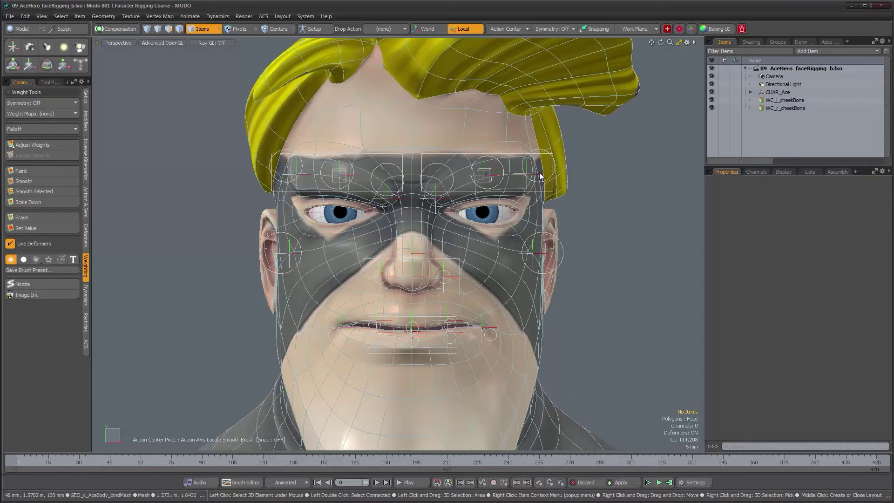
Test the nose rig by moving the left nose lid control up about 1.6 mm and raising the main nose control, undoing the test.
scroll(469, 330, up, 3)
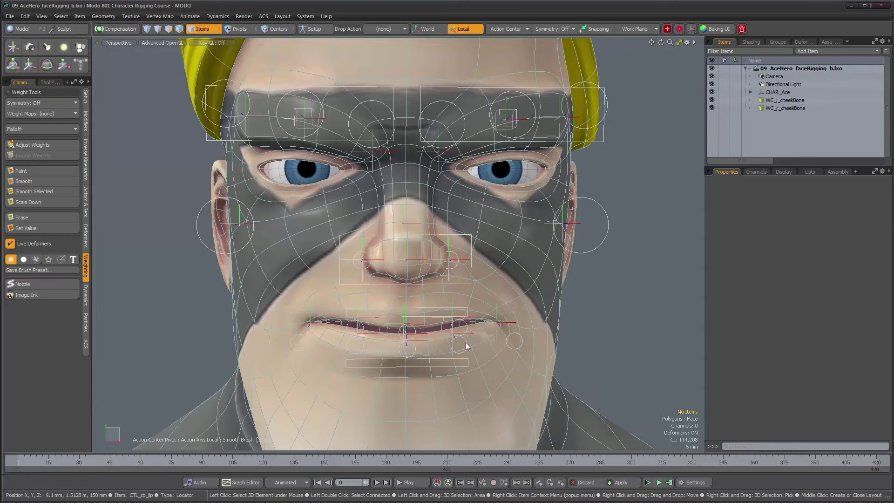
alt+drag(512, 333, 439, 261)
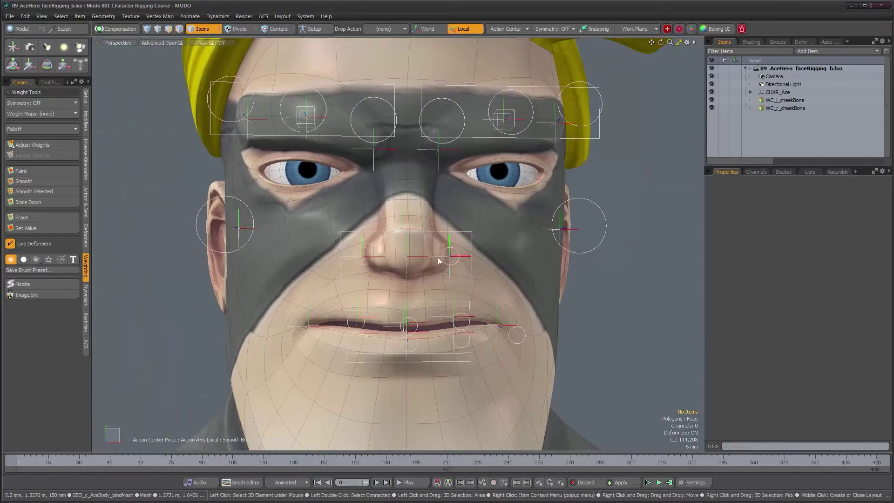
scroll(440, 262, up, 2)
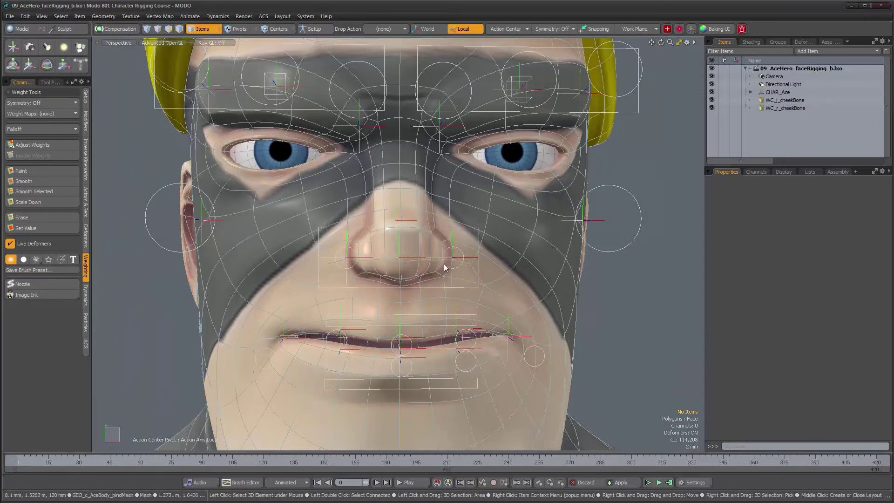
click(459, 267)
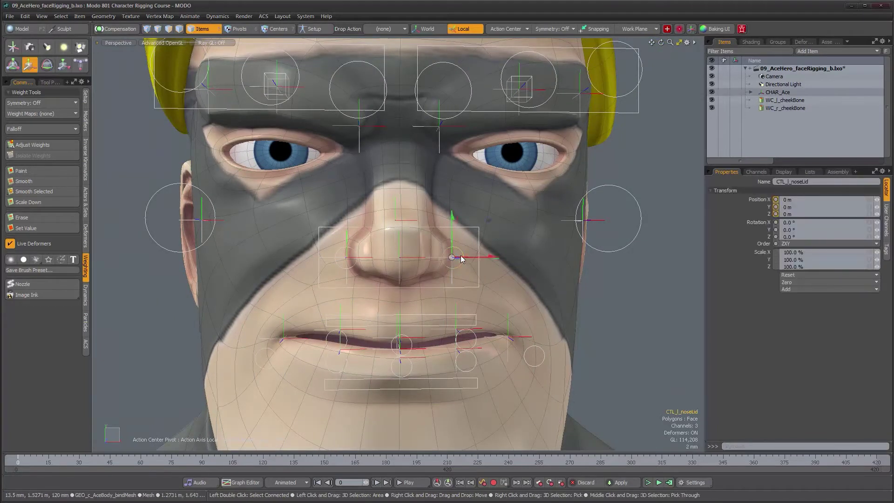
key(w)
drag(489, 220, 489, 211)
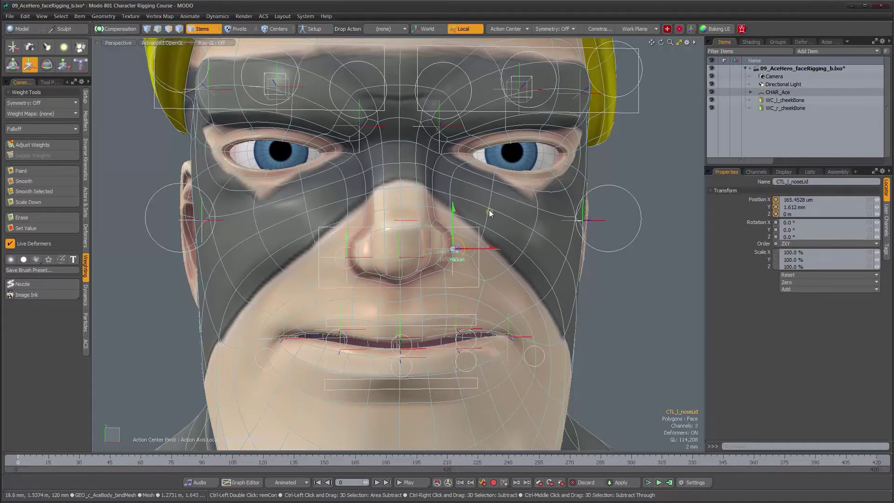
click(444, 286)
drag(401, 219, 400, 201)
key(ctrl+z)
Try raising the left cheekbone control about 5 mm to test the cheek deformation, and undo the move.
click(618, 202)
mouse_move(583, 221)
mouse_down()
mouse_move(586, 203)
mouse_move(578, 212)
mouse_up()
mouse_move(612, 180)
mouse_down()
mouse_move(611, 173)
mouse_move(607, 193)
mouse_move(608, 167)
mouse_up()
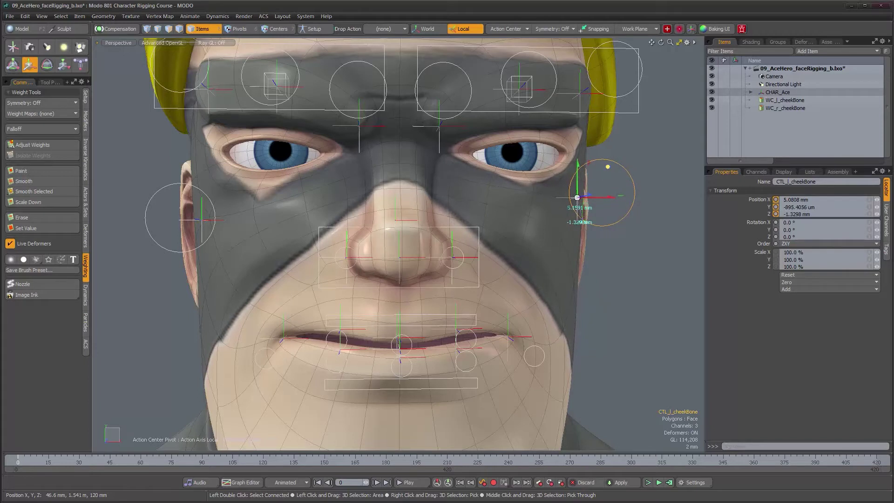
key(ctrl+z)
Examine the brow, cheek, nose and mouth controls of the face rig from front and three-quarter angles, near and far.
alt+right_drag(560, 228, 489, 239)
alt+middle_drag(489, 239, 455, 242)
alt+drag(456, 241, 526, 261)
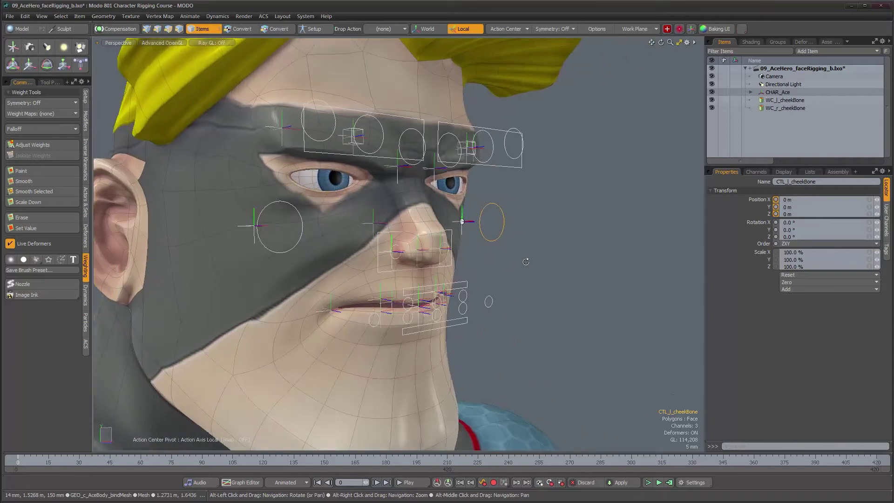
alt+right_drag(526, 261, 507, 263)
alt+middle_drag(507, 263, 510, 212)
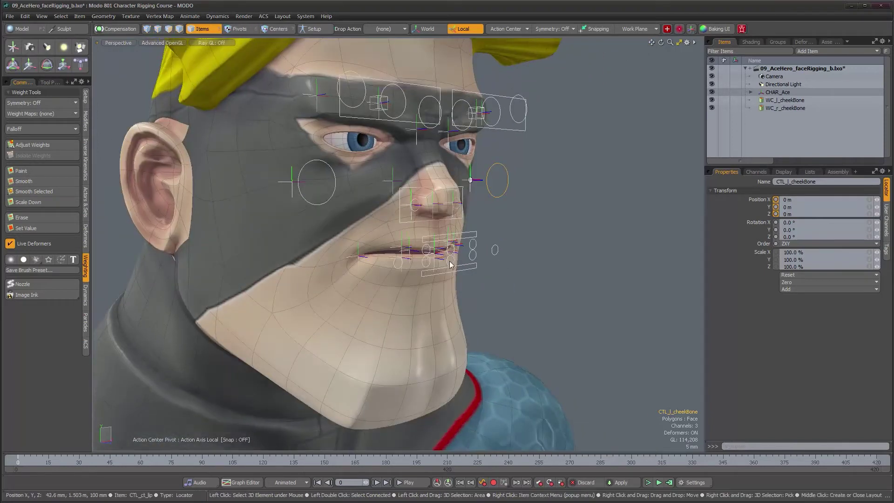
alt+middle_drag(450, 265, 488, 322)
alt+drag(488, 321, 472, 315)
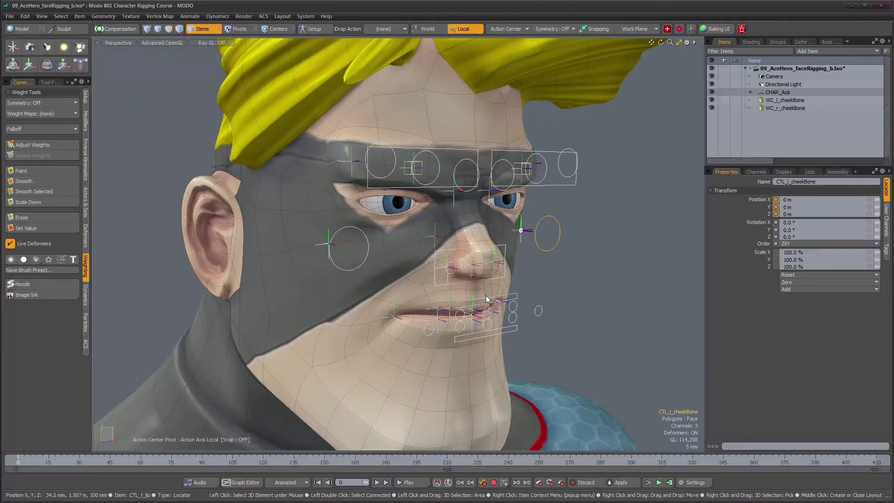
alt+drag(487, 287, 451, 279)
alt+right_drag(451, 279, 448, 279)
alt+drag(448, 279, 464, 282)
alt+middle_drag(464, 282, 432, 279)
mouse_move(431, 280)
alt+mouse_down()
mouse_move(440, 283)
mouse_move(432, 271)
mouse_move(412, 279)
mouse_move(426, 282)
alt+mouse_up()
alt+middle_drag(426, 242, 421, 292)
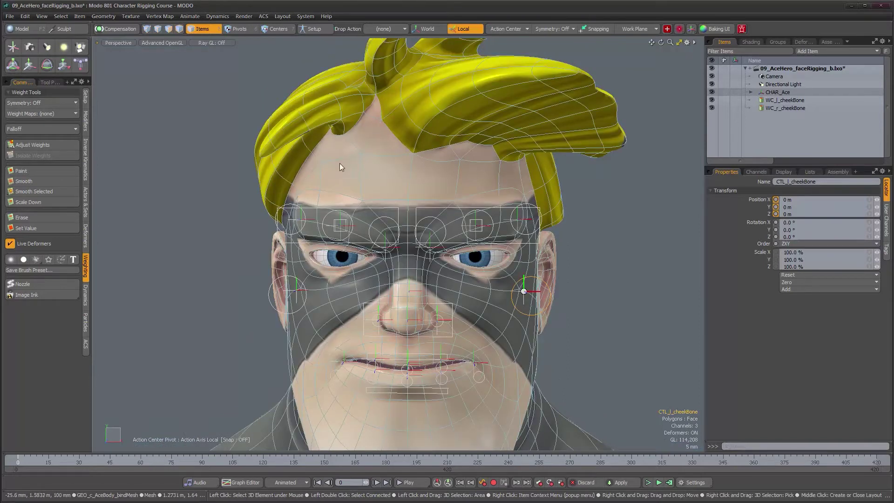
alt+drag(347, 167, 440, 168)
scroll(453, 170, up, 3)
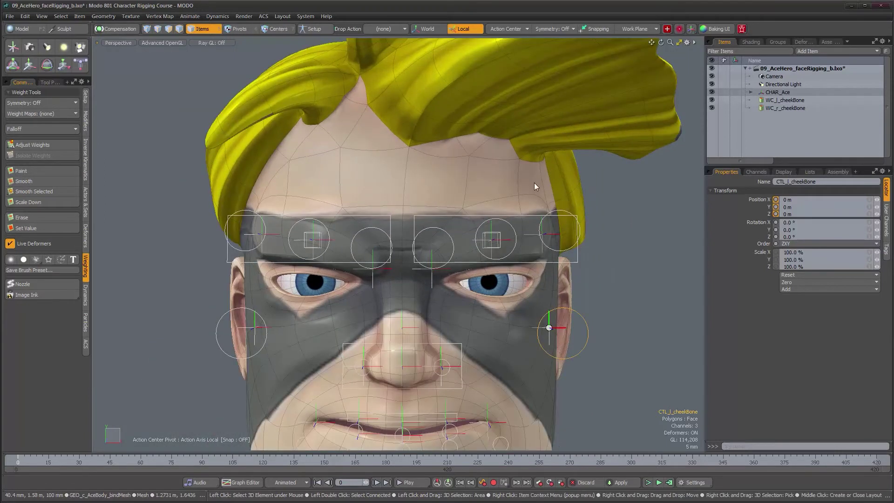
alt+drag(432, 199, 415, 160)
scroll(435, 220, down, 3)
mouse_move(434, 223)
alt+mouse_down()
mouse_move(442, 223)
mouse_move(440, 206)
alt+mouse_up()
alt+right_drag(375, 196, 408, 205)
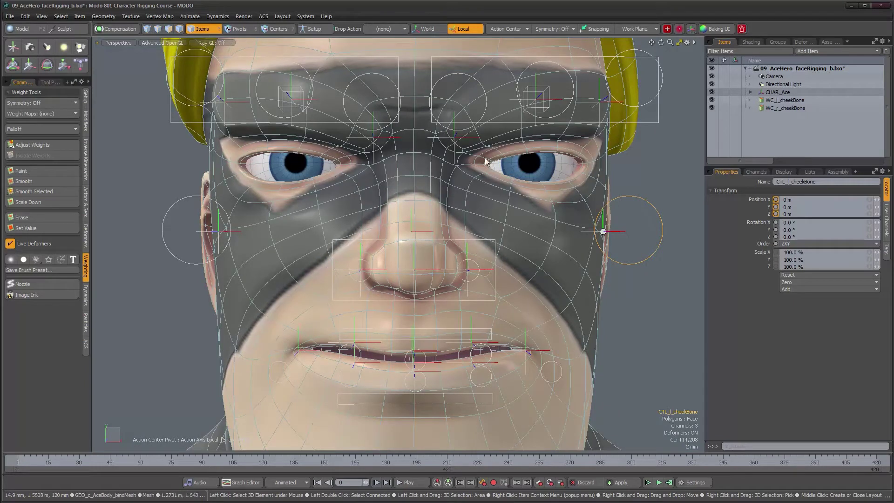
alt+drag(507, 174, 541, 181)
alt+right_drag(542, 182, 476, 181)
alt+middle_drag(477, 180, 443, 220)
alt+right_drag(443, 220, 457, 226)
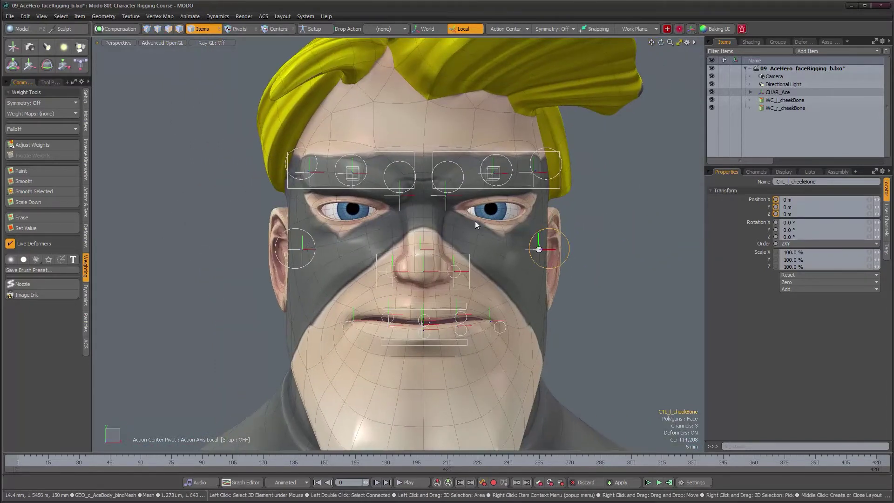
scroll(498, 230, up, 2)
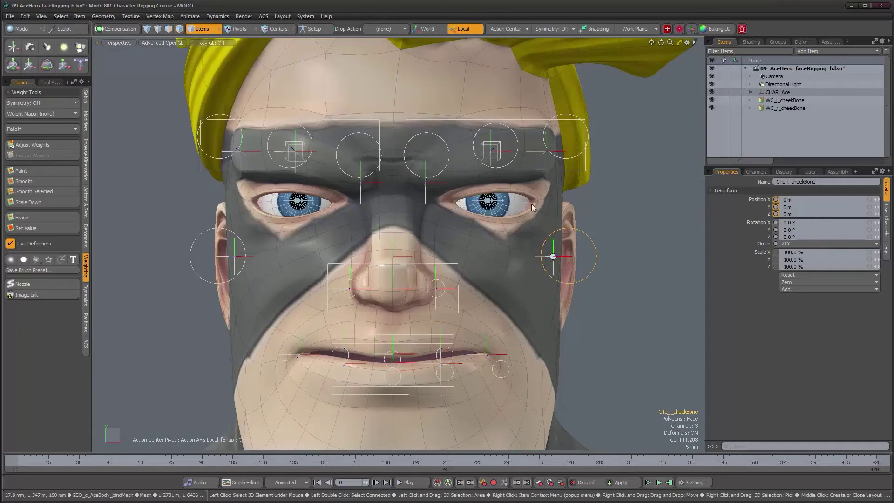
alt+drag(417, 259, 398, 261)
scroll(410, 260, down, 2)
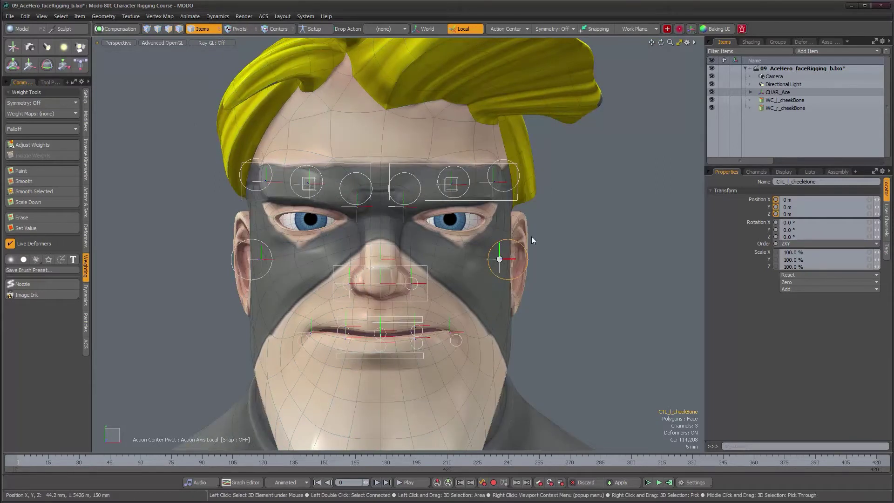
Expand CHAR_Ace and CTL_c_globalACE in the item hierarchy and enlarge the item list to show all rig groups.
click(751, 92)
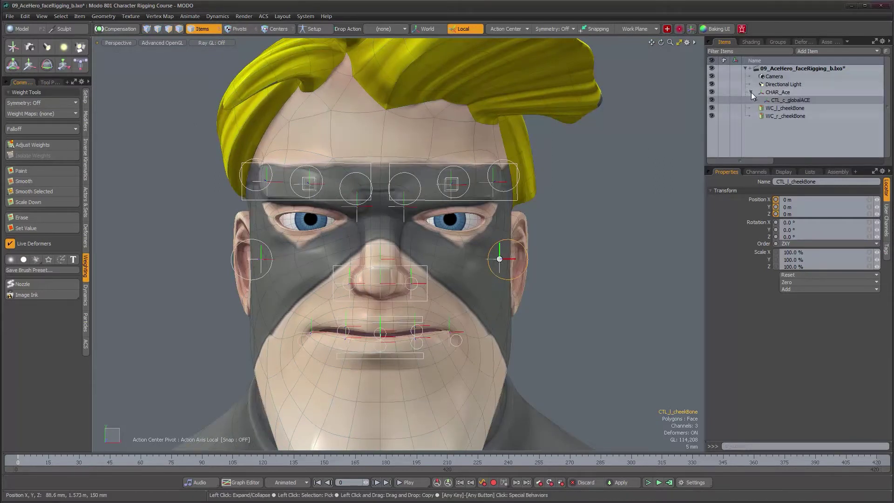
click(757, 100)
scroll(757, 100, down, 4)
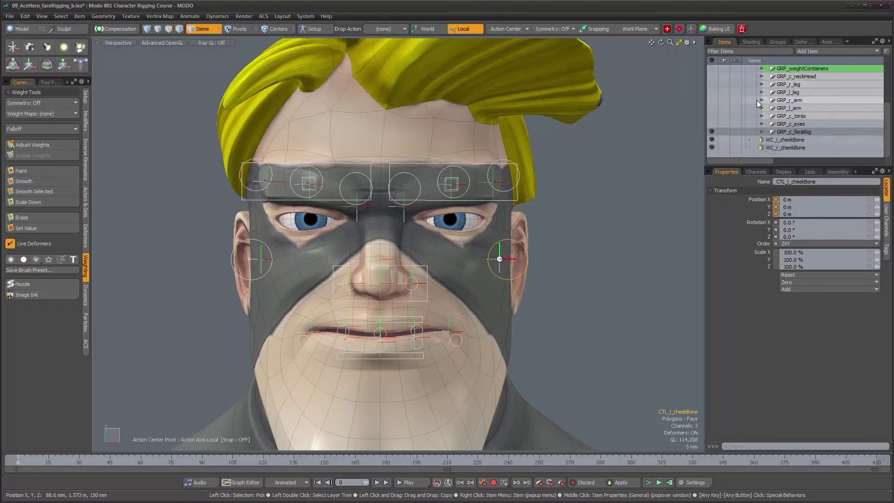
drag(788, 166, 788, 251)
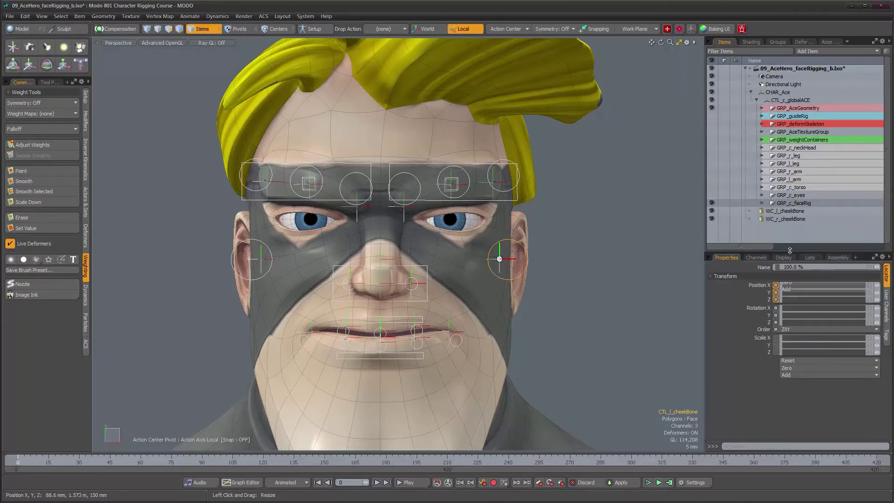
Parent the WC_l_cheekBone and WC_r_cheekBone weight containers to the GRP_weightContainers group and expand the group.
click(787, 212)
shift+click(786, 219)
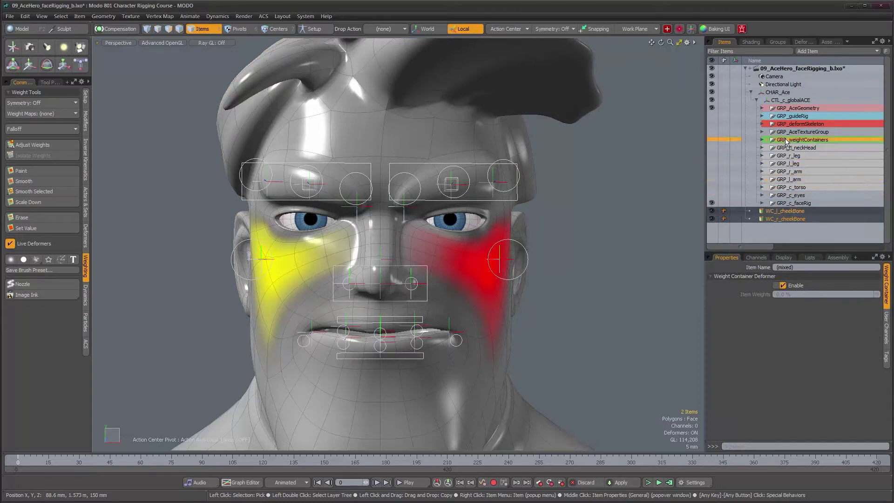
drag(787, 142, 786, 142)
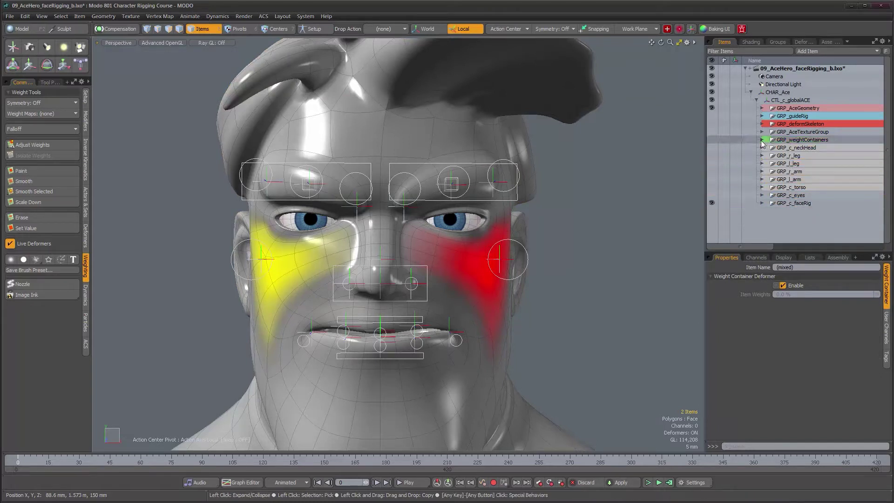
click(762, 140)
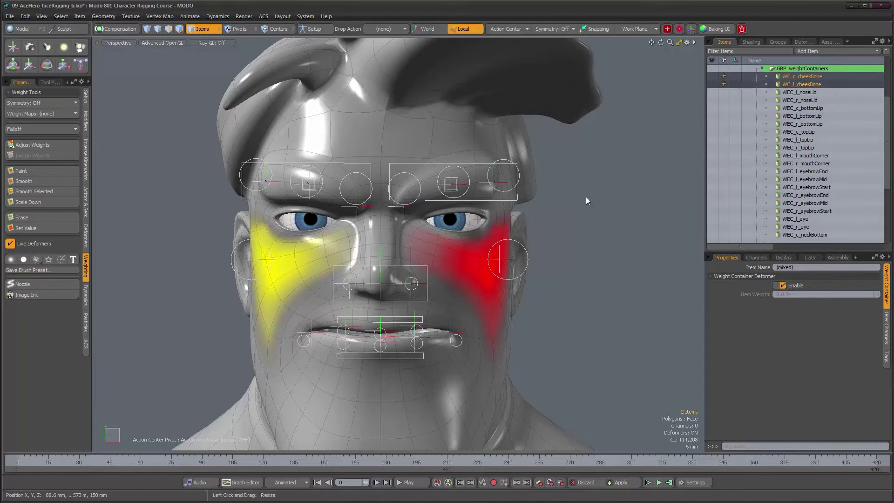
Open the ETEREA Weight Tools, place them beside the face, and examine the Mirror Weight options against the cheekbone weights.
alt+drag(548, 203, 550, 209)
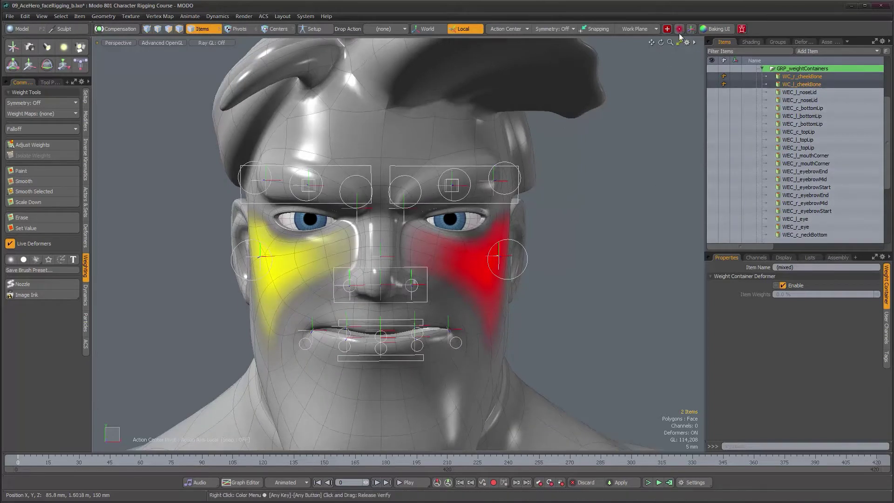
click(680, 30)
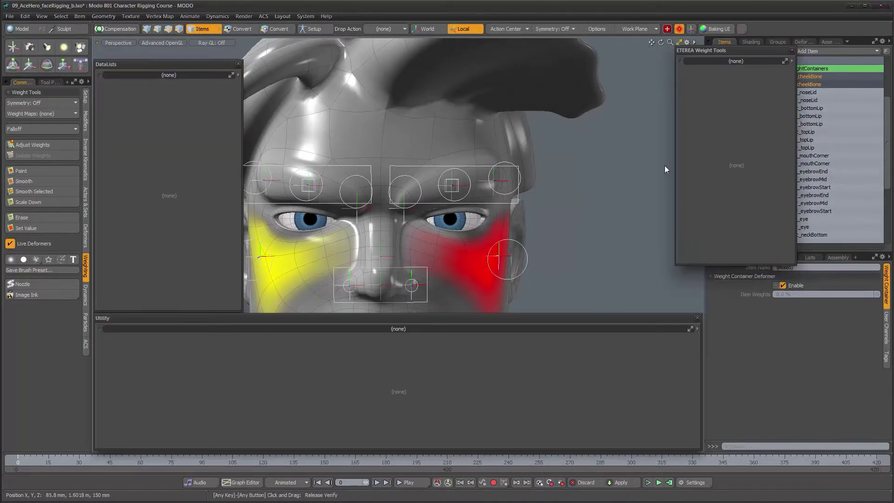
drag(729, 48, 636, 75)
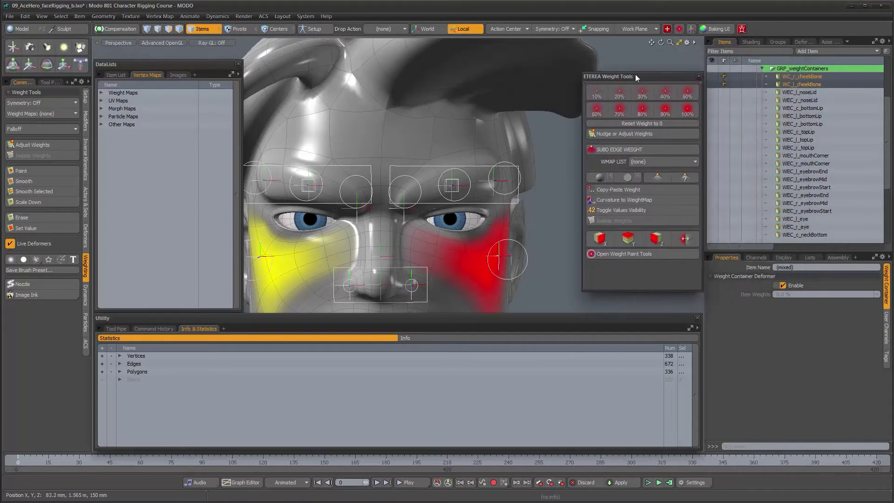
alt+drag(431, 153, 452, 274)
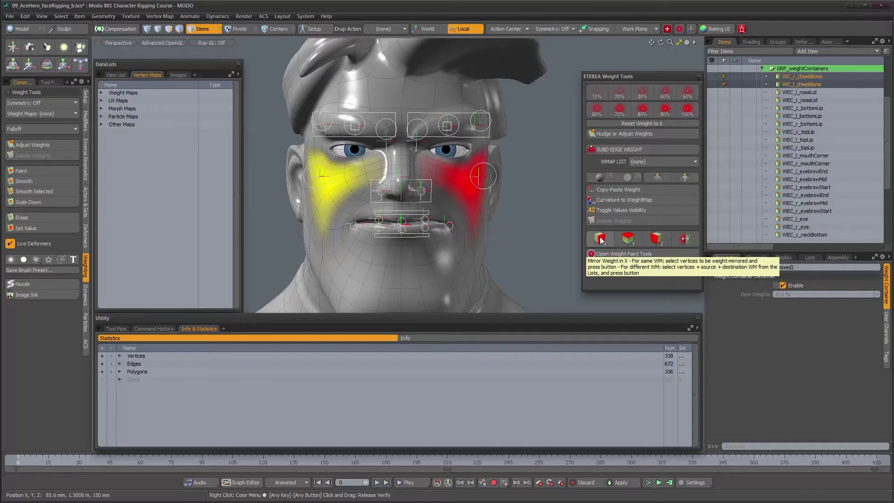
alt+drag(459, 211, 451, 211)
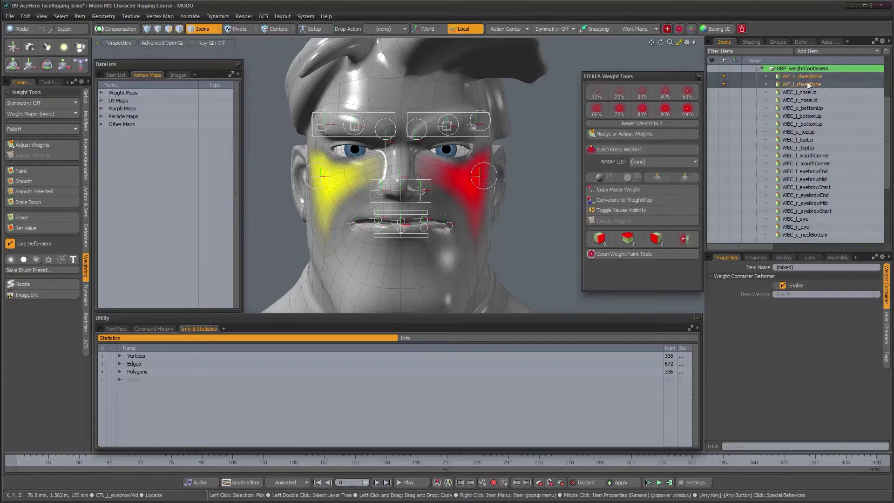
alt+drag(487, 170, 505, 147)
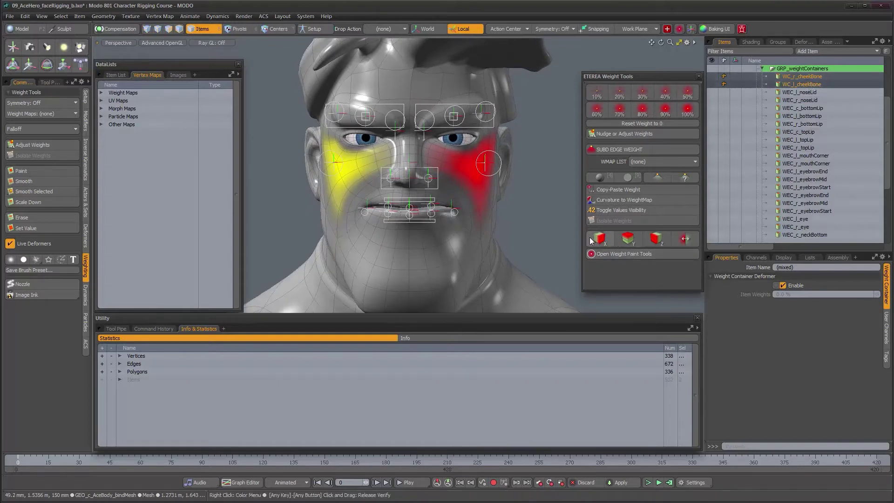
alt+drag(461, 194, 460, 190)
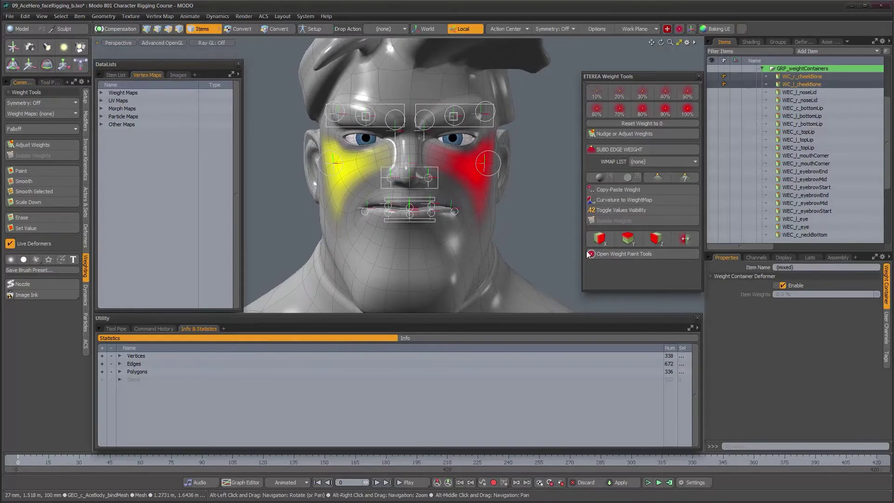
Look through the body mesh's weight maps down to the cheekbone and face entries, clear the selection, and close the weight tools.
click(101, 93)
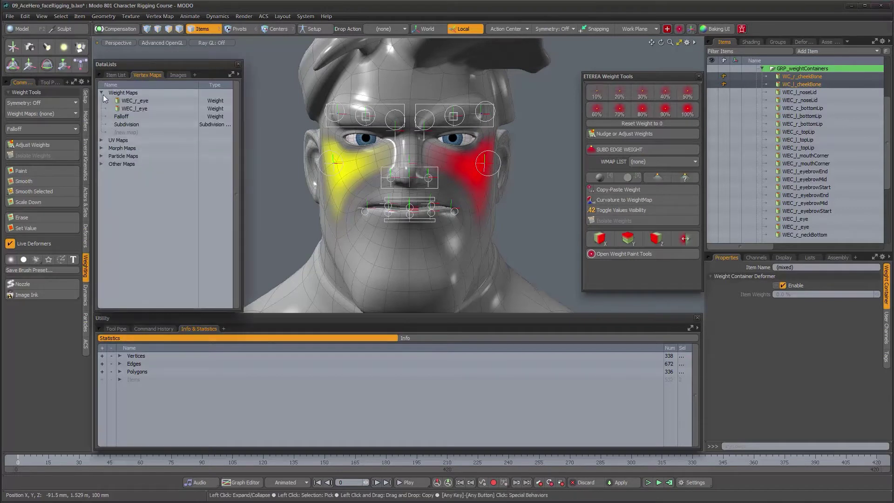
click(453, 192)
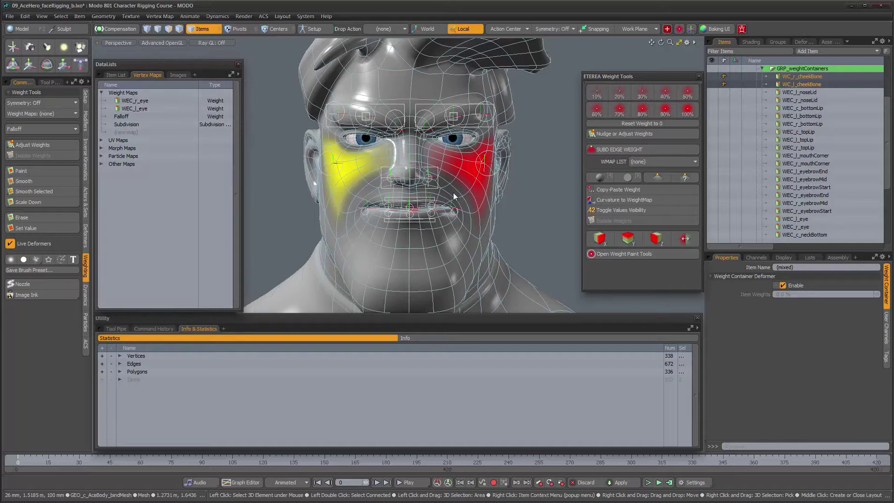
drag(238, 135, 237, 293)
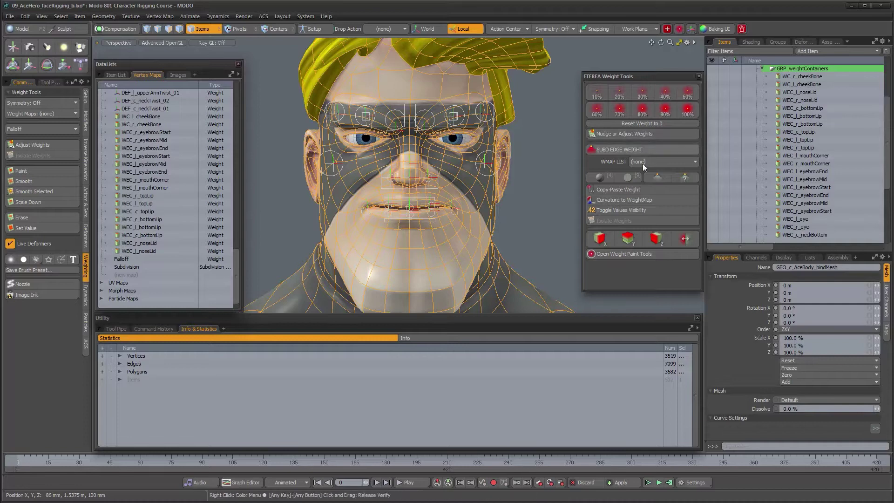
click(527, 179)
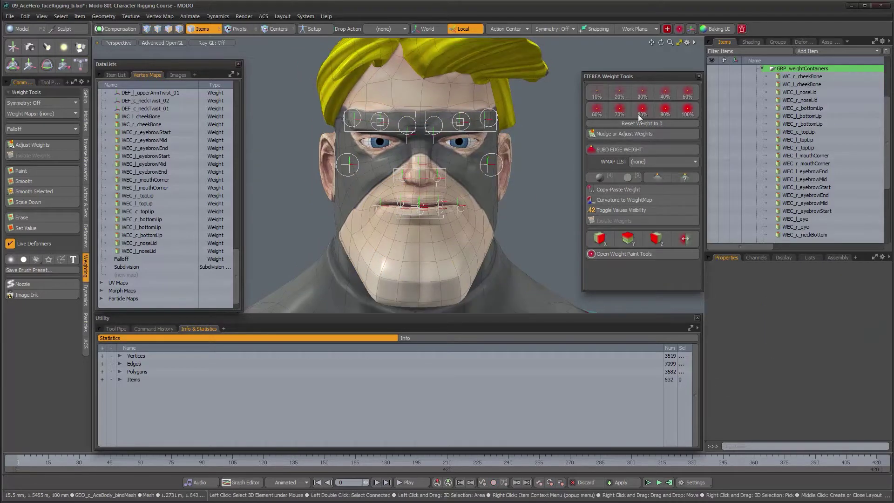
click(699, 76)
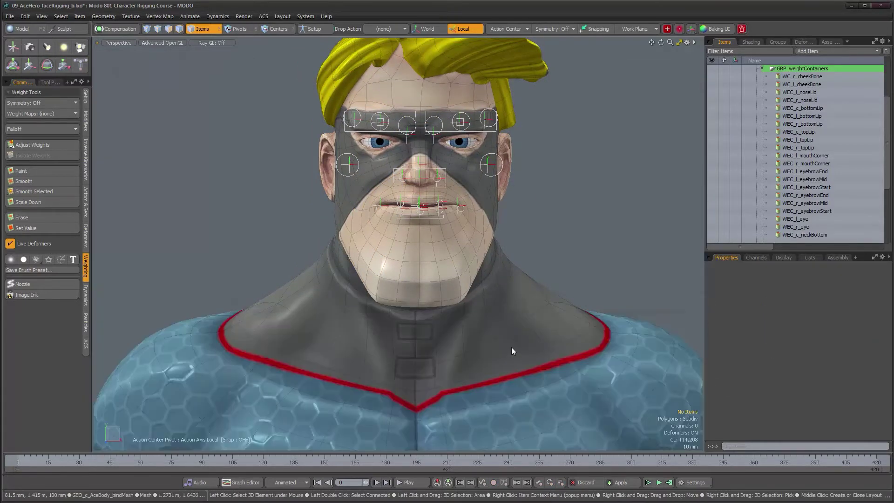
Open the schematic and switch it to the Ace_headAndFace workspace.
key(KP_0)
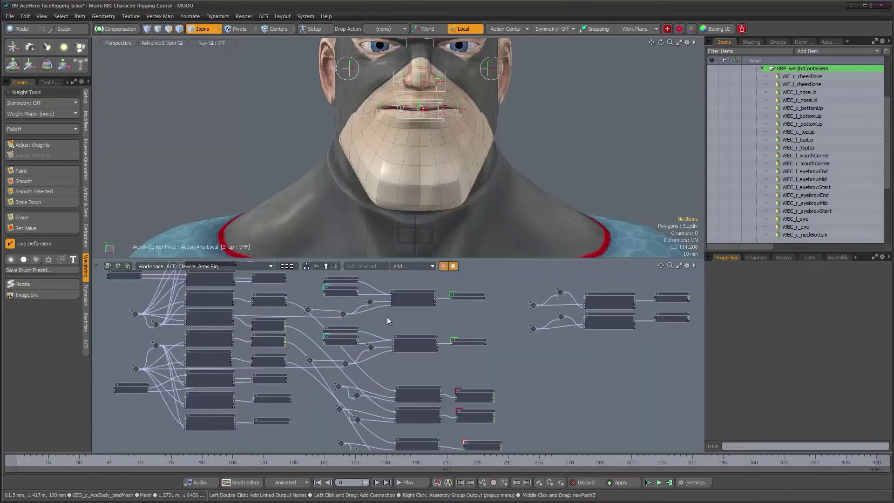
click(225, 267)
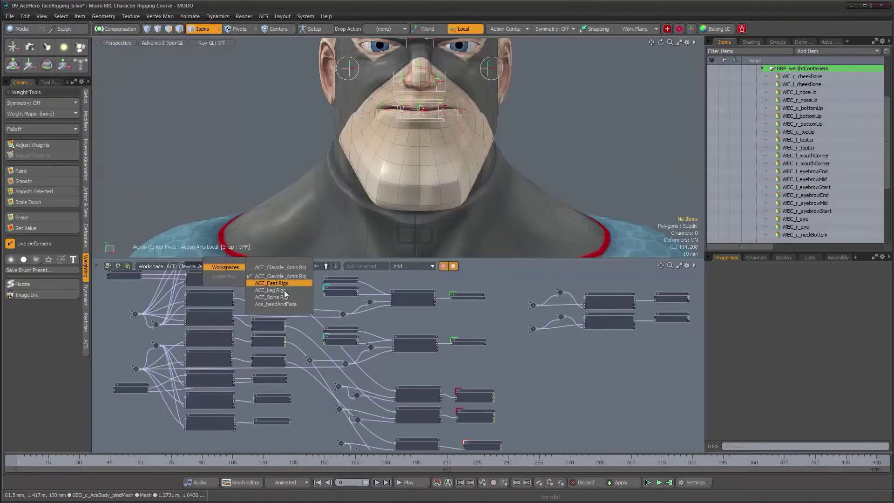
click(280, 304)
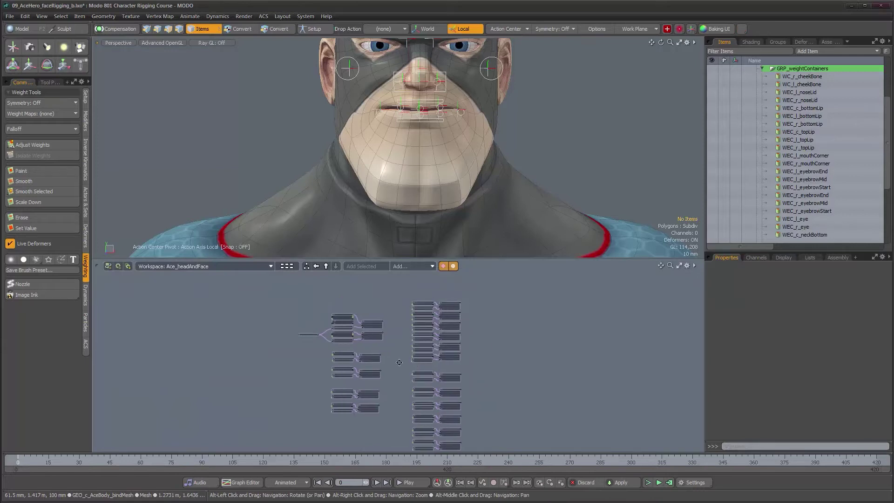
Examine the eye, eyebrow, nose and lip influence nodes and their locator and weight container links, and close the schematic.
scroll(395, 354, up, 5)
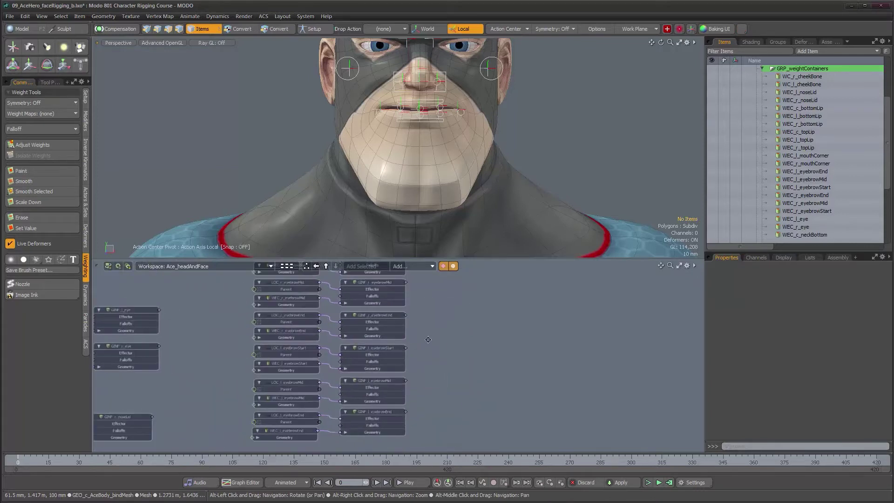
alt+drag(456, 396, 440, 317)
alt+drag(420, 423, 421, 346)
alt+drag(415, 404, 411, 338)
alt+drag(388, 390, 388, 330)
scroll(400, 368, up, 3)
scroll(399, 367, down, 1)
alt+drag(342, 302, 396, 407)
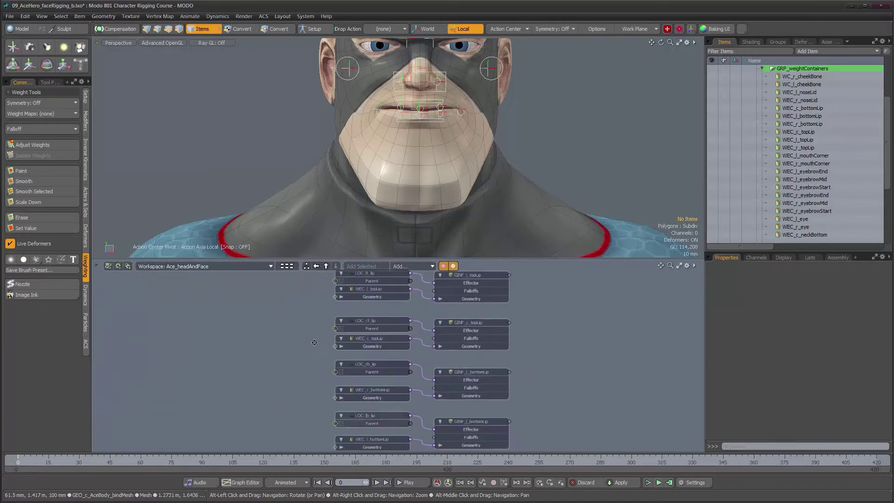
alt+drag(313, 341, 359, 408)
alt+drag(327, 284, 358, 349)
scroll(358, 350, down, 5)
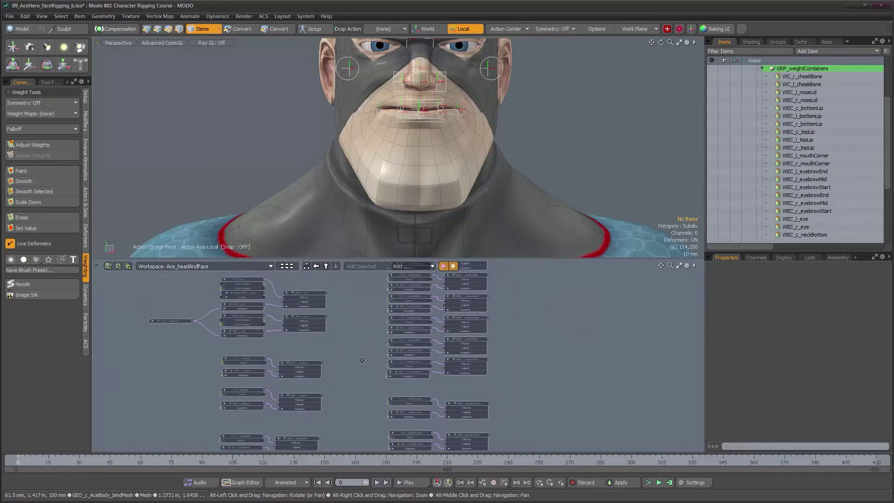
key(KP_0)
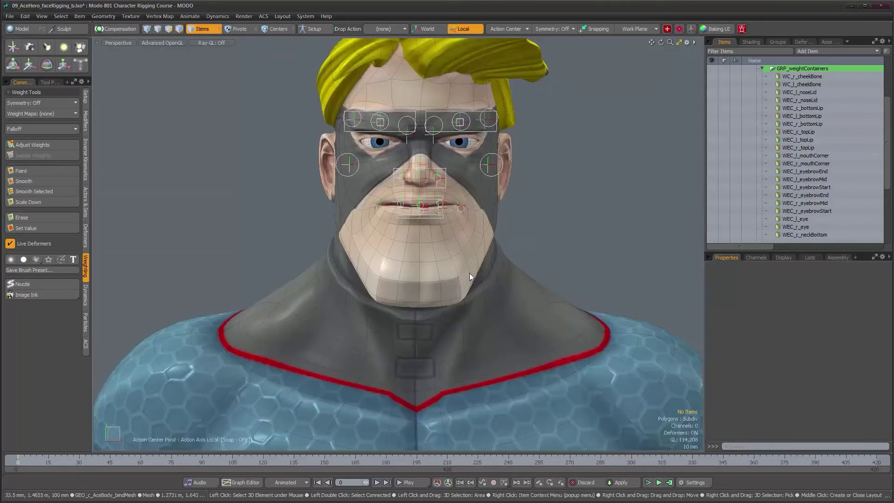
Return to the start of the item hierarchy and collapse the GRP_weightContainers group.
alt+shift+drag(474, 245, 446, 307)
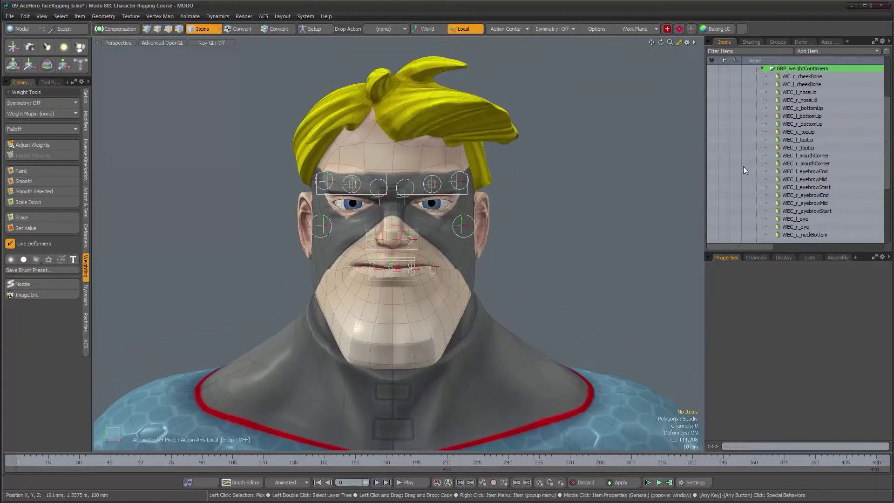
scroll(768, 87, up, 3)
click(763, 140)
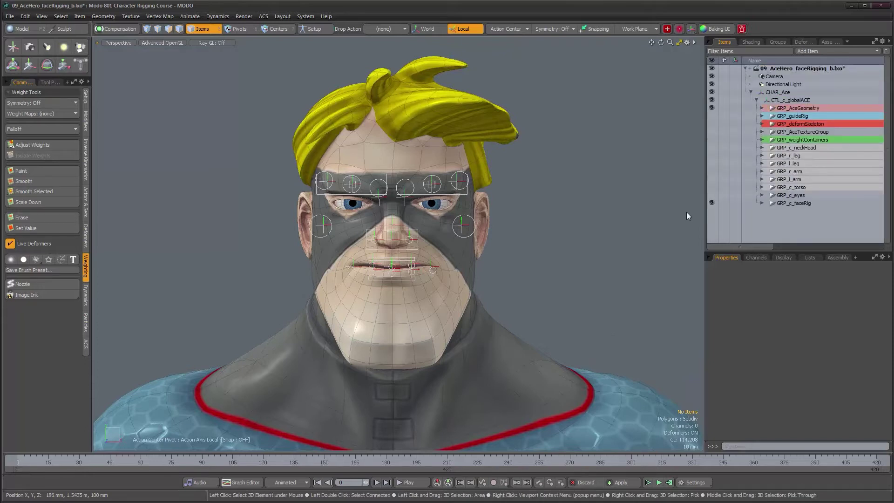
Select the CHAR_Ace root control around the feet and test-move it about 595 mm along X.
alt+right_drag(507, 225, 525, 270)
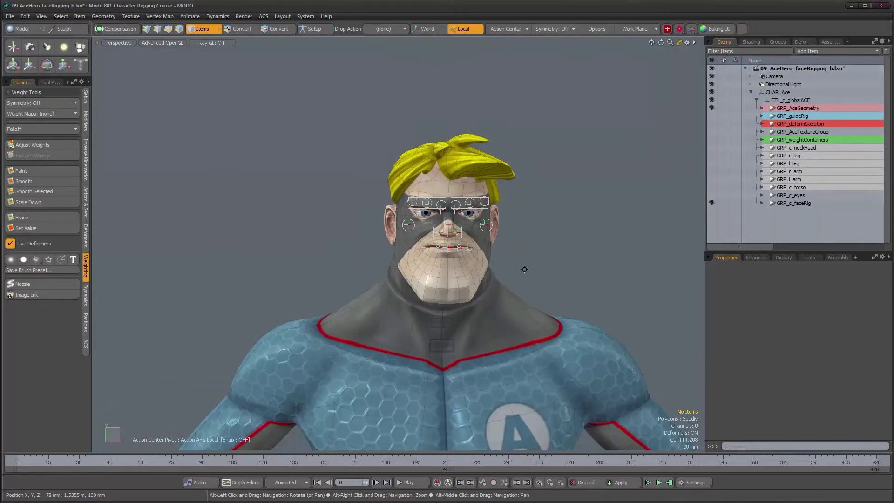
alt+middle_drag(525, 270, 461, 194)
alt+right_drag(461, 194, 482, 264)
alt+drag(482, 264, 477, 242)
alt+right_drag(536, 253, 509, 251)
alt+middle_drag(519, 266, 489, 214)
alt+right_drag(489, 214, 466, 208)
alt+middle_drag(504, 287, 477, 229)
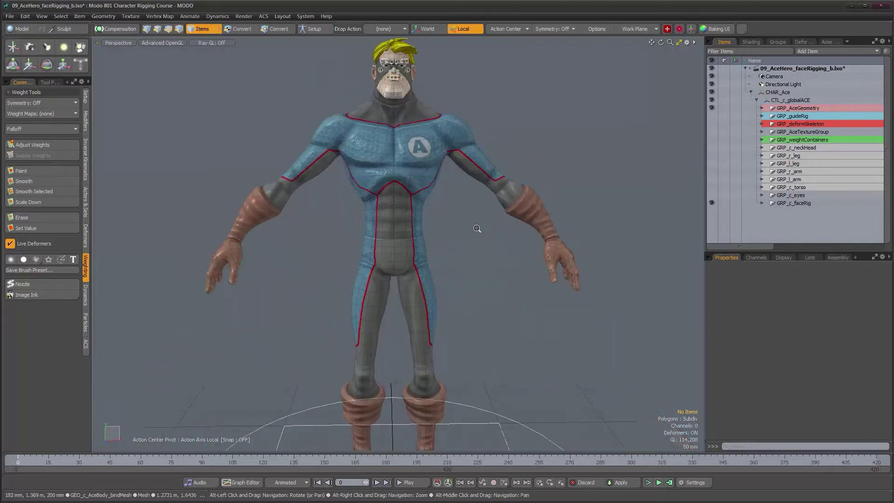
alt+right_drag(477, 230, 511, 286)
alt+middle_drag(517, 363, 462, 361)
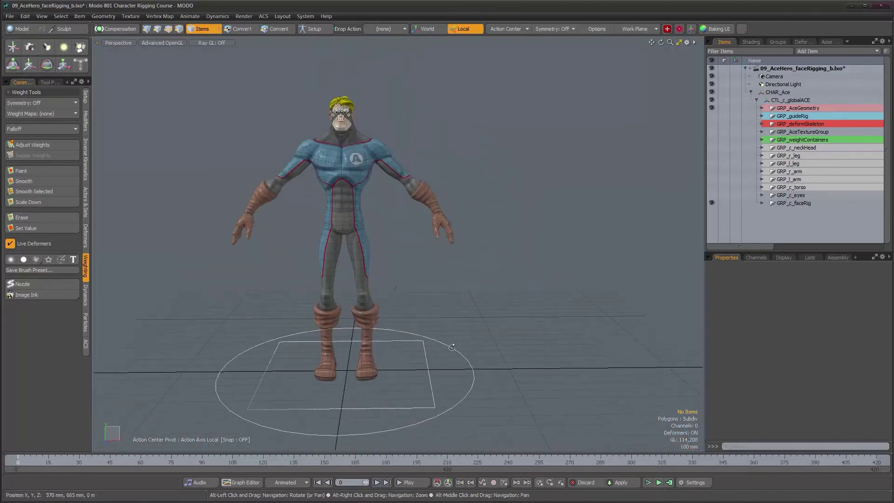
click(464, 358)
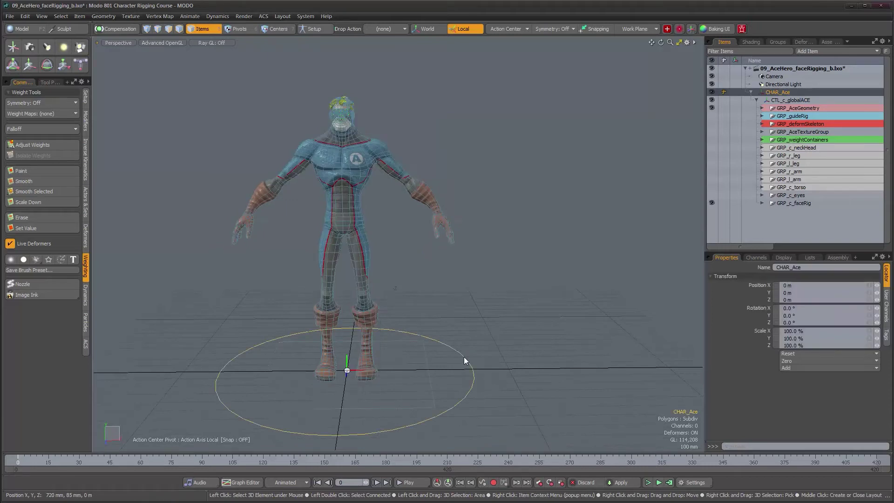
key(y)
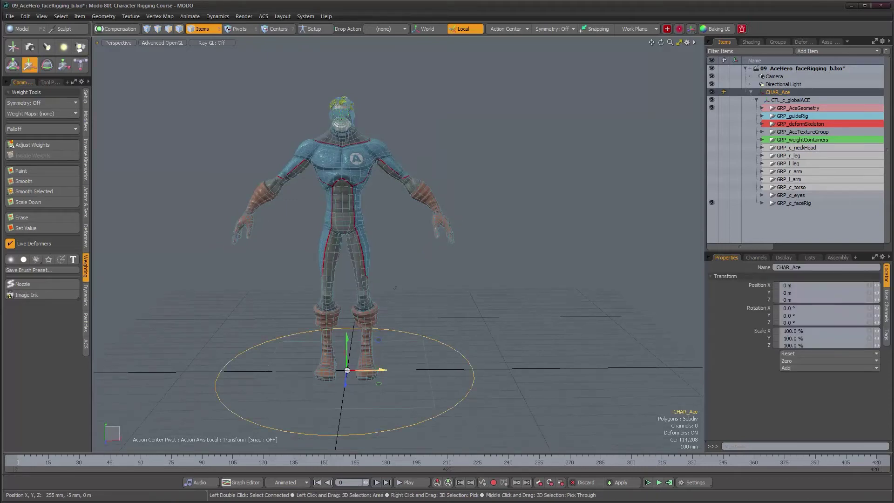
drag(380, 370, 478, 368)
Inspect how the face mesh and facial controls follow the moved root, and undo the move.
alt+drag(559, 199, 503, 193)
alt+drag(425, 210, 407, 227)
alt+right_drag(407, 228, 461, 226)
alt+drag(461, 225, 450, 206)
alt+right_drag(450, 206, 394, 211)
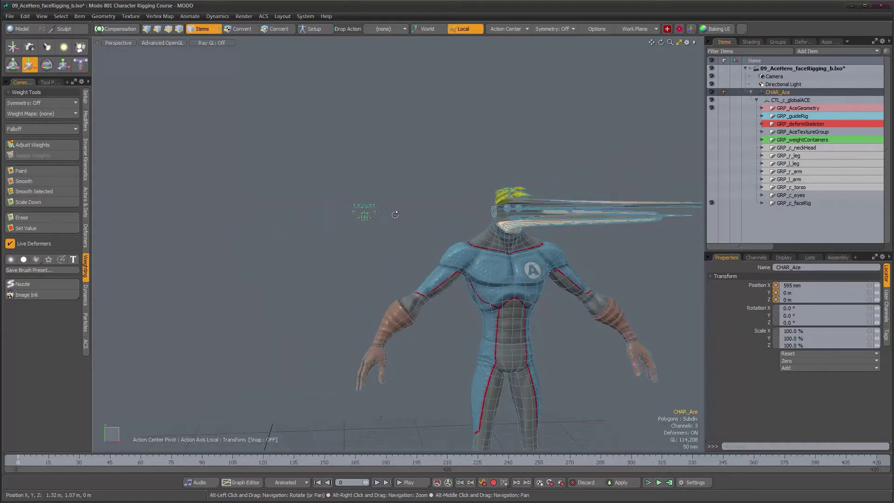
alt+right_drag(489, 254, 471, 260)
alt+middle_drag(472, 259, 255, 239)
alt+right_drag(307, 184, 326, 238)
alt+drag(326, 237, 344, 248)
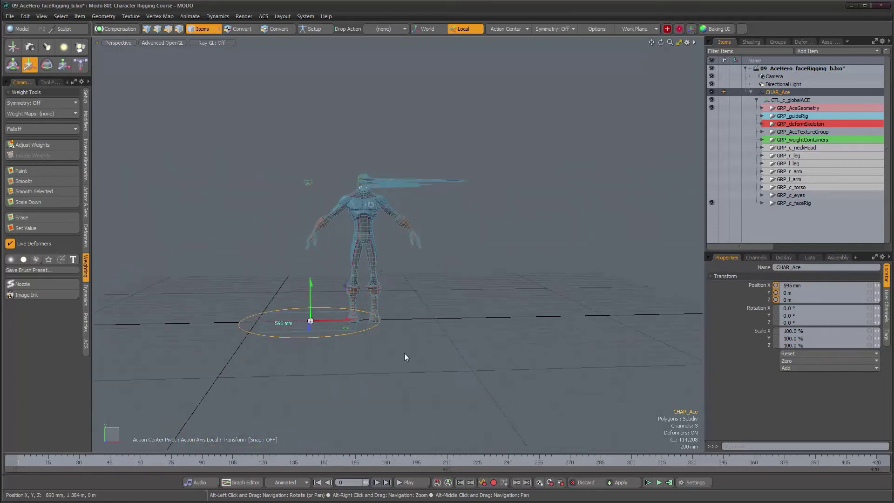
alt+right_drag(314, 281, 351, 293)
alt+drag(351, 293, 349, 298)
key(ctrl+z)
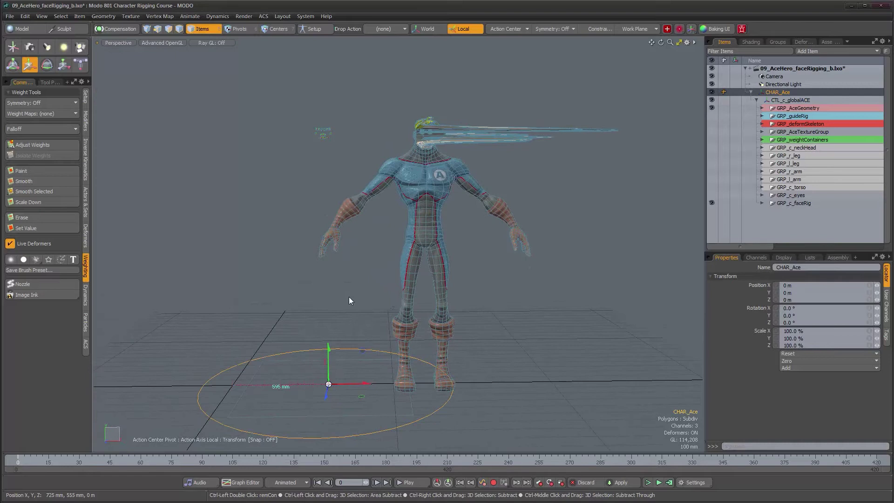
key(space)
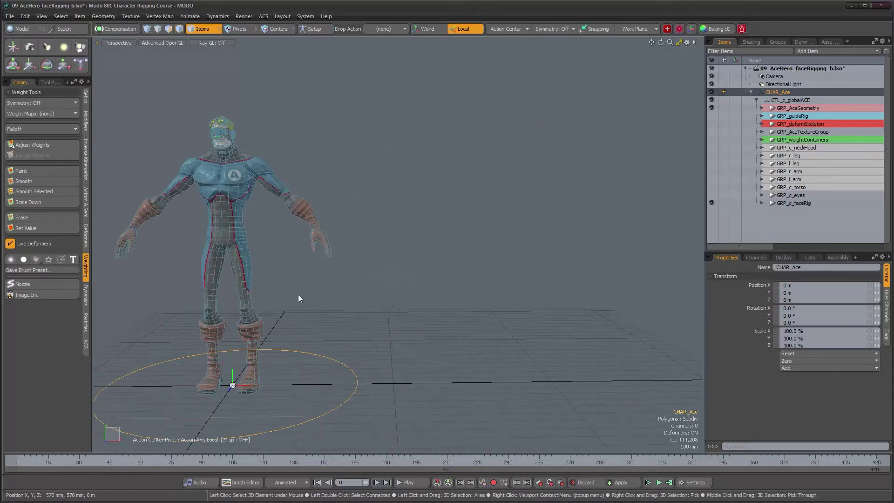
Select the GEO_c_AceBody_bindMesh body mesh and frame its face and shoulders.
click(250, 270)
alt+middle_drag(260, 268, 383, 305)
alt+right_drag(383, 305, 358, 201)
alt+middle_drag(358, 200, 389, 233)
alt+right_drag(389, 233, 378, 210)
alt+middle_drag(366, 143, 366, 203)
alt+right_drag(363, 221, 527, 245)
alt+drag(529, 258, 528, 249)
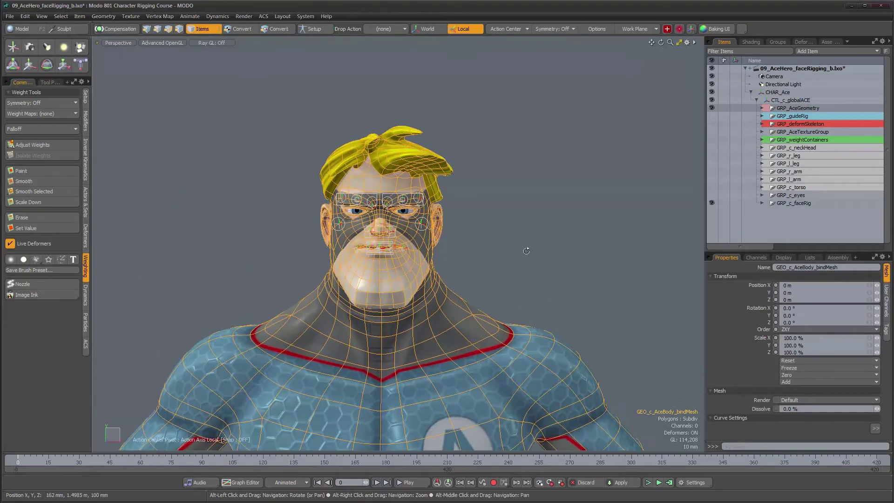
Look through the deformers list down to the normalizing folders and compare it with the full body mesh.
click(801, 43)
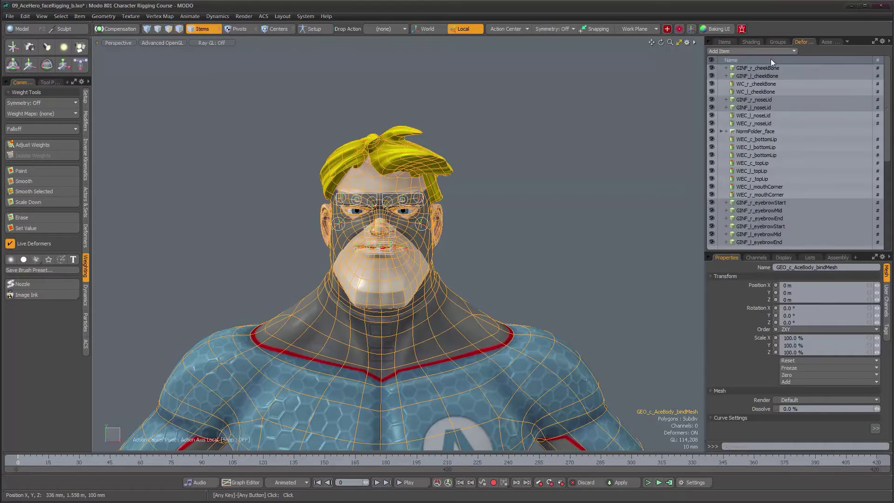
scroll(792, 181, down, 5)
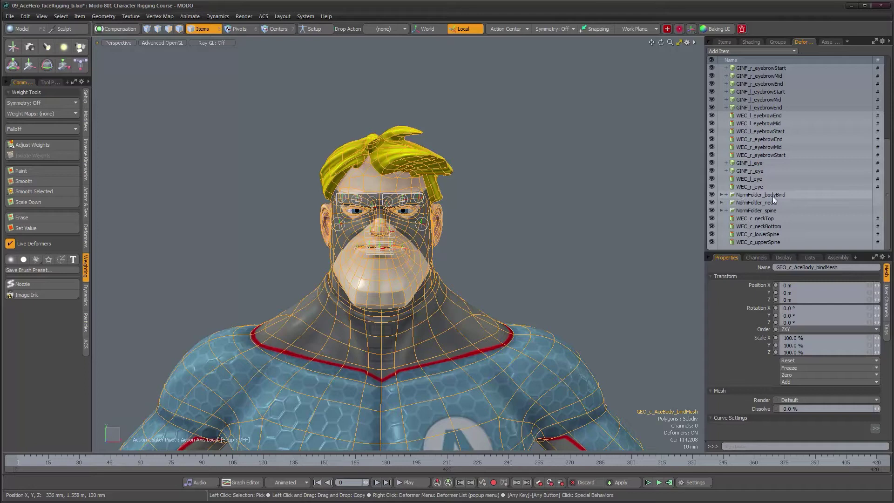
alt+right_drag(591, 177, 462, 175)
alt+middle_drag(586, 303, 481, 229)
alt+drag(481, 230, 485, 265)
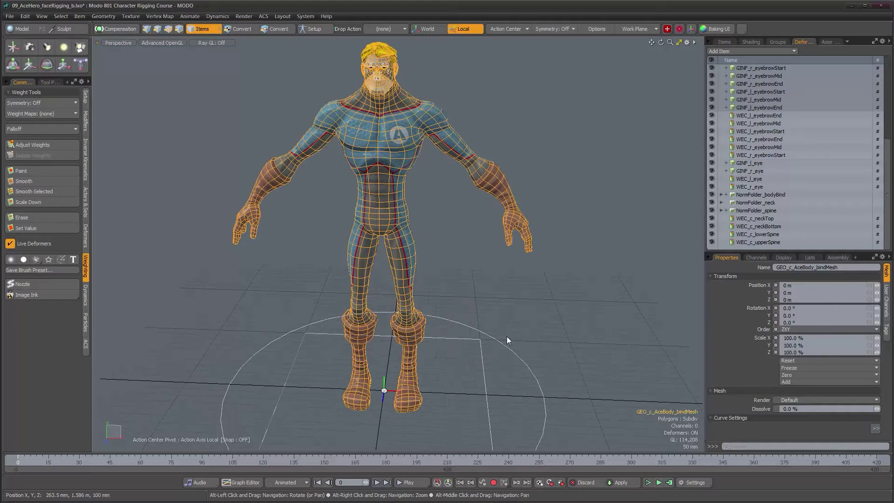
alt+drag(519, 334, 515, 302)
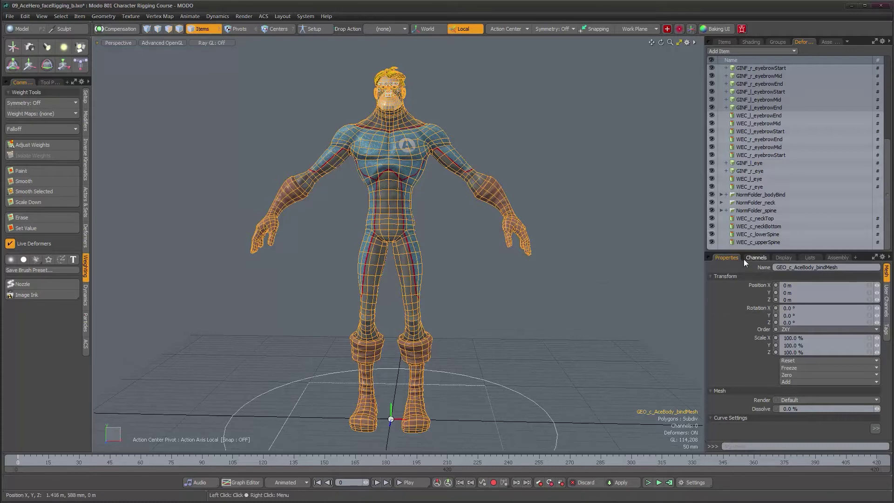
Set Inherit Position, Inherit Rotation and Inherit Scale to false in the body mesh's channels.
click(511, 269)
click(508, 210)
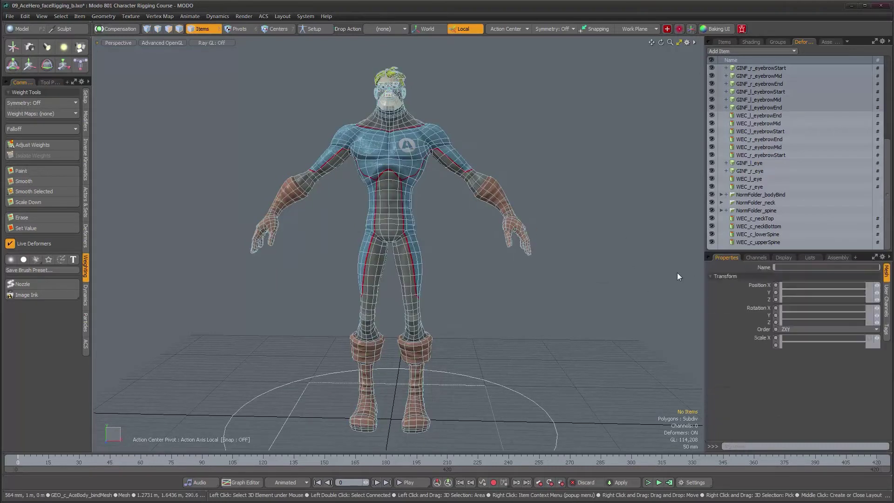
click(756, 257)
scroll(785, 379, down, 6)
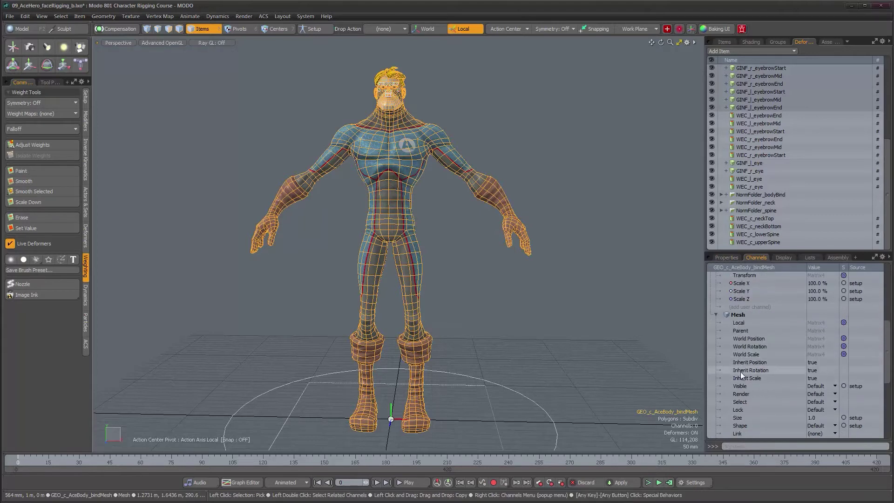
alt+drag(467, 269, 480, 280)
alt+right_drag(471, 280, 454, 281)
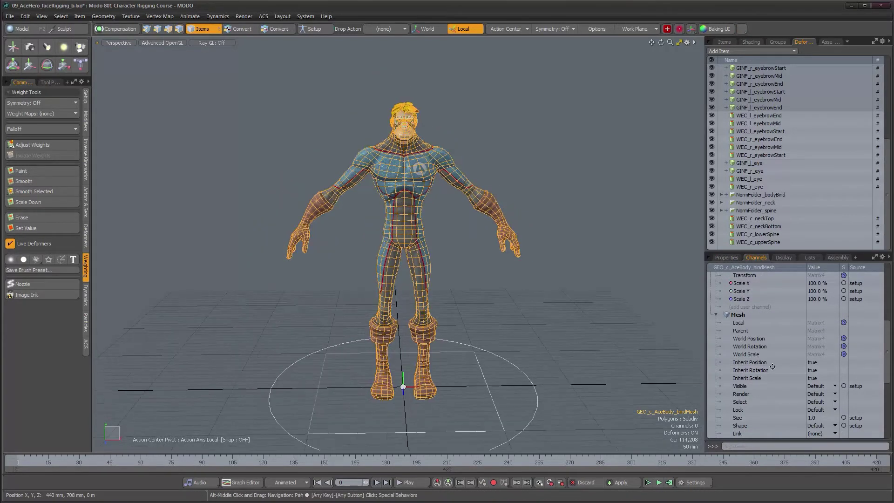
click(812, 363)
click(814, 370)
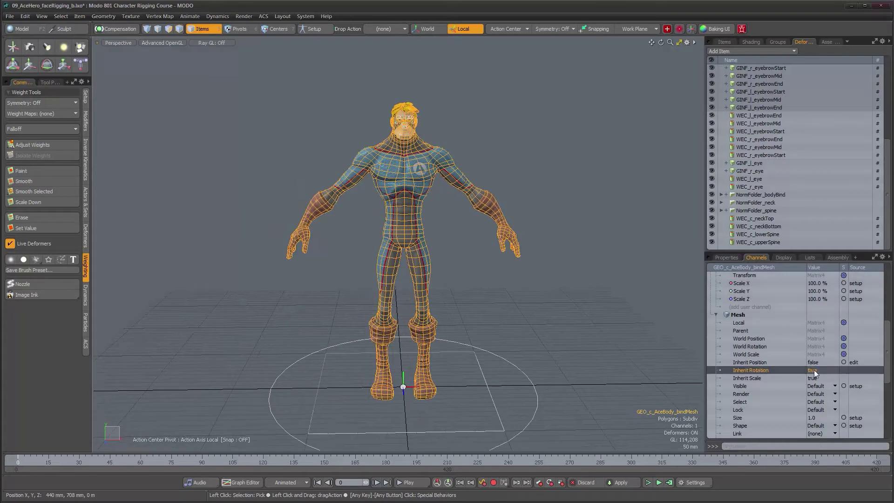
click(813, 378)
Select the CHAR_Ace root control again and test-move it along X.
ctrl+alt+drag(532, 346, 478, 362)
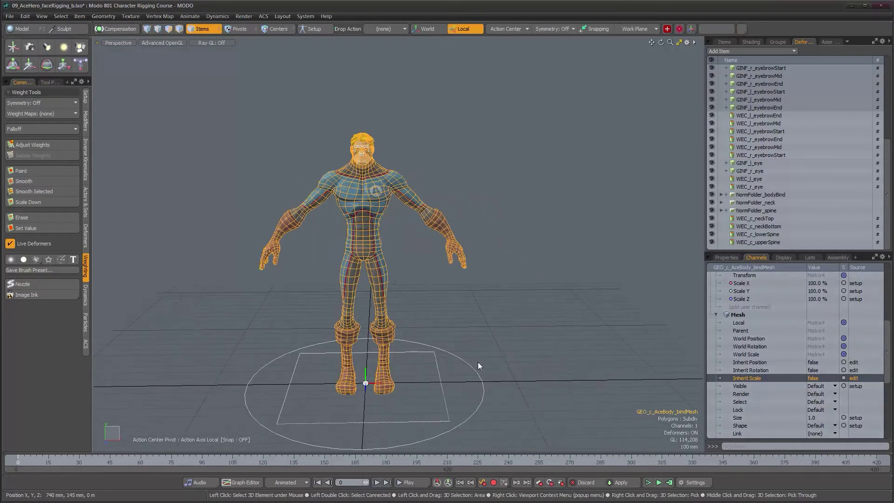
click(474, 368)
key(w)
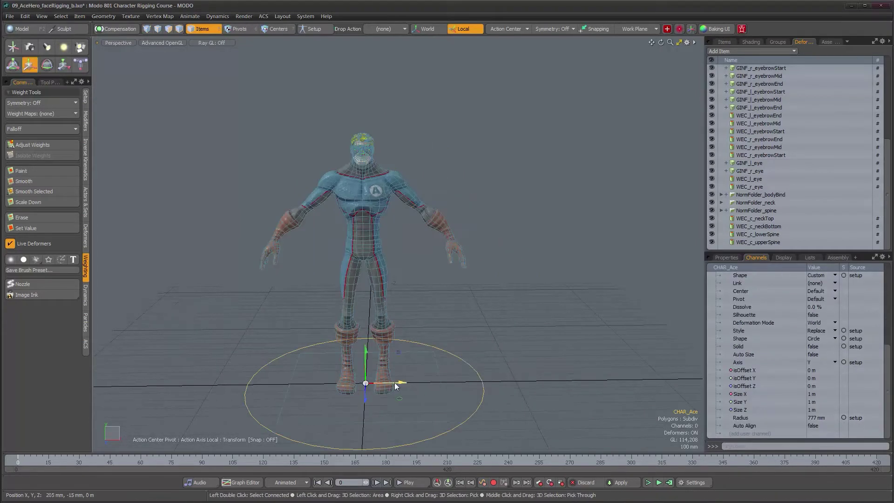
drag(404, 383, 515, 381)
Inspect the eyes and face mesh up close with the root displaced, and undo the root move.
scroll(543, 205, up, 10)
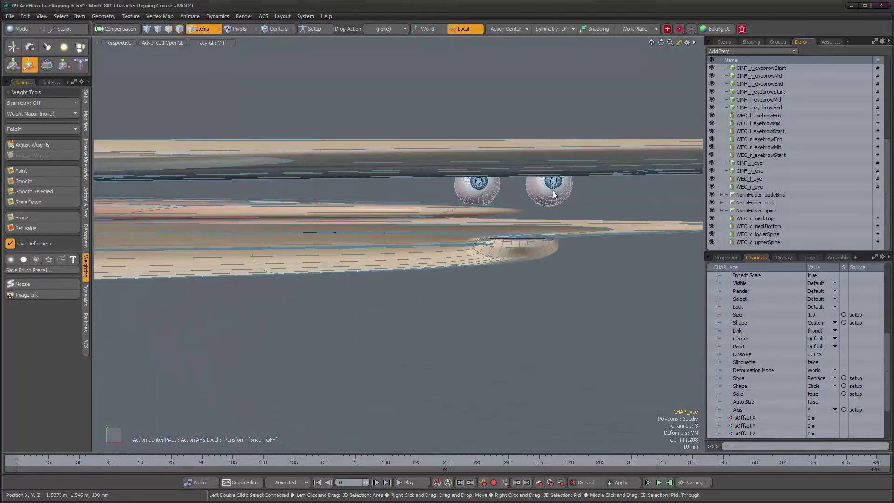
scroll(442, 334, down, 7)
key(ctrl+z)
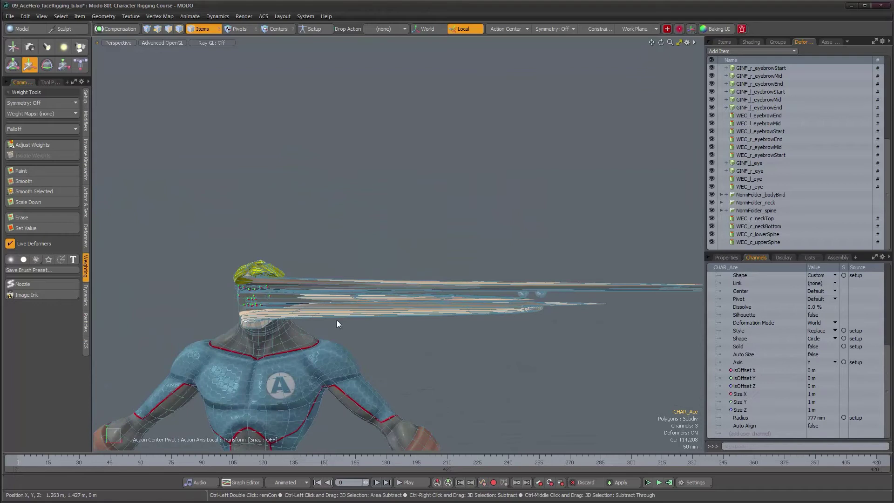
Select the GEO_c_AceEyes mesh and set its Inherit Position, Inherit Rotation and Inherit Scale channels to false.
alt+middle_drag(289, 314, 571, 206)
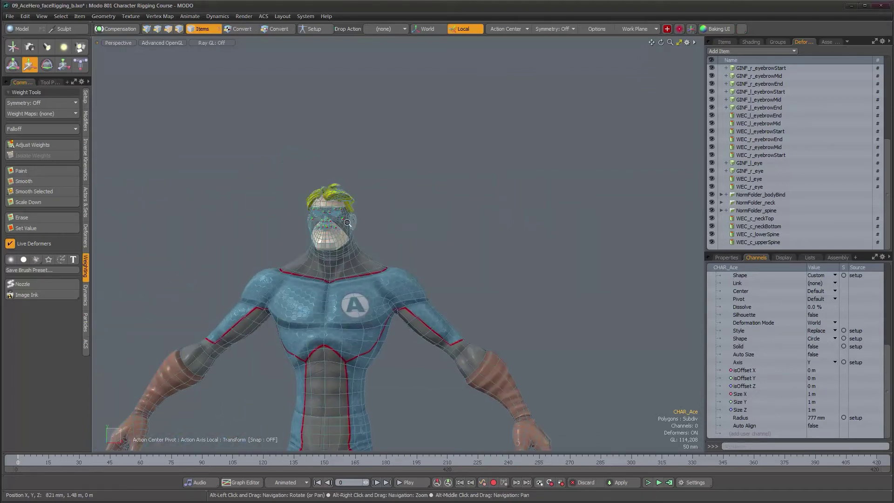
scroll(446, 186, up, 10)
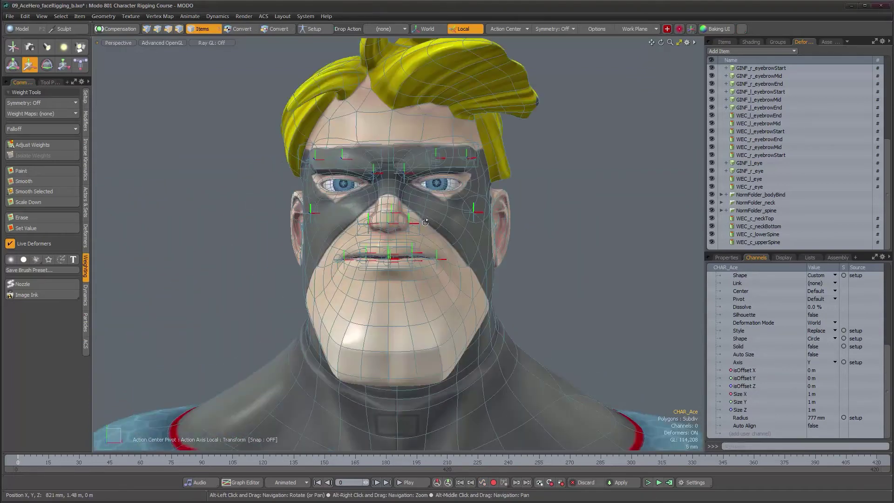
click(445, 186)
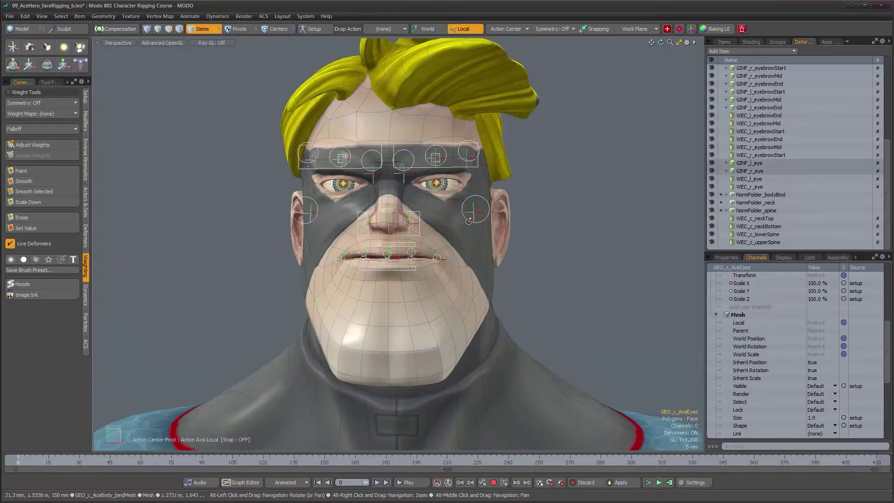
alt+drag(446, 186, 534, 269)
click(819, 362)
click(817, 371)
click(817, 379)
alt+right_drag(550, 313, 426, 293)
alt+right_drag(486, 299, 453, 358)
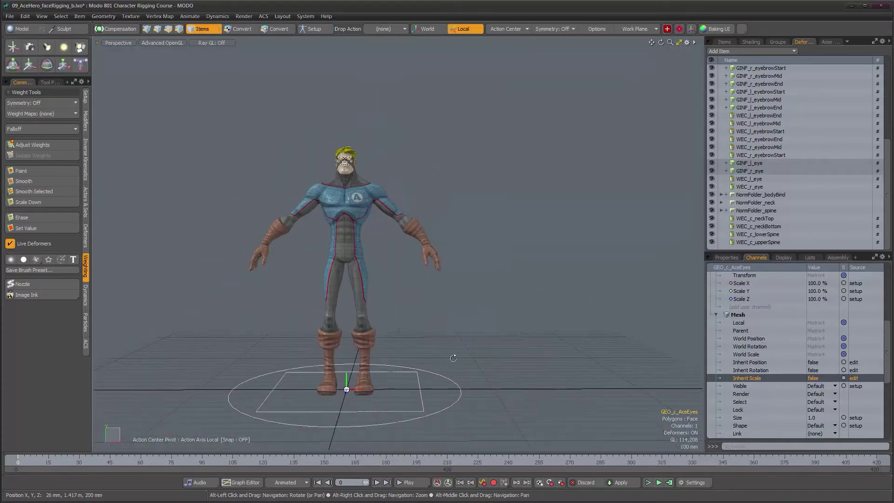
Select the CHAR_Ace root control, test-move it sideways and inspect the face and eye meshes up close.
click(455, 382)
key(w)
drag(383, 379, 328, 325)
alt+right_drag(328, 325, 436, 275)
alt+drag(437, 276, 341, 226)
alt+right_drag(340, 227, 512, 183)
alt+drag(512, 183, 535, 211)
alt+drag(178, 197, 223, 243)
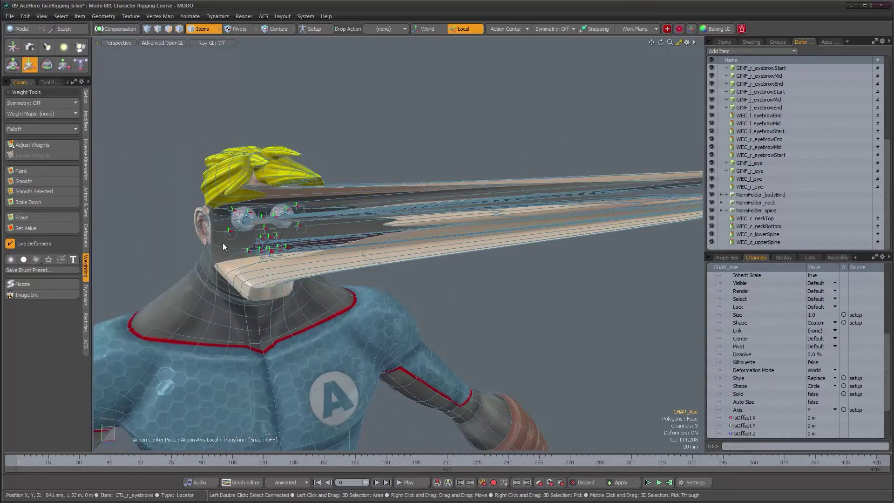
alt+drag(289, 233, 447, 271)
alt+drag(470, 301, 433, 303)
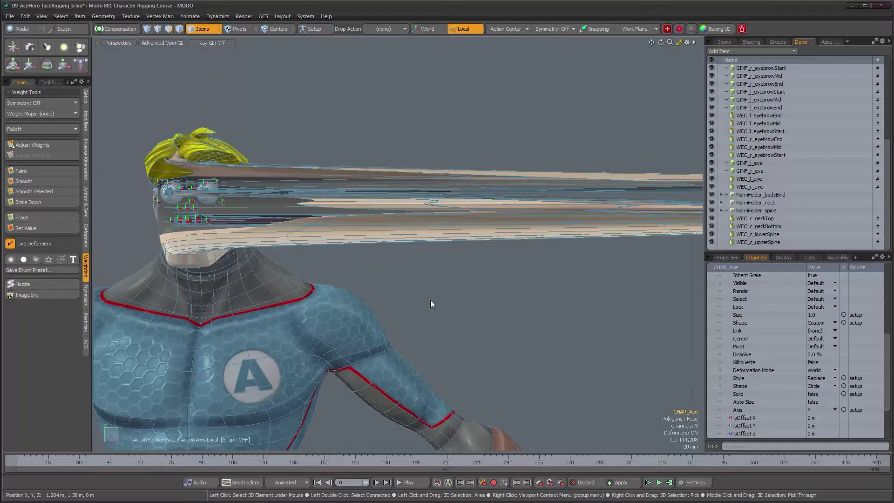
Review the face influences in the deformer list, check the contents of NormFolder_face, and compare them with the full stretched face mesh.
scroll(806, 158, up, 5)
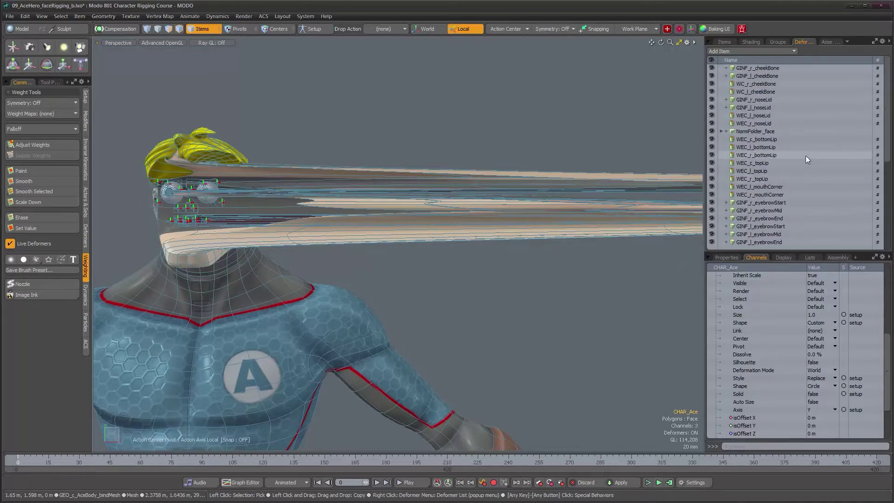
scroll(806, 156, down, 5)
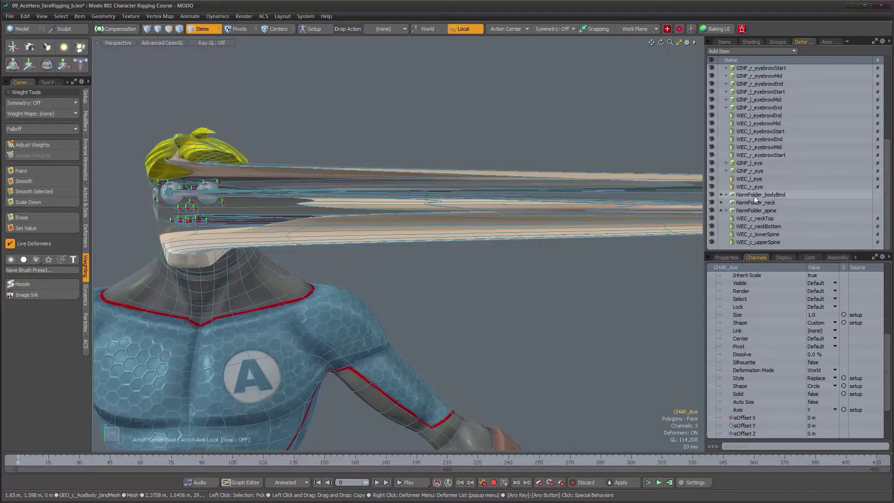
scroll(753, 195, up, 5)
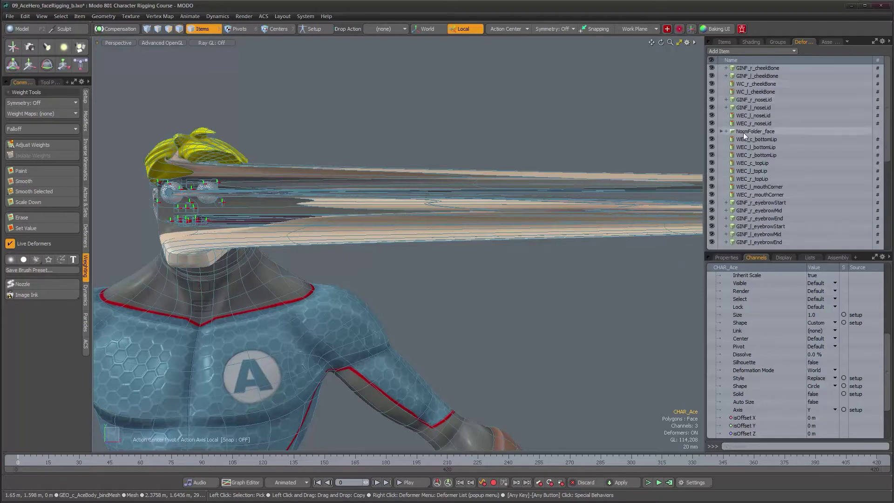
click(722, 131)
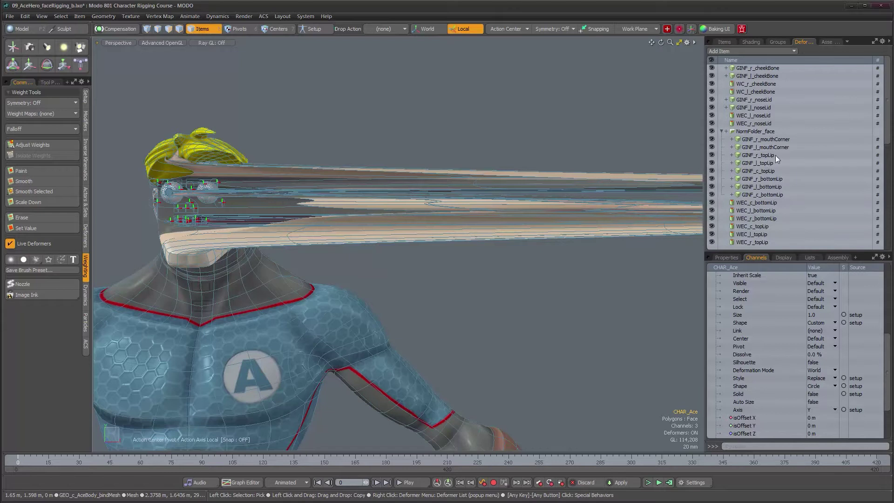
click(723, 132)
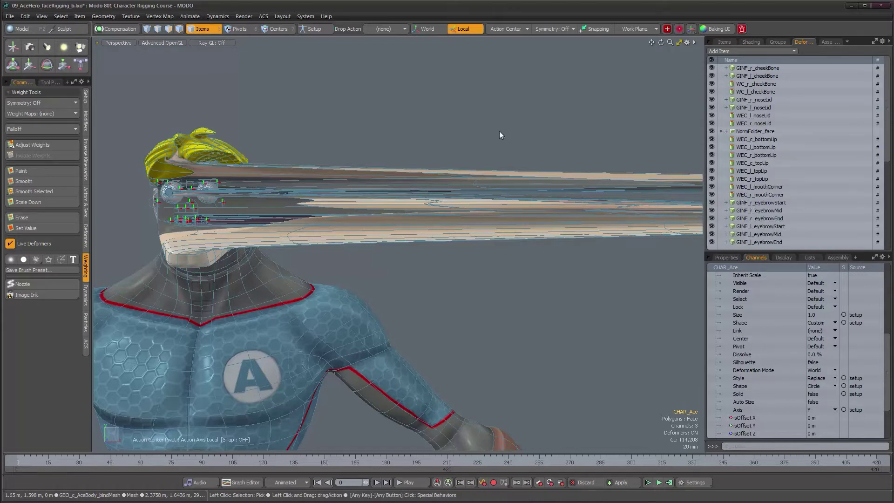
alt+shift+drag(461, 133, 401, 135)
scroll(400, 138, down, 5)
alt+shift+drag(460, 141, 352, 146)
scroll(352, 146, up, 2)
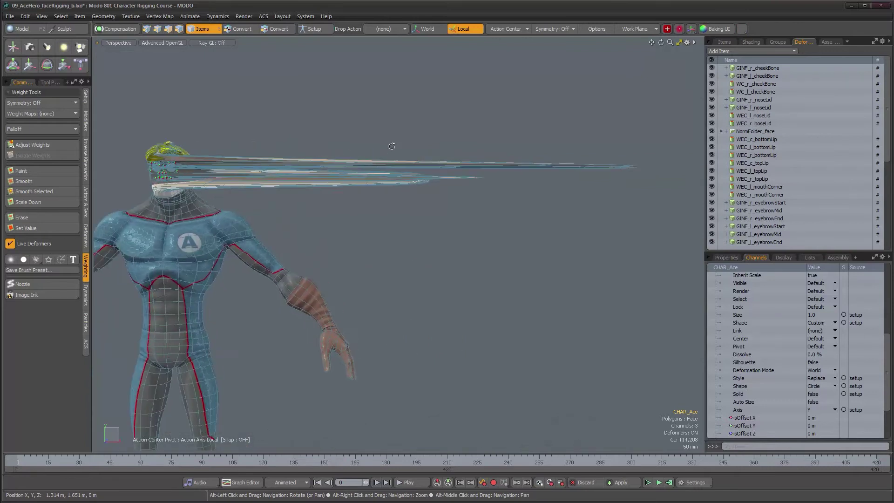
scroll(792, 186, down, 10)
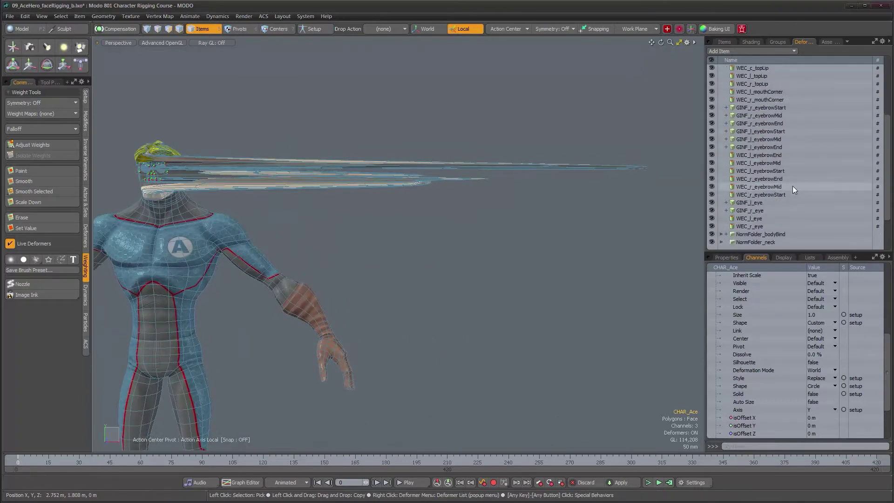
scroll(793, 186, up, 10)
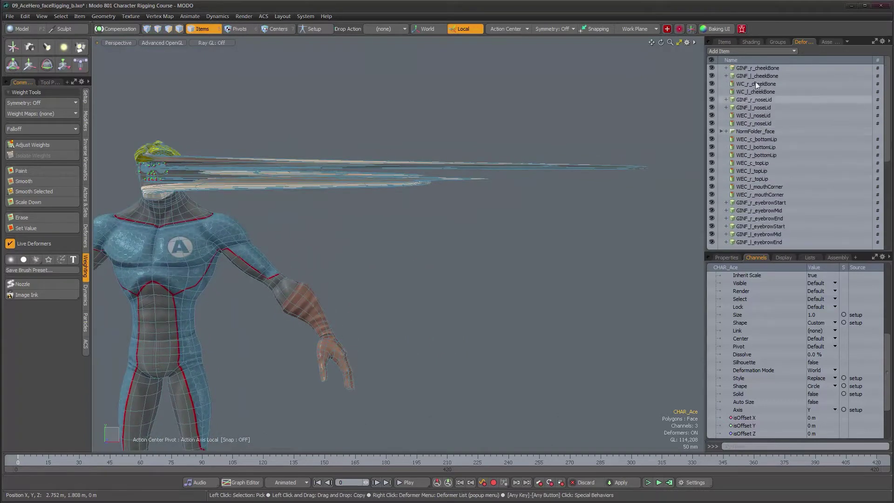
Move the left and right GINF cheekBone and noseLid influences into NormFolder_face.
click(744, 70)
shift+click(745, 75)
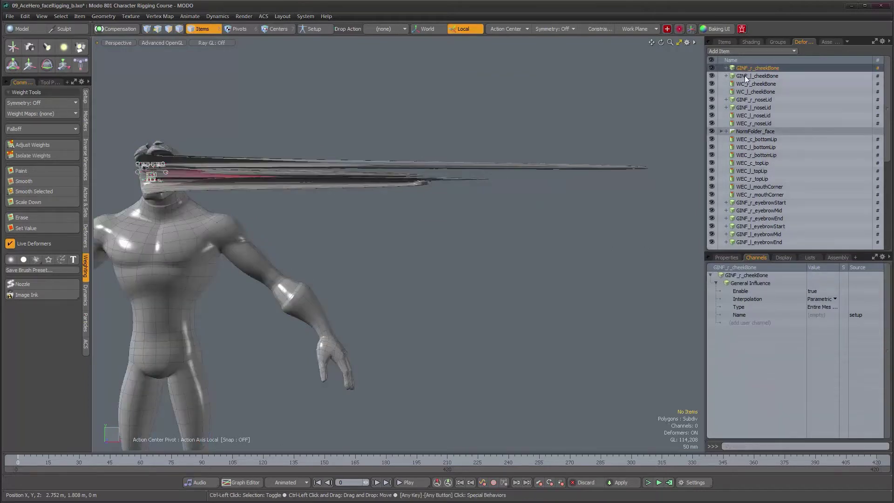
ctrl+click(754, 101)
ctrl+click(749, 108)
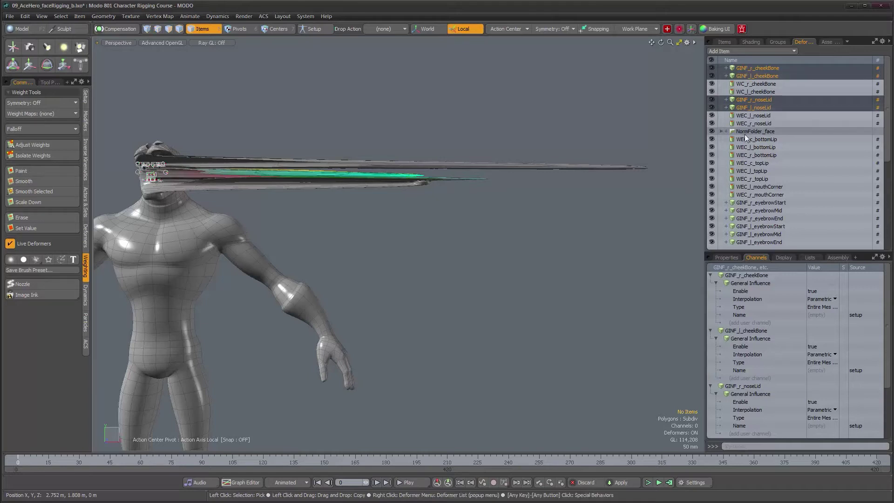
drag(742, 107, 741, 130)
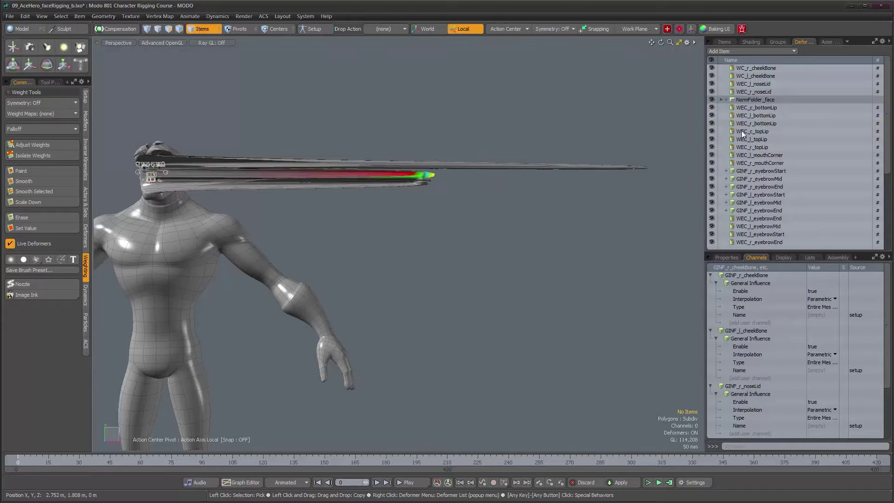
Move all six left and right GINF eyebrow Start, Mid and End influences into NormFolder_face.
scroll(465, 184, up, 5)
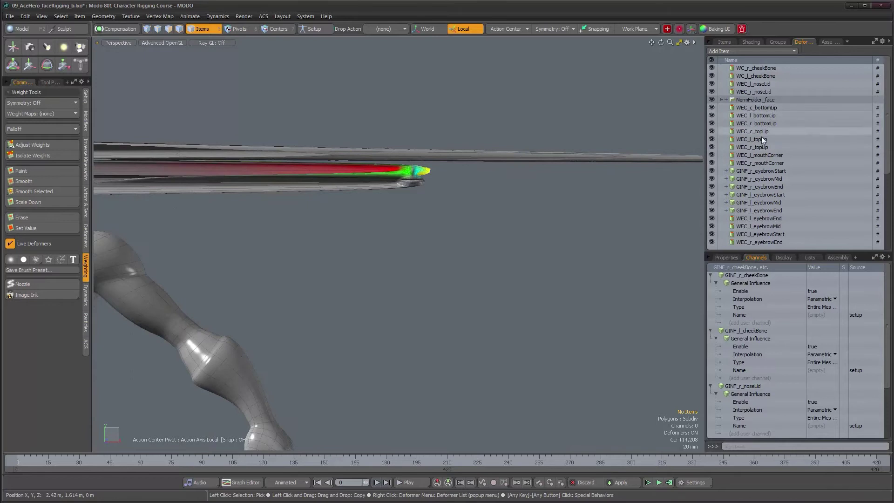
click(758, 170)
shift+click(751, 210)
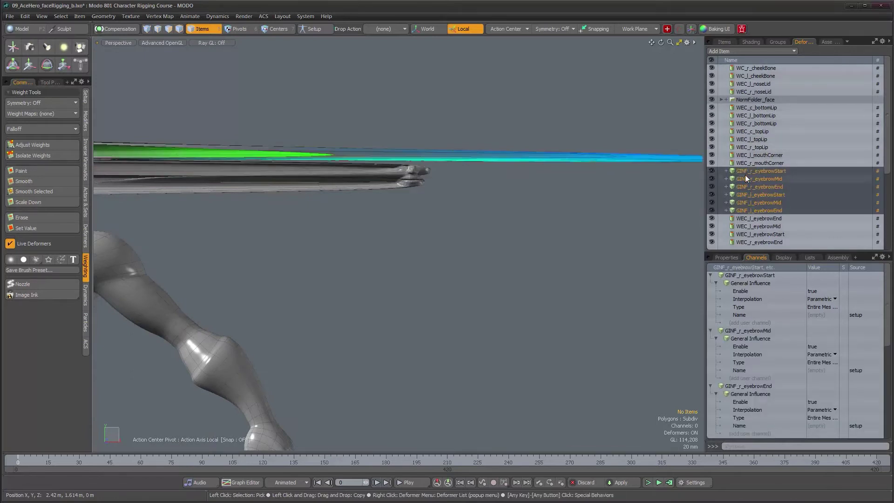
drag(744, 171, 750, 99)
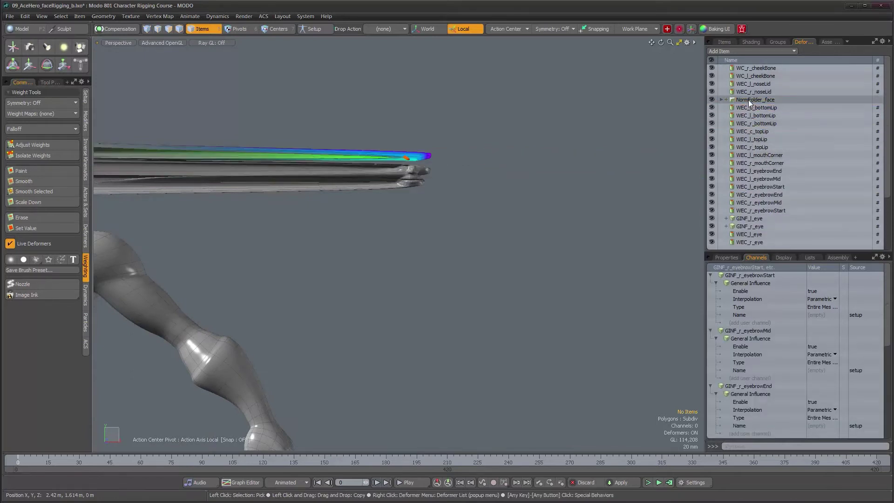
Inspect the head deformation, select GINF_l_eye and GINF_r_eye, and review the deformers still outside the normalizing folders.
alt+right_drag(384, 156, 506, 164)
alt+right_drag(484, 209, 375, 206)
alt+drag(376, 206, 398, 208)
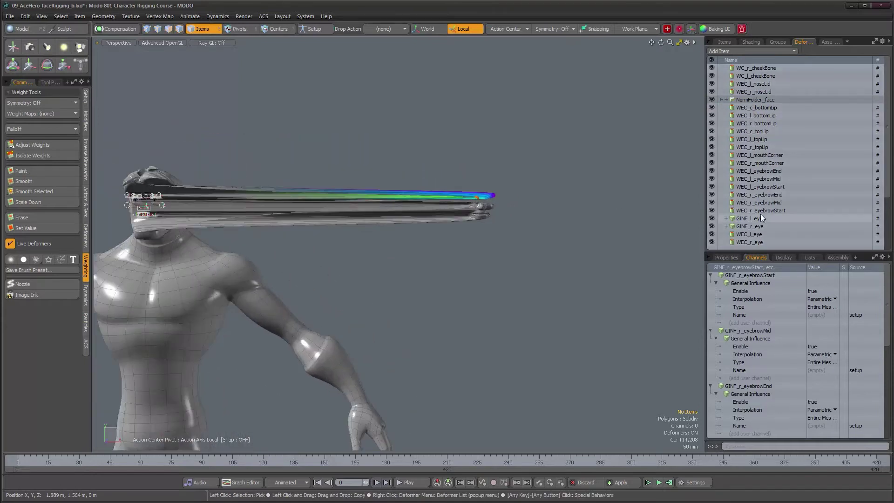
scroll(764, 219, down, 2)
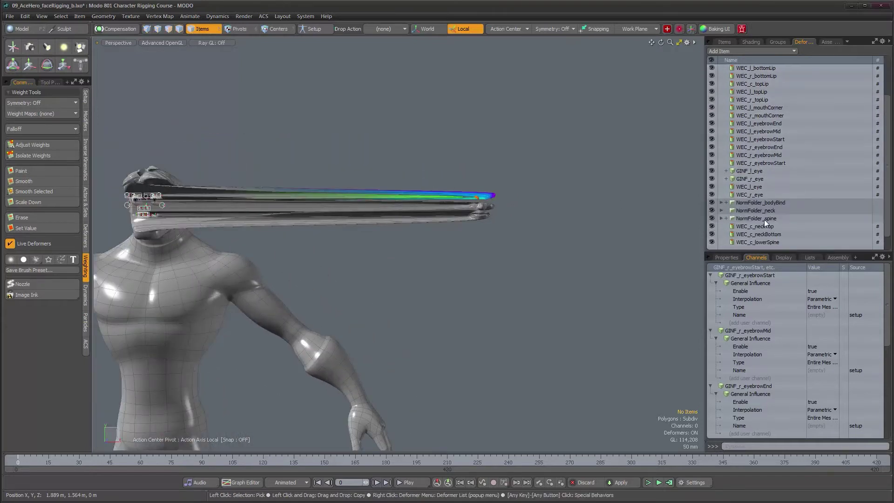
click(747, 170)
ctrl+click(748, 179)
scroll(750, 191, up, 2)
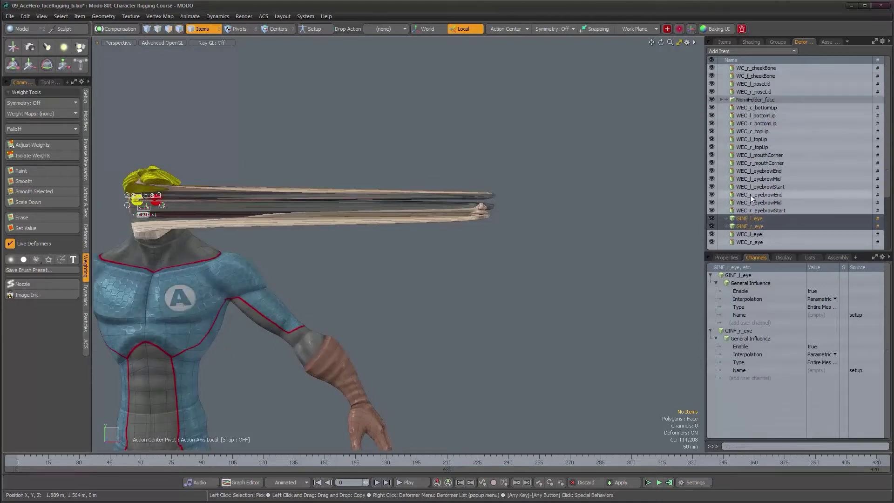
scroll(751, 224, down, 2)
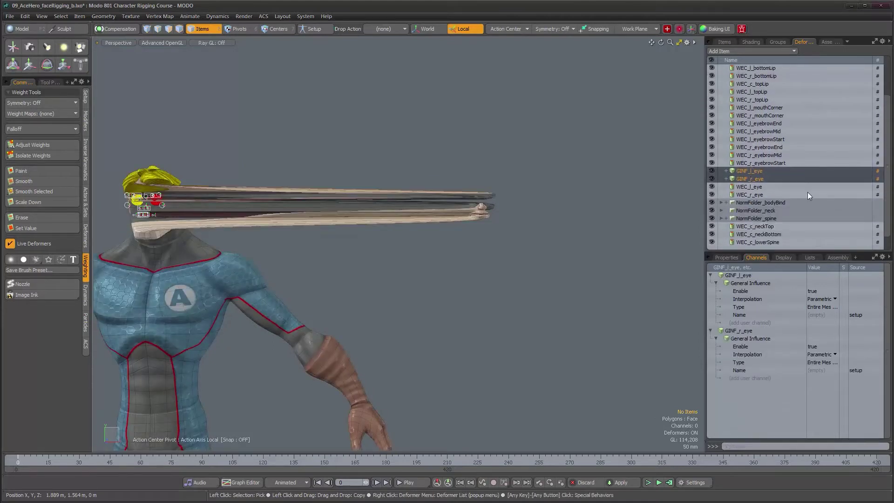
scroll(816, 175, up, 2)
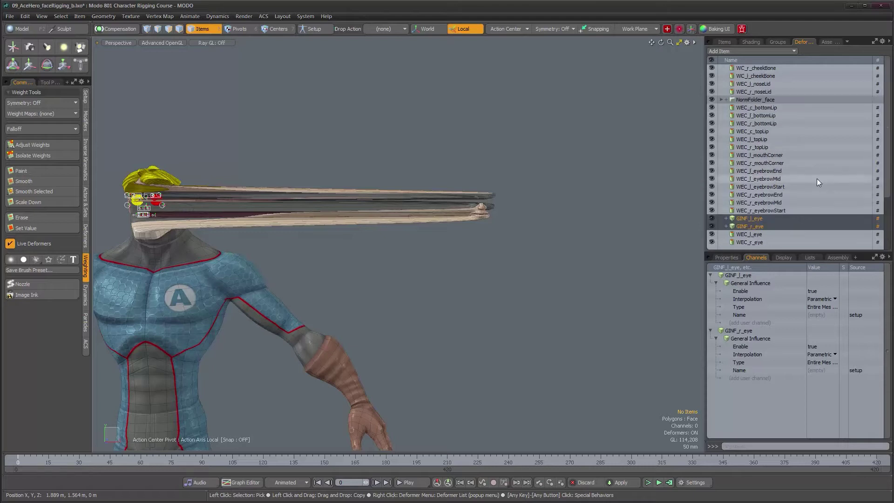
scroll(772, 156, down, 2)
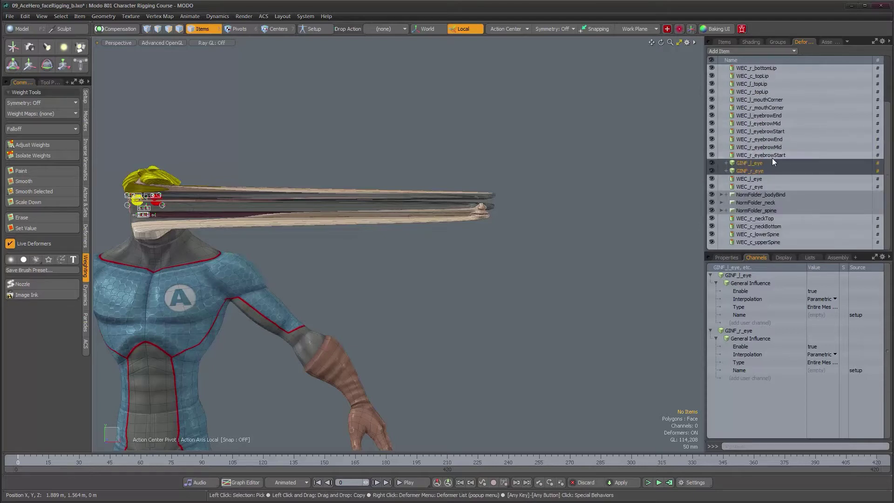
scroll(772, 156, up, 2)
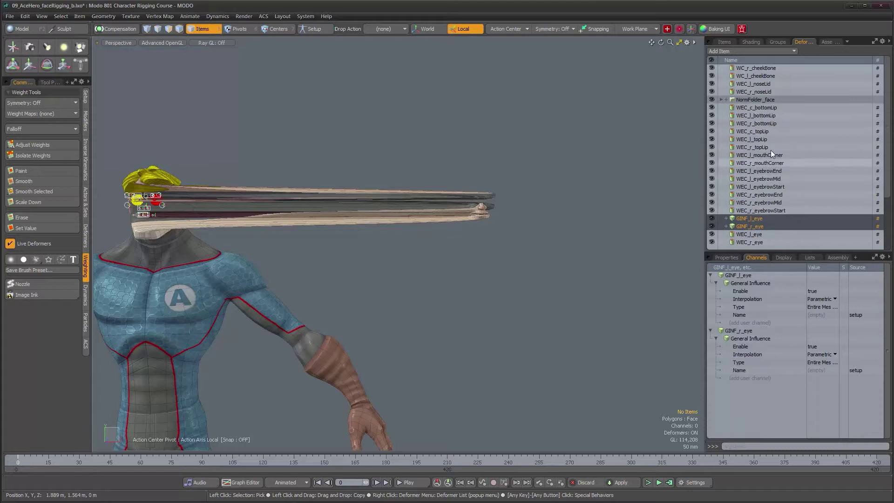
Add a Deform Folder to the deformer list and name it DefFolder_faceWeightContainers.
click(741, 52)
mouse_move(739, 71)
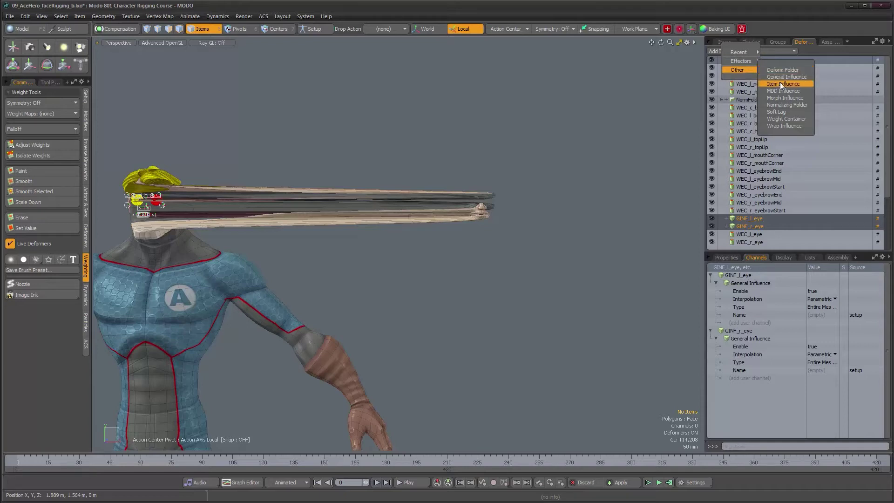
click(781, 70)
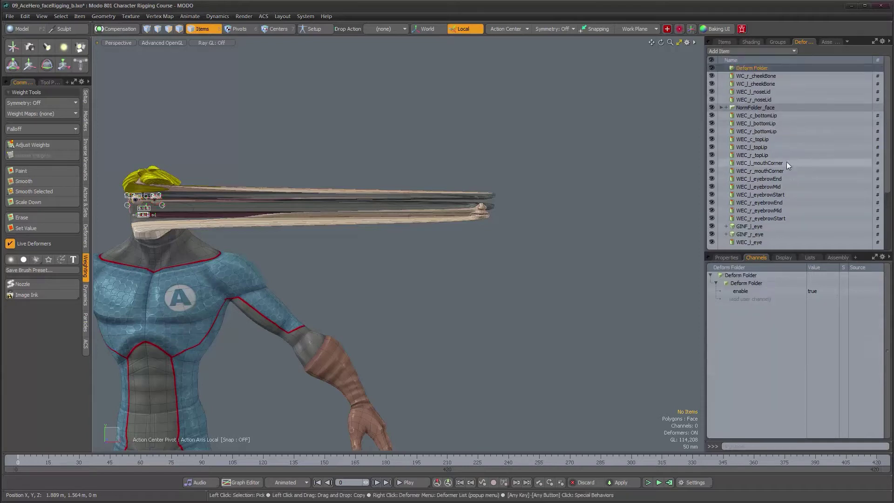
double_click(755, 68)
text(D)
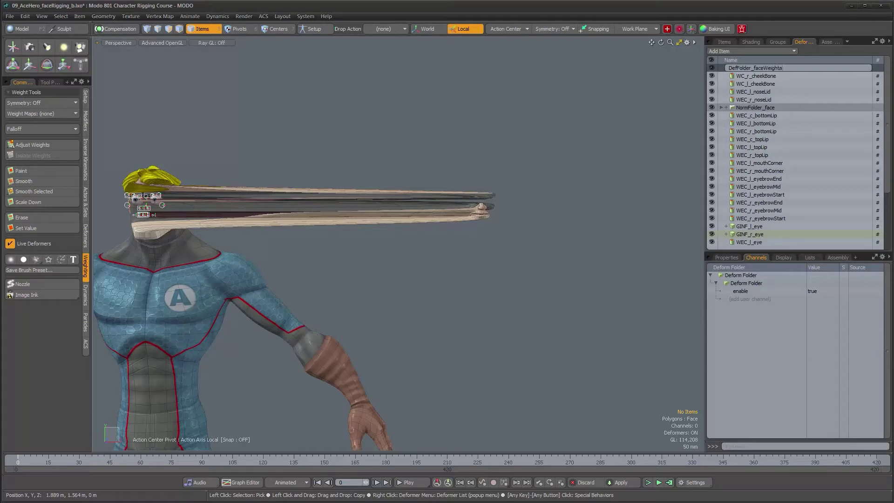
text(s)
key(Return)
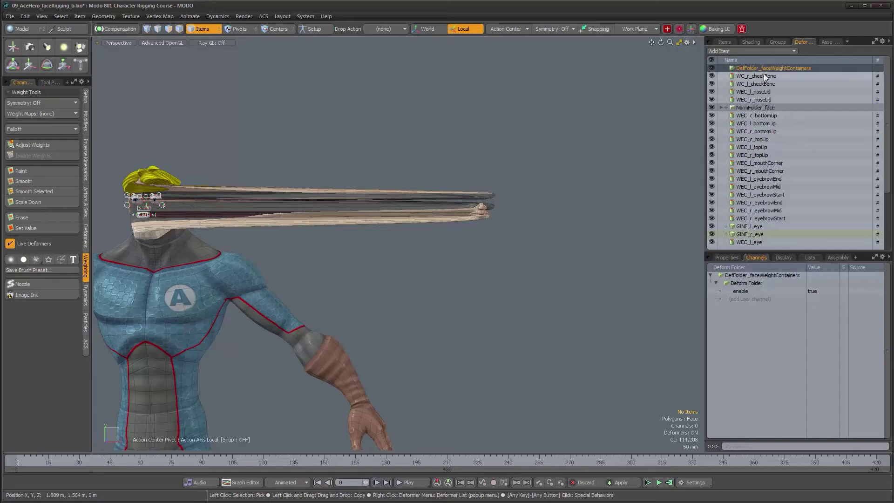
Rename the weight containers WC_r_cheekBone and WC_l_cheekBone to WEC_r_cheekBone and WEC_l_cheekBone.
click(761, 75)
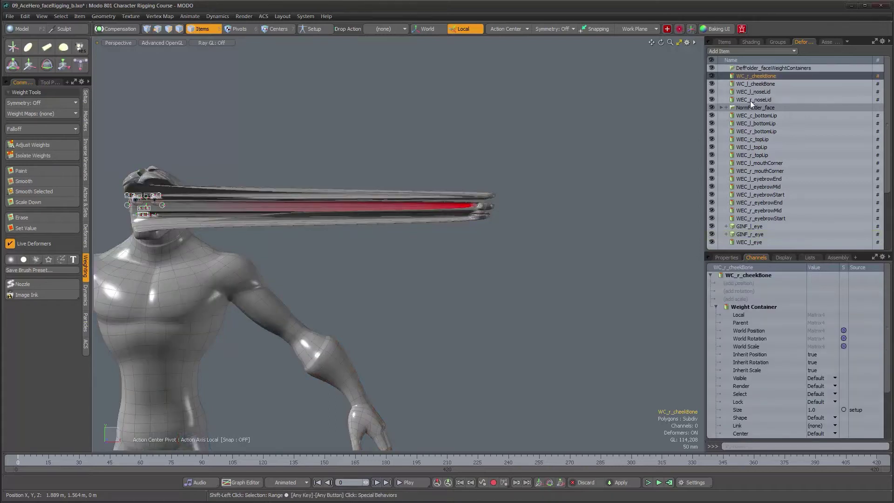
double_click(743, 77)
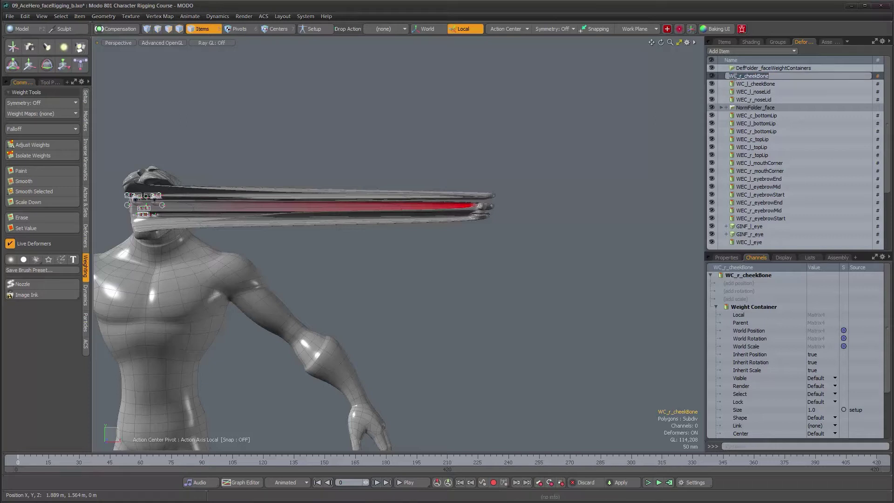
text(E)
key(Return)
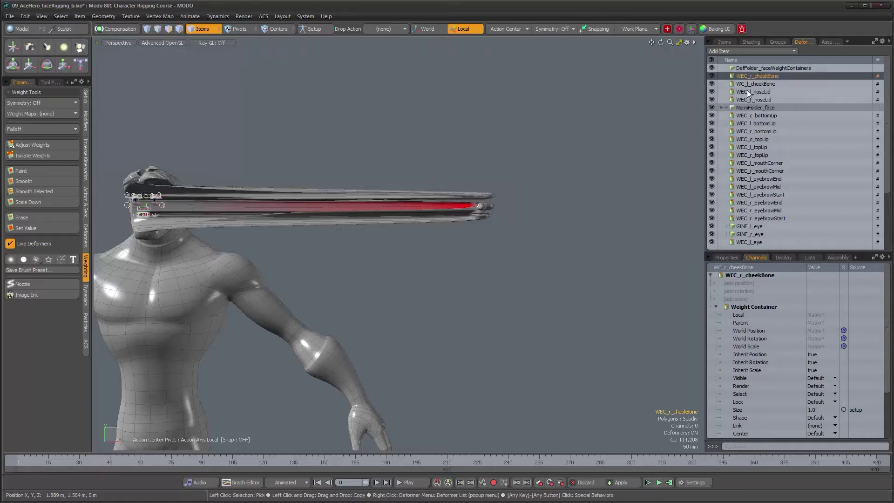
click(741, 85)
click(741, 85)
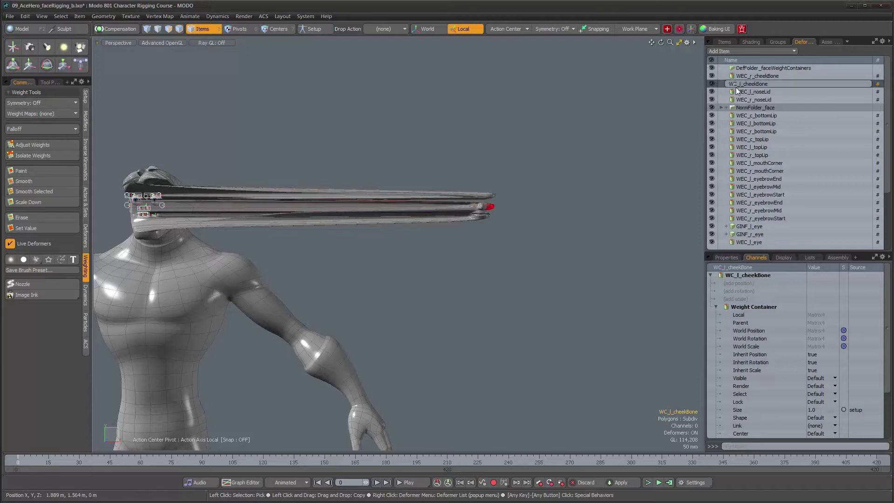
text(E)
key(Return)
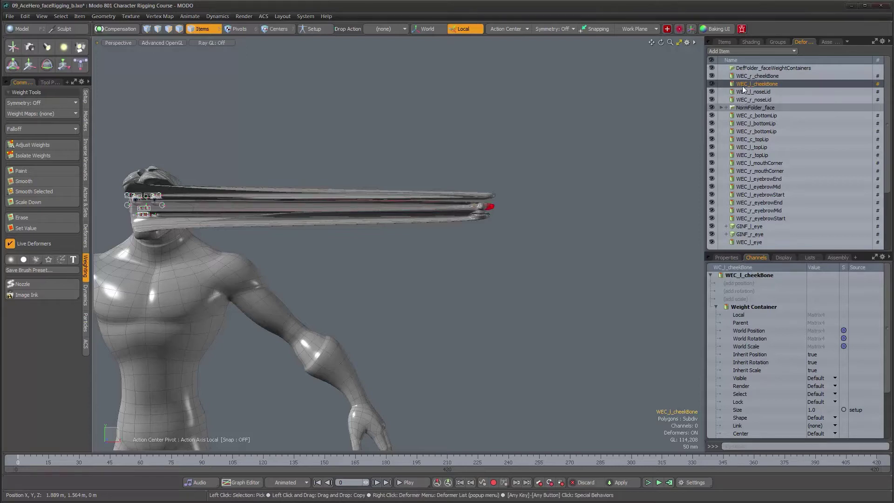
Move the WEC cheekBone, noseLid, lip, mouthCorner and eyebrow weight containers into DefFolder_faceWeightContainers.
click(743, 77)
shift+click(742, 99)
drag(744, 78, 745, 66)
click(748, 84)
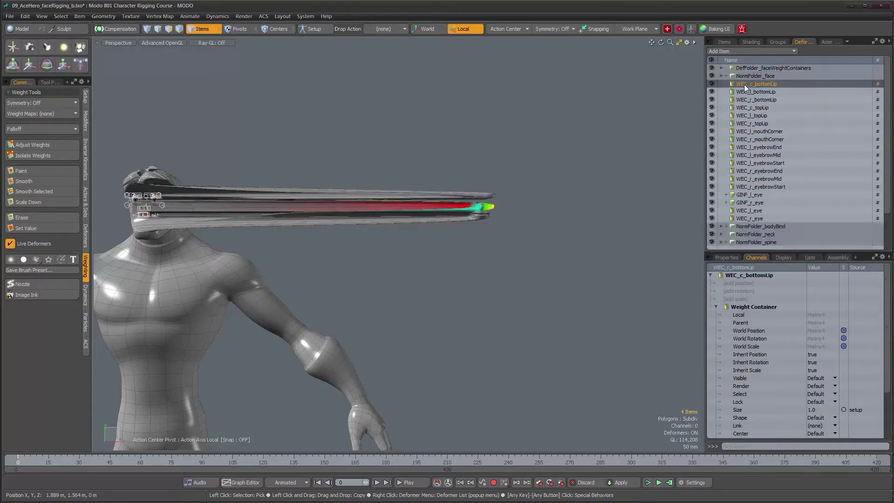
shift+click(748, 187)
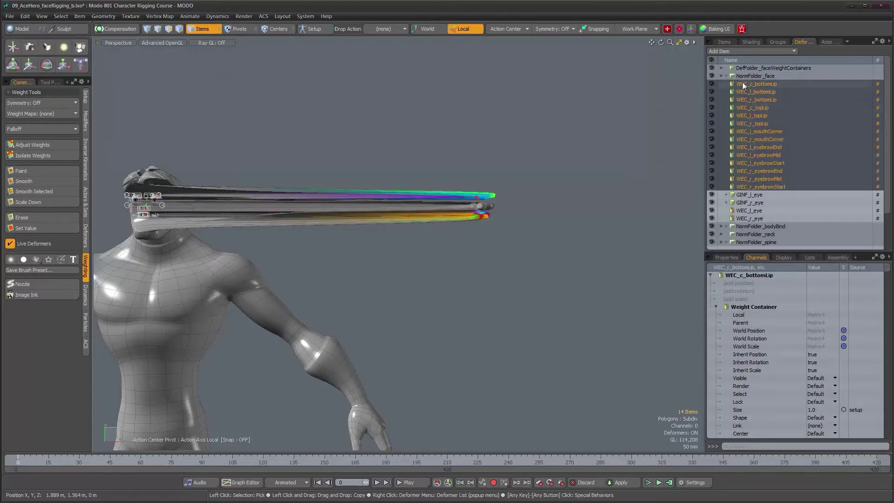
drag(744, 86, 742, 68)
drag(744, 70, 744, 70)
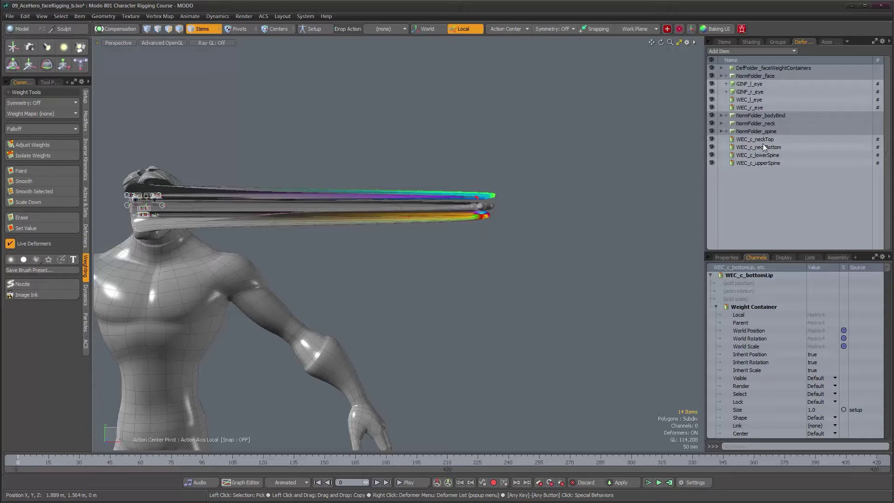
Disable NormFolder_face and examine the character's face without the face influences.
click(793, 94)
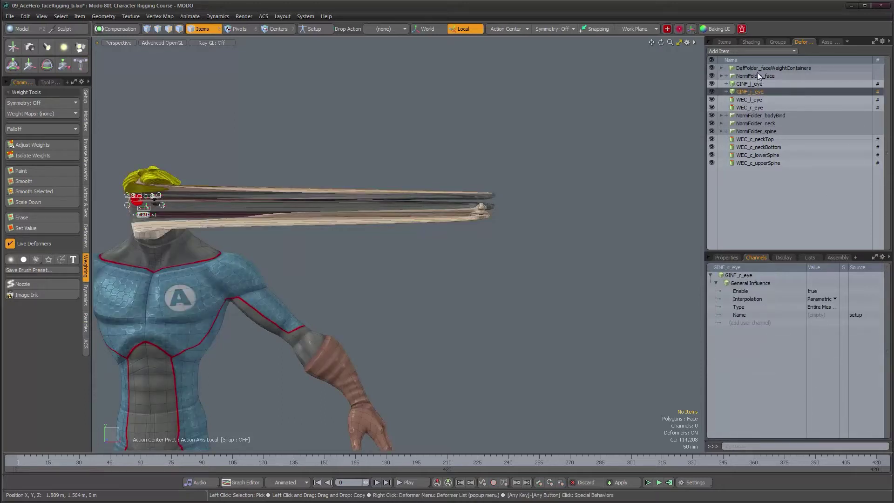
click(757, 76)
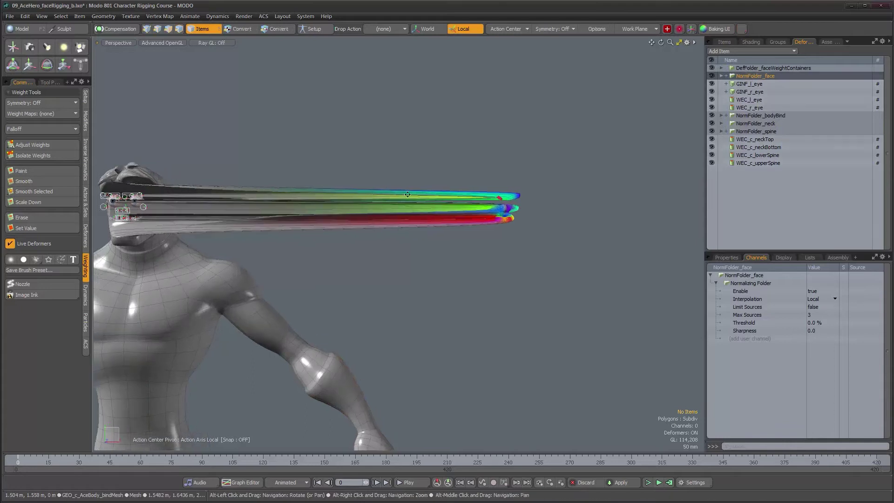
alt+middle_drag(407, 195, 479, 194)
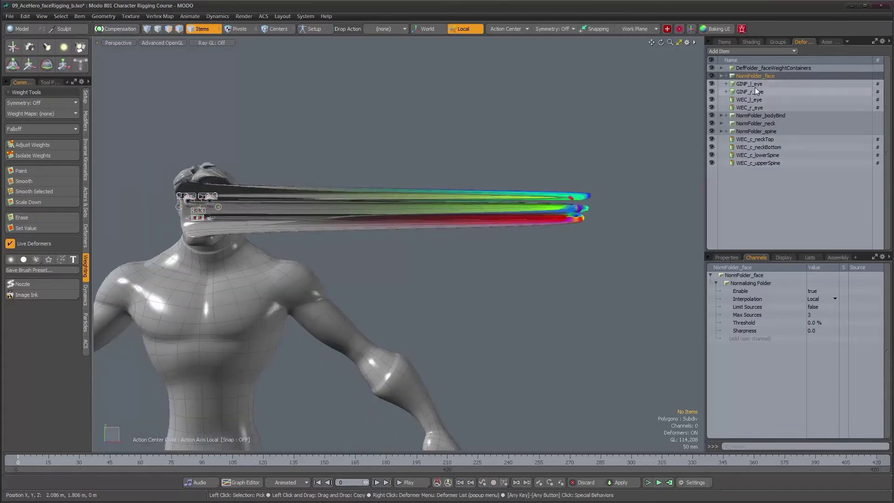
alt+right_drag(519, 198, 561, 224)
alt+middle_drag(561, 223, 588, 224)
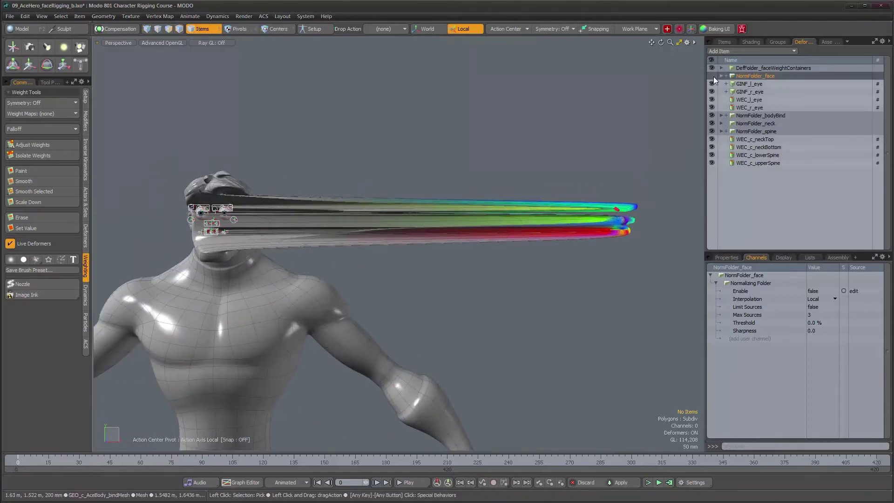
click(712, 76)
alt+drag(227, 261, 219, 234)
alt+right_drag(219, 235, 266, 236)
alt+drag(265, 236, 228, 235)
alt+right_drag(326, 238, 303, 240)
alt+middle_drag(303, 240, 271, 239)
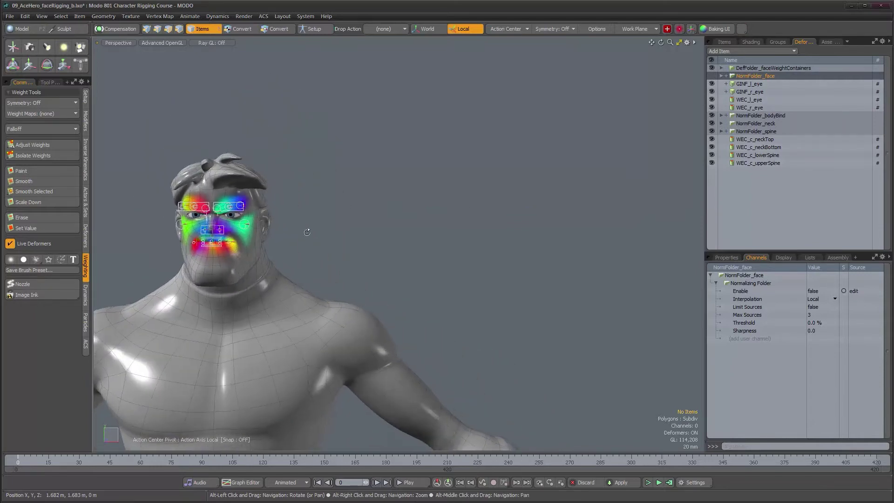
Re-enable NormFolder_face and inspect the face deformation from several angles.
click(712, 76)
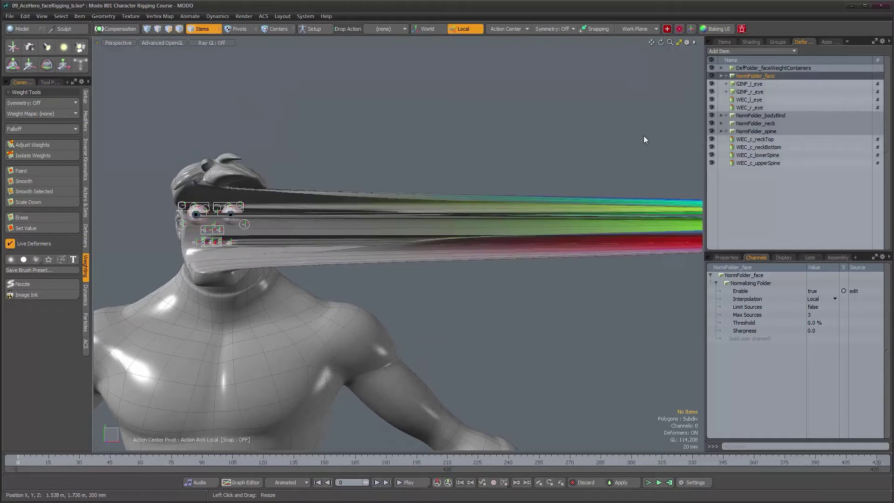
alt+right_drag(505, 224, 466, 222)
alt+middle_drag(466, 223, 425, 224)
alt+right_drag(425, 223, 481, 216)
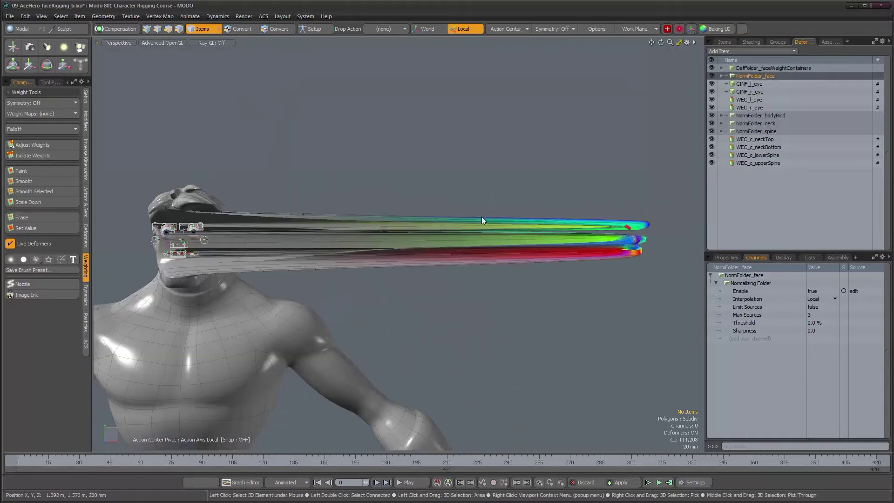
mouse_move(413, 242)
alt+mouse_down()
mouse_move(453, 244)
mouse_move(429, 252)
mouse_move(438, 256)
mouse_move(564, 263)
mouse_move(407, 258)
alt+mouse_up()
alt+middle_drag(508, 230, 489, 232)
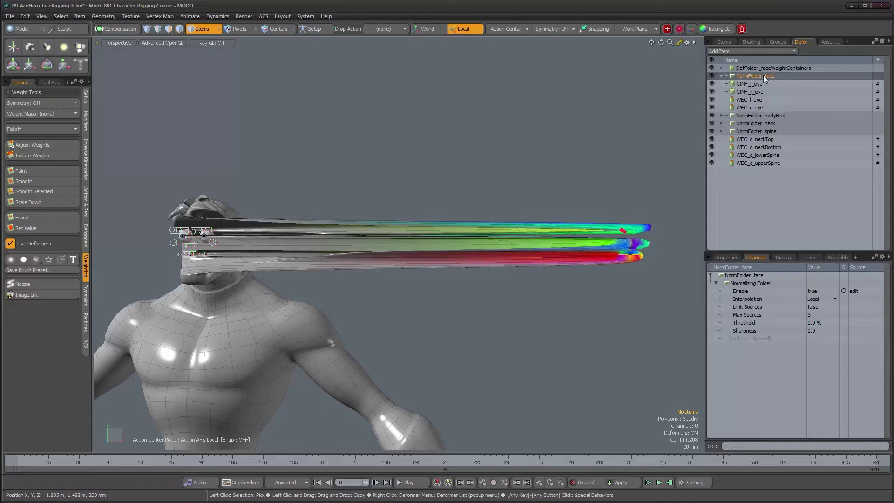
Review the influences inside NormFolder_face and NormFolder_bodyBind and their order in the deformer list.
click(721, 76)
scroll(760, 216, down, 3)
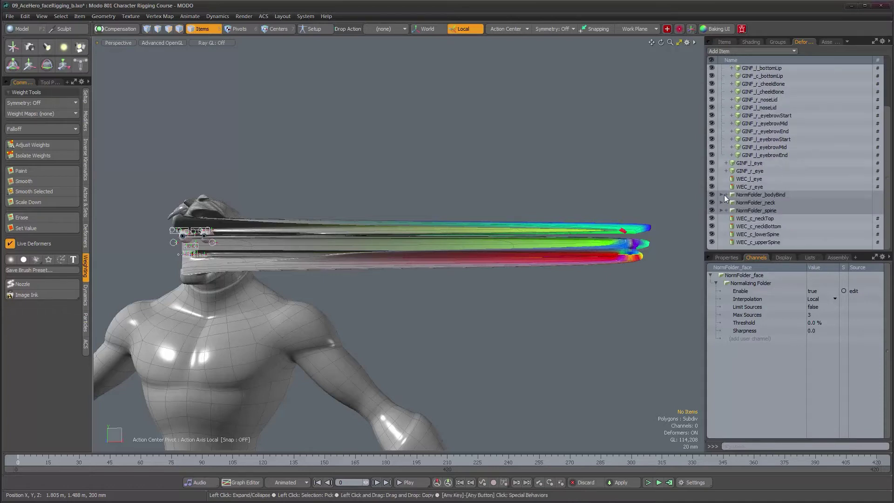
click(722, 195)
scroll(749, 238, down, 9)
scroll(749, 234, down, 12)
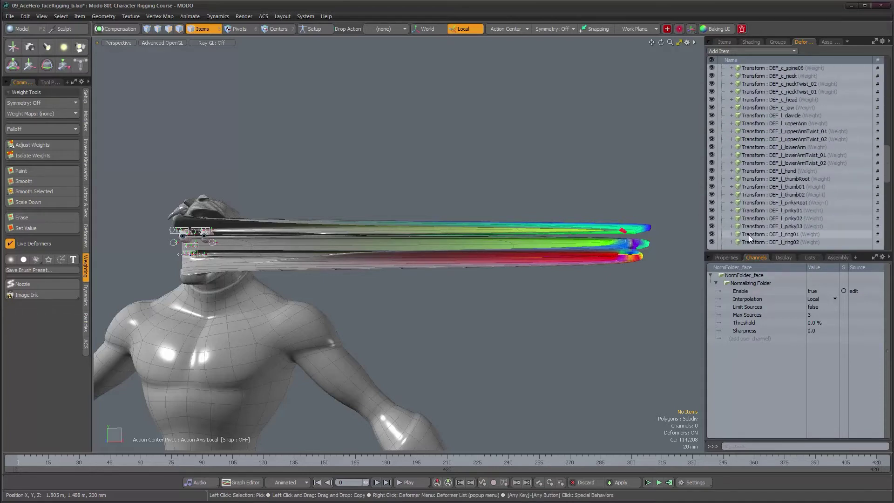
scroll(749, 234, up, 15)
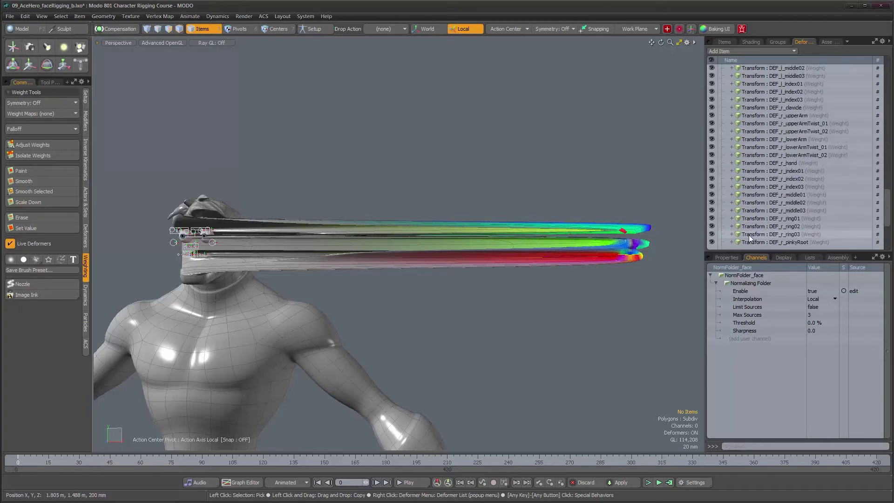
scroll(749, 234, up, 4)
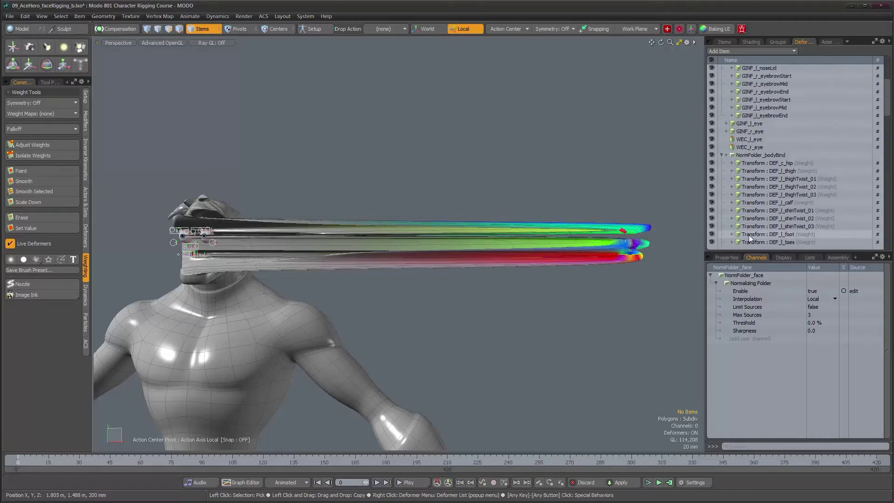
scroll(800, 140, down, 3)
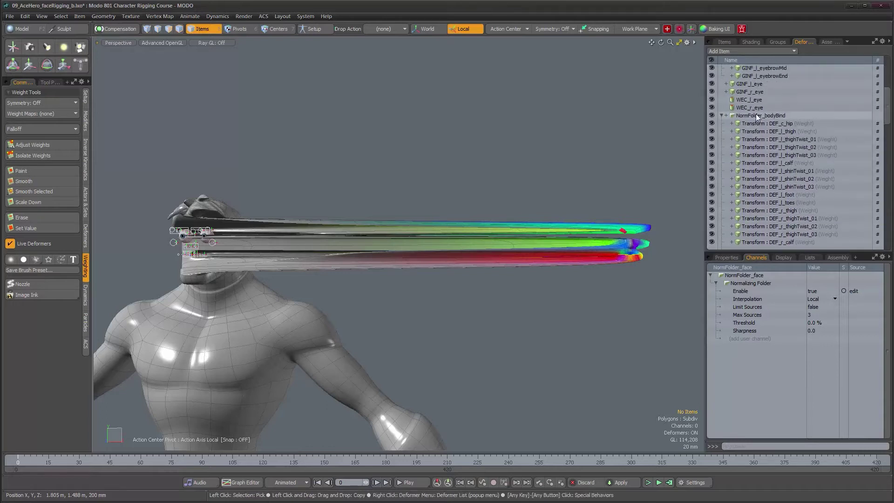
drag(888, 119, 879, 85)
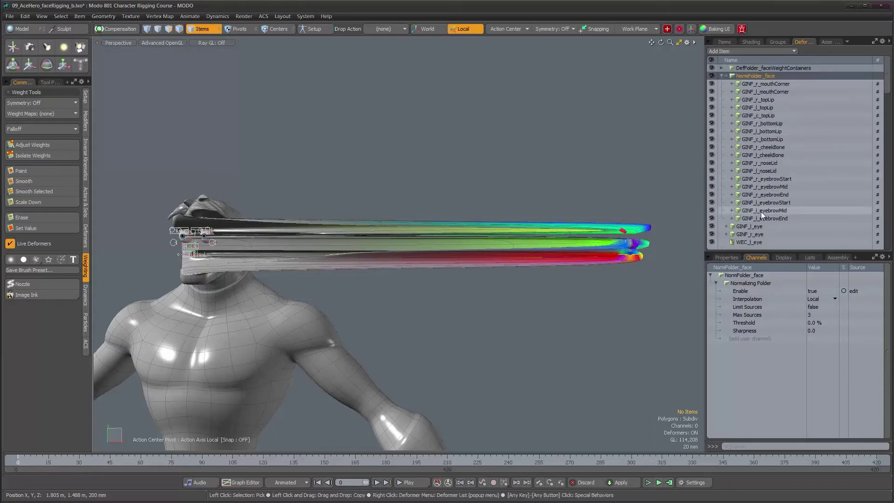
click(721, 76)
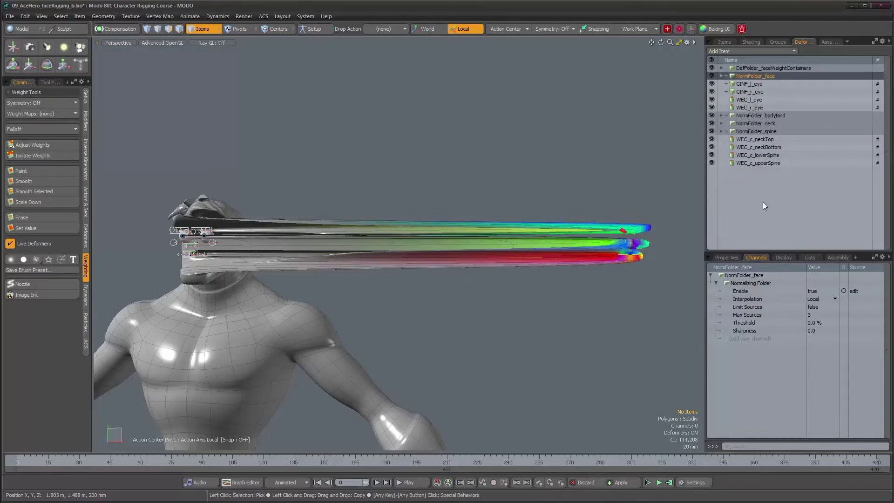
Add a Normalizing Folder to the deformer list and name it NormFolder_Ace.
click(756, 50)
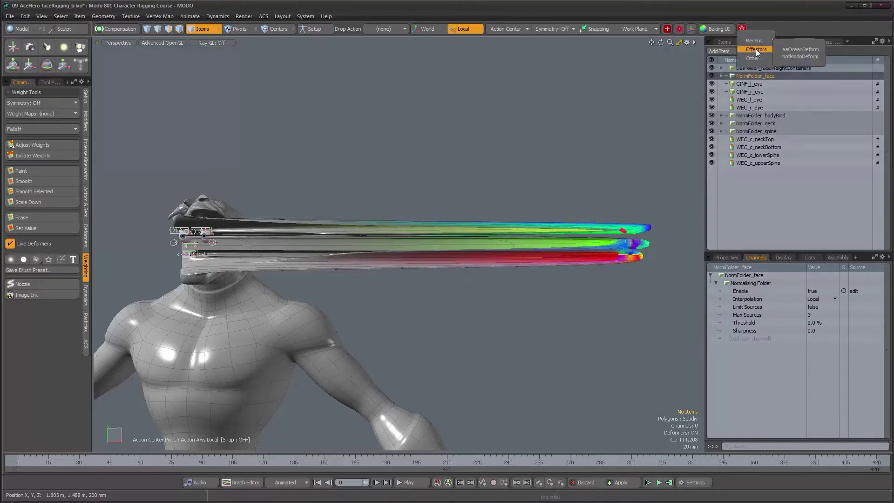
mouse_move(756, 40)
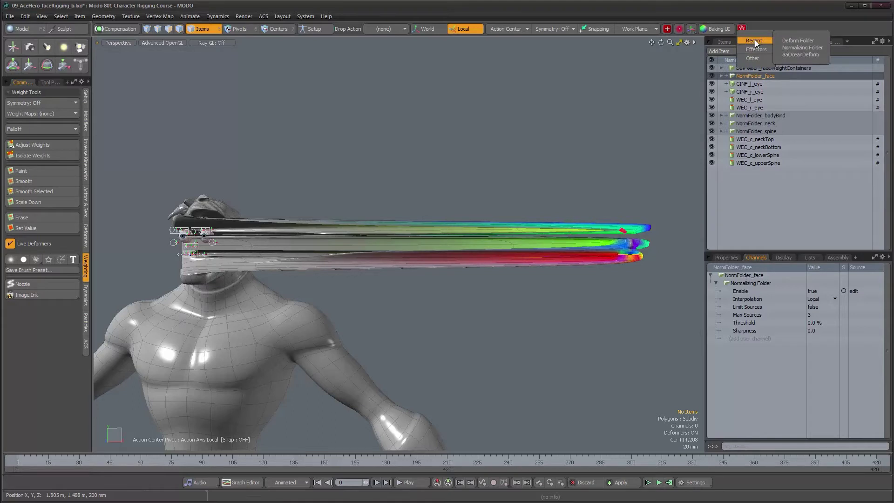
click(808, 48)
double_click(762, 68)
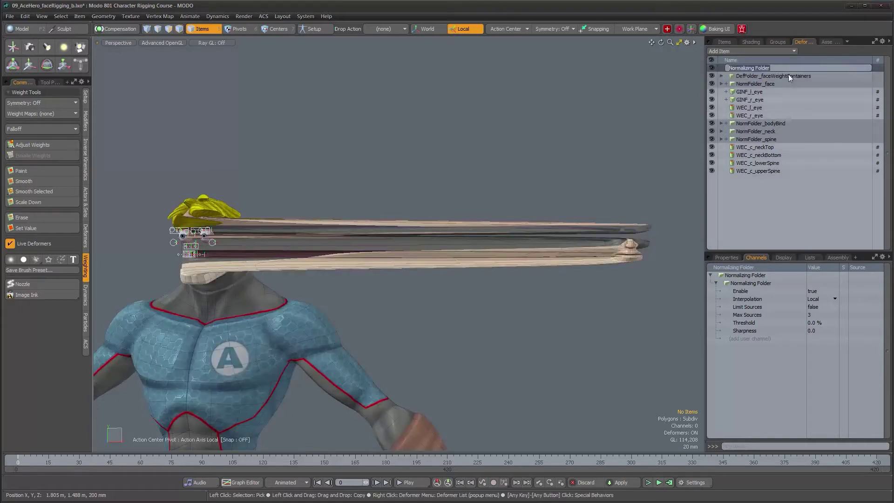
text(NormFolder_Ace)
key(Return)
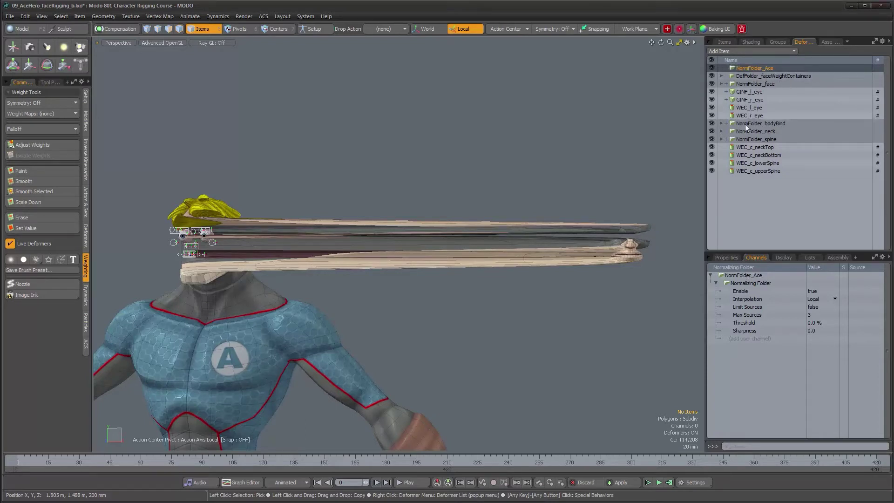
Move NormFolder_bodyBind into NormFolder_Ace.
click(747, 77)
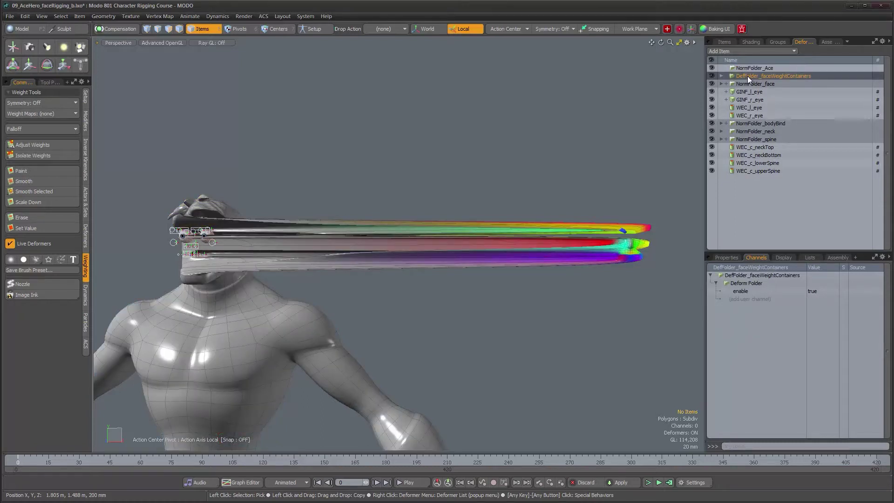
click(743, 123)
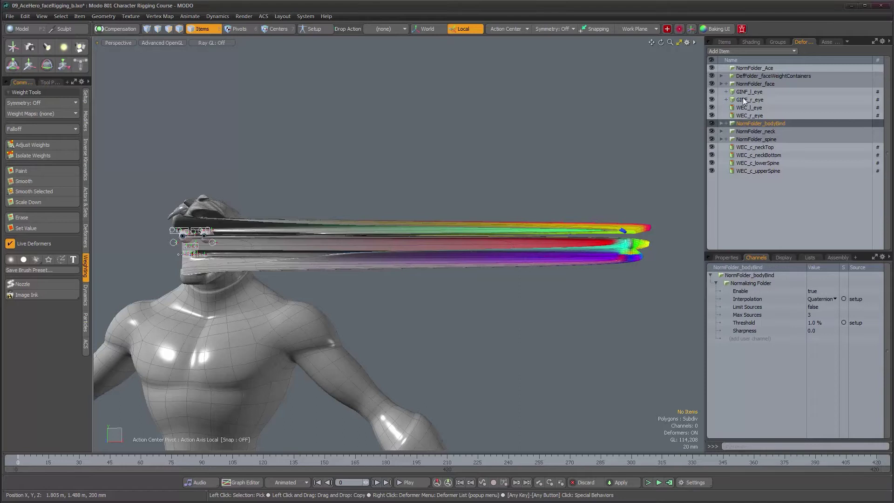
click(745, 68)
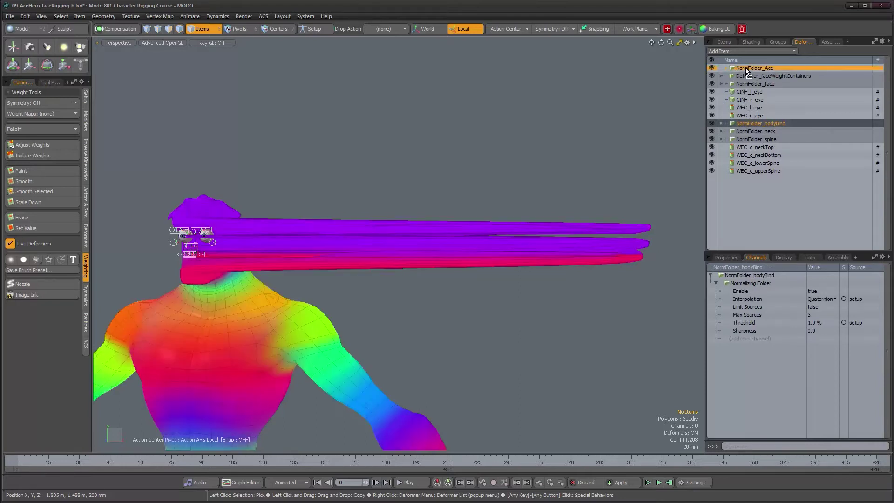
drag(746, 70, 747, 70)
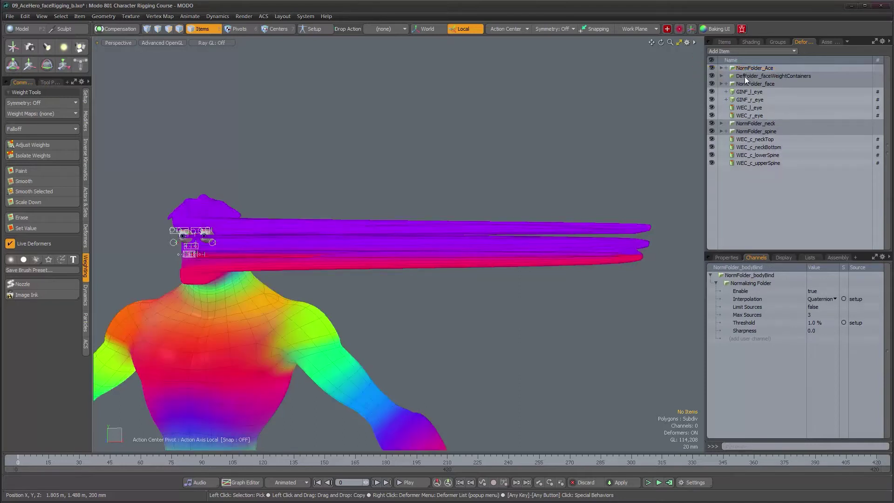
Try moving DefFolder_faceWeightContainers into NormFolder_Ace and check the effect on the character's face.
click(748, 76)
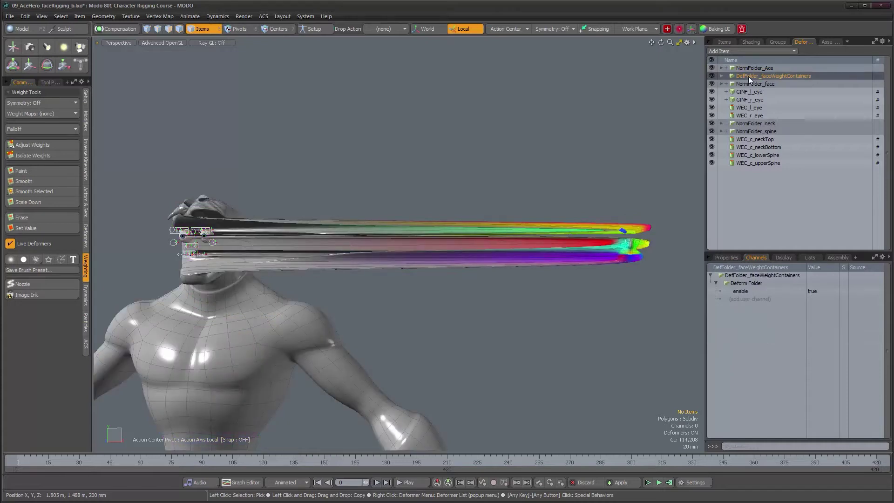
drag(749, 76, 749, 69)
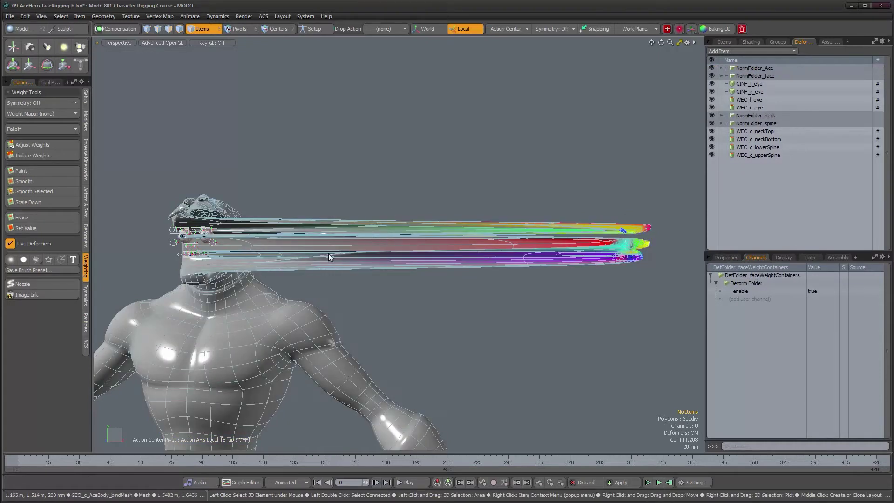
ctrl+alt+drag(507, 205, 494, 125)
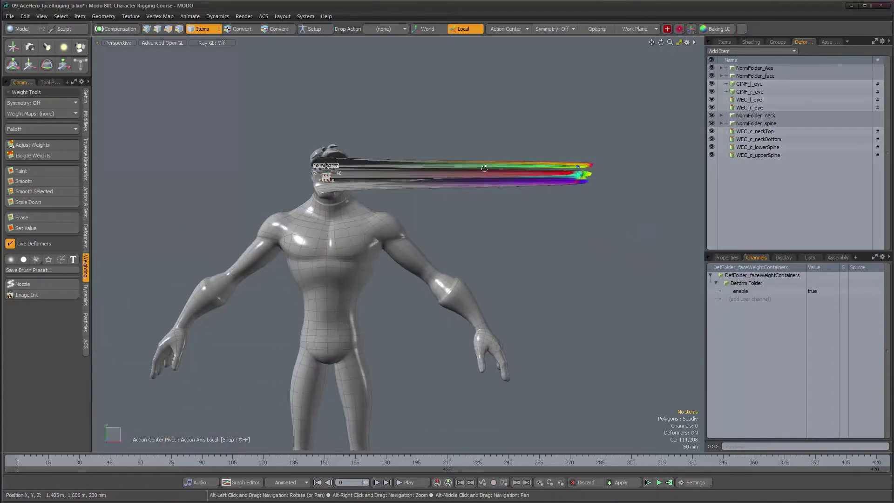
Take DefFolder_faceWeightContainers back out of NormFolder_Ace and place NormFolder_face inside it, beside NormFolder_bodyBind.
click(748, 77)
click(721, 68)
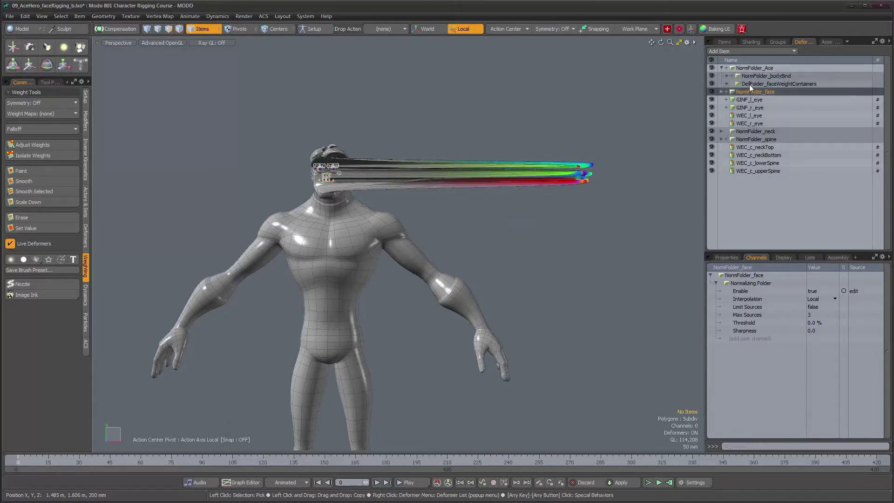
click(751, 85)
drag(751, 86, 740, 69)
click(743, 84)
alt+right_drag(311, 180, 433, 187)
alt+drag(432, 187, 394, 203)
With NormFolder_Ace selected, move the CHAR_Ace root control to test the rig and set its position to 0 m on all axes.
click(749, 68)
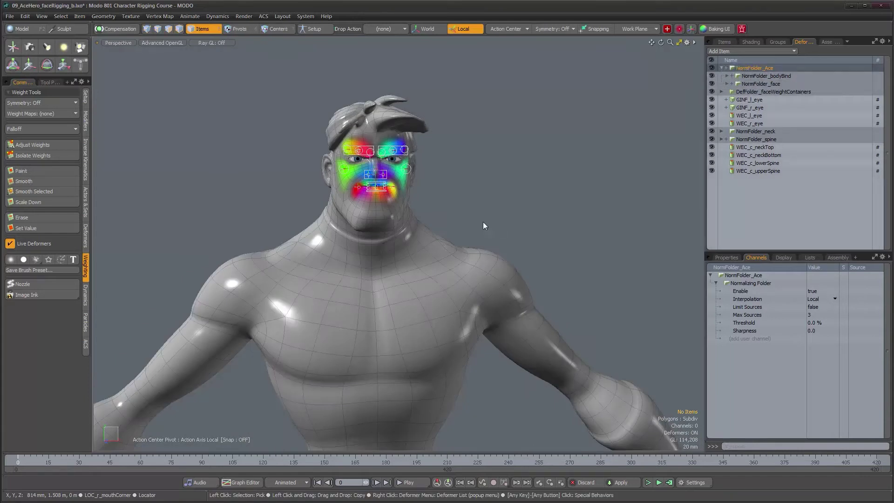
scroll(469, 219, down, 4)
alt+drag(461, 247, 482, 264)
scroll(483, 263, down, 5)
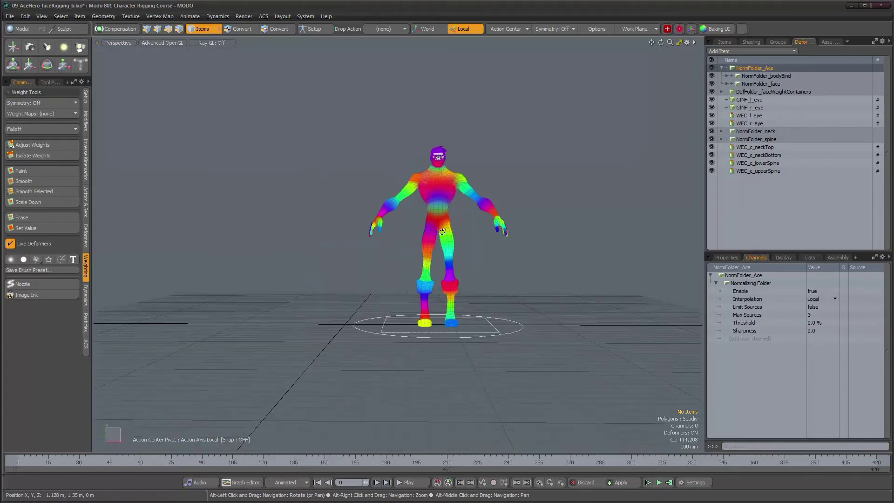
shift+click(510, 309)
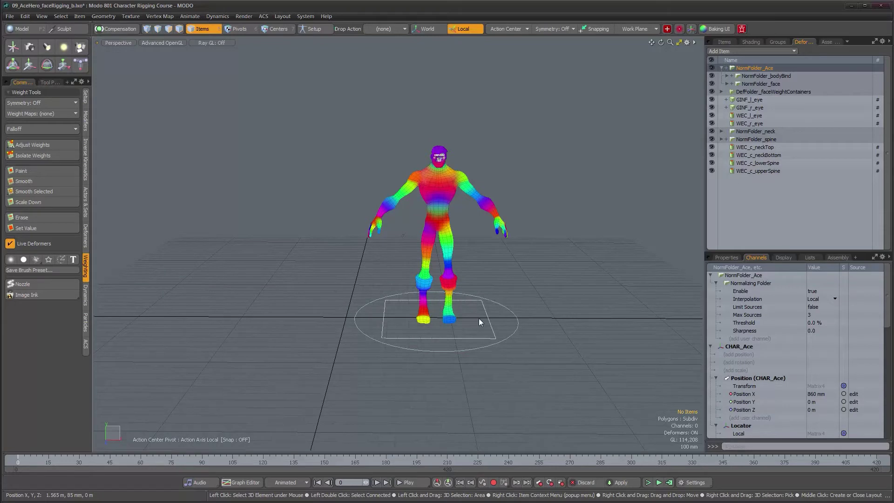
key(w)
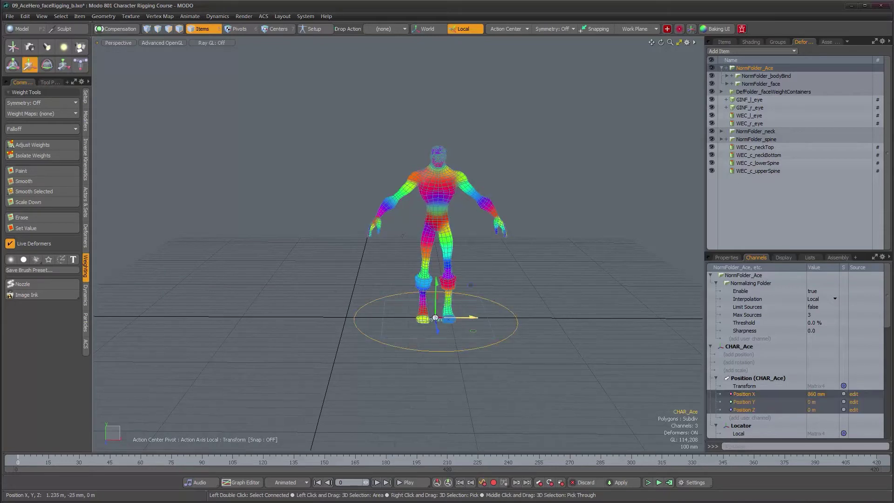
drag(435, 318, 392, 318)
click(734, 258)
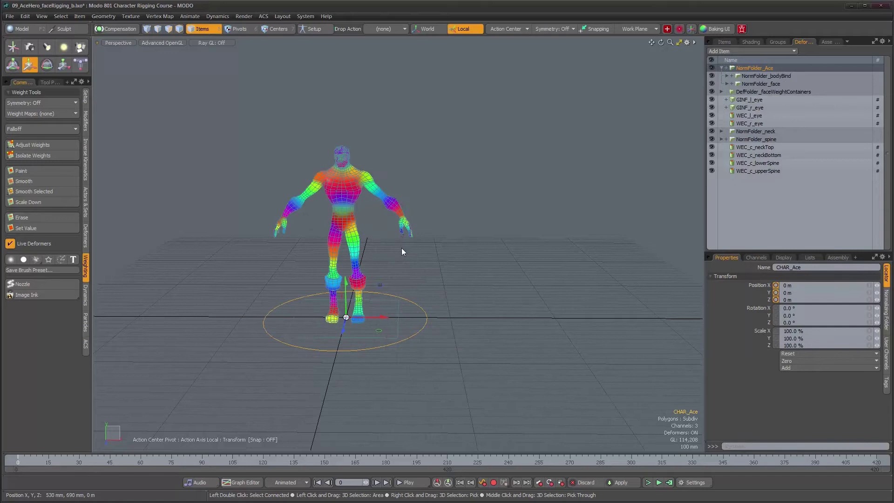
Switch to 09_AceHero_faceRigging_end.lxo and scrub the animation to frame 129 to examine the head's deformation up close.
double_click(769, 69)
click(740, 129)
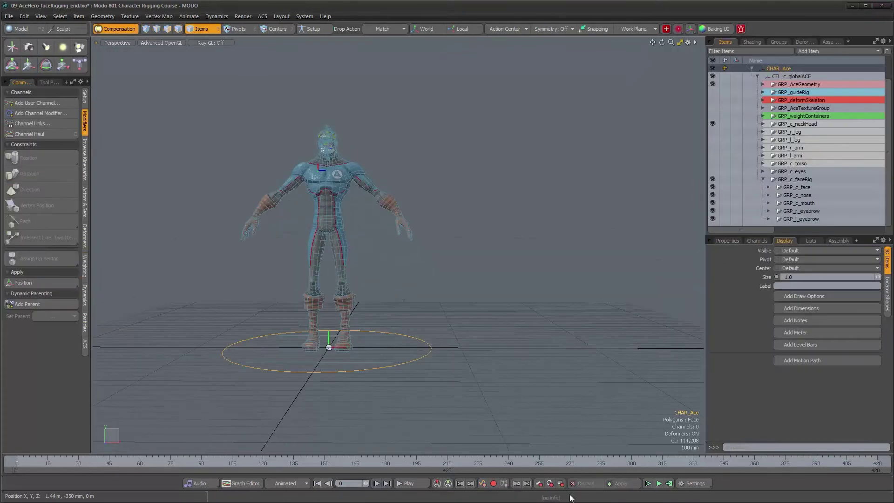
alt+right_drag(422, 336, 484, 326)
alt+middle_drag(261, 205, 387, 326)
alt+right_drag(387, 326, 462, 270)
alt+middle_drag(424, 248, 412, 304)
alt+right_drag(412, 304, 469, 230)
alt+middle_drag(469, 230, 464, 253)
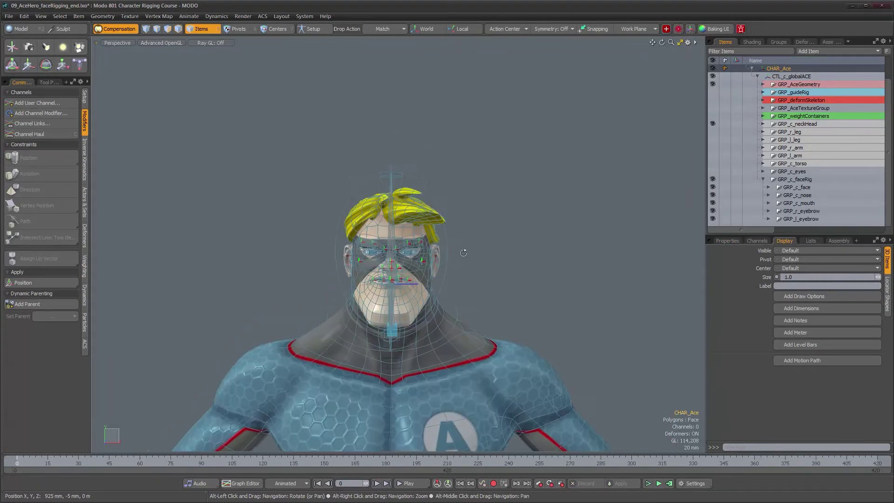
alt+right_drag(445, 255, 479, 260)
click(479, 260)
alt+middle_drag(457, 287, 463, 270)
alt+drag(463, 269, 463, 258)
alt+right_drag(464, 258, 508, 260)
drag(27, 462, 281, 462)
alt+drag(505, 355, 403, 323)
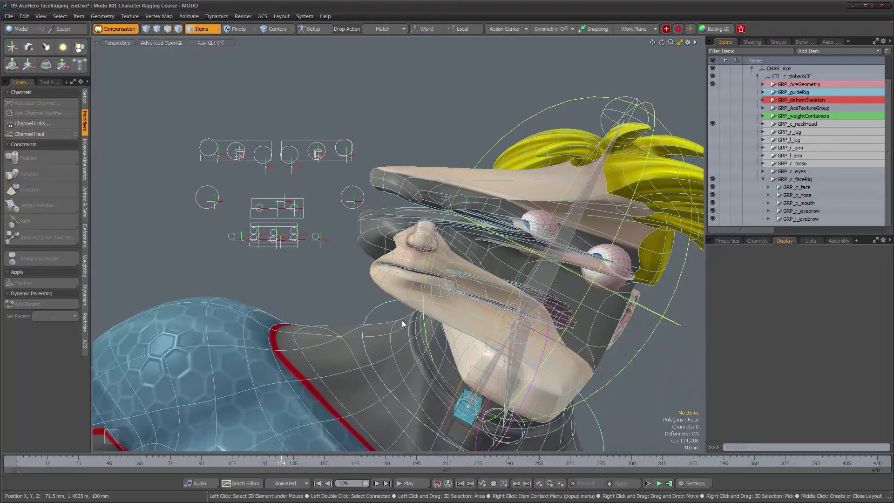
Examine the head's deformation at frame 129 around the body mesh, and view the folders nested in NormFolder_Ace.
alt+drag(403, 322, 425, 242)
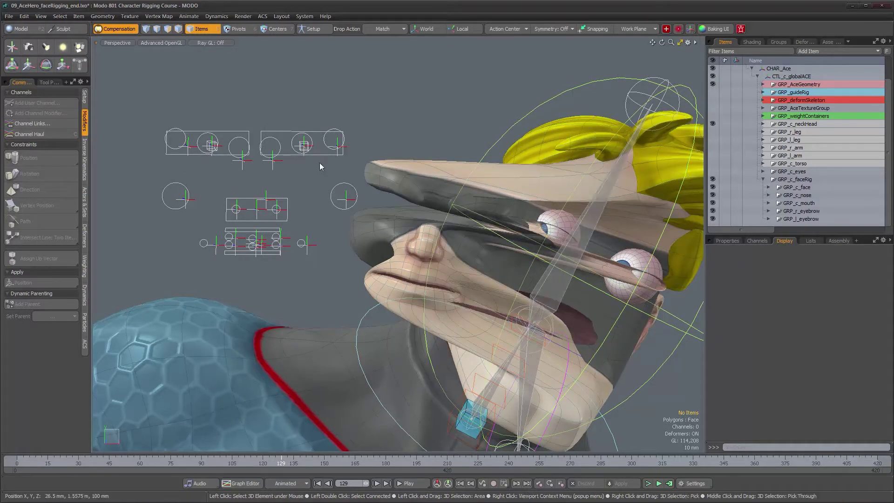
click(428, 255)
alt+drag(428, 255, 756, 98)
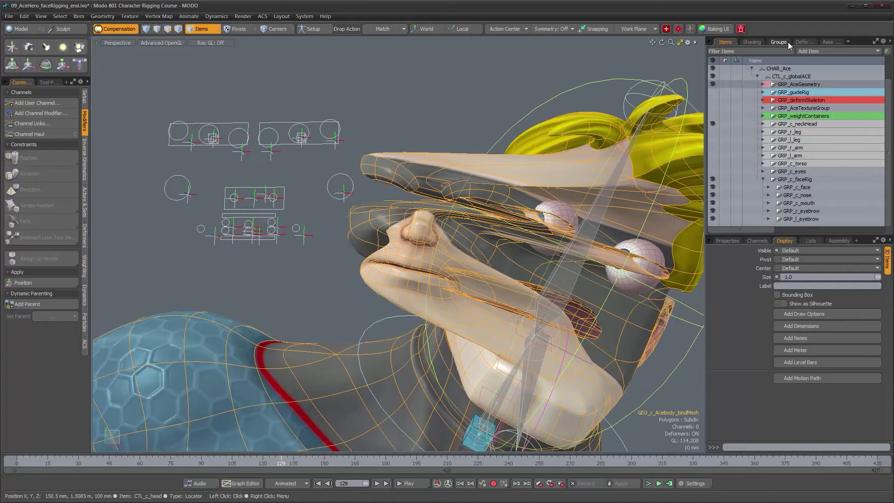
click(804, 41)
click(723, 68)
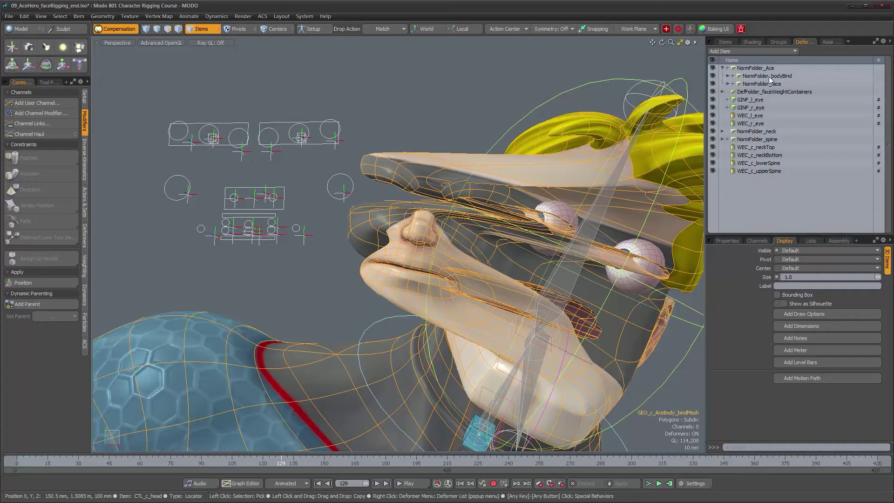
alt+drag(466, 186, 428, 233)
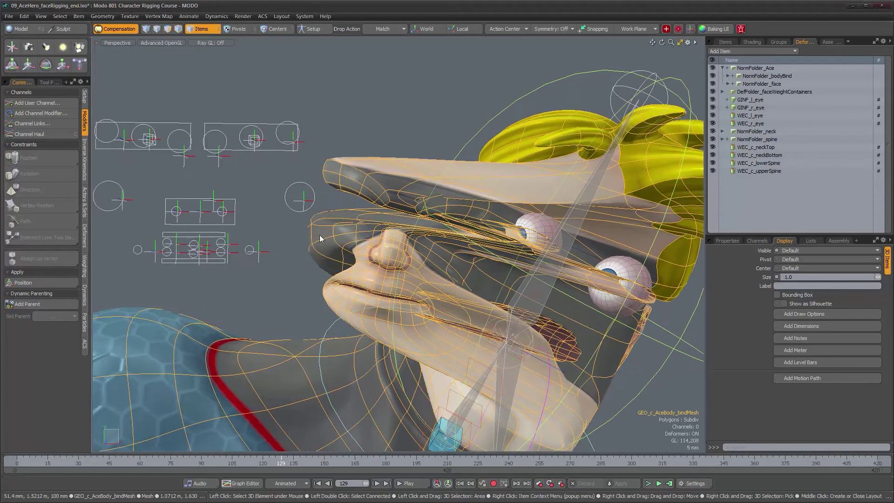
alt+drag(346, 244, 354, 246)
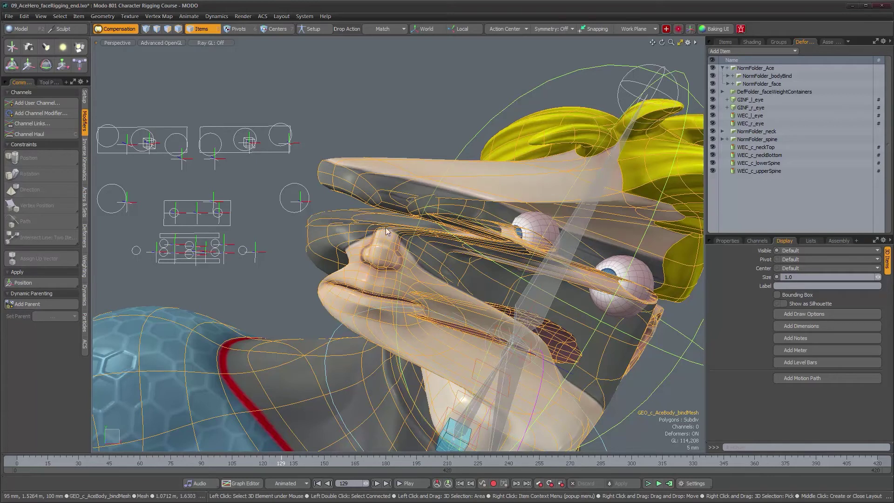
alt+drag(358, 234, 275, 257)
alt+right_drag(275, 257, 205, 259)
alt+middle_drag(406, 253, 373, 263)
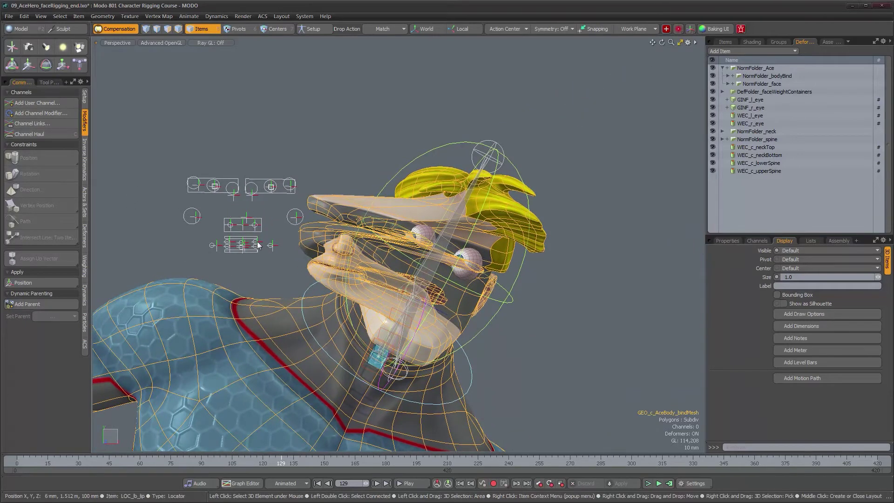
Go back to the item list and return the animation to frame 0 with the face in close-up.
click(727, 43)
drag(88, 462, 15, 459)
alt+middle_drag(230, 328, 337, 363)
alt+right_drag(336, 363, 394, 335)
alt+drag(373, 308, 476, 261)
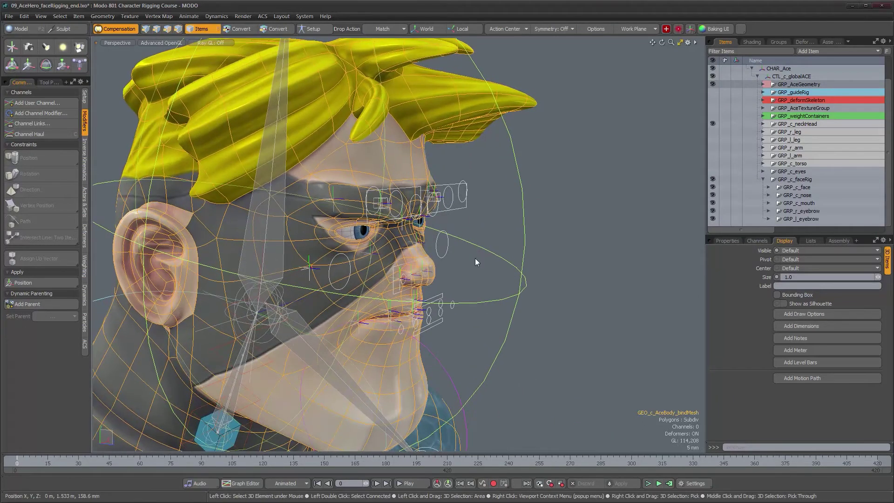
Reorder the groups inside GRP_c_faceRig so that GRP_l_eyebrow and GRP_r_eyebrow sit above GRP_c_mouth.
click(787, 180)
alt+drag(442, 236, 526, 263)
click(790, 190)
scroll(500, 249, down, 3)
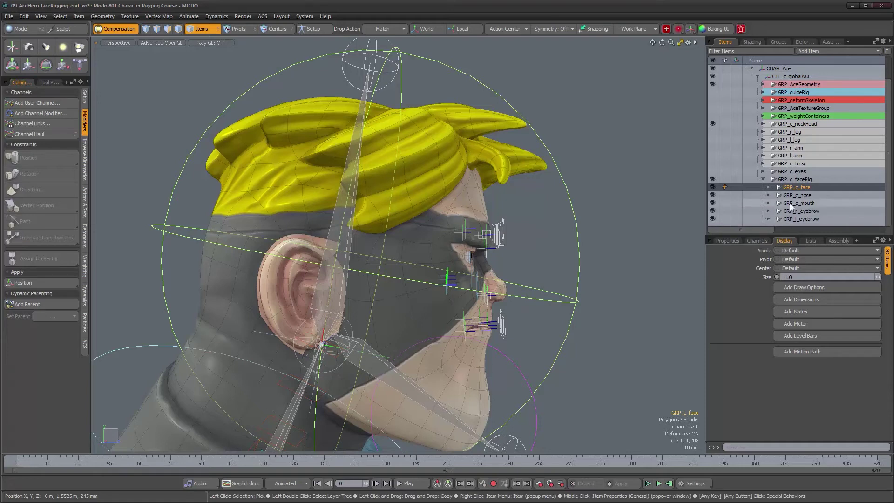
alt+drag(571, 246, 574, 221)
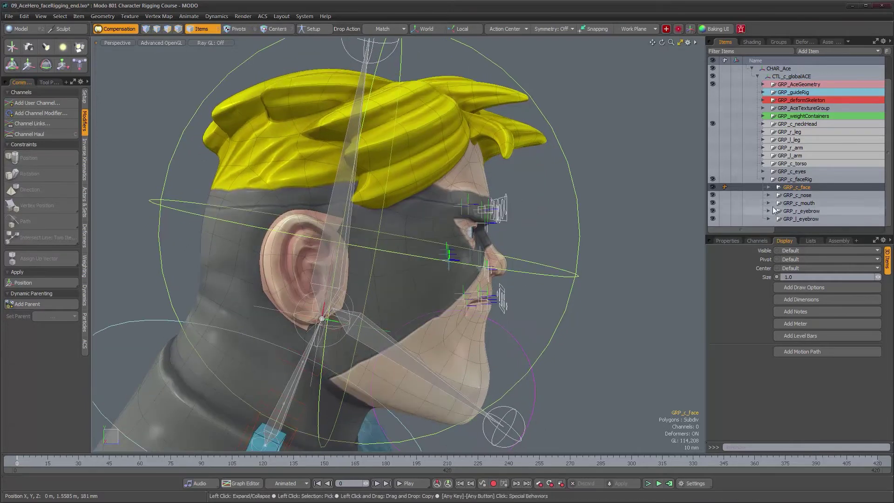
click(787, 204)
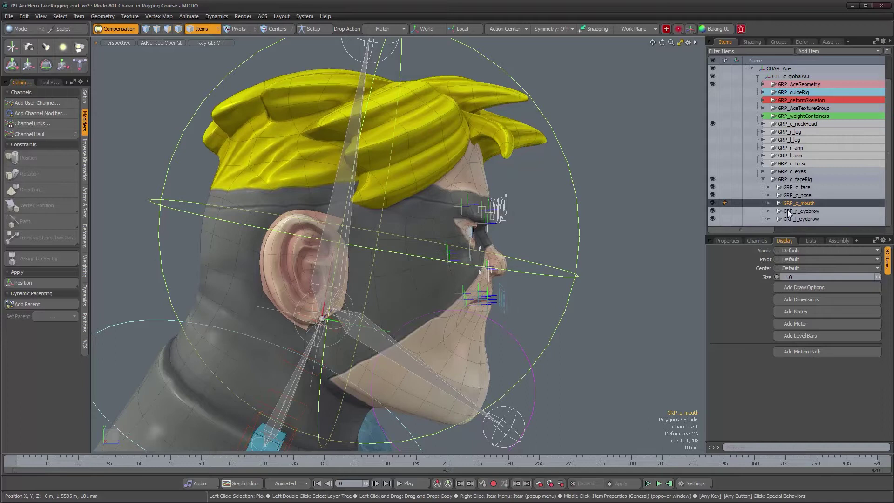
click(790, 218)
shift+click(786, 211)
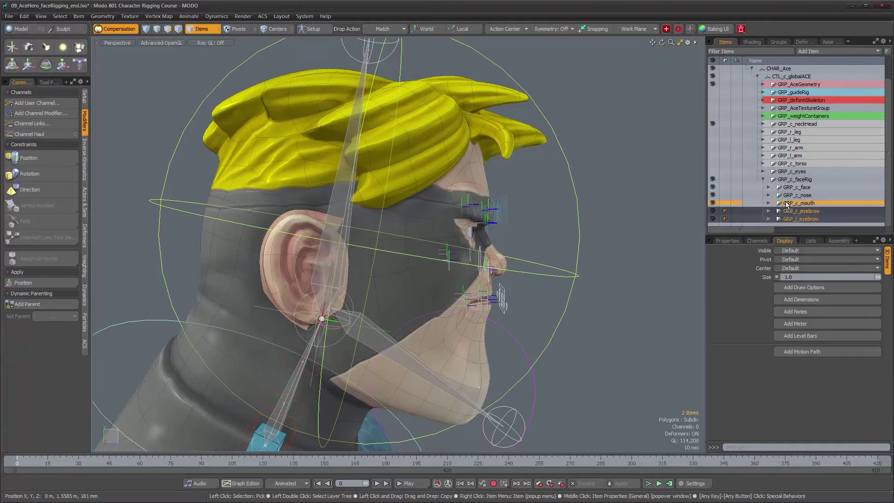
click(785, 218)
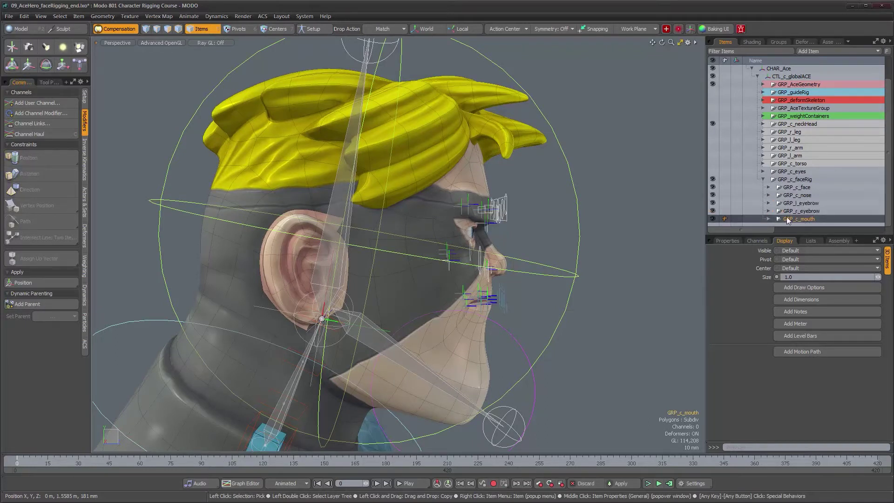
In Setup mode, add JNT_c_head as the dynamic parent of GRP_c_face, and check it on the timeline outside Setup mode.
click(794, 188)
alt+drag(645, 244, 456, 240)
click(318, 28)
alt+drag(377, 256, 267, 229)
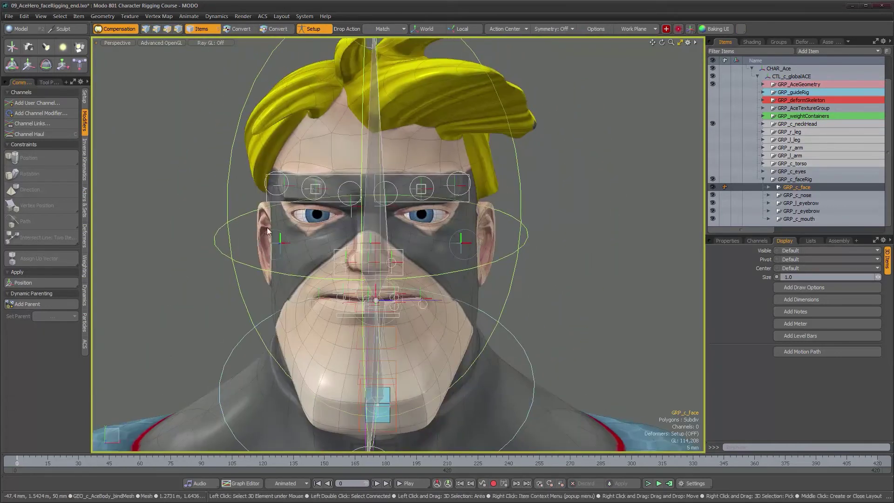
alt+drag(377, 257, 419, 250)
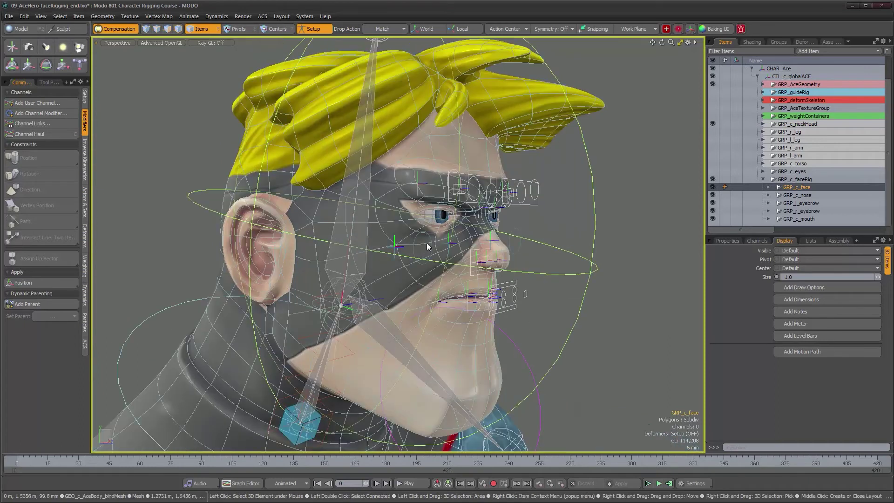
alt+drag(359, 173, 477, 219)
shift+click(365, 170)
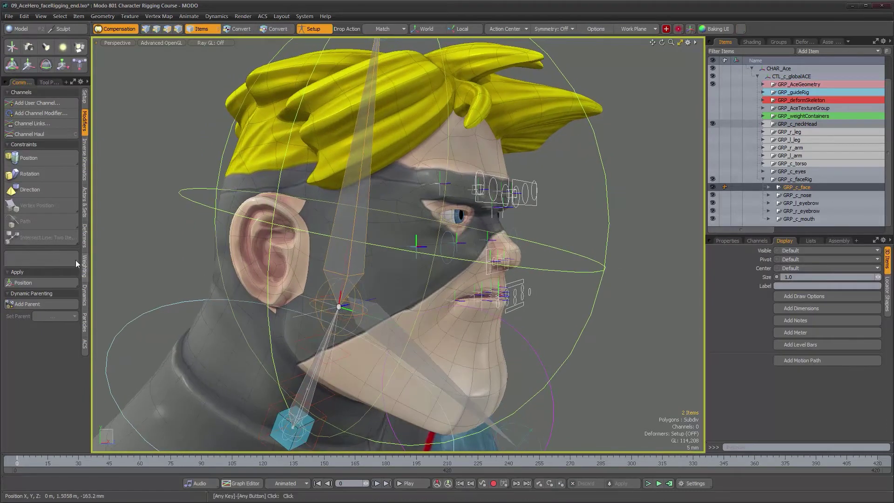
click(53, 304)
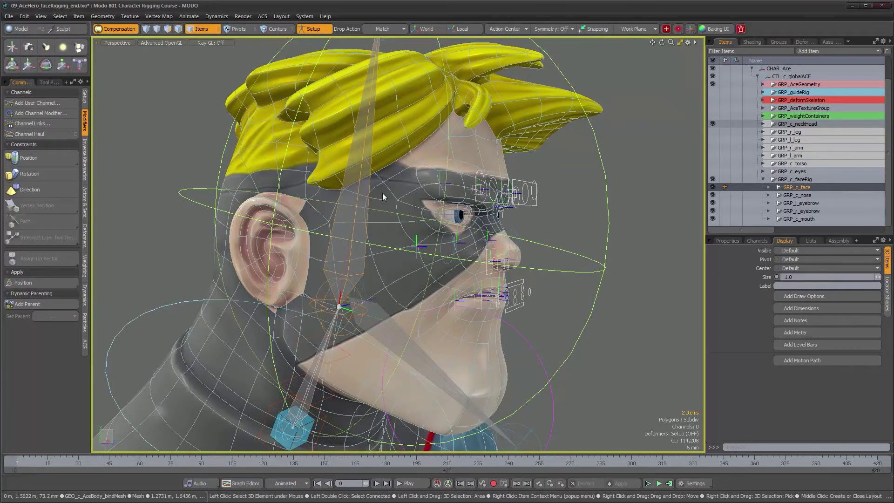
click(22, 306)
alt+drag(326, 251, 419, 254)
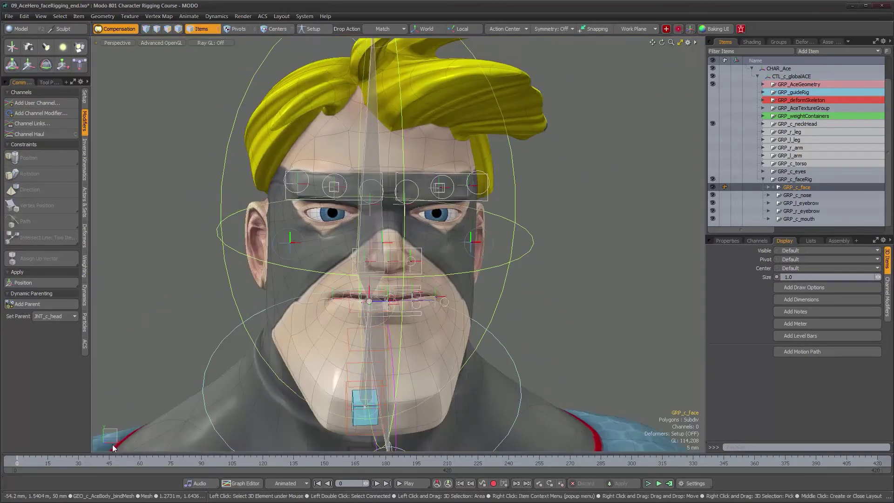
mouse_move(37, 457)
mouse_down()
mouse_move(158, 461)
mouse_move(17, 461)
mouse_up()
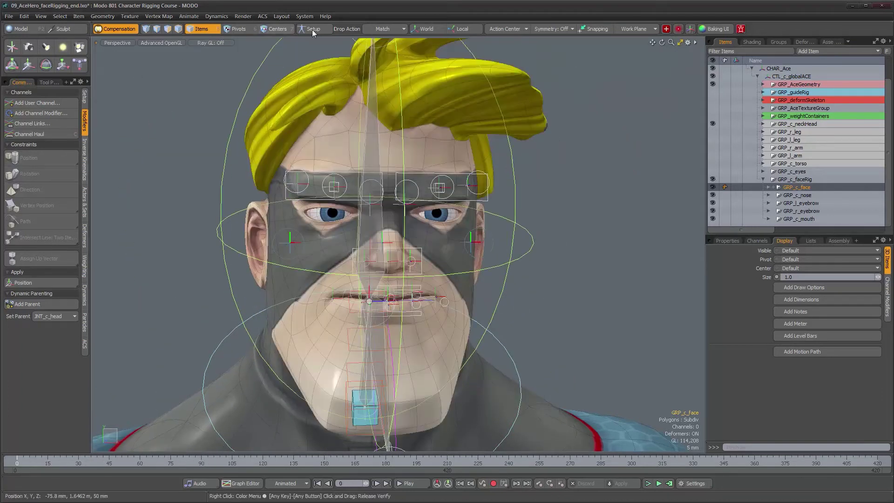
Re-enter Setup mode and add JNT_c_head as the dynamic parent of GRP_c_nose.
alt+drag(575, 309, 638, 301)
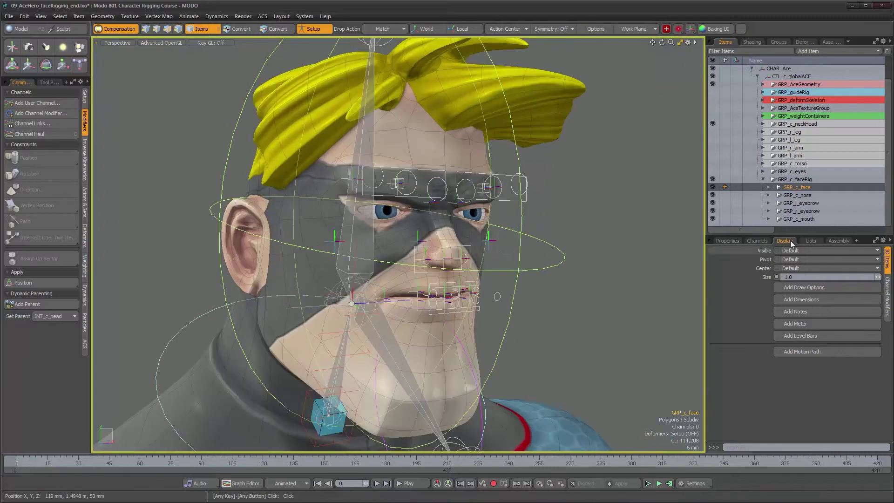
click(797, 195)
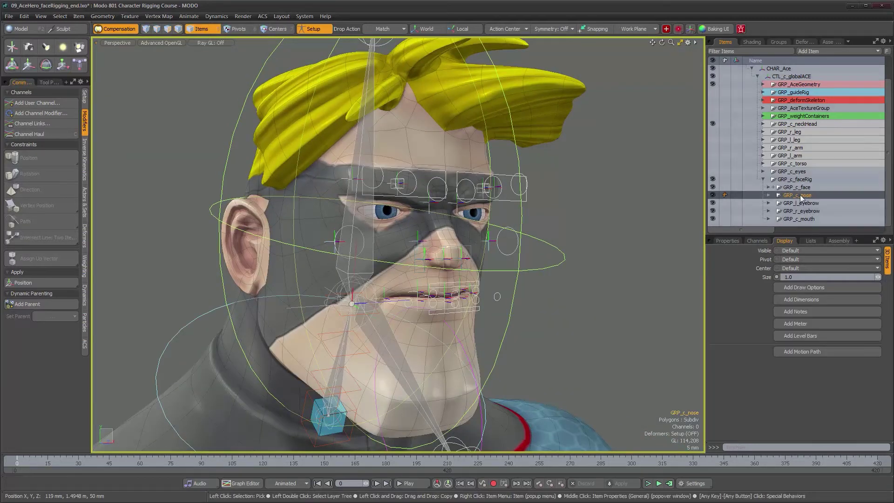
alt+drag(471, 257, 503, 272)
shift+click(358, 195)
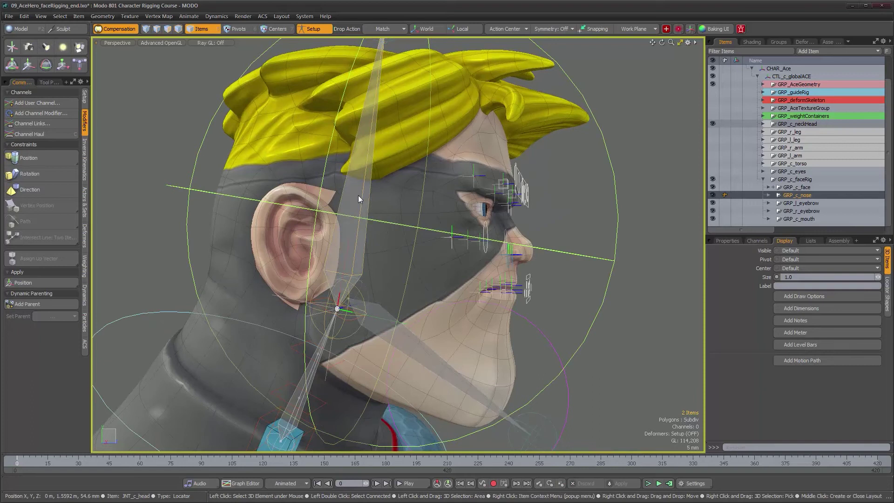
click(41, 303)
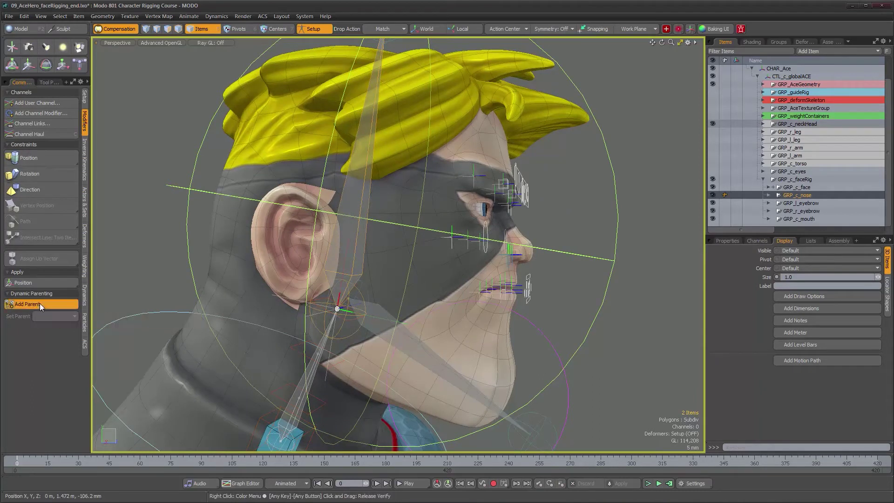
Add JNT_c_head as the dynamic parent of both GRP_l_eyebrow and GRP_r_eyebrow, one group at a time.
click(757, 203)
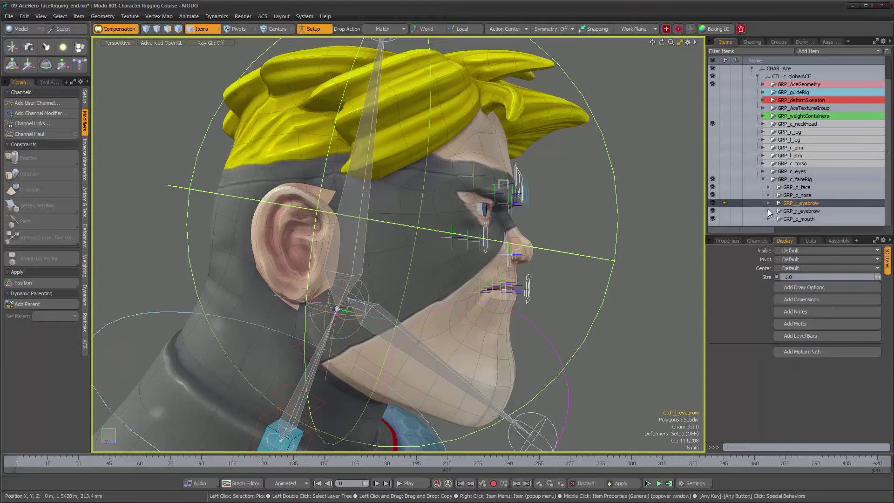
shift+click(362, 173)
click(30, 304)
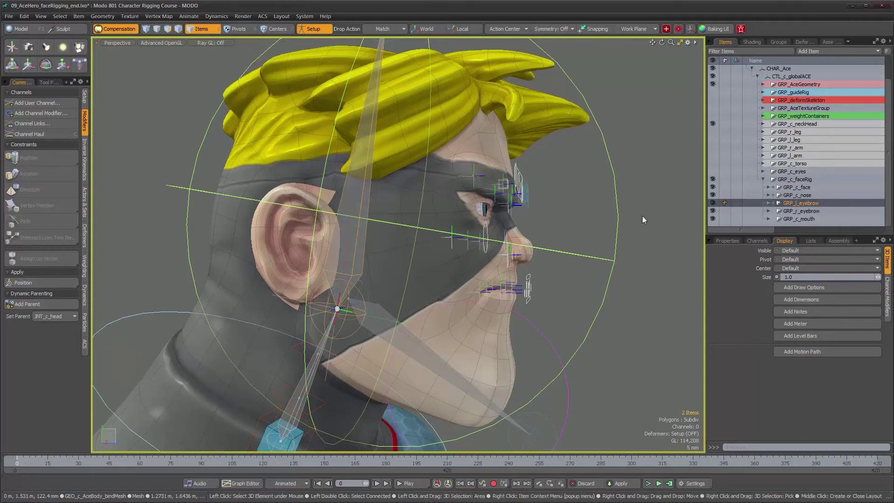
click(807, 212)
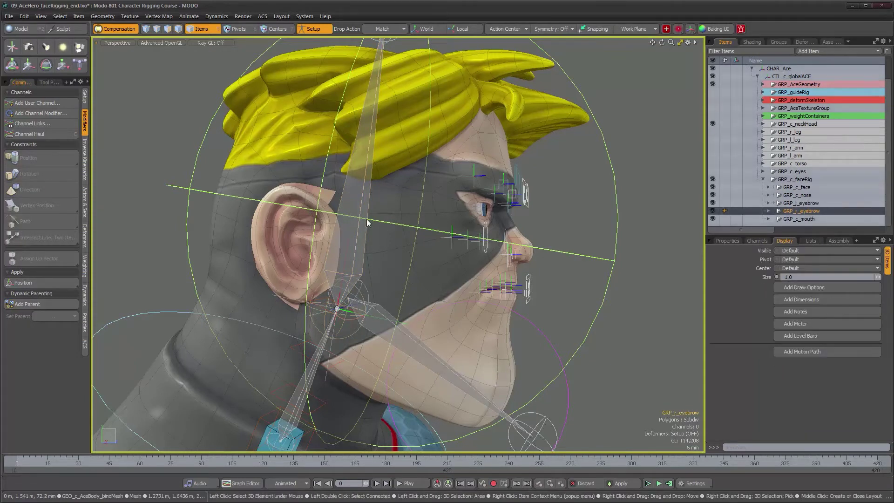
shift+click(360, 194)
click(52, 305)
Leave Setup mode, scrub to frame 59, and test how CTL_c_head and CTL_l_eyebrows follow the tilted head.
alt+drag(466, 298, 326, 275)
click(327, 33)
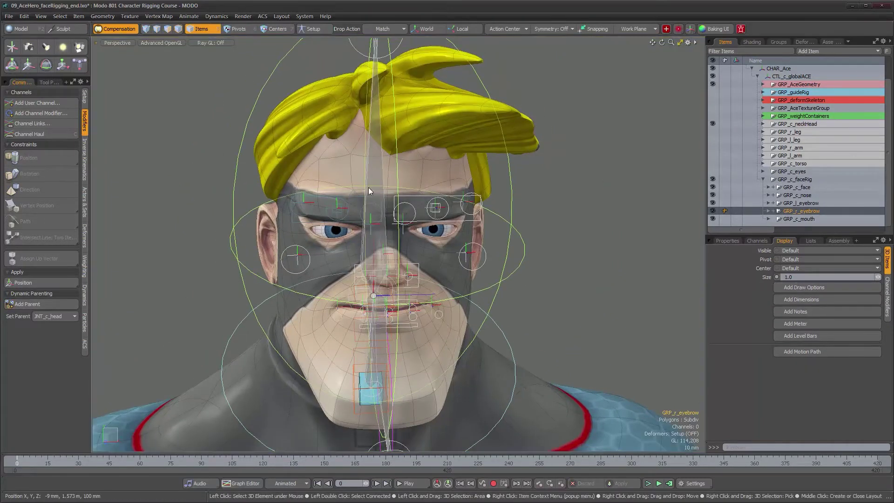
mouse_move(33, 461)
mouse_down()
mouse_move(218, 461)
mouse_move(138, 462)
mouse_up()
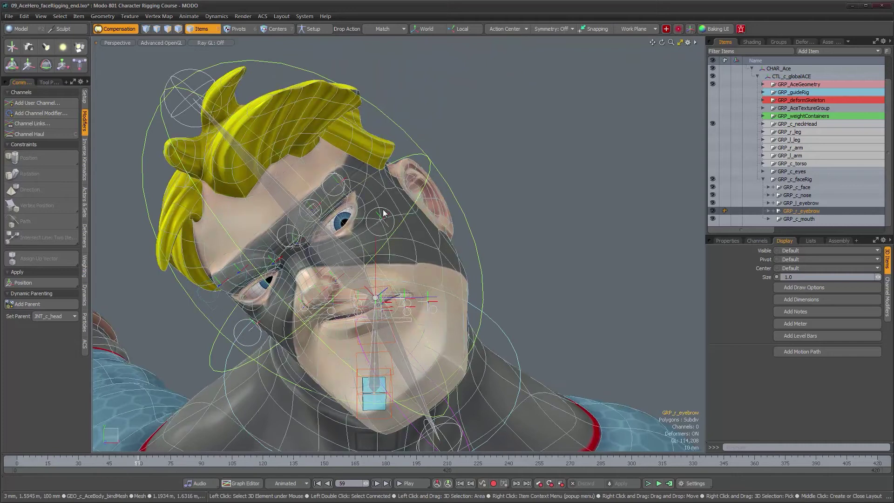
click(350, 194)
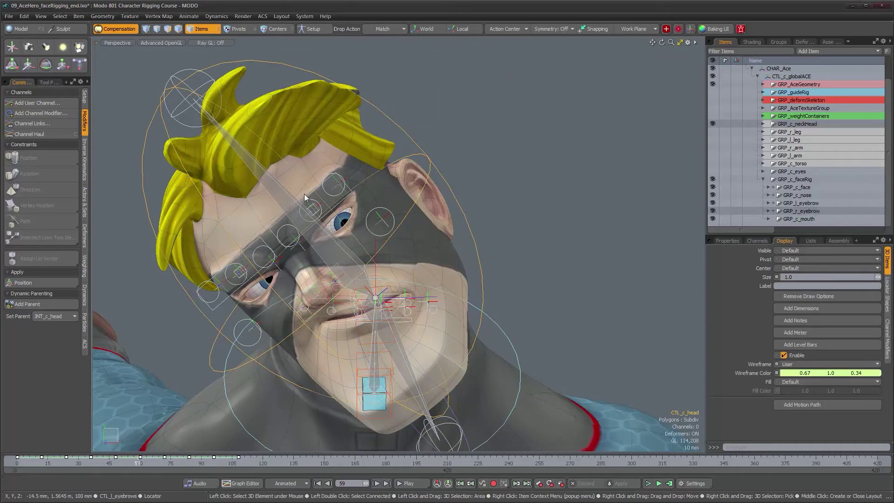
scroll(307, 189, up, 3)
click(317, 180)
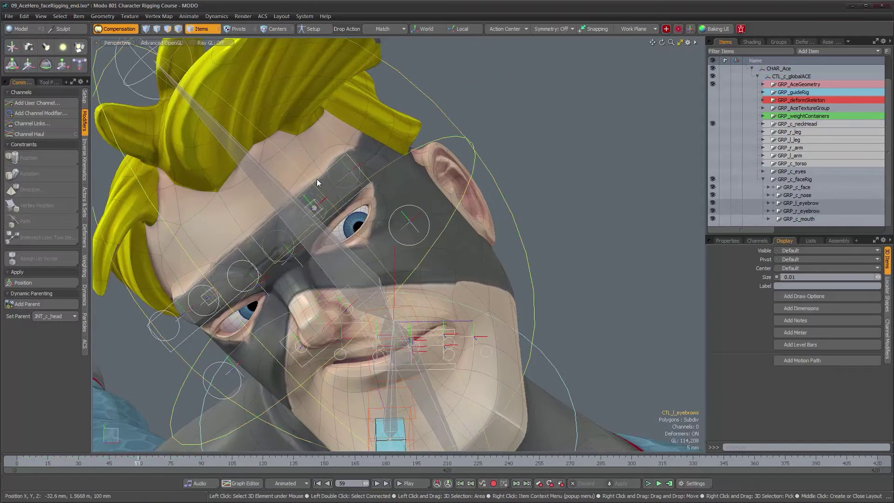
drag(330, 231, 465, 314)
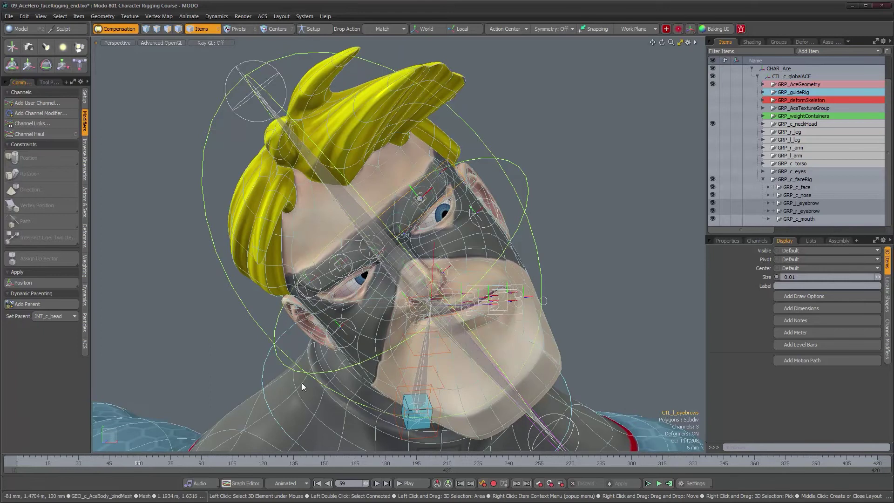
Return to frame 0 and examine the mouth controls CTL_t_lip and CTL_b_lip in relation to the head and jaw joints.
drag(58, 458, 17, 459)
alt+drag(410, 280, 363, 270)
alt+right_drag(364, 270, 464, 255)
alt+drag(464, 254, 566, 262)
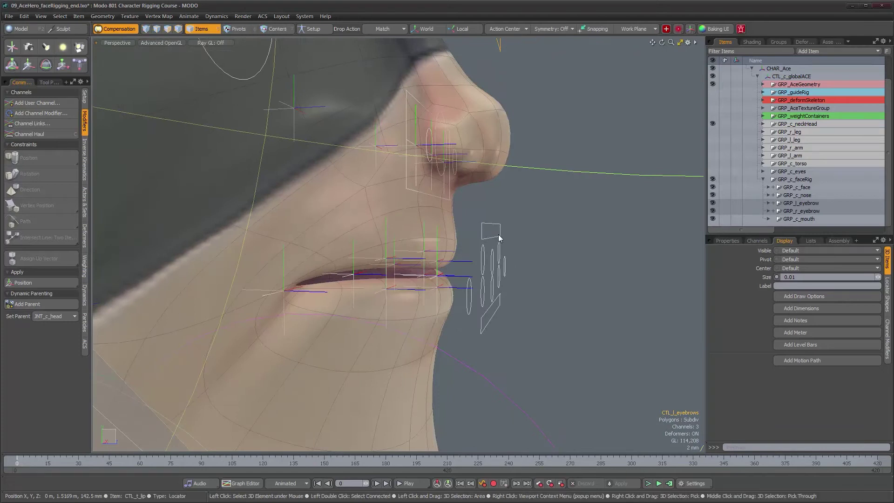
alt+drag(499, 236, 474, 241)
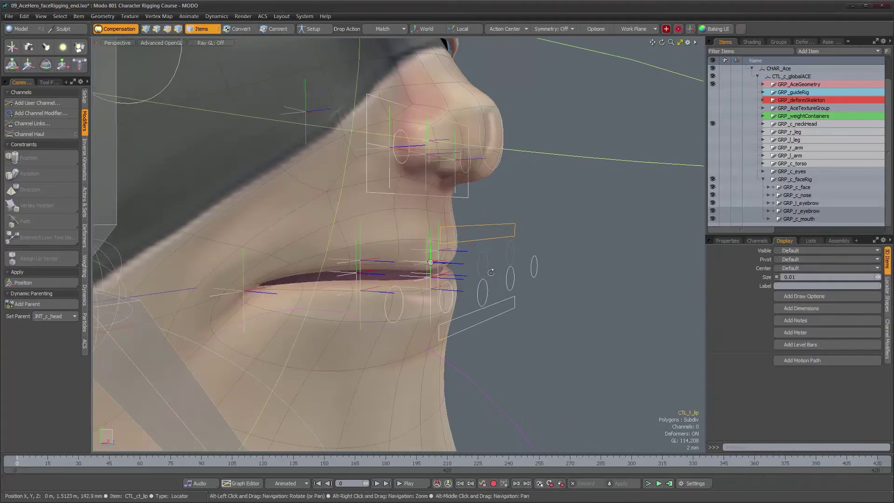
alt+drag(491, 272, 487, 241)
alt+drag(315, 234, 398, 243)
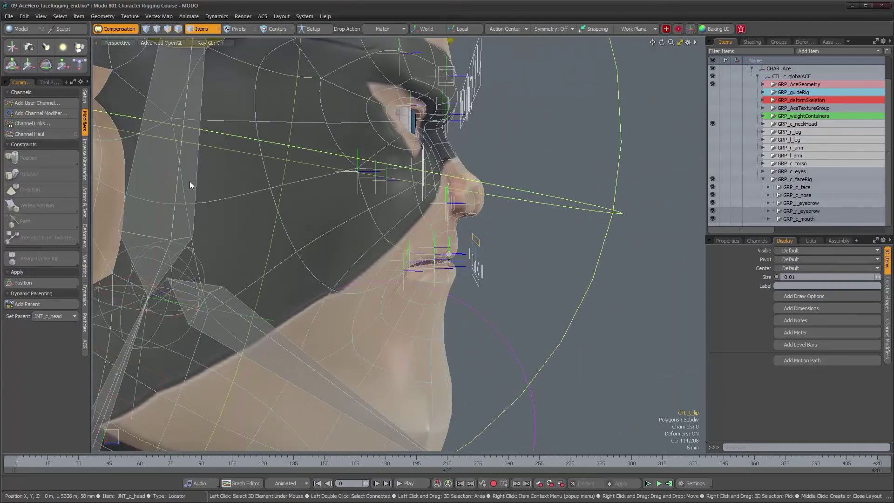
alt+drag(189, 186, 485, 286)
click(476, 281)
scroll(485, 286, down, 4)
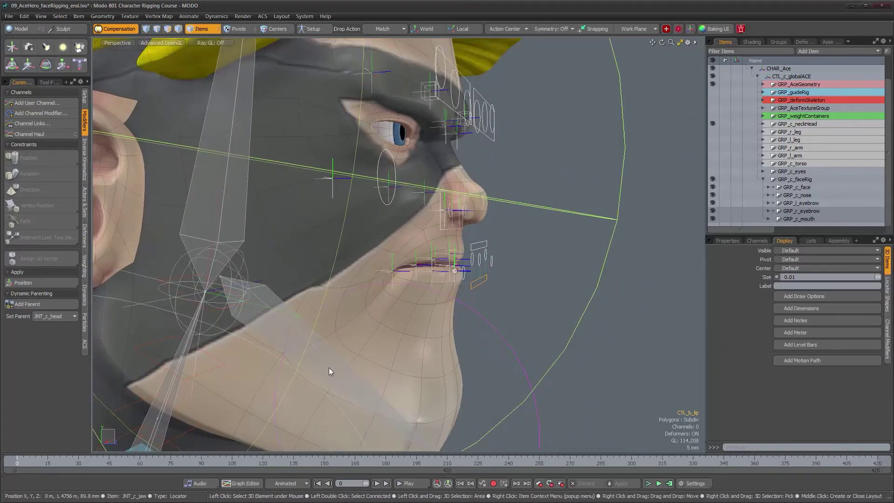
alt+drag(322, 367, 346, 266)
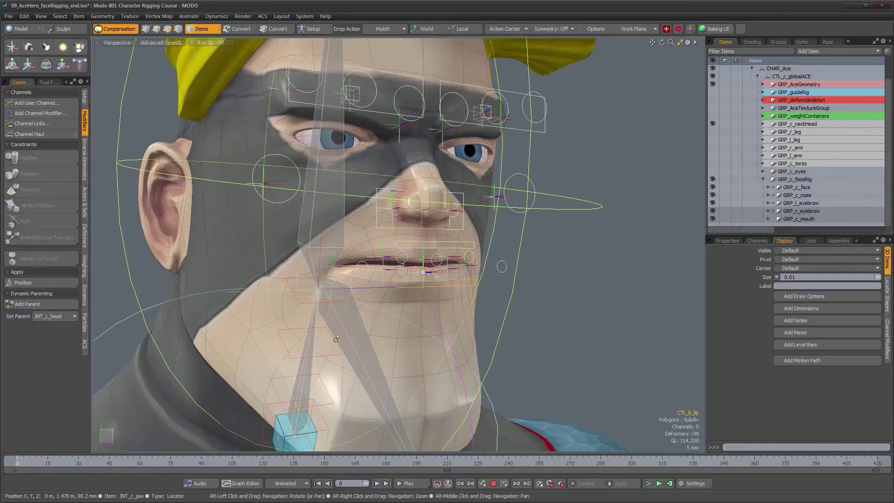
Examine the mouth corner controls CTL_r_mouthCorner and CTL_l_mouthCorner around the lips.
click(363, 275)
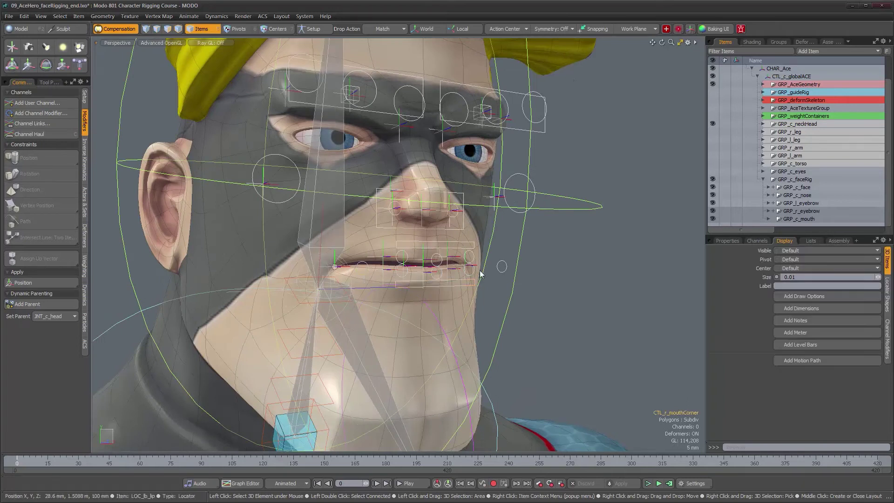
click(502, 273)
alt+drag(503, 274, 496, 318)
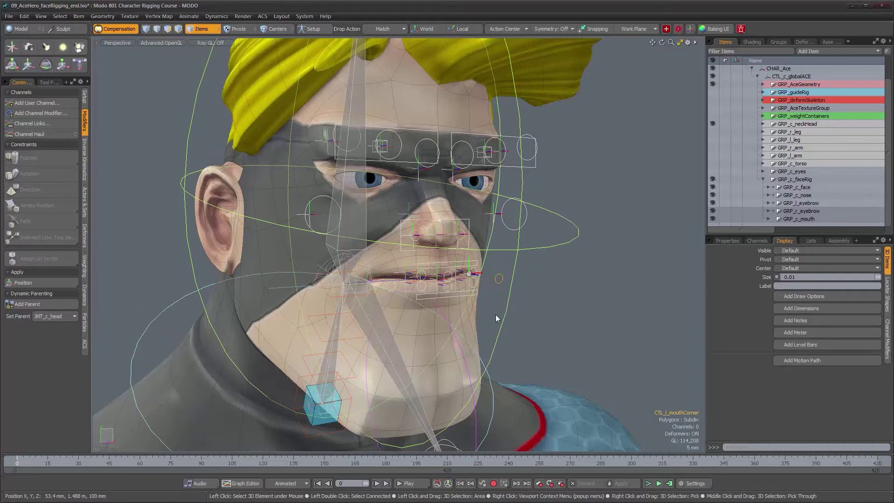
alt+drag(496, 315, 538, 291)
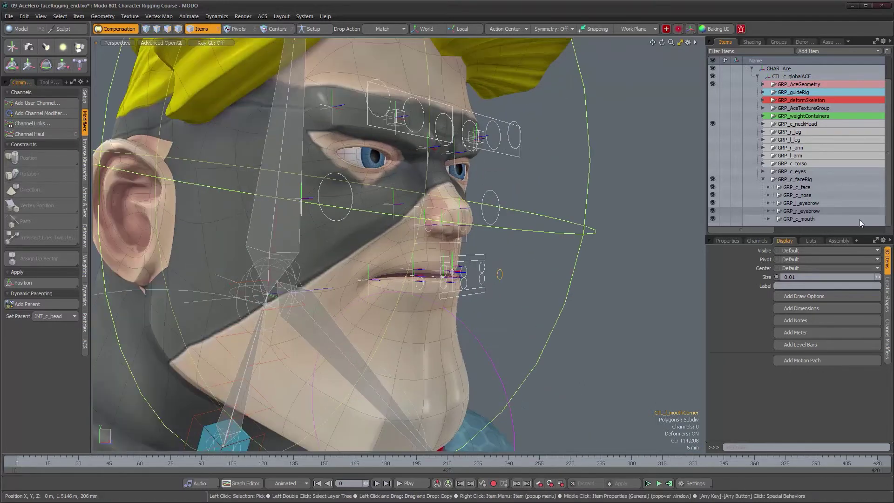
Expand GRP_c_mouth with its PAR_c_mouthDeformers and PAR_c_lips hierarchies, and inspect where PAR_c_lips sits from the side of the face.
click(767, 219)
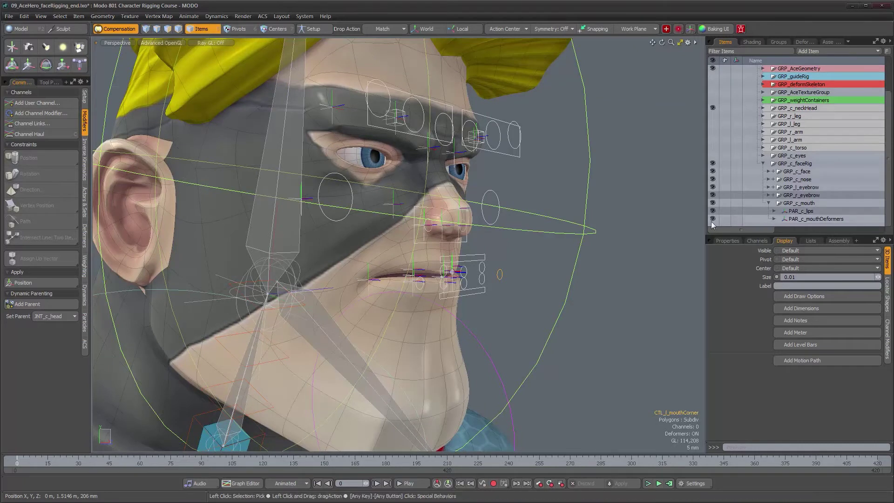
click(638, 244)
click(774, 219)
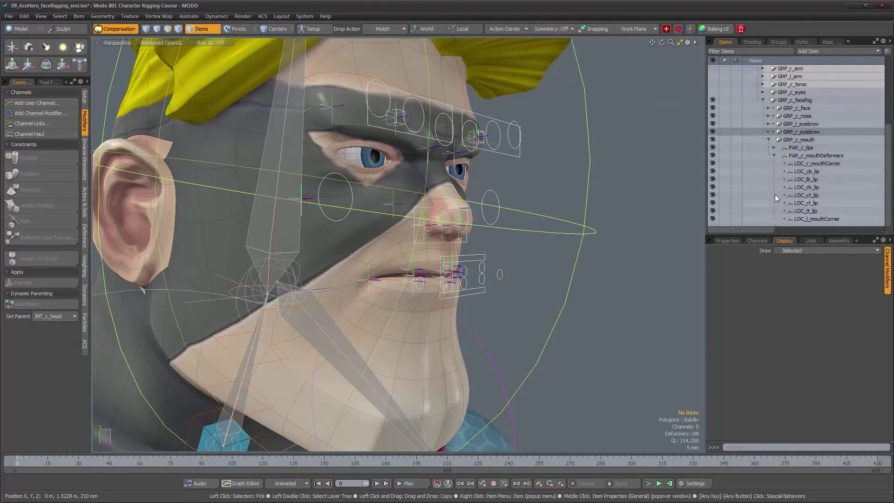
click(777, 147)
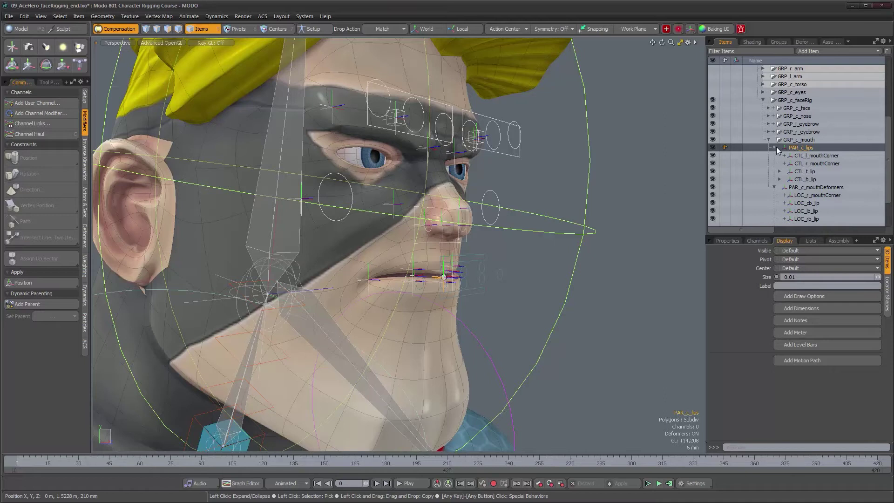
alt+drag(614, 246, 554, 262)
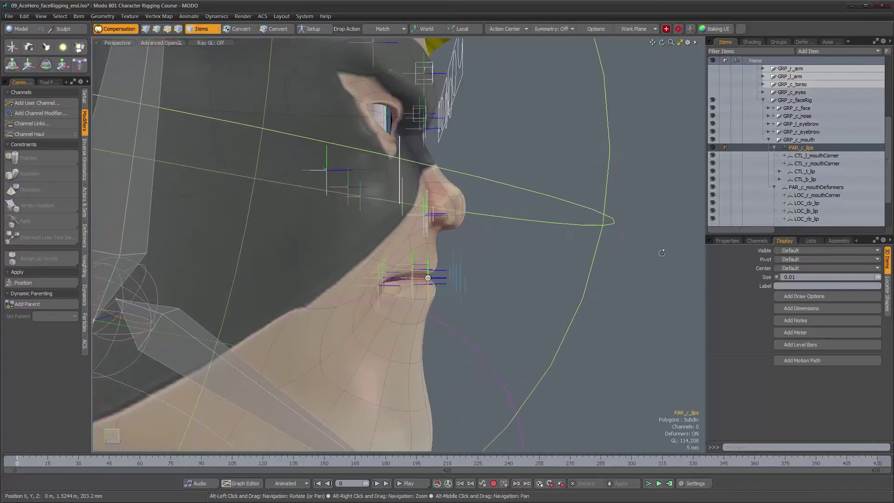
Select PAR_c_mouthDeformers and examine its position and orientation relative to the lip locators from close up.
click(808, 189)
mouse_move(549, 286)
alt+mouse_down()
mouse_move(482, 288)
mouse_move(467, 305)
mouse_move(513, 304)
mouse_move(544, 290)
alt+mouse_up()
alt+right_drag(500, 284, 511, 282)
alt+drag(511, 283, 520, 285)
alt+drag(478, 279, 513, 277)
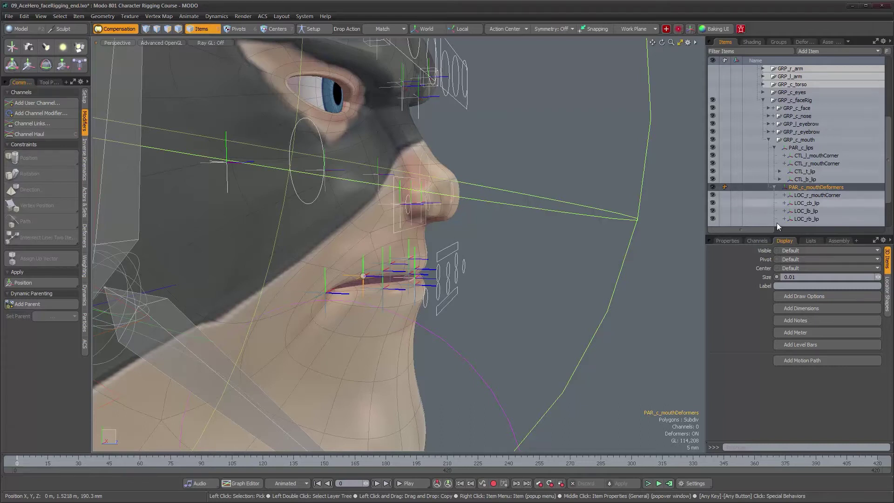
scroll(489, 284, up, 3)
alt+drag(492, 283, 493, 301)
alt+drag(328, 276, 329, 265)
scroll(328, 275, up, 3)
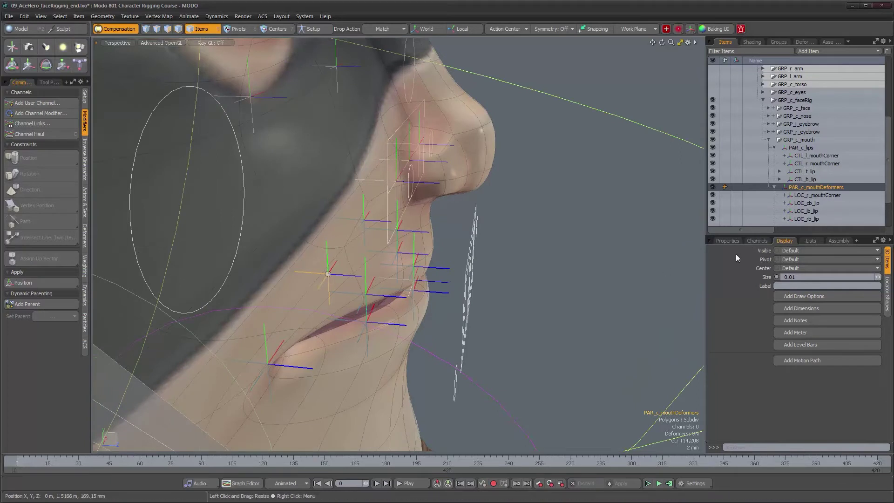
alt+drag(547, 255, 508, 257)
scroll(504, 267, down, 4)
scroll(508, 257, up, 4)
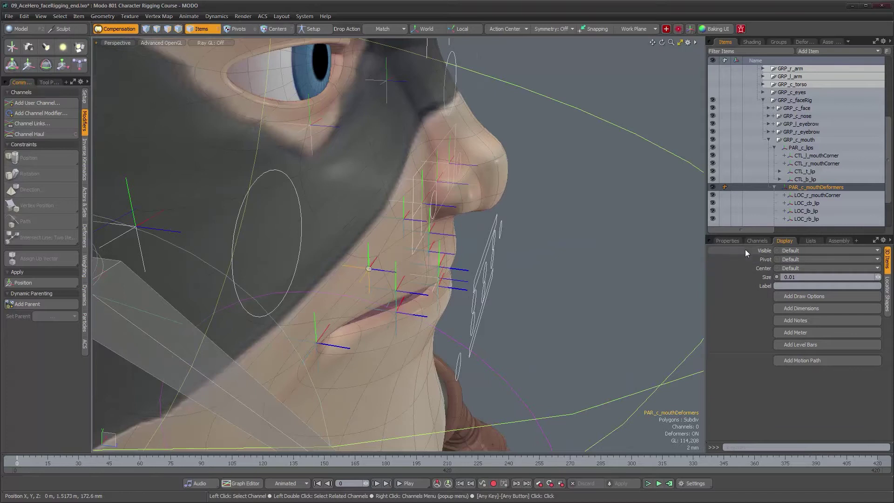
Display the transform channels of PAR_c_mouthDeformers and review its rotation against the mouth locators.
click(735, 241)
click(755, 241)
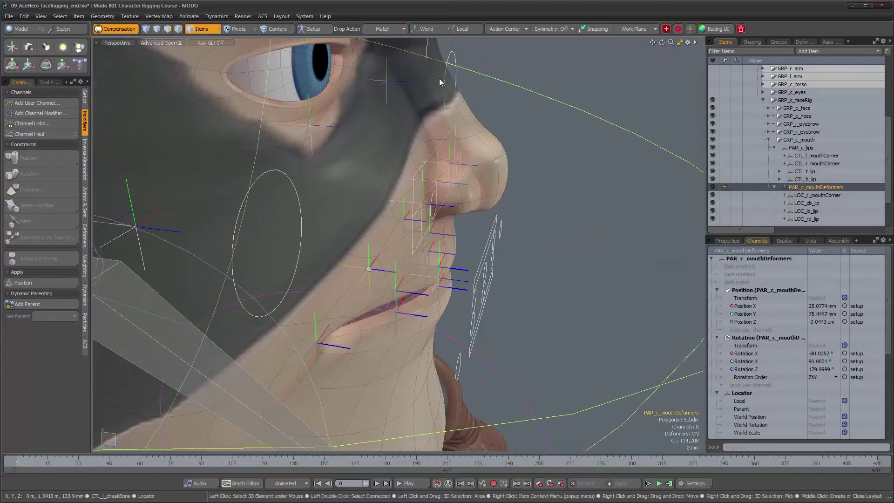
alt+drag(480, 219, 438, 210)
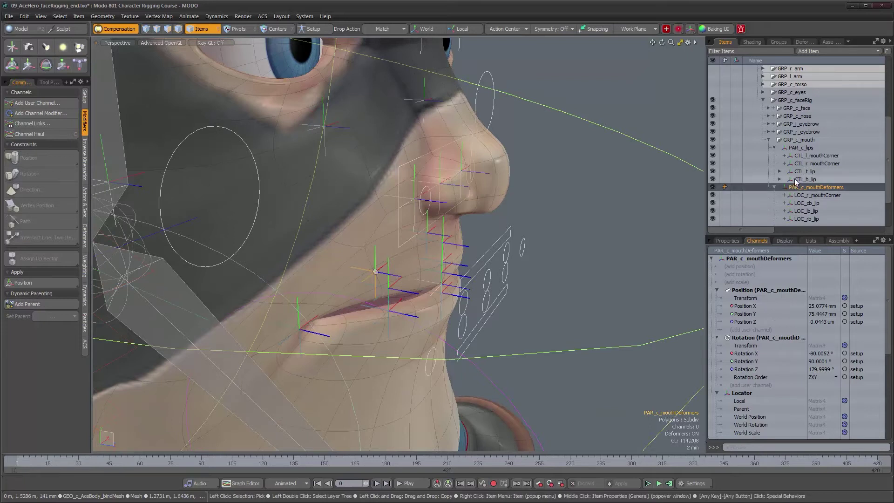
alt+drag(523, 255, 559, 262)
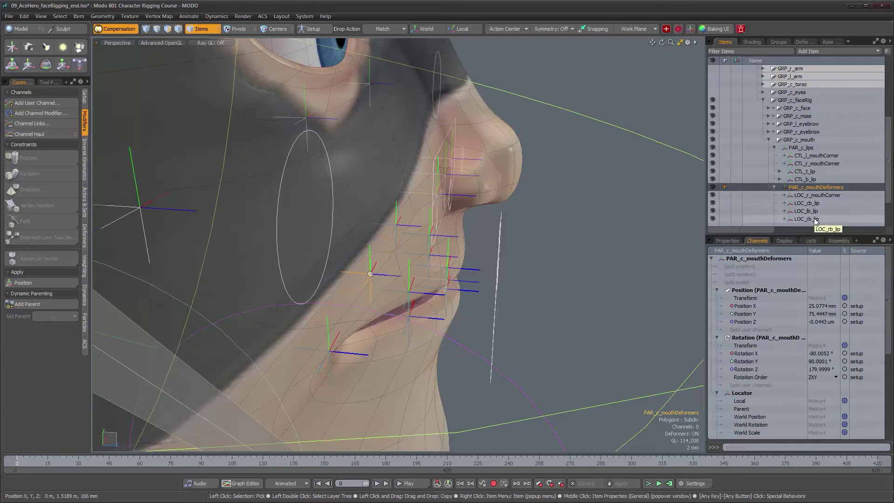
Add a new Group Locator inside GRP_c_mouth, alongside PAR_c_mouthDeformers.
scroll(816, 221, down, 2)
click(819, 52)
click(846, 52)
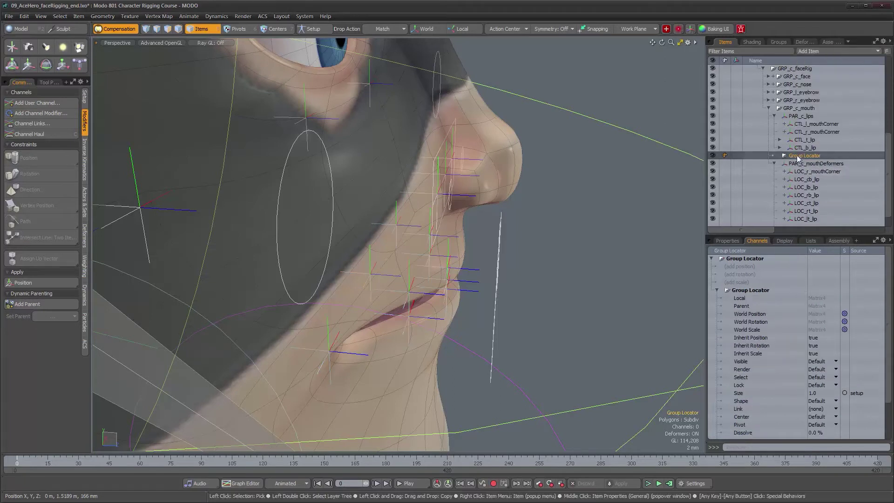
Try nesting the new Group Locator under PAR_c_mouthDeformers, and undo that parenting.
drag(798, 155, 802, 163)
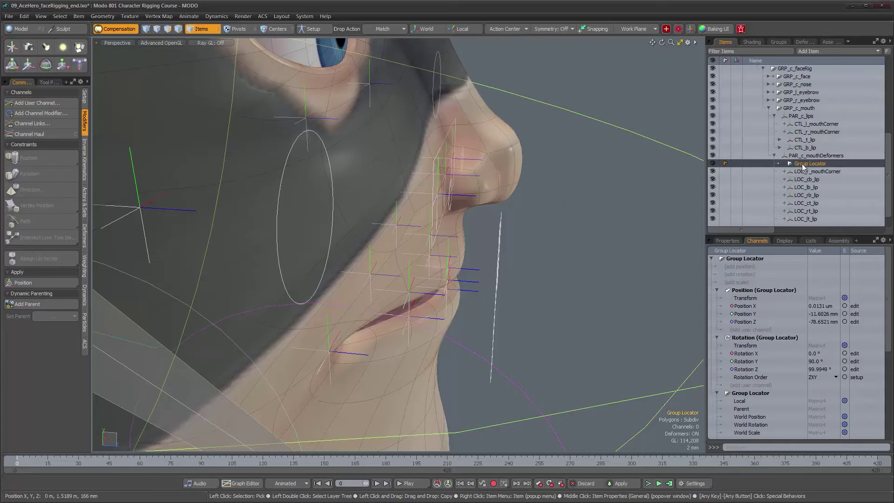
key(ctrl+z)
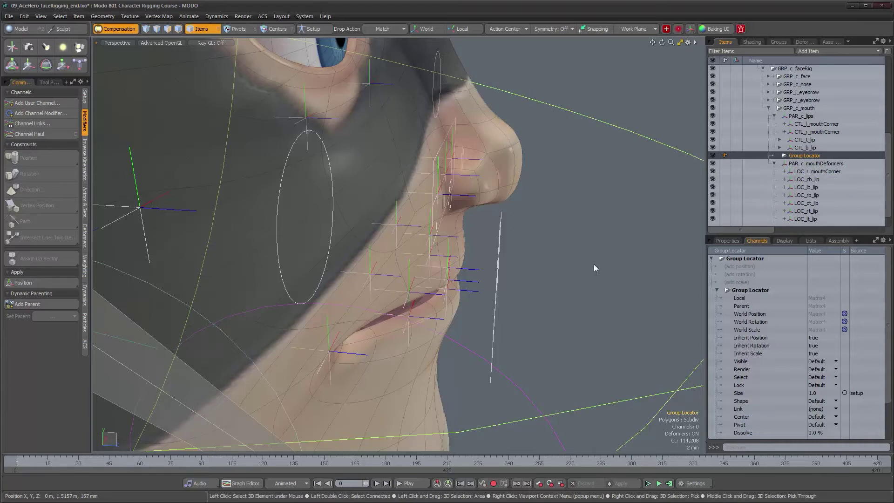
mouse_move(564, 262)
alt+mouse_down()
mouse_move(543, 253)
mouse_move(565, 256)
alt+mouse_up()
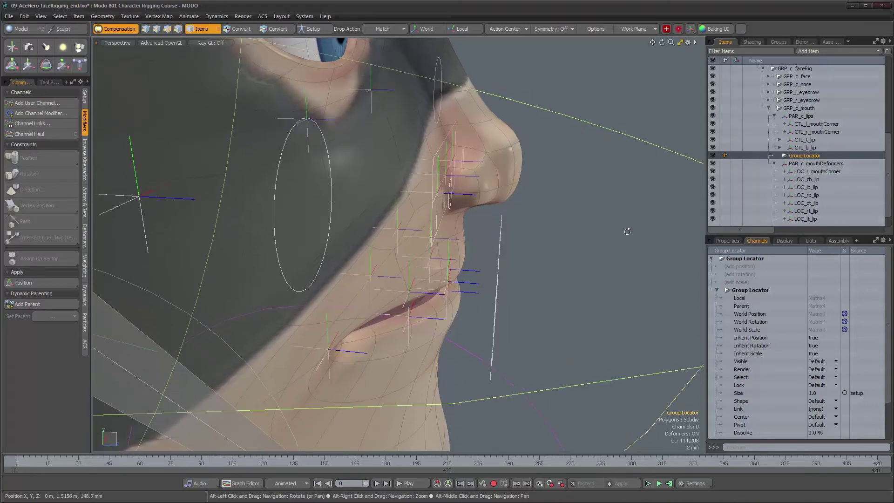
Enter Setup mode and match the Group Locator's position, rotation and scale to PAR_c_mouthDeformers.
click(798, 164)
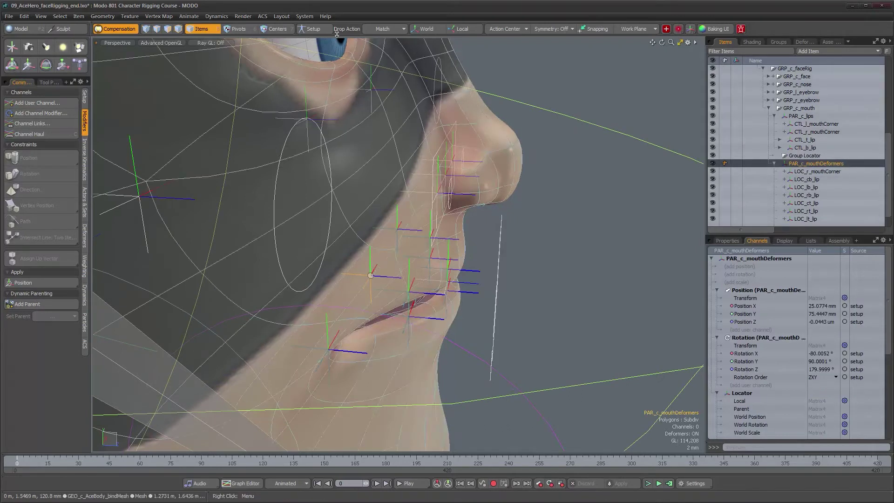
click(307, 30)
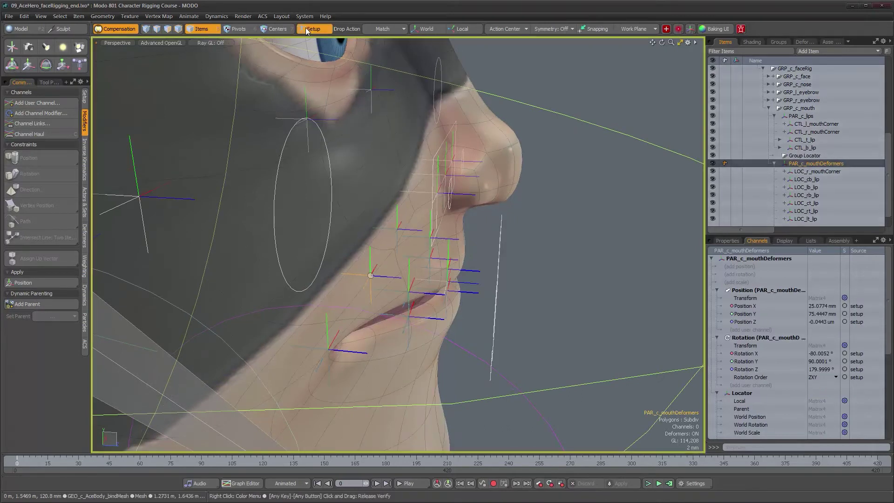
click(802, 157)
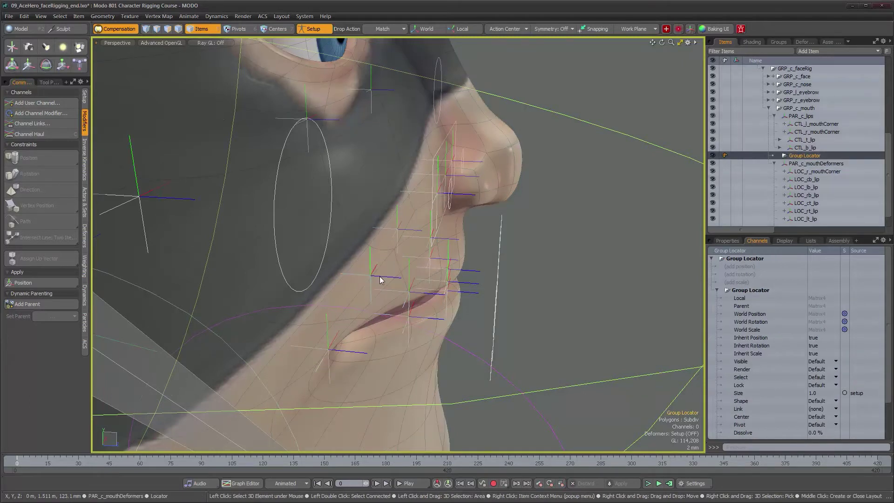
drag(401, 273, 390, 278)
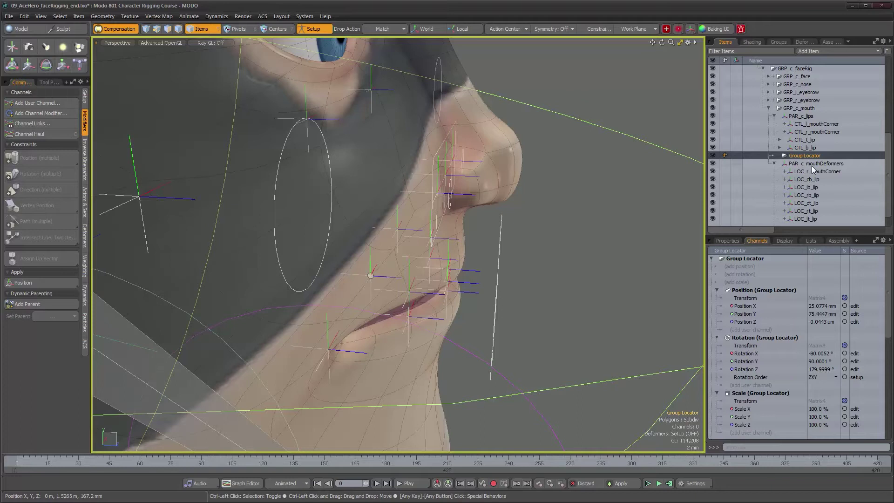
Duplicate the matched Group Locator twice and rename the original as PAR_ct_mouthDeformers.
key(ctrl+d)
key(ctrl+d)
double_click(819, 156)
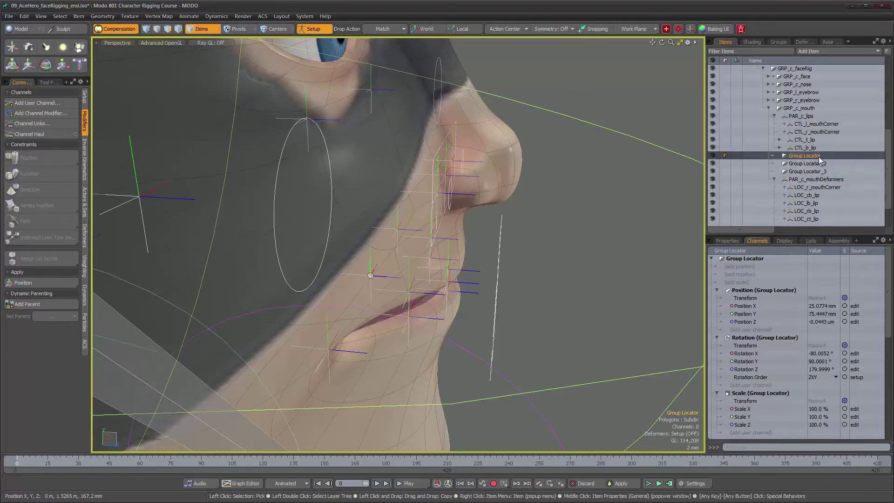
text(PAR_ct_mouthDeformers)
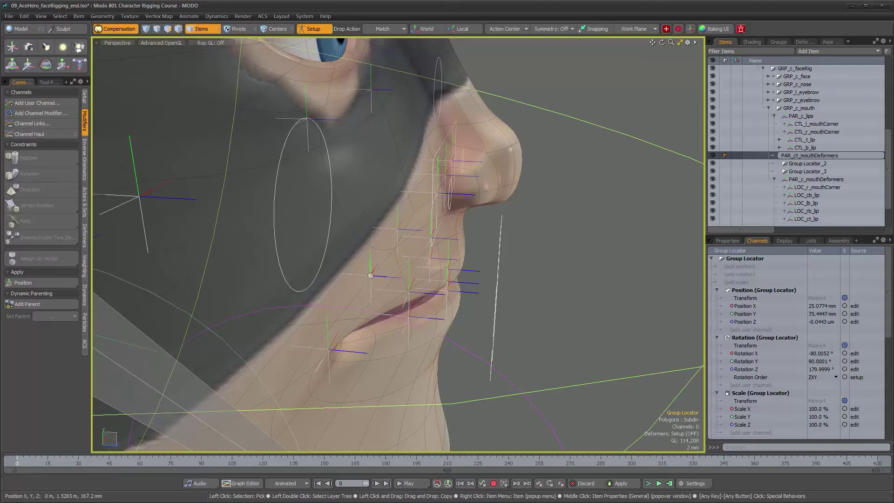
Rename the first duplicate, Group Locator_2, as PAR_cb_mouthDeformers.
click(818, 164)
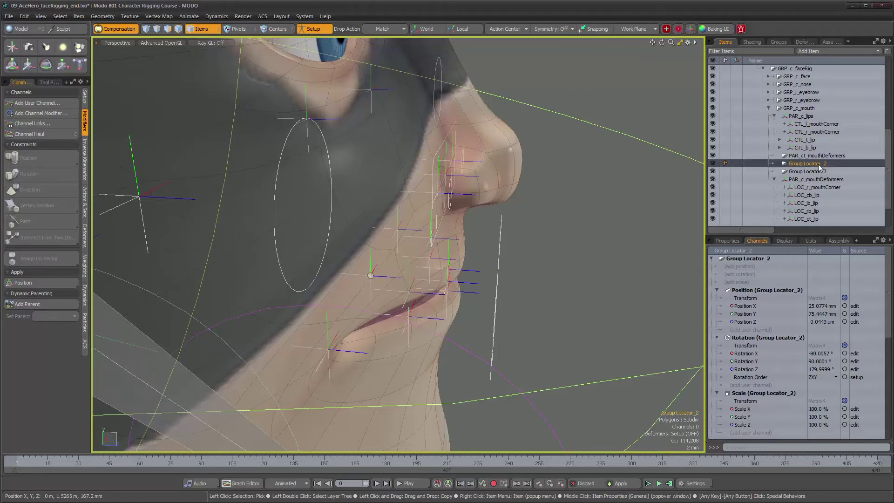
double_click(818, 164)
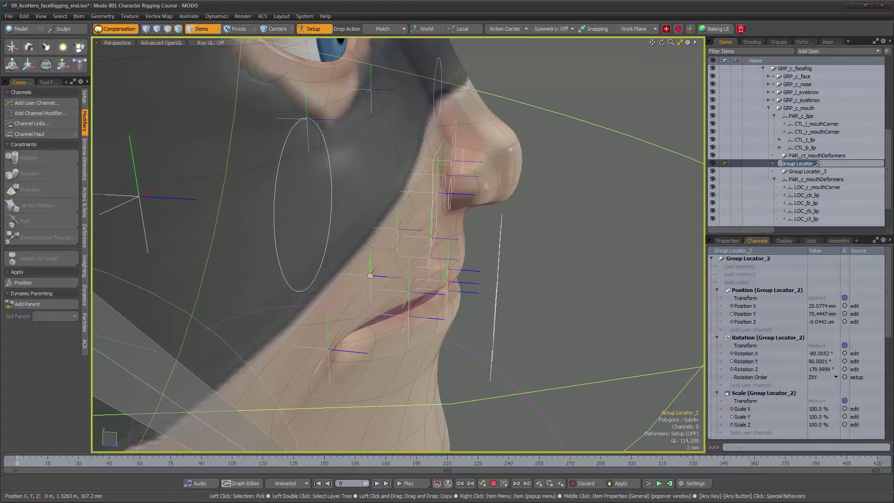
text(PAR_cb_mouthDeformers)
key(Return)
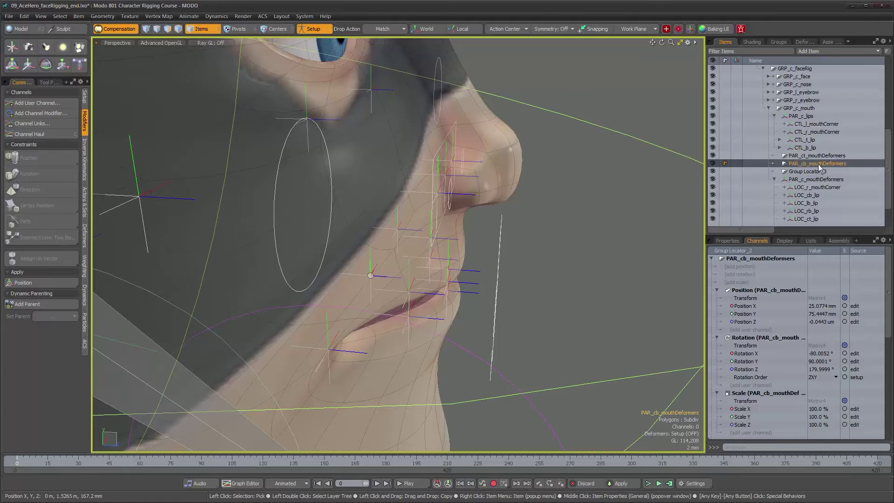
Rename the second duplicate, Group Locator_3, as PAR_c_mouthCornerDeformers.
click(819, 173)
double_click(818, 172)
text(PAR_c_mouthC)
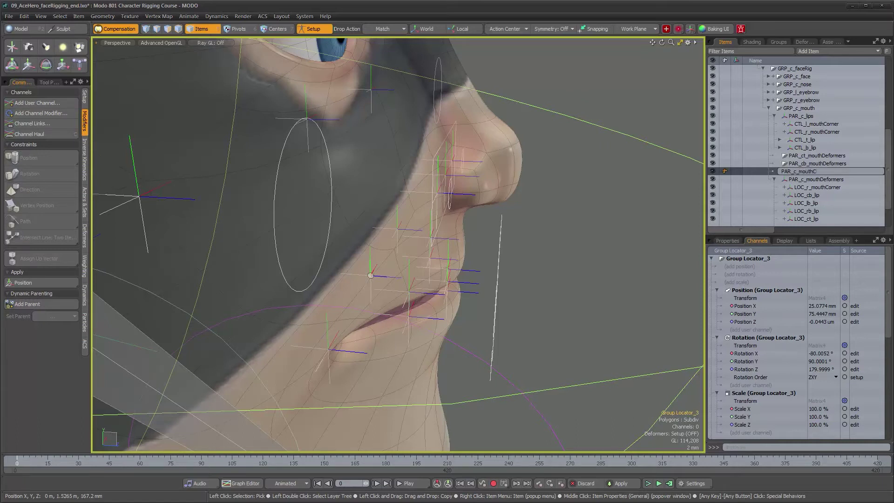
text(ornerDeformers)
key(Return)
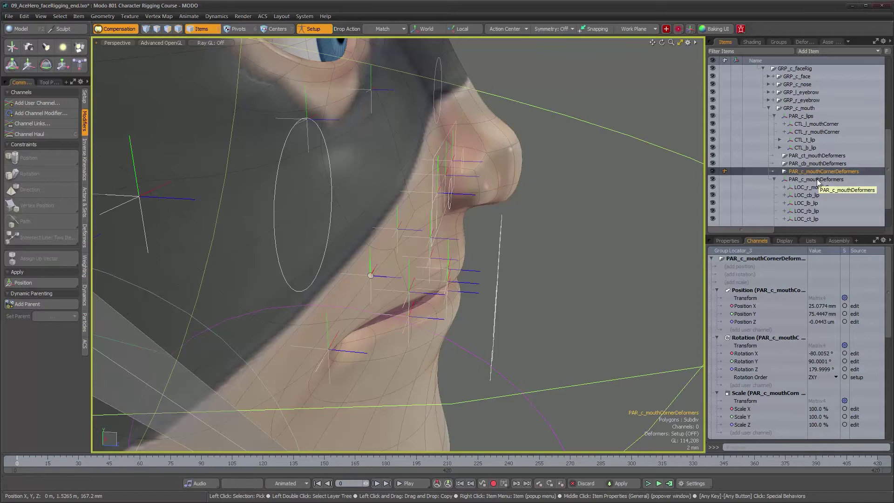
Parent LOC_r_mouthCorner and LOC_l_mouthCorner under PAR_c_mouthCornerDeformers and expand that group.
alt+drag(560, 227, 550, 220)
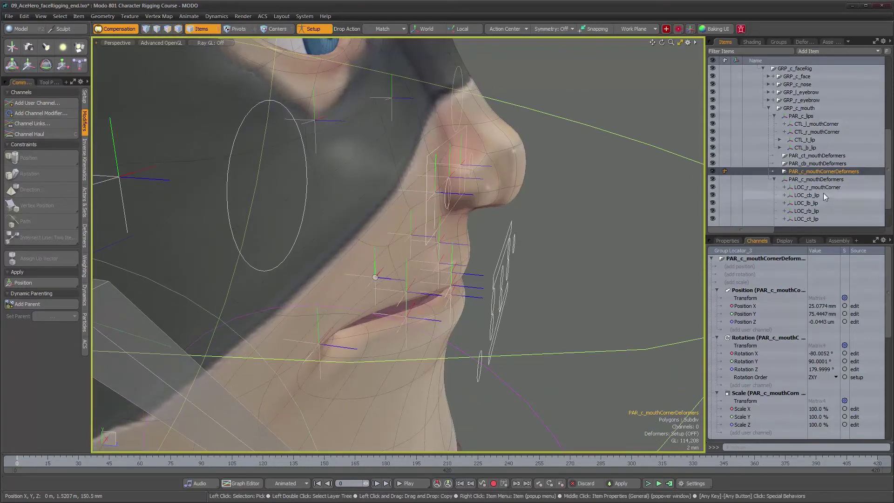
scroll(819, 194, down, 1)
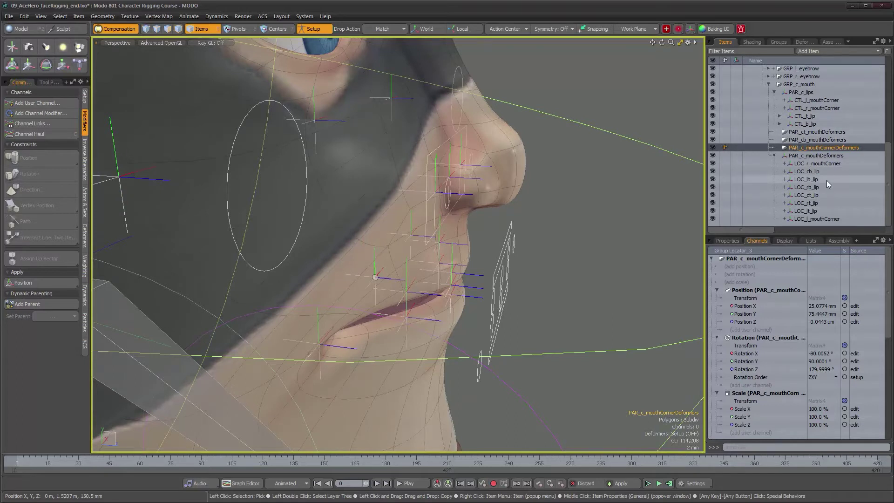
click(829, 164)
ctrl+click(825, 219)
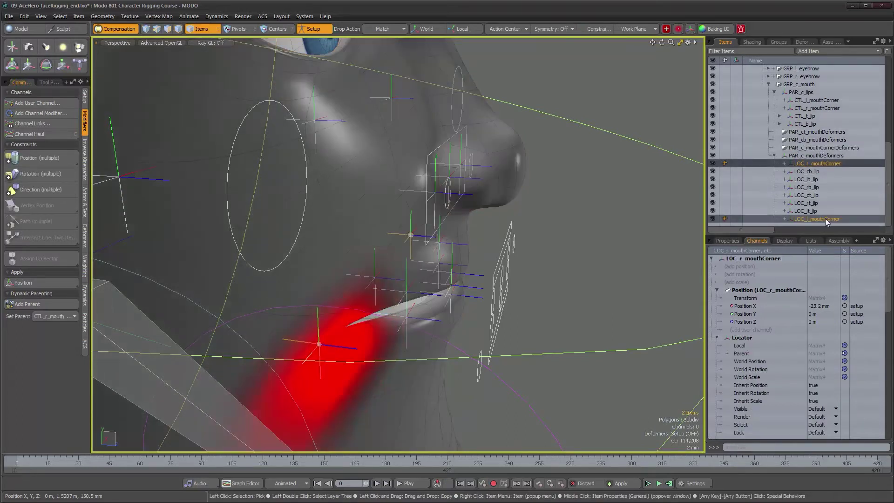
alt+drag(547, 227, 506, 195)
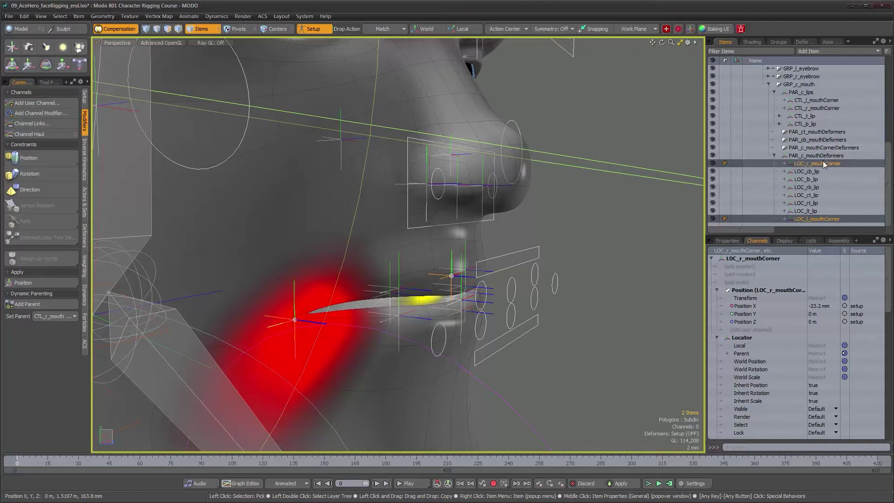
drag(822, 163, 823, 149)
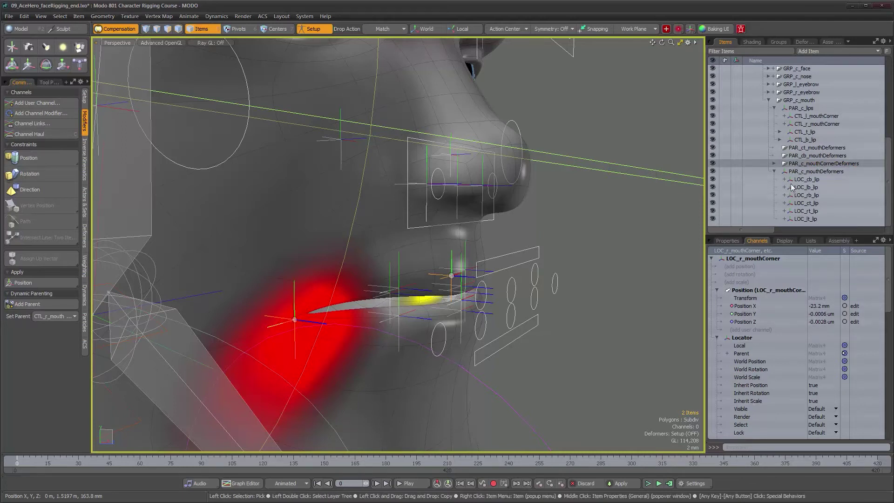
click(774, 164)
Parent the bottom lip locators LOC_cb_lip, LOC_lb_lip and LOC_rb_lip under PAR_cb_mouthDeformers.
scroll(806, 184, down, 1)
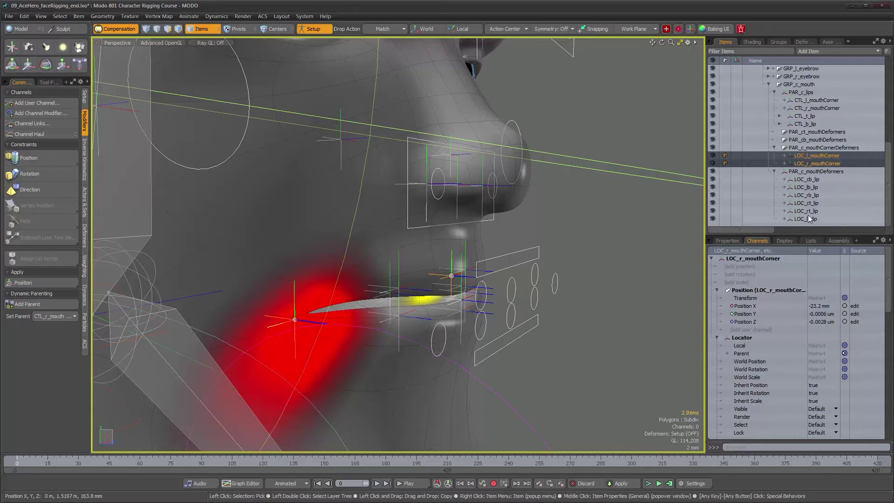
click(809, 195)
ctrl+click(810, 188)
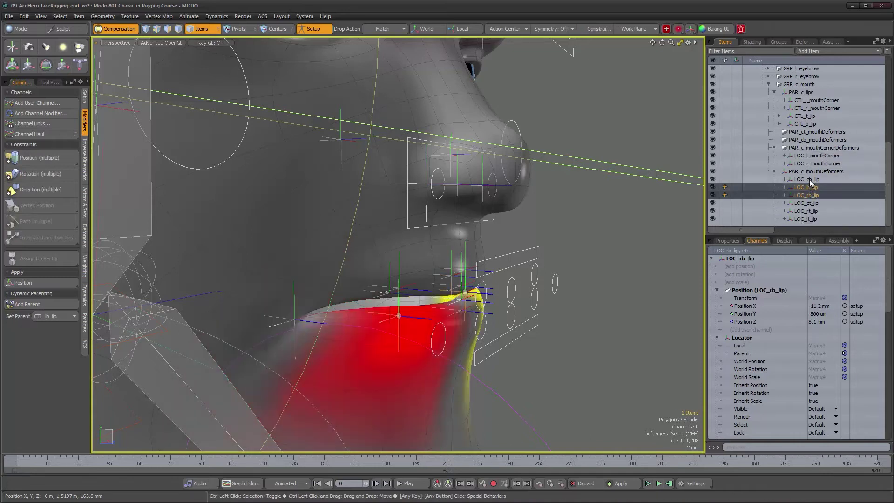
ctrl+click(809, 180)
mouse_move(540, 234)
alt+mouse_down()
mouse_move(443, 237)
mouse_move(543, 236)
alt+mouse_up()
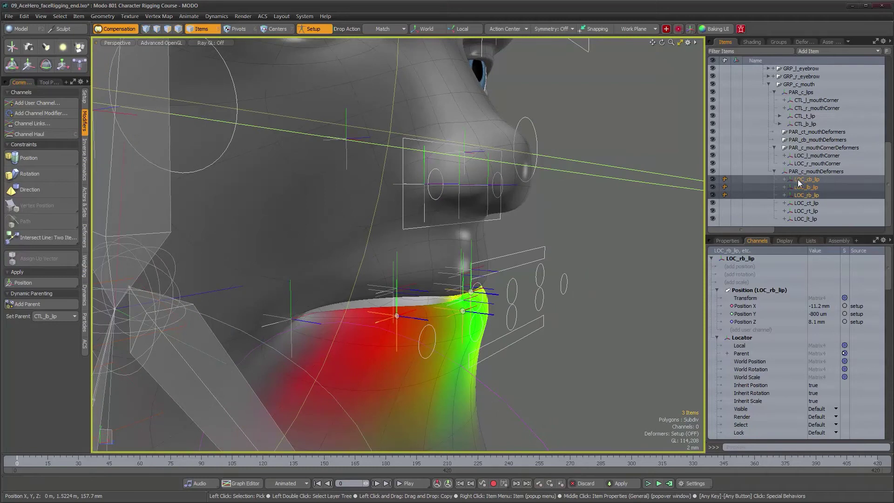
drag(800, 183, 807, 141)
Parent the top lip locators LOC_ct_lip, LOC_rt_lip and LOC_lt_lip under PAR_ct_mouthDeformers and collapse PAR_c_mouthCornerDeformers.
click(799, 203)
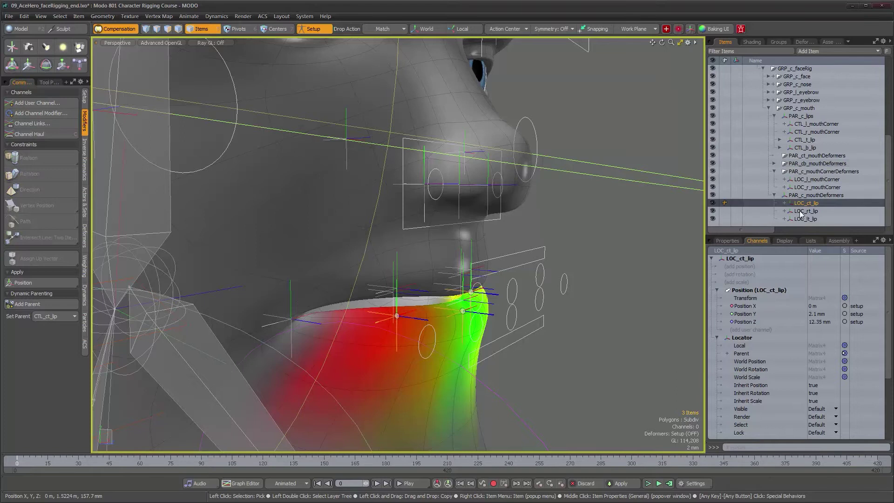
shift+click(801, 218)
drag(799, 204, 802, 155)
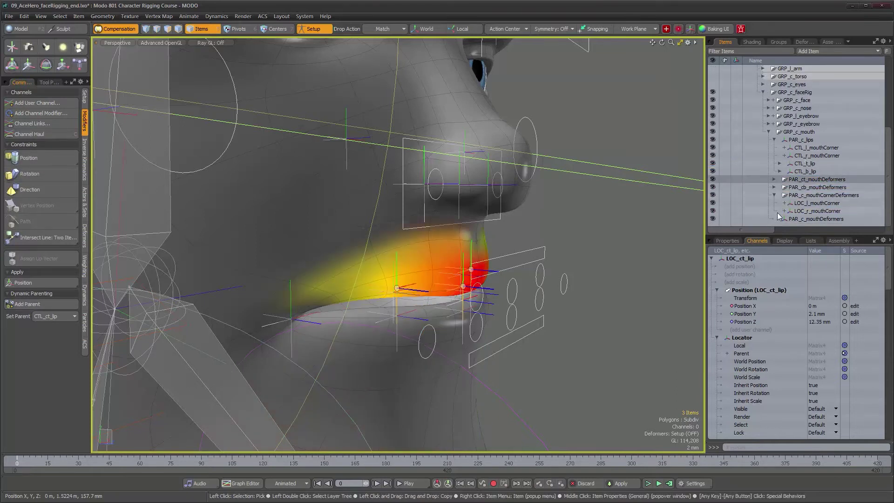
click(774, 195)
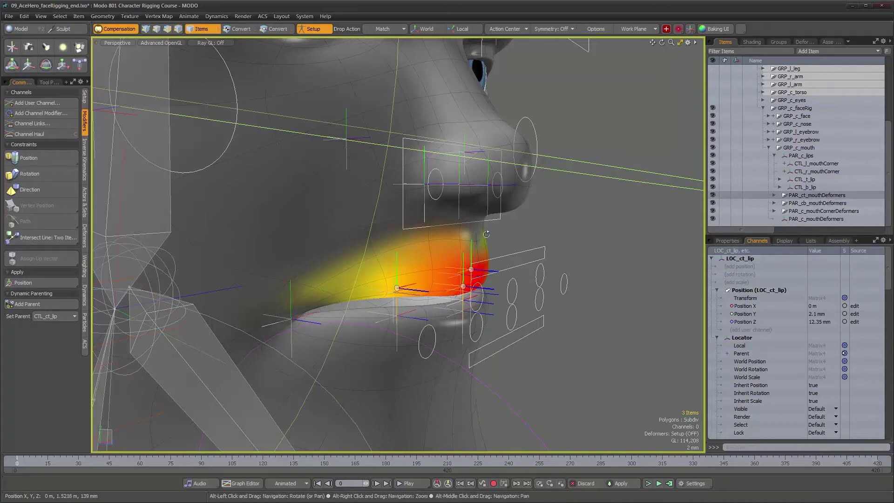
Check the mouth with Setup mode switched off, turn Setup mode back on and clear the selection.
alt+drag(486, 234, 451, 242)
click(322, 31)
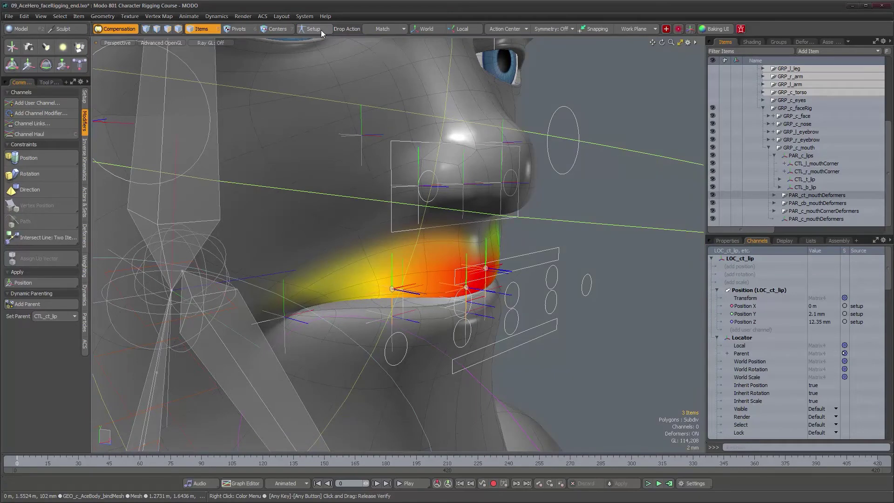
click(320, 30)
click(627, 176)
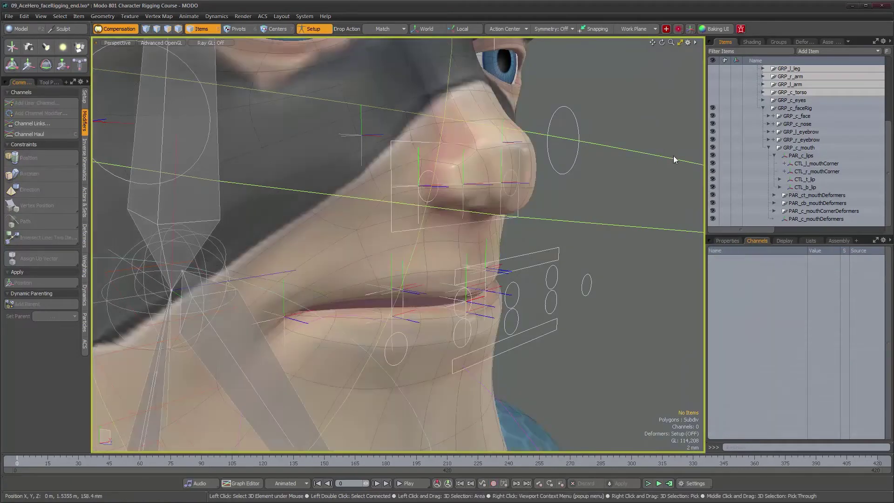
alt+drag(607, 231, 701, 223)
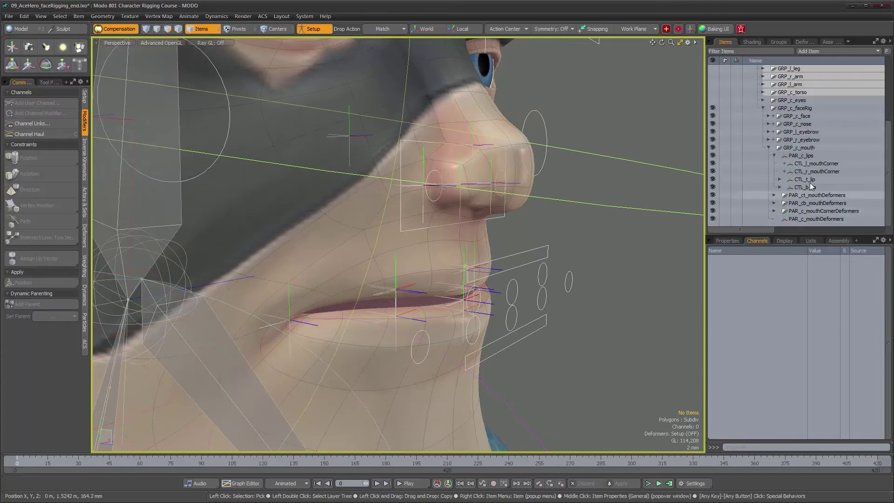
Add a Group Locator inside GRP_c_mouth and match its position and rotation to PAR_c_lips.
click(802, 157)
alt+drag(593, 282, 494, 248)
scroll(527, 291, up, 3)
scroll(494, 250, up, 1)
mouse_move(581, 267)
alt+mouse_down()
mouse_move(590, 258)
mouse_move(574, 266)
alt+mouse_up()
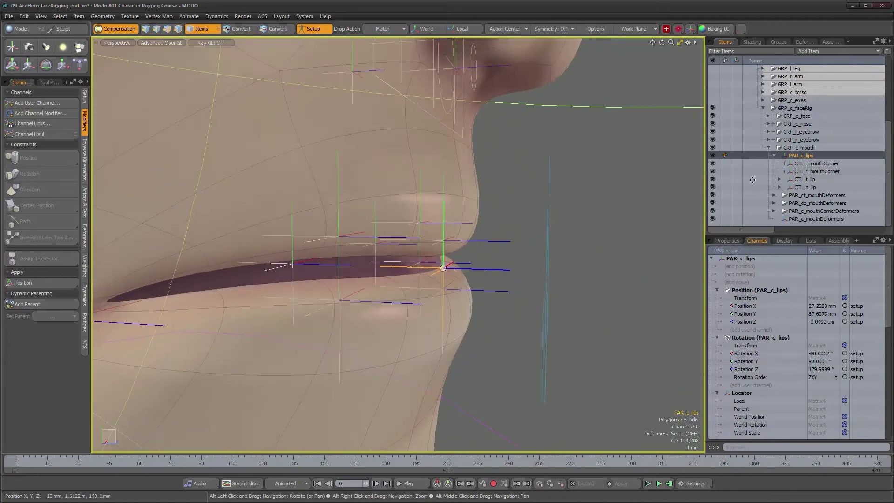
click(828, 52)
mouse_move(828, 14)
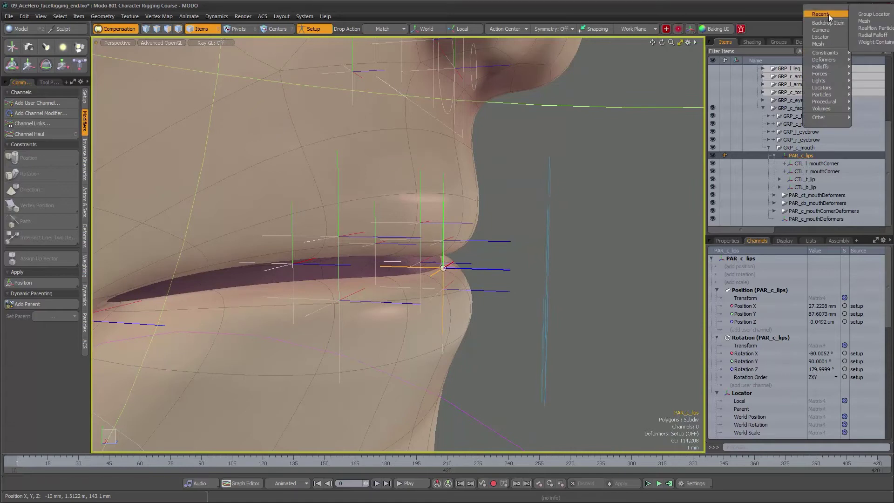
click(860, 15)
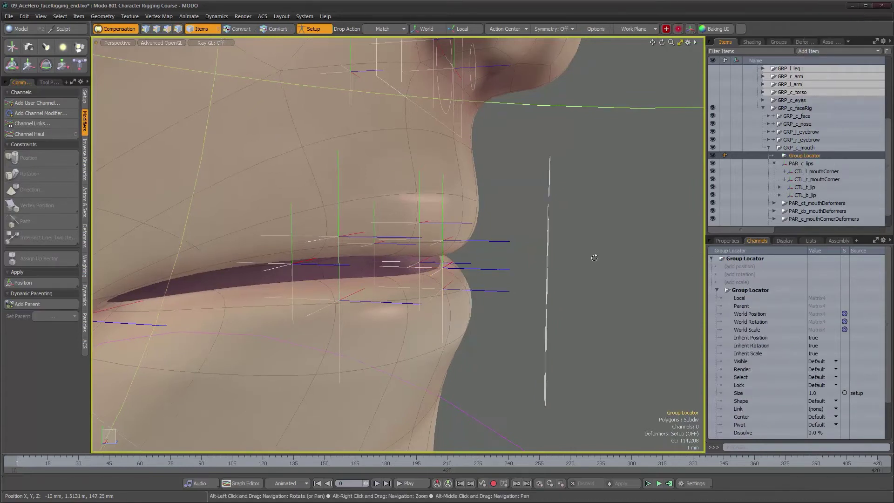
alt+drag(675, 247, 660, 245)
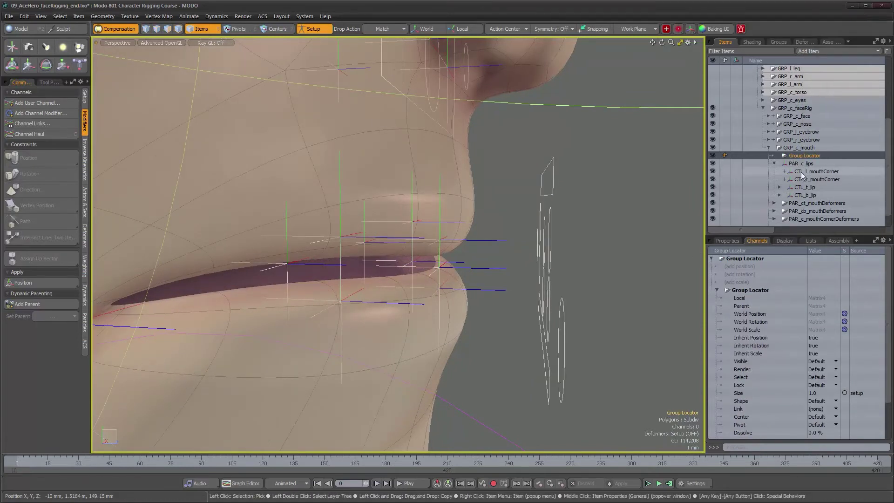
drag(481, 270, 481, 270)
mouse_move(572, 245)
alt+mouse_down()
mouse_move(474, 249)
mouse_move(572, 251)
alt+mouse_up()
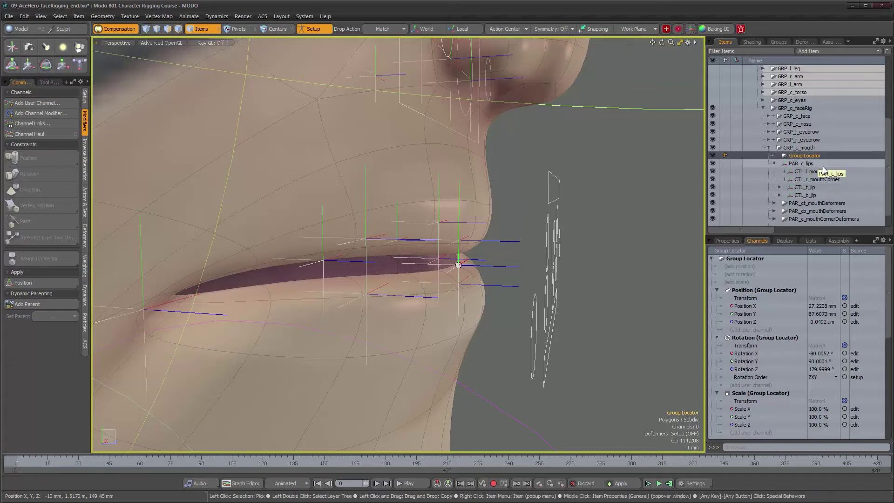
Duplicate the matched Group Locator twice and rename the original as PAR_ct_mouthCtrls.
key(ctrl+d)
key(ctrl+d)
click(812, 157)
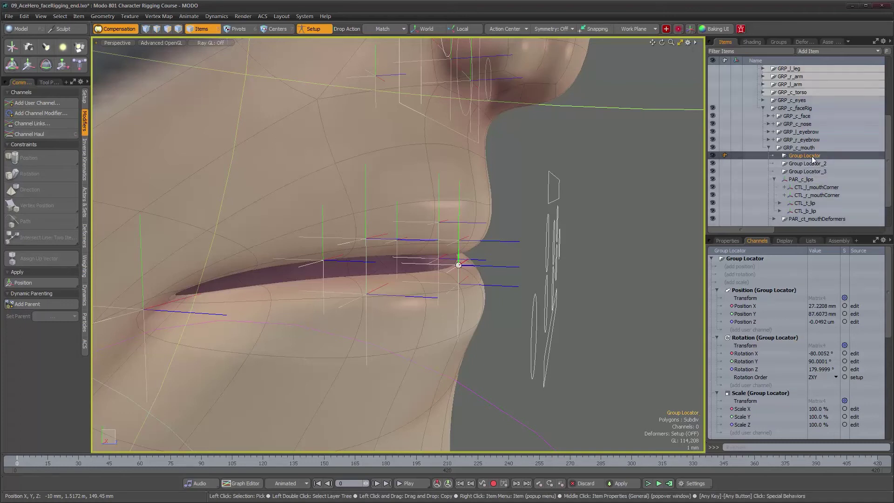
double_click(813, 156)
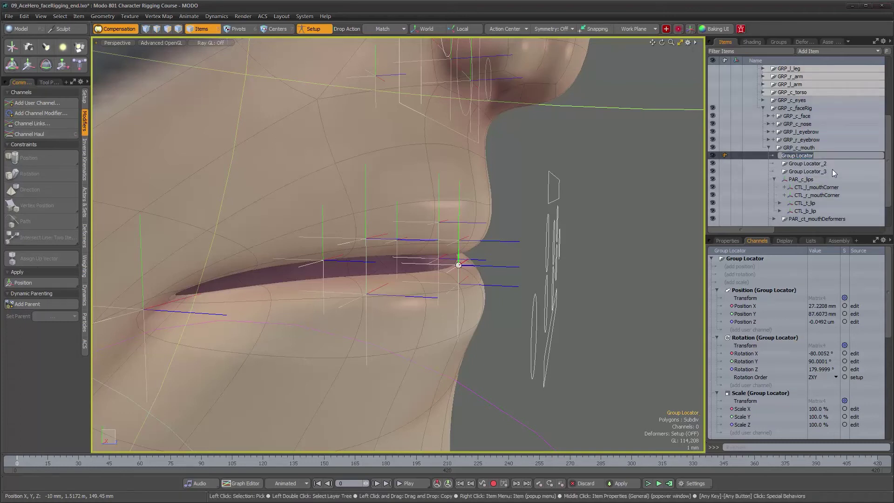
text(PAR_ct_mouthCtrls)
key(Return)
Rename the first duplicate, Group Locator_2, as PAR_cb_mouthCtrls.
click(812, 166)
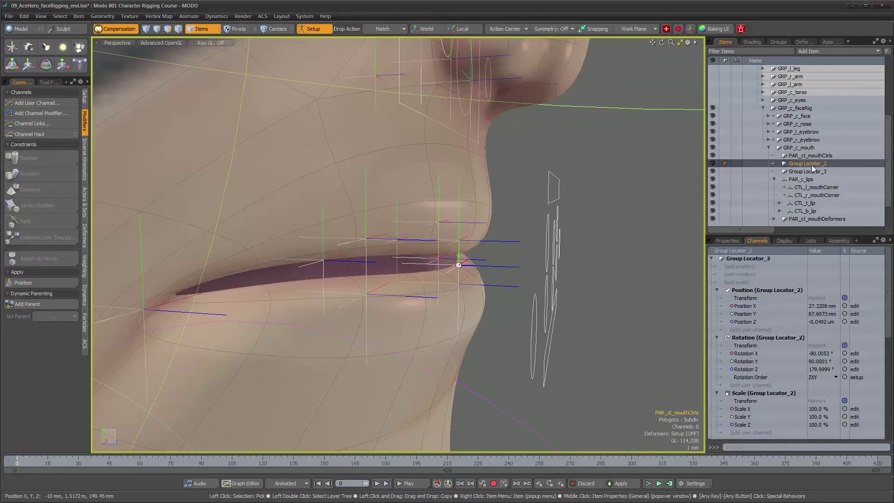
click(813, 165)
text(PAR_cb_mouthCtro)
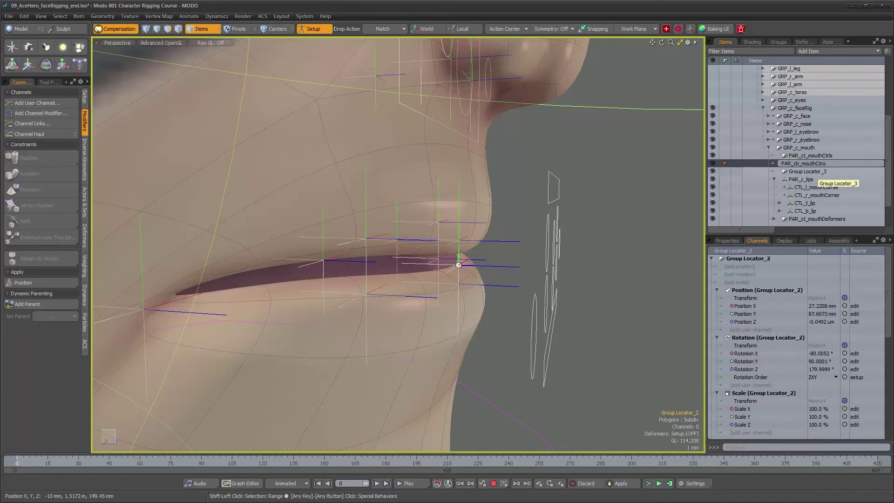
text(s)
key(Return)
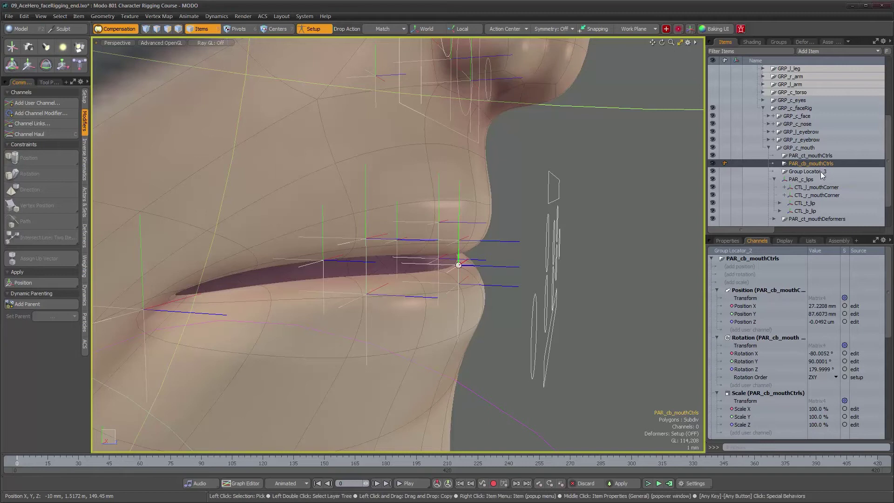
Rename the second duplicate, Group Locator_3, as PAR_c_mouthCornerCtrls.
click(821, 172)
click(821, 172)
text(PAR_c_mouthCornerCtrls)
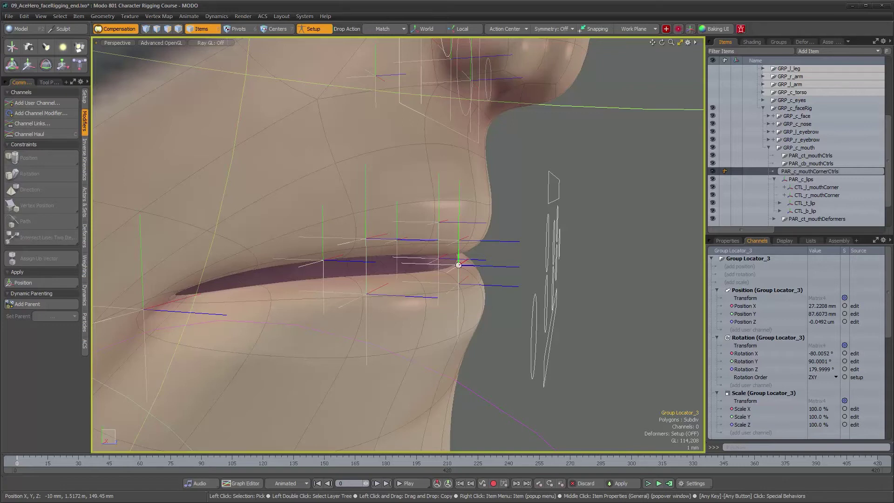
key(Return)
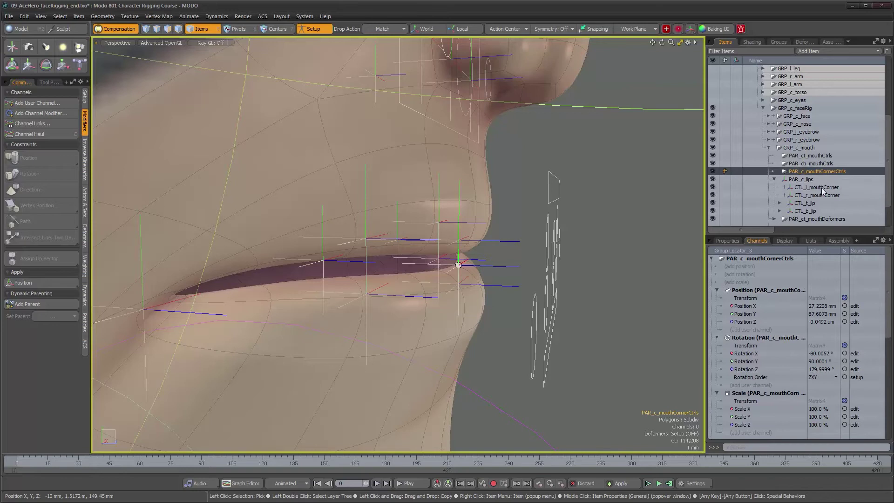
Parent the controllers CTL_l_mouthCorner and CTL_r_mouthCorner under PAR_c_mouthCornerCtrls.
scroll(823, 207, down, 1)
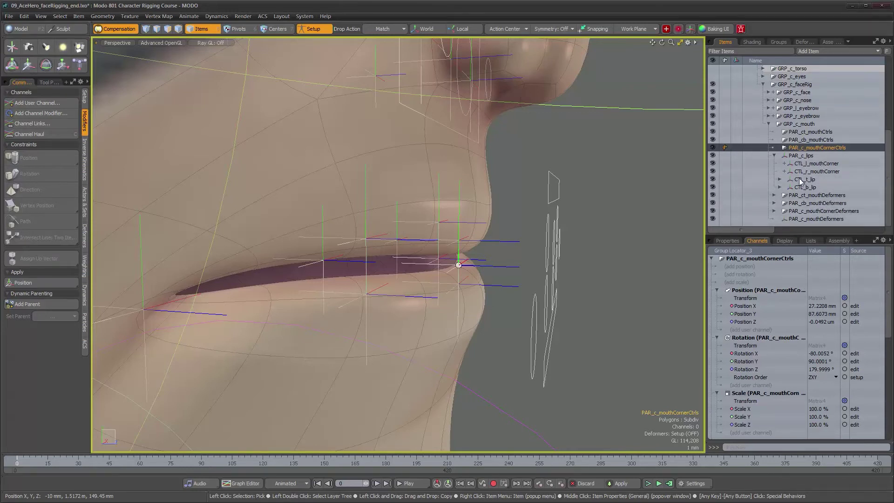
scroll(772, 154, up, 1)
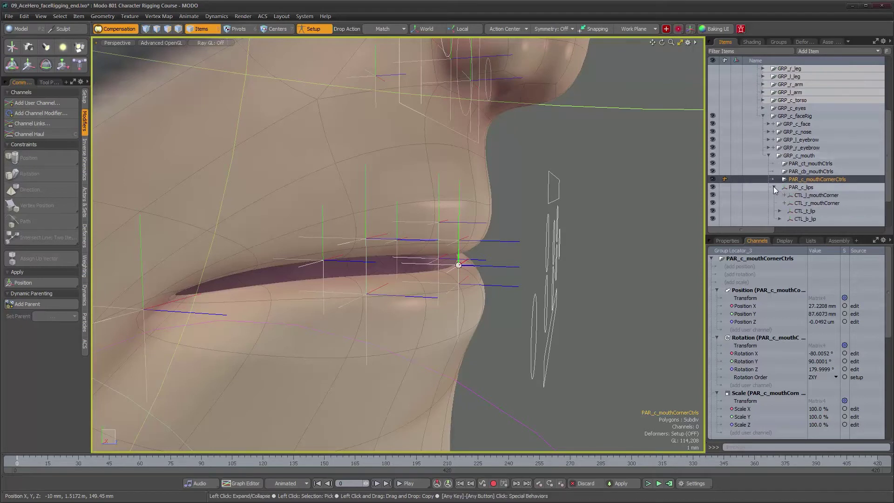
scroll(798, 205, down, 1)
alt+drag(557, 188, 529, 198)
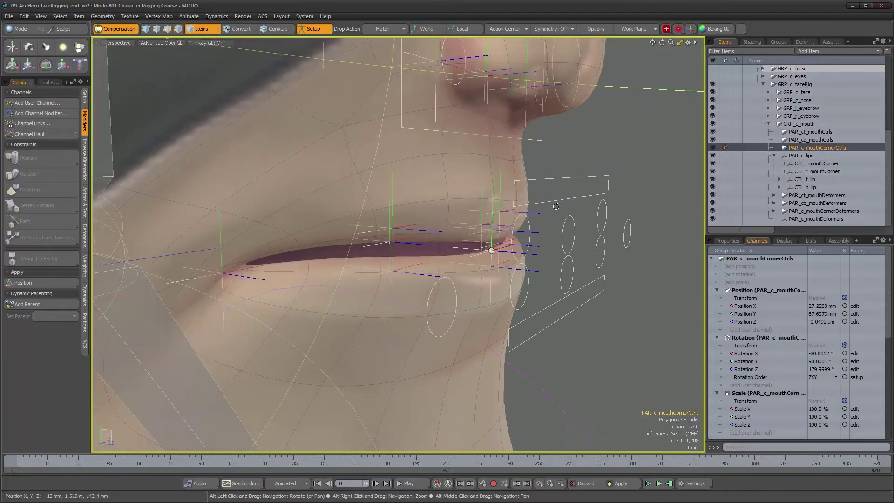
click(809, 166)
shift+click(809, 171)
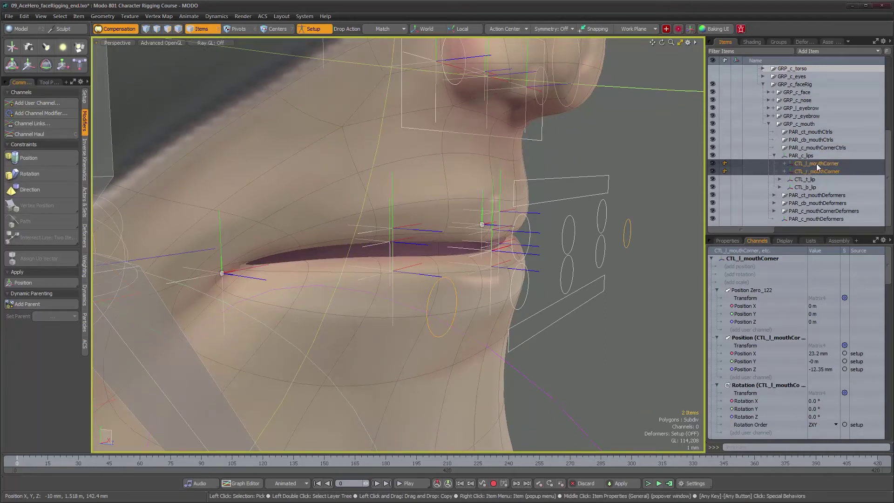
drag(816, 163, 817, 146)
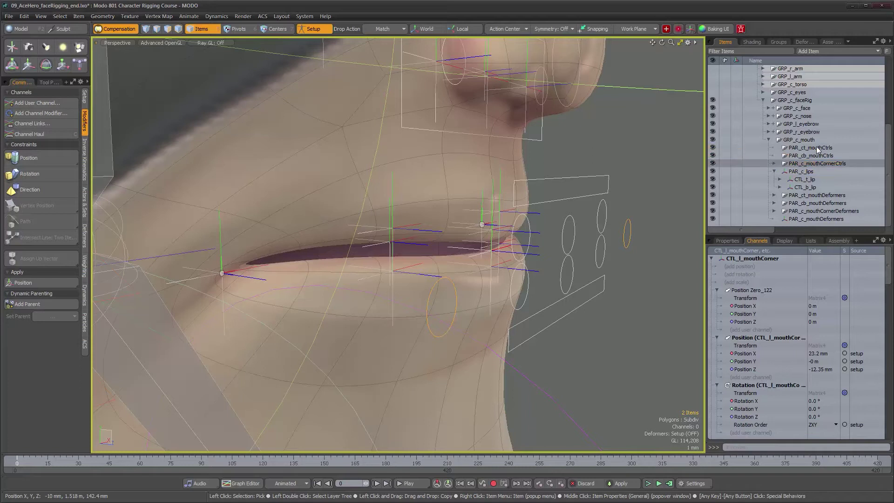
Parent CTL_t_lip under PAR_ct_mouthCtrls and CTL_b_lip under PAR_cb_mouthCtrls.
click(797, 179)
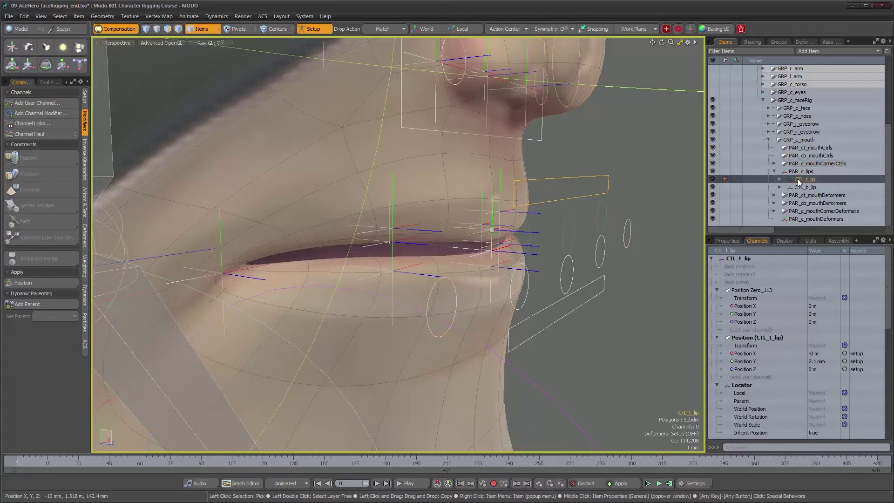
drag(798, 179, 802, 148)
drag(800, 185, 799, 161)
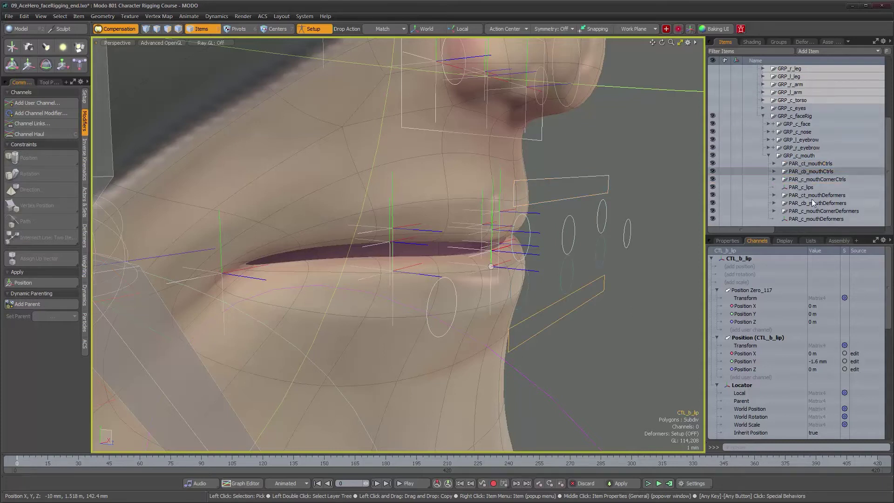
Examine the mouth controllers and lip locators on the face from several angles.
alt+drag(659, 203, 530, 224)
scroll(483, 220, down, 5)
scroll(514, 211, up, 4)
scroll(505, 211, down, 4)
mouse_move(414, 219)
alt+mouse_down()
mouse_move(405, 219)
mouse_move(413, 219)
alt+mouse_up()
scroll(414, 219, up, 4)
alt+drag(487, 227, 475, 228)
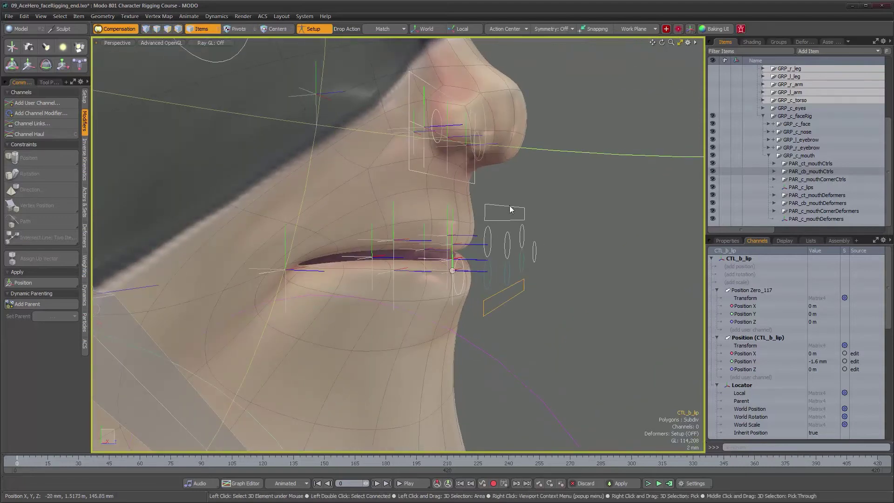
alt+drag(534, 252, 554, 249)
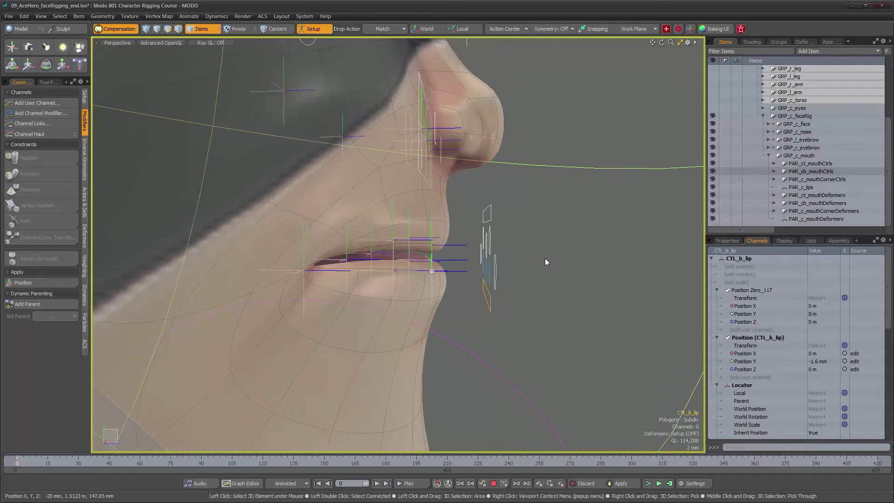
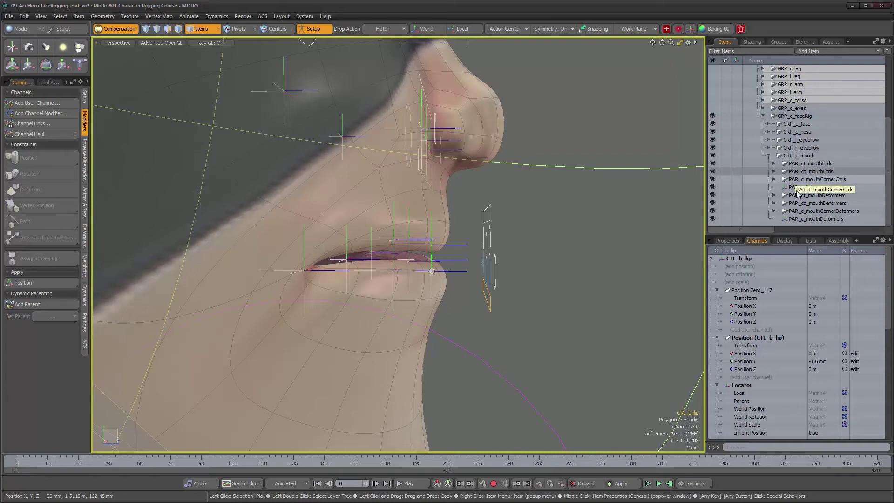
Add a new locator, place it inside GRP_c_mouth and name it CNS_ct_mouth.
key(shift+n)
drag(775, 219, 803, 159)
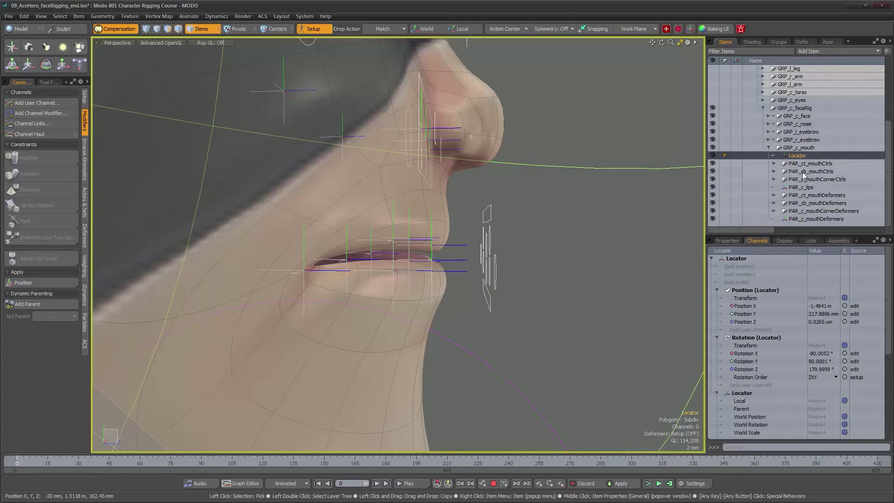
click(798, 156)
text(CNS)
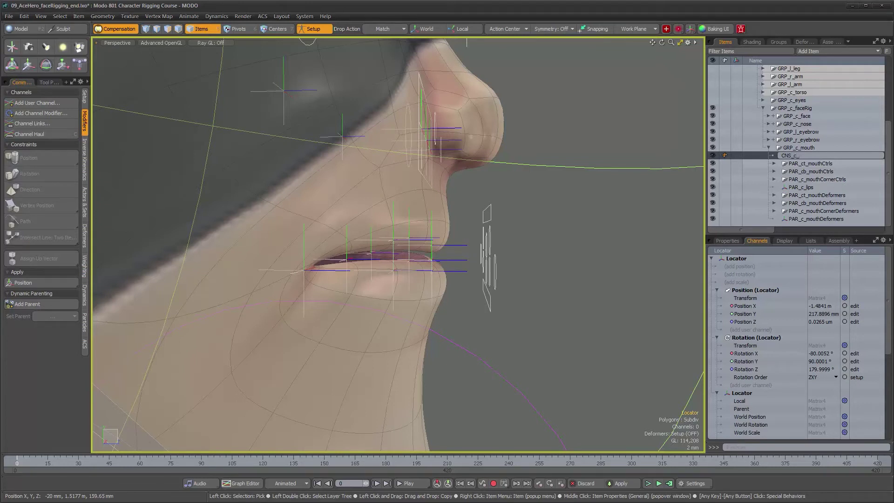
text(_ct_mo)
key(Return)
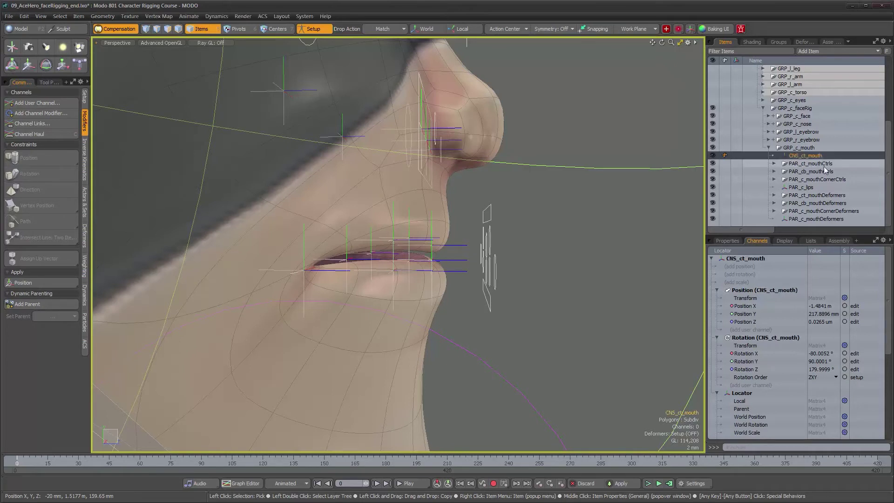
Duplicate CNS_ct_mouth twice and rename the first duplicate as CNS_cb_mouth.
key(ctrl)
key(ctrl+d)
key(ctrl+d)
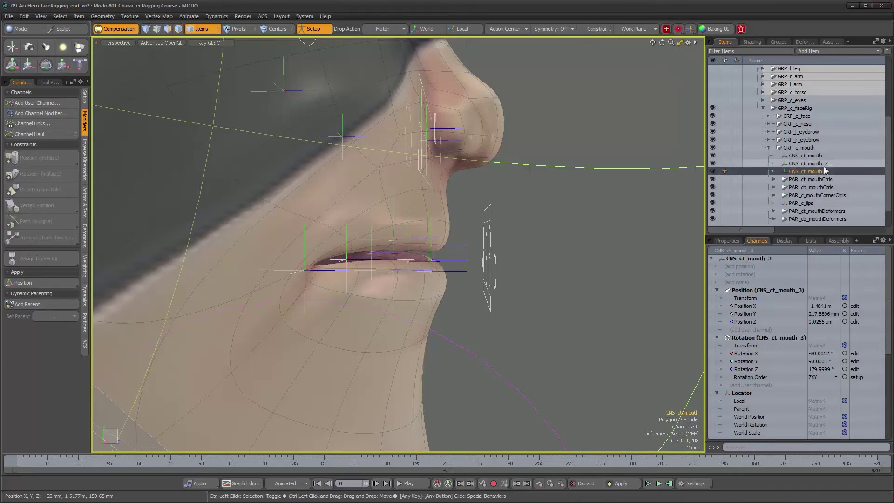
click(810, 163)
double_click(811, 163)
click(798, 164)
key(BackSpace)
text(b)
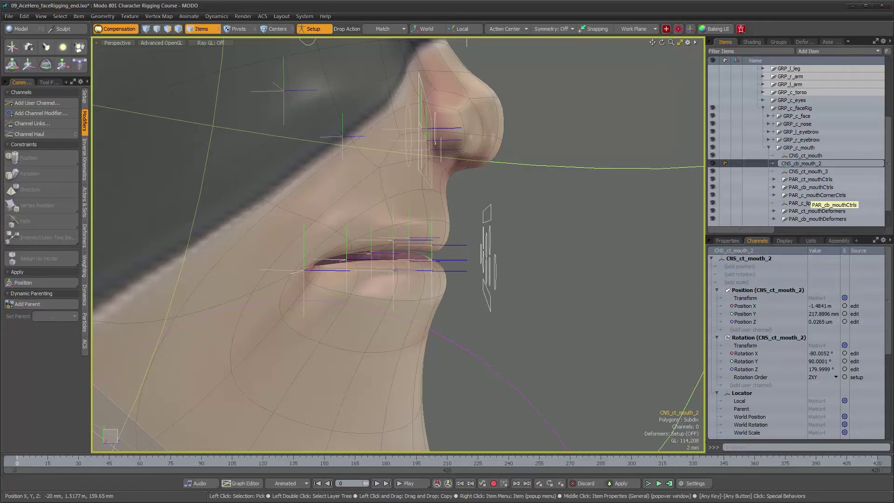
key(BackSpace)
key(BackSpace)
key(Return)
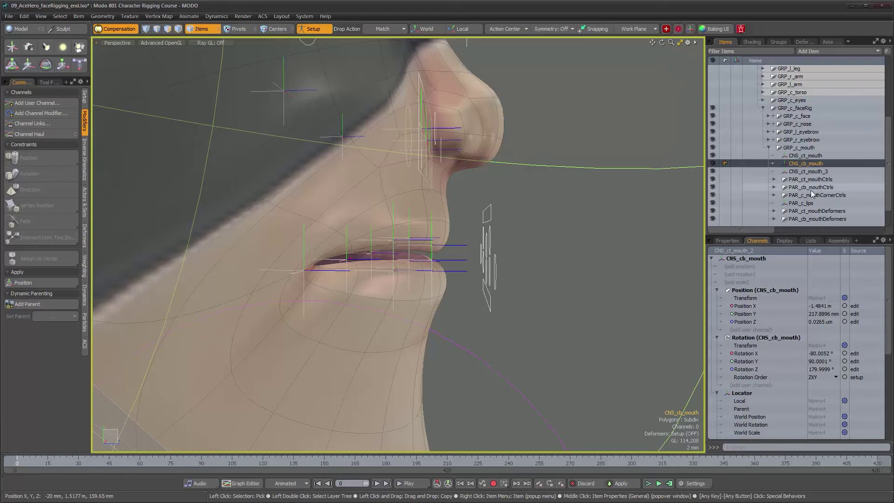
Rename the second duplicate, CNS_ct_mouth_3, as CNS_c_mouthCorners.
click(805, 172)
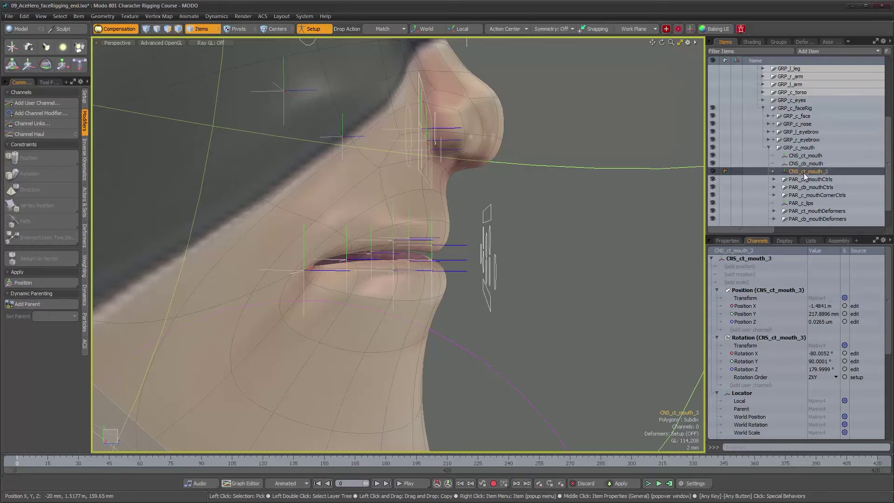
double_click(804, 173)
click(799, 172)
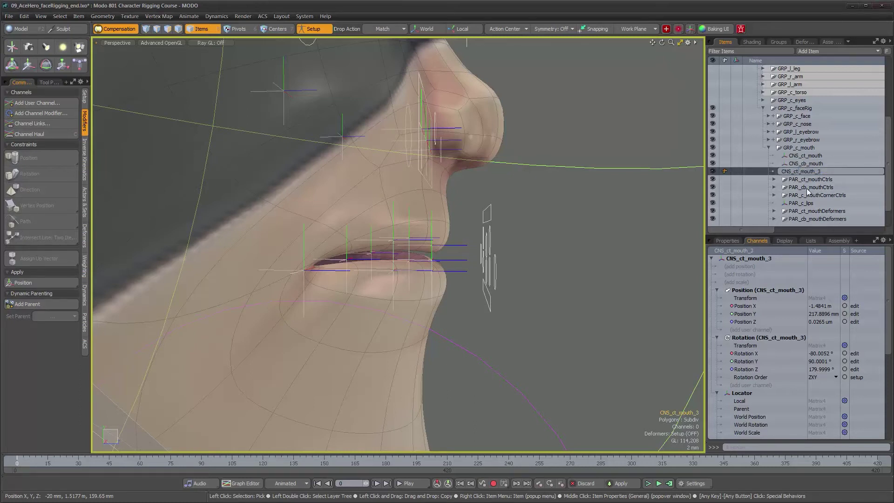
key(BackSpace)
key(BackSpace)
text(Corners)
key(Return)
alt+drag(602, 282, 489, 297)
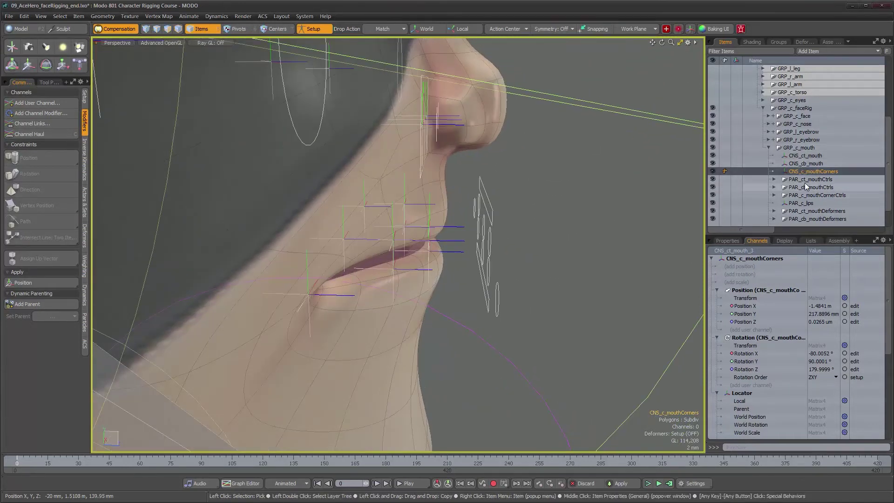
Examine where PAR_c_mouthCornerCtrls and PAR_c_mouthCornerDeformers sit around the mouth.
scroll(818, 211, down, 2)
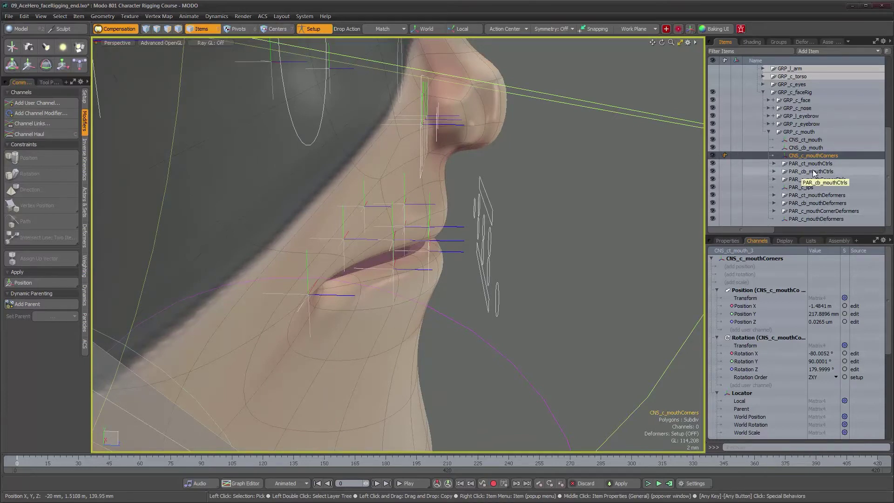
click(823, 180)
alt+drag(511, 234, 483, 237)
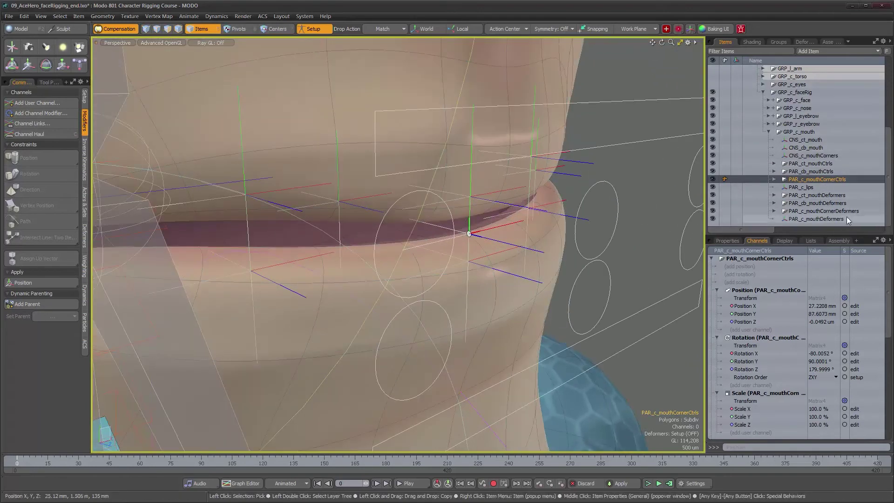
click(835, 211)
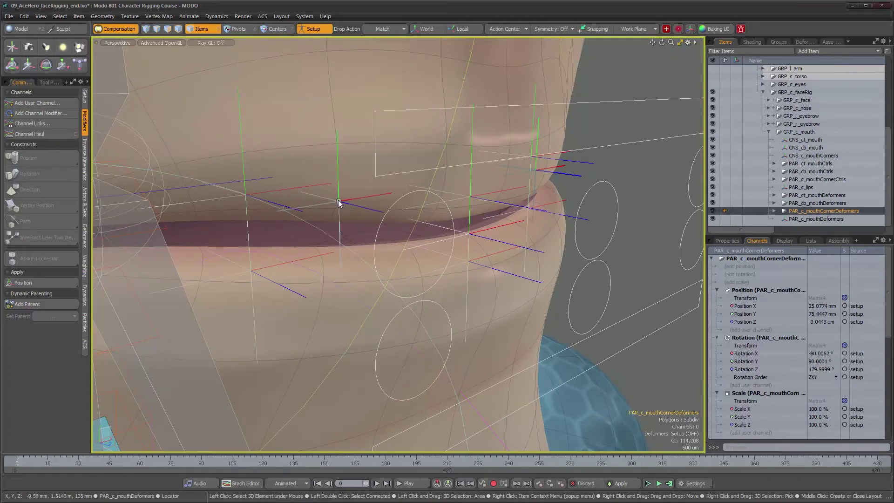
alt+drag(338, 200, 408, 234)
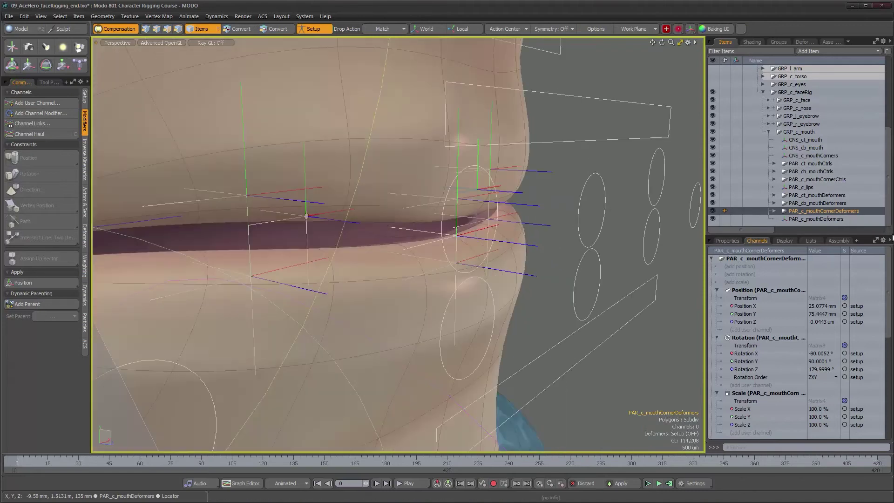
Toggle the visibility of PAR_c_mouthDeformers to identify it, and examine its placement around the lips from several angles.
click(713, 219)
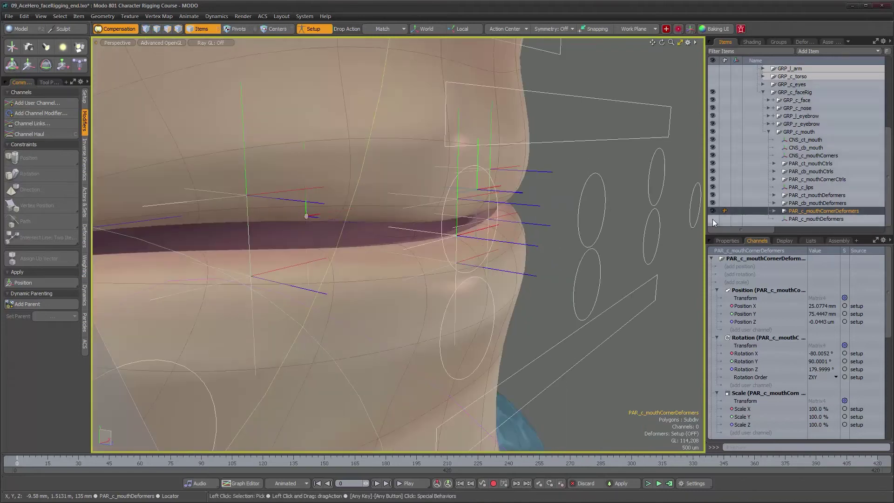
click(713, 219)
click(713, 219)
click(713, 219)
click(823, 219)
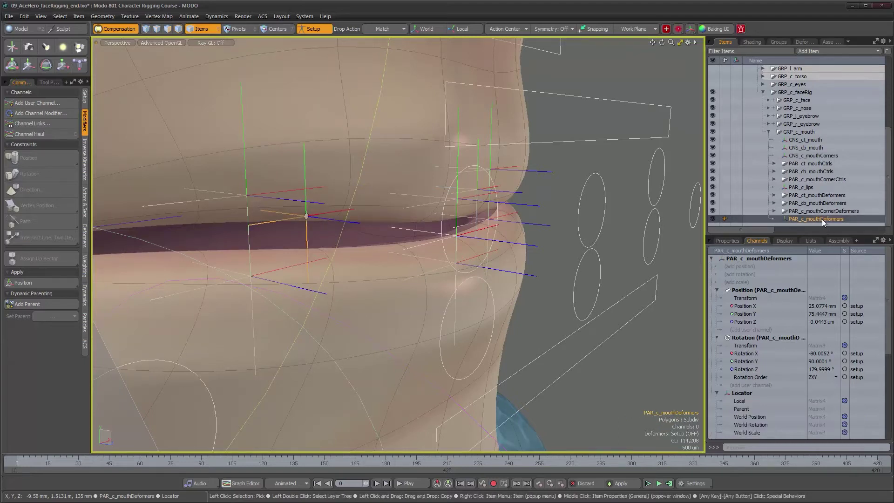
mouse_move(579, 239)
alt+mouse_down()
mouse_move(569, 242)
mouse_move(583, 248)
alt+mouse_up()
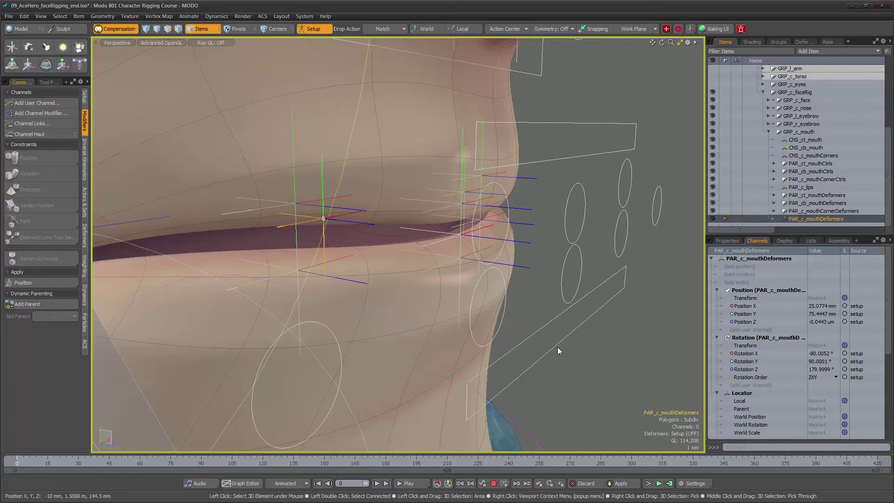
alt+drag(492, 230, 521, 218)
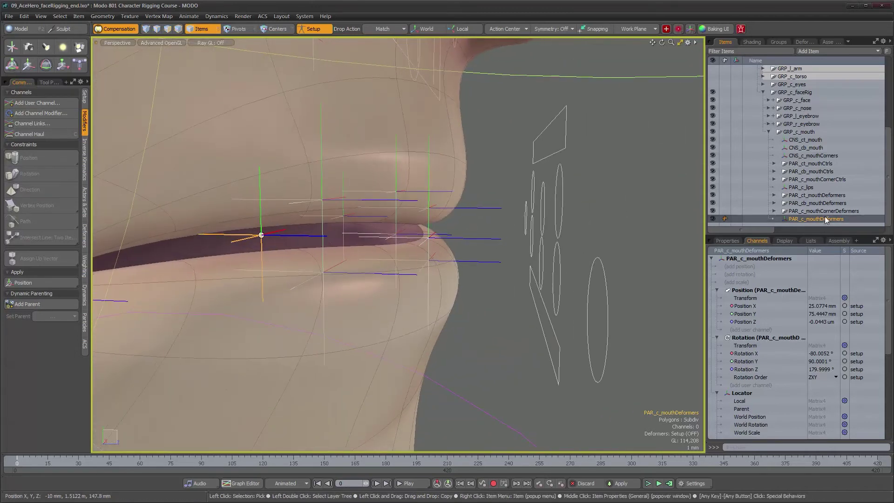
alt+drag(299, 236, 396, 263)
alt+right_drag(402, 244, 409, 246)
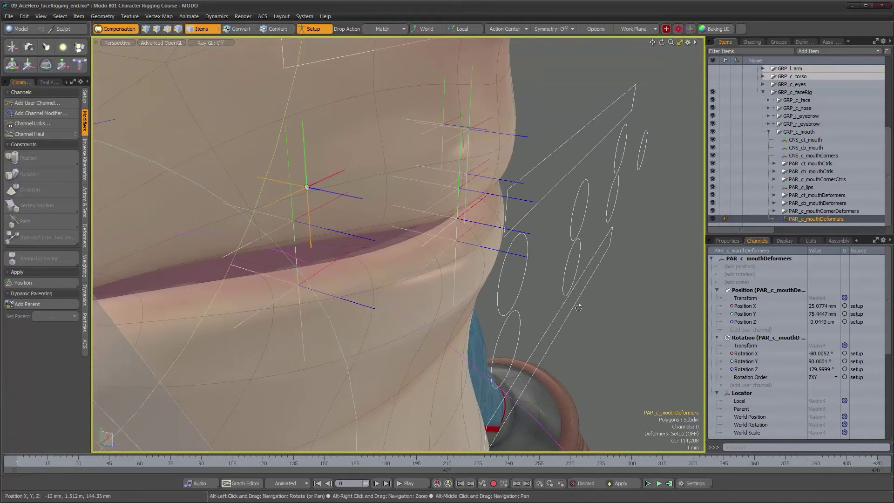
alt+drag(577, 323, 579, 302)
alt+drag(525, 230, 456, 220)
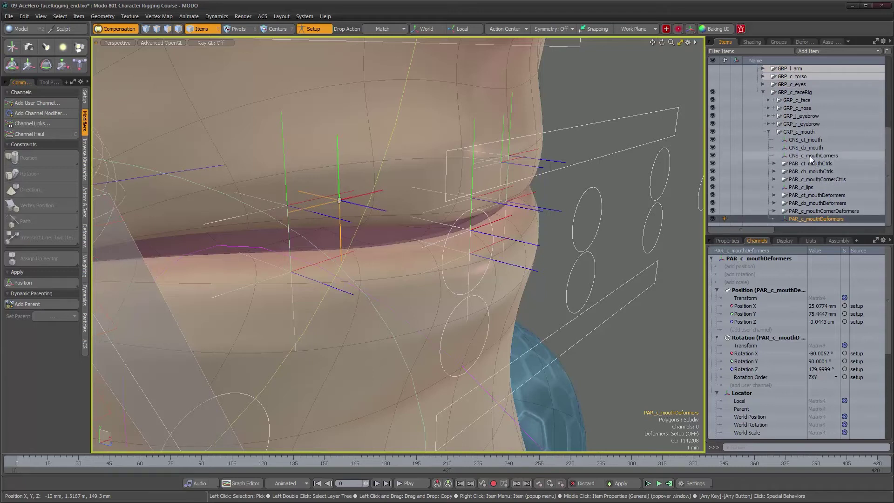
Match the transform of the CNS_c_mouthCorners locator to PAR_c_mouthDeformers.
click(810, 155)
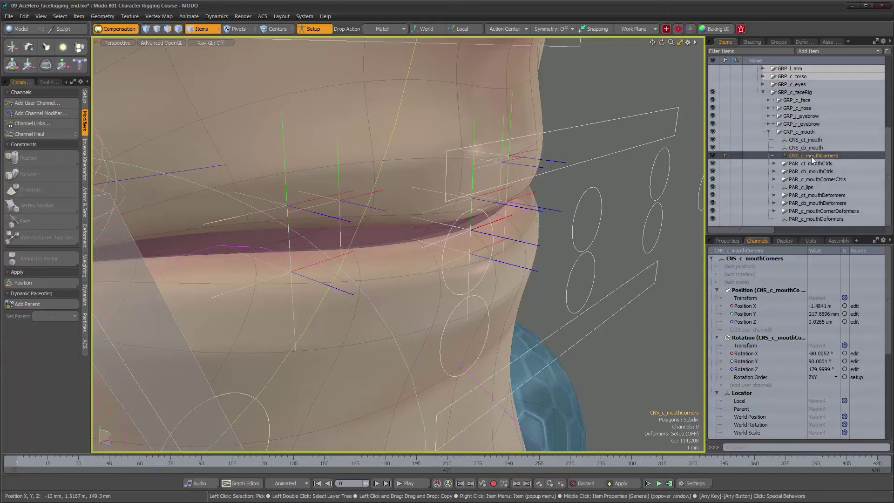
key(y)
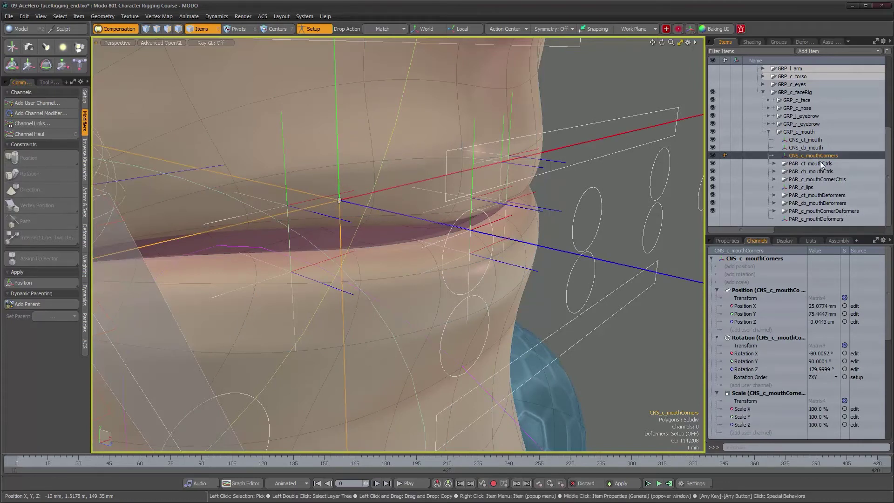
alt+drag(416, 208, 496, 212)
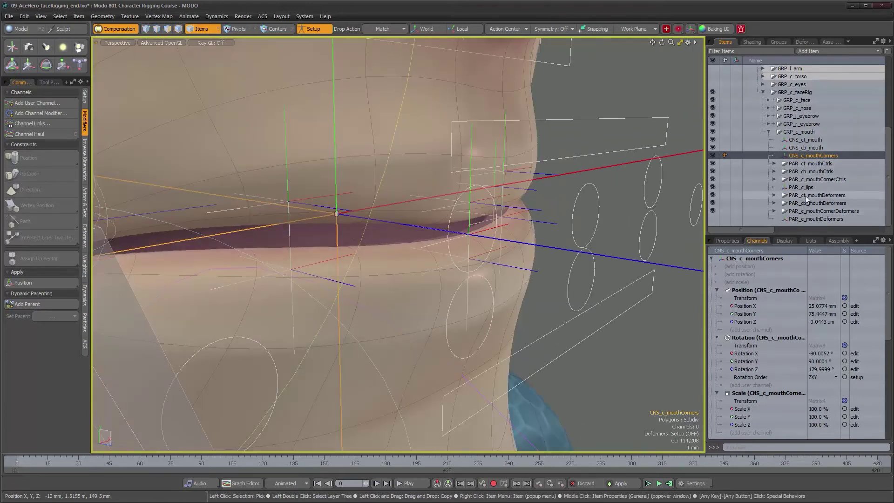
Zero all transforms of the CNS_c_mouthCorners locator in its new place.
click(726, 241)
alt+drag(515, 210, 522, 211)
alt+right_drag(521, 212, 548, 210)
mouse_move(573, 242)
alt+mouse_down()
mouse_move(598, 228)
mouse_move(578, 237)
alt+mouse_up()
click(825, 351)
click(825, 372)
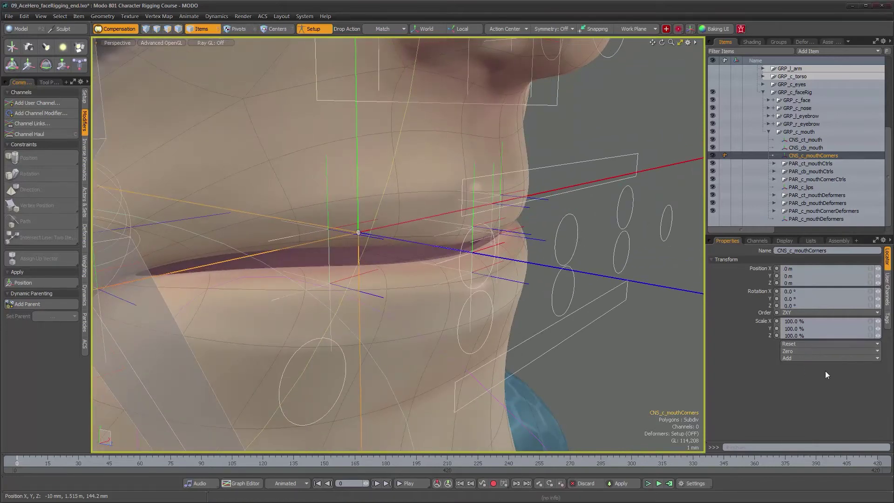
Parent PAR_c_mouthCornerDeformers under CNS_c_mouthCorners and check its transform channels.
click(820, 210)
drag(793, 211, 798, 155)
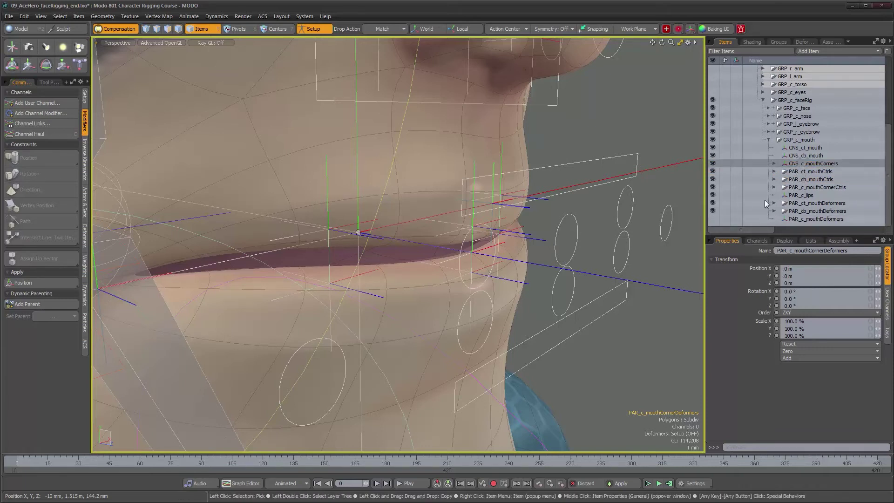
click(757, 240)
scroll(820, 408, down, 2)
scroll(820, 407, down, 3)
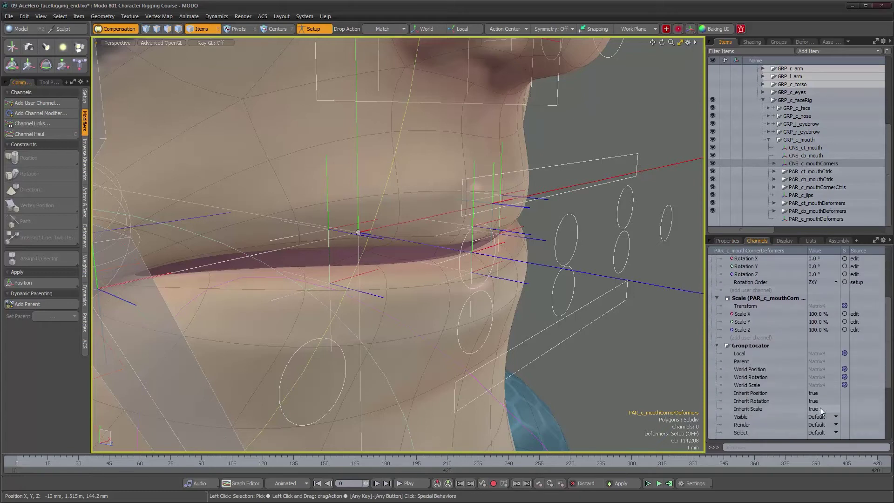
click(774, 163)
scroll(813, 322, up, 3)
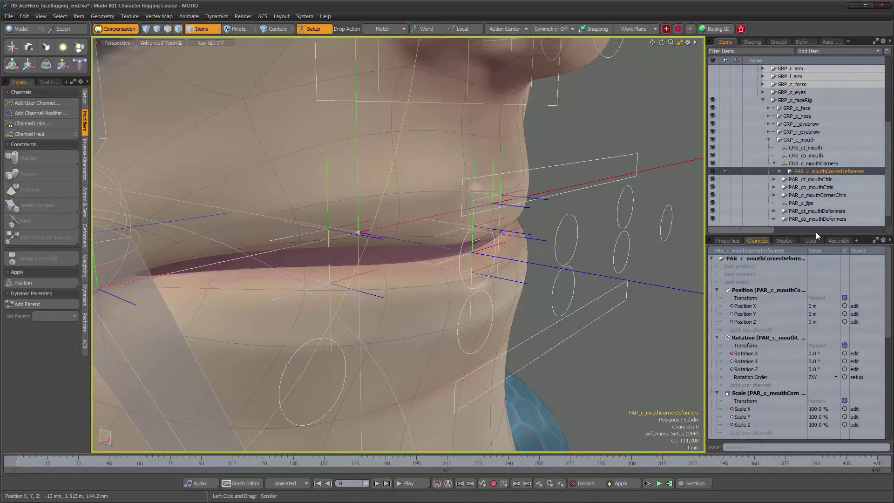
Parent PAR_c_mouthCornerCtrls under CNS_c_mouthCorners and compare the position channels of both items.
drag(809, 196, 808, 167)
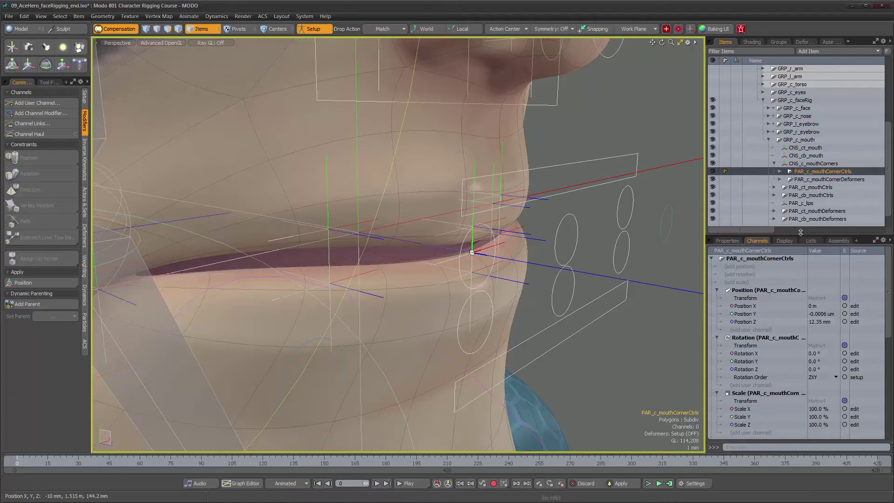
click(810, 164)
alt+drag(468, 253, 493, 256)
key(w)
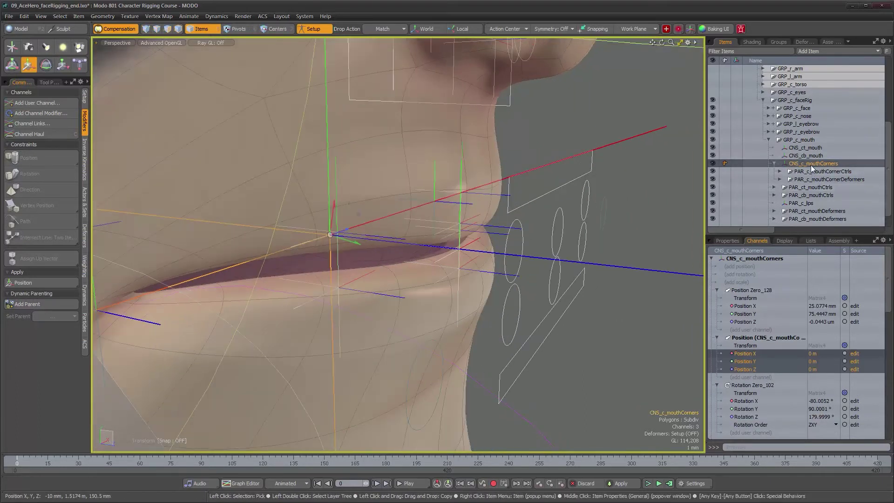
click(814, 172)
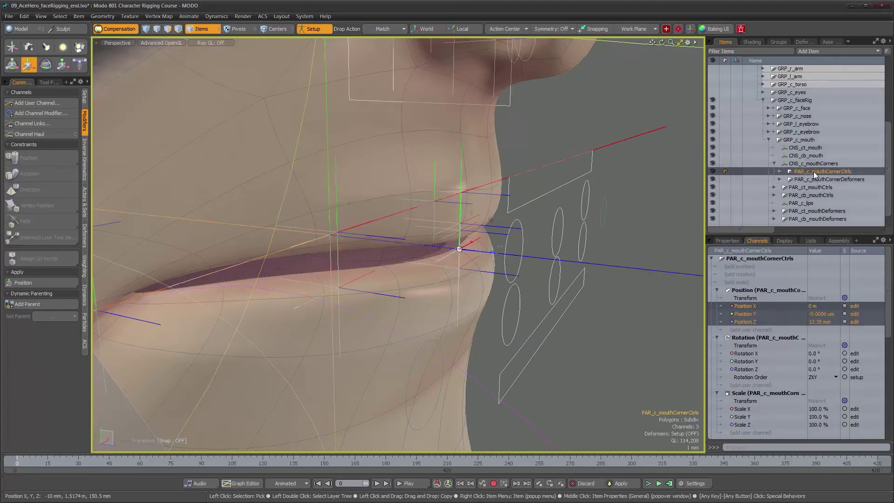
alt+drag(487, 268, 531, 272)
Expand PAR_c_mouthCornerCtrls to show its controls and zero all of the group's transforms.
click(779, 171)
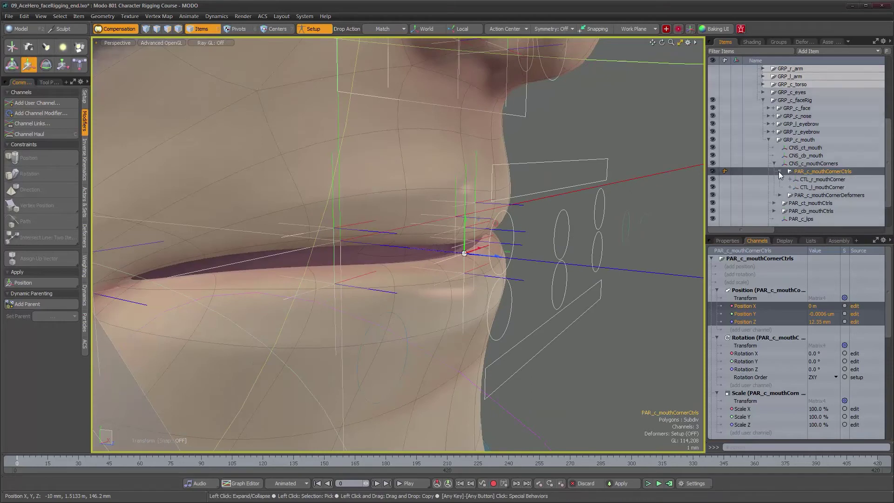
click(727, 241)
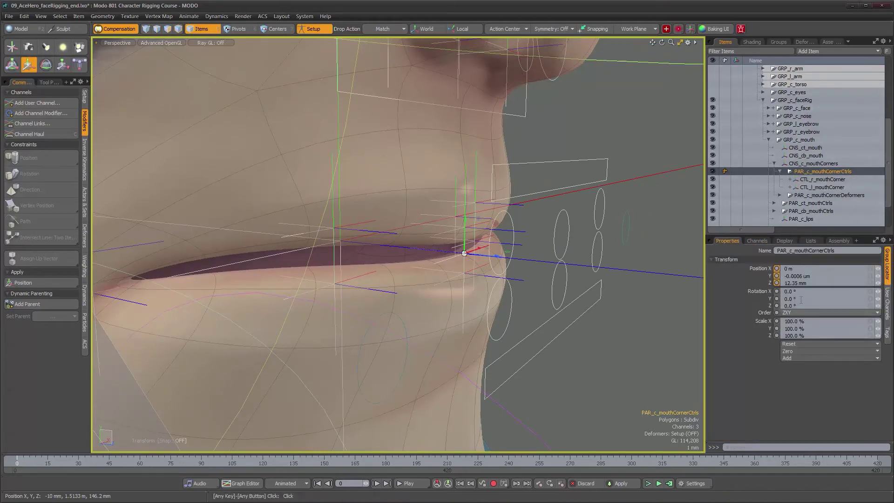
click(790, 351)
click(790, 371)
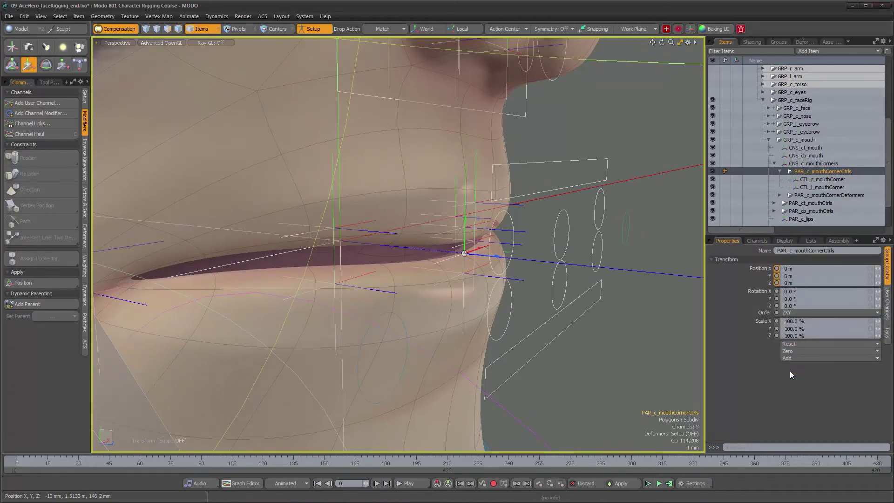
Zero all transforms of the CTL_r_mouthCorner and CTL_l_mouthCorner controls together.
click(812, 178)
alt+drag(622, 256, 550, 274)
scroll(549, 275, up, 4)
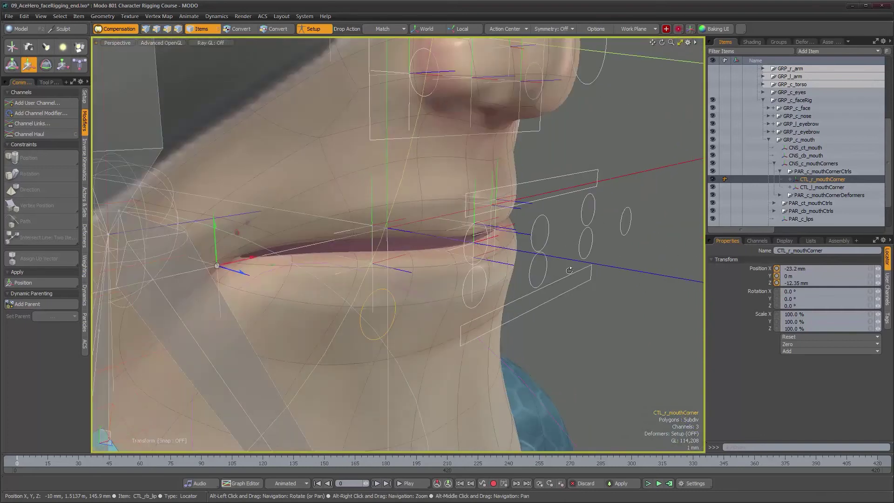
shift+click(829, 185)
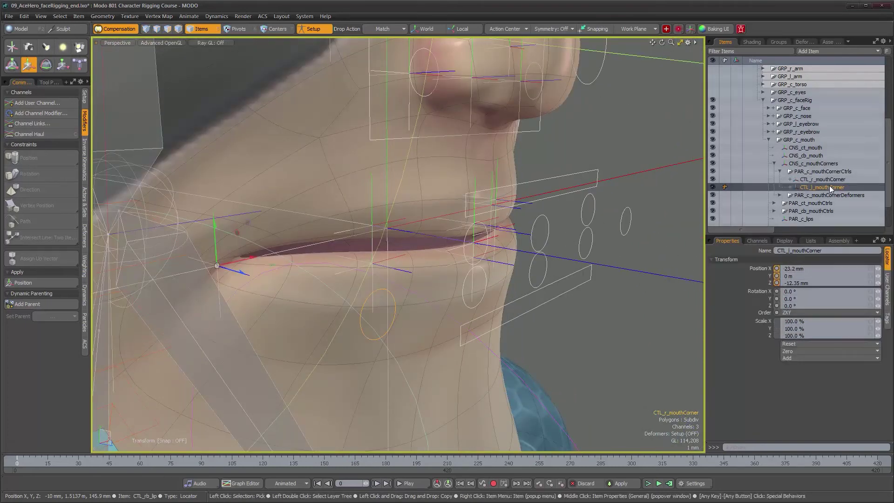
click(810, 352)
click(807, 373)
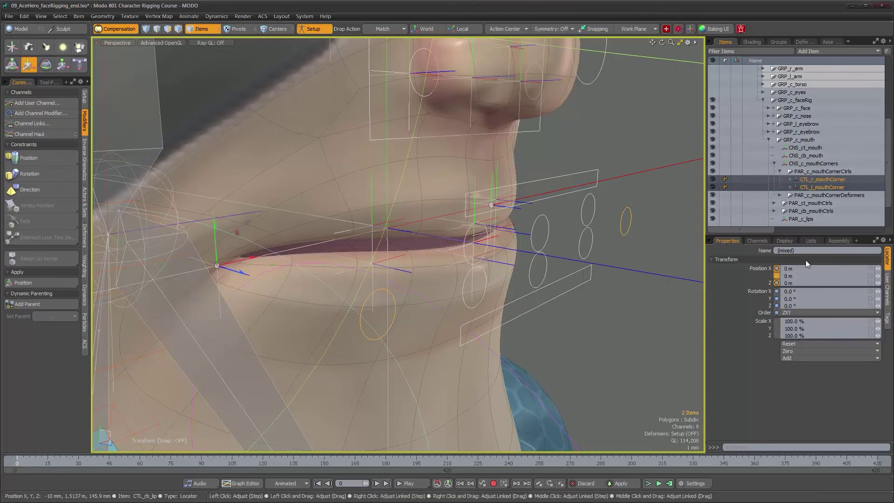
Leave Setup mode and check the transform values of the right and left mouth corner controls.
scroll(478, 201, down, 4)
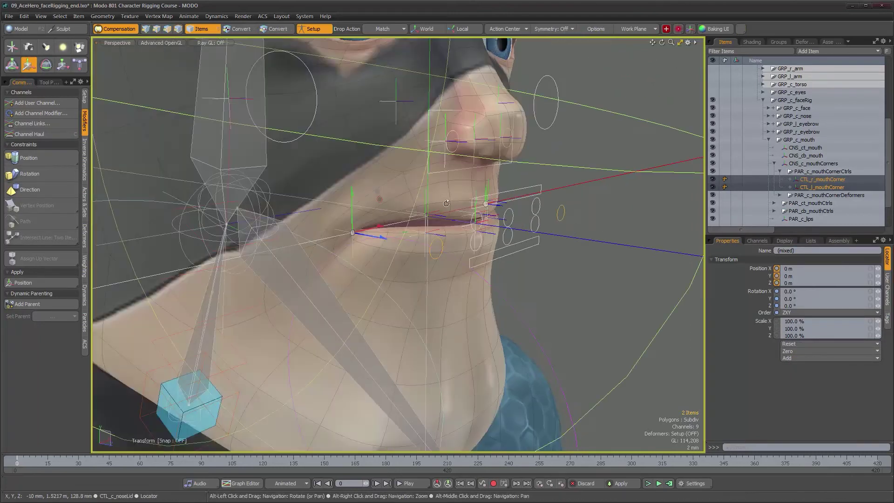
click(311, 29)
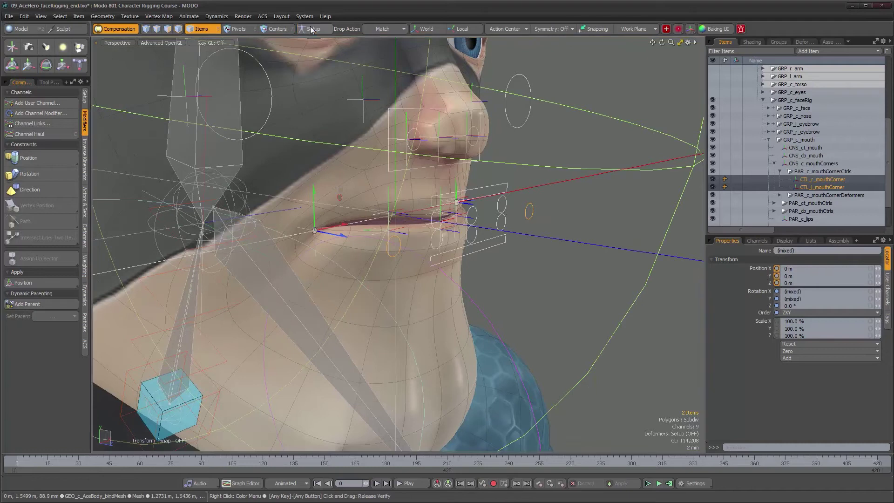
alt+drag(666, 261, 742, 281)
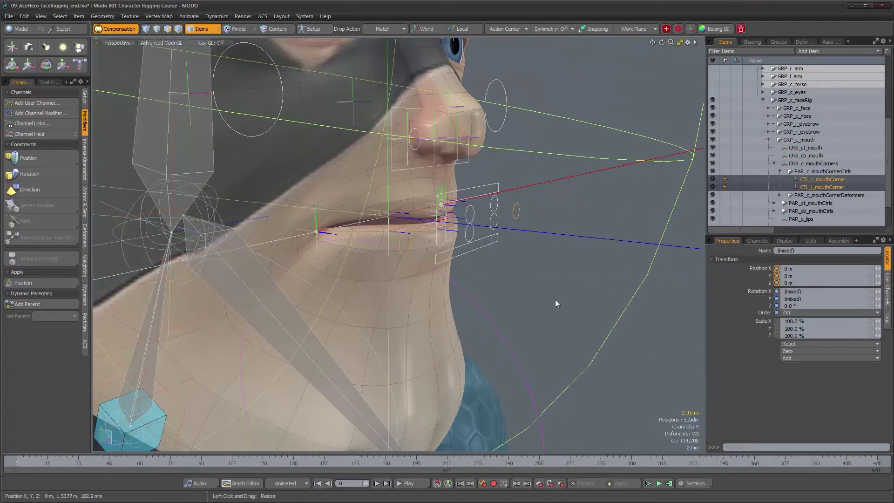
click(552, 284)
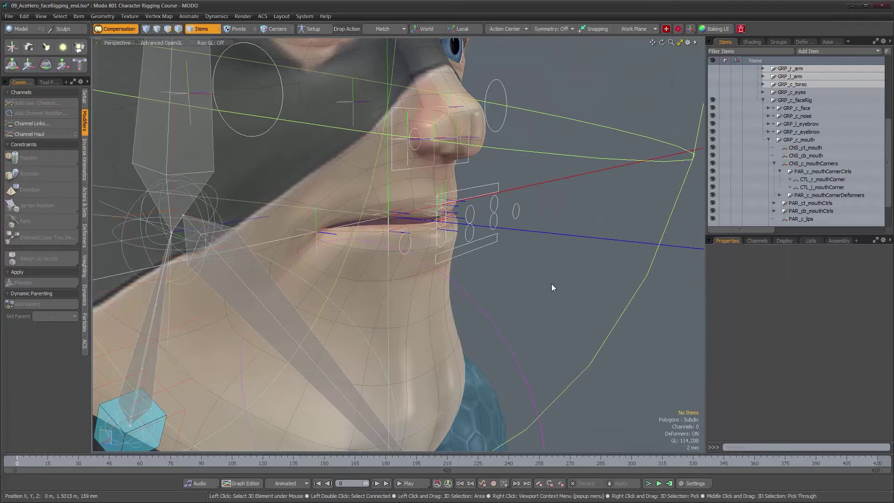
click(817, 179)
click(818, 188)
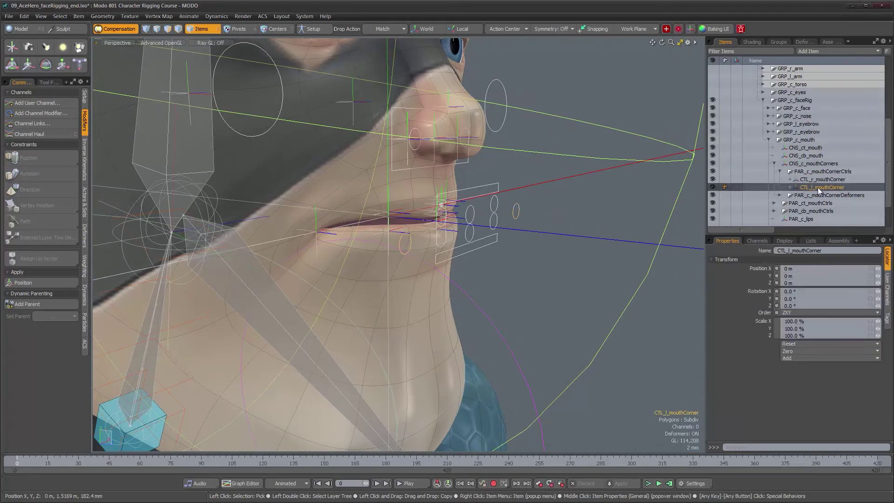
click(819, 179)
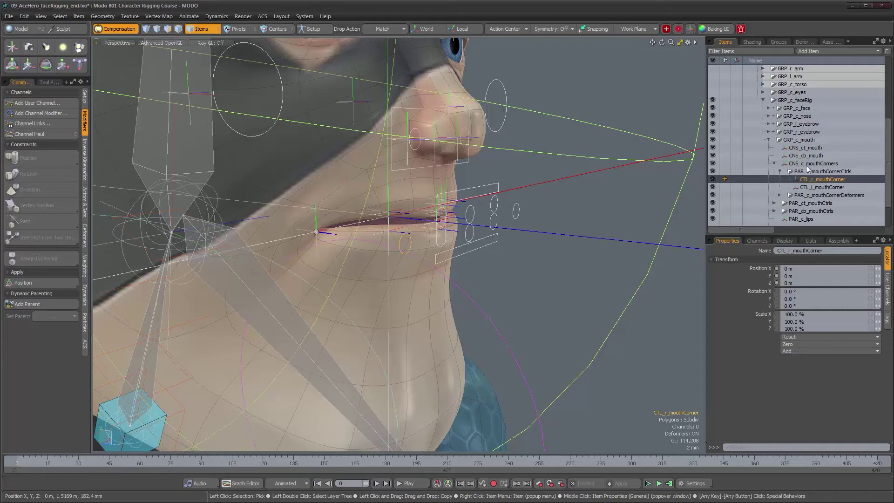
alt+drag(347, 77, 409, 52)
Enter Setup mode and set the display size of the CNS_c_mouthCorners locator to 0.078.
click(322, 29)
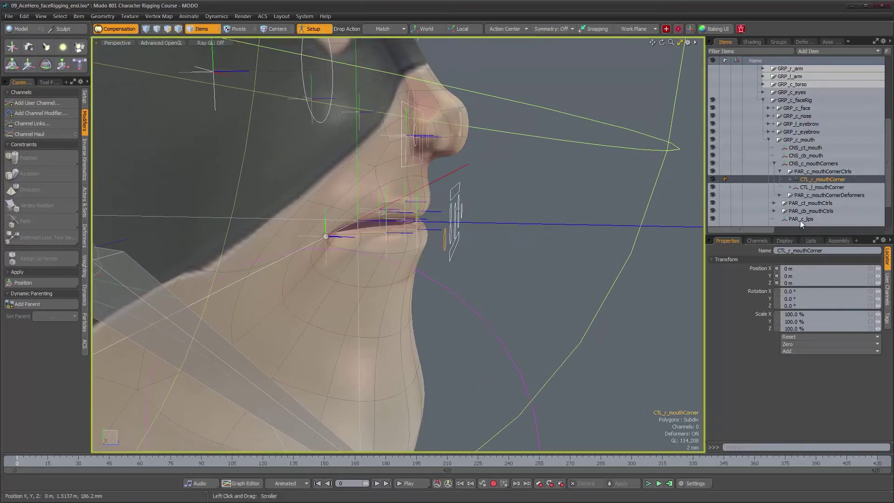
click(801, 164)
alt+drag(573, 261, 548, 275)
alt+right_drag(548, 275, 506, 267)
alt+drag(505, 267, 526, 245)
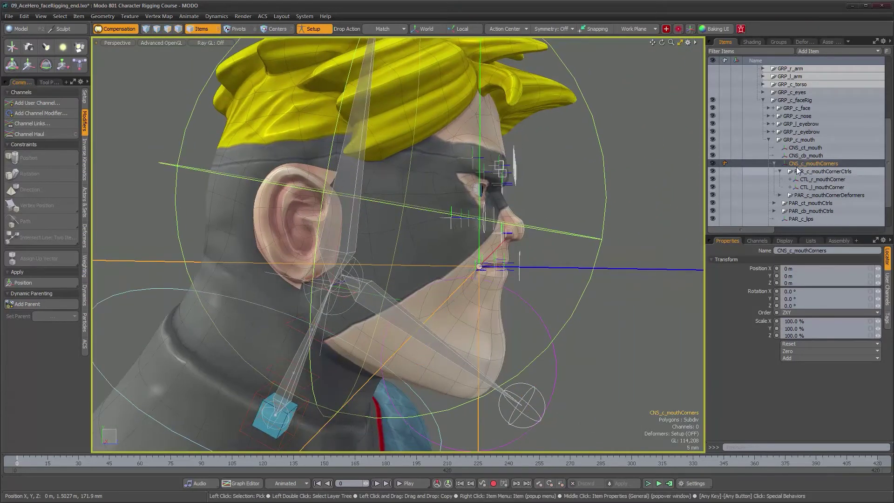
mouse_move(579, 257)
alt+mouse_down()
mouse_move(592, 249)
mouse_move(580, 248)
alt+mouse_up()
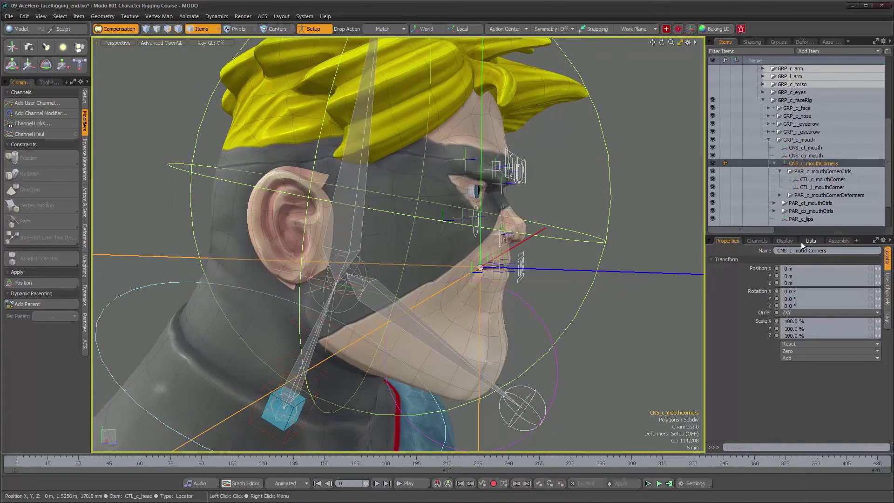
click(800, 242)
drag(878, 277, 877, 277)
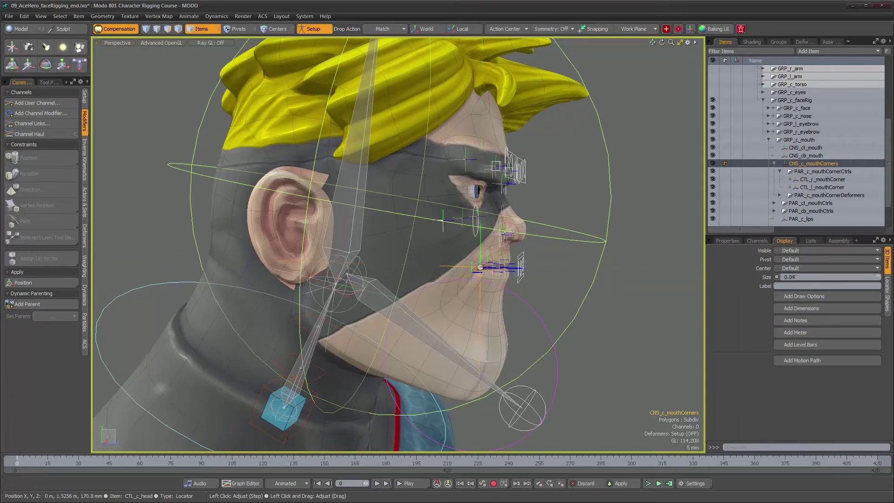
mouse_move(566, 249)
alt+mouse_down()
mouse_move(507, 246)
mouse_move(570, 246)
alt+mouse_up()
scroll(508, 246, up, 4)
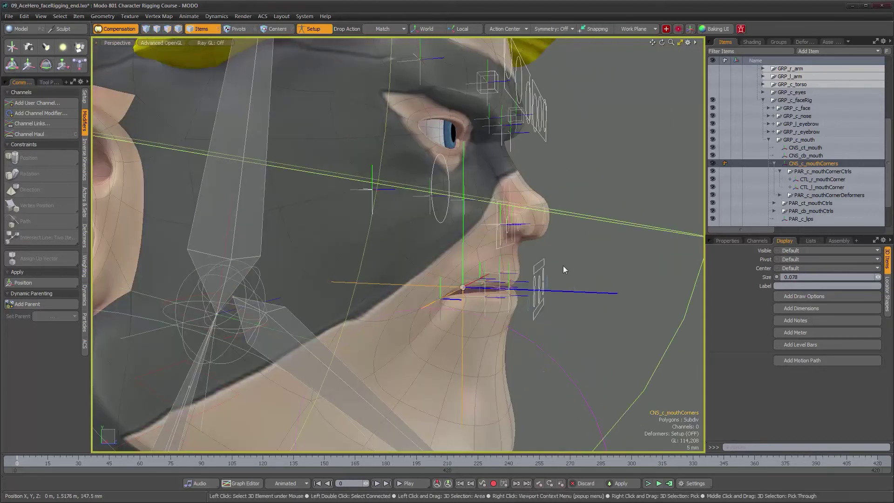
Collapse CNS_c_mouthCorners in the hierarchy and examine the placement of the CNS_ct_mouth locator around the lips.
scroll(820, 209, down, 3)
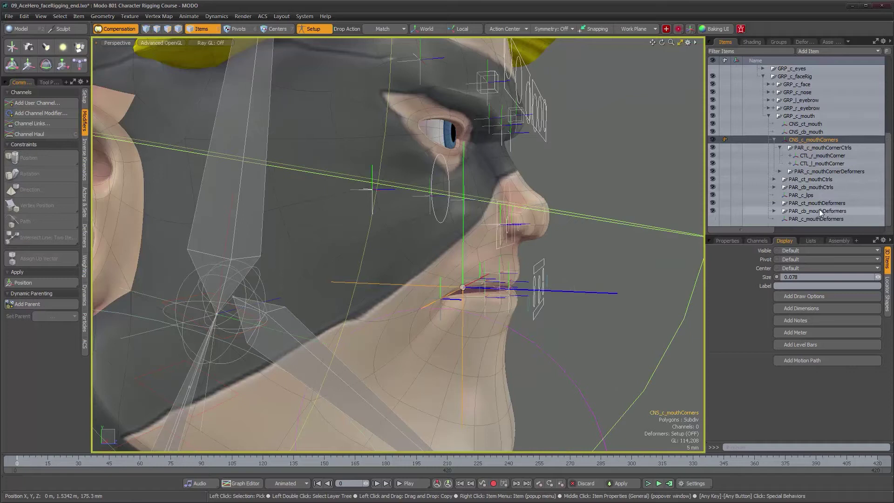
click(775, 140)
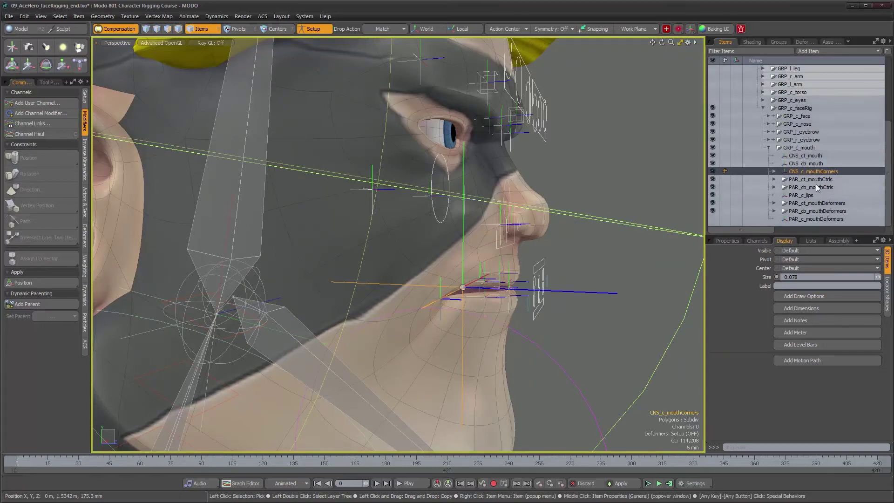
click(803, 157)
mouse_move(513, 273)
alt+mouse_down()
mouse_move(532, 270)
mouse_move(522, 269)
alt+mouse_up()
alt+drag(600, 243, 578, 252)
scroll(578, 261, up, 3)
alt+middle_drag(587, 272, 554, 256)
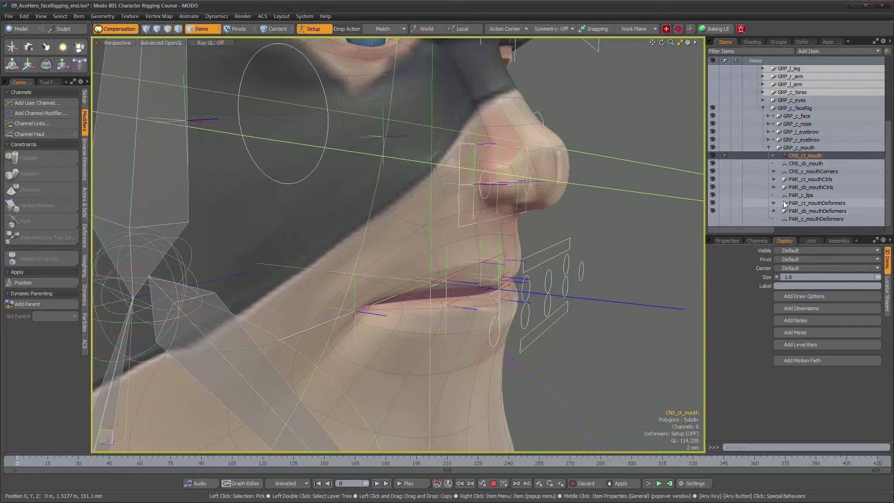
Compare the pivot positions of PAR_ct_mouthCtrls and PAR_ct_mouthDeformers with the CNS_ct_mouth locator.
click(813, 180)
key(y)
alt+drag(547, 285, 534, 287)
alt+right_drag(515, 285, 552, 292)
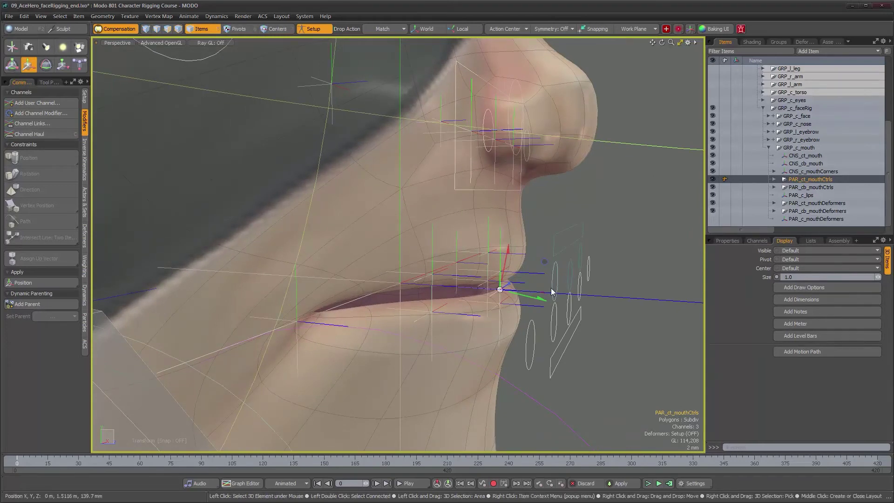
click(816, 202)
alt+drag(672, 247, 486, 302)
alt+right_drag(487, 303, 515, 300)
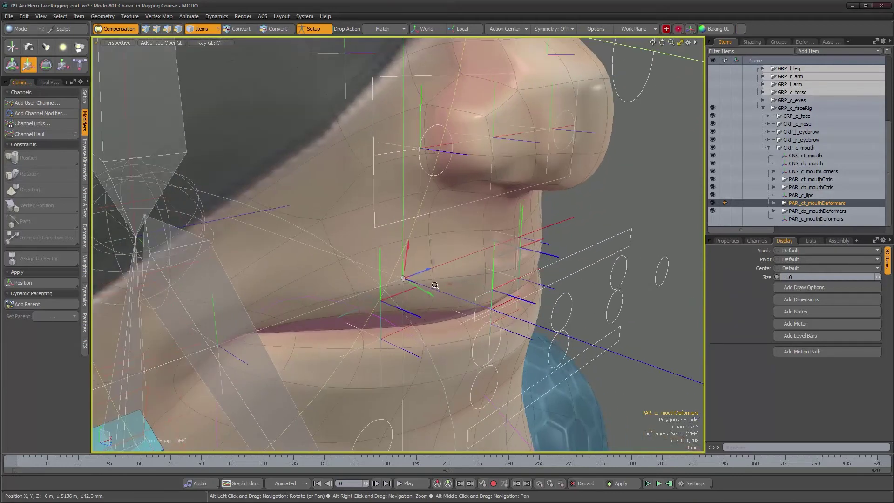
click(715, 222)
click(715, 221)
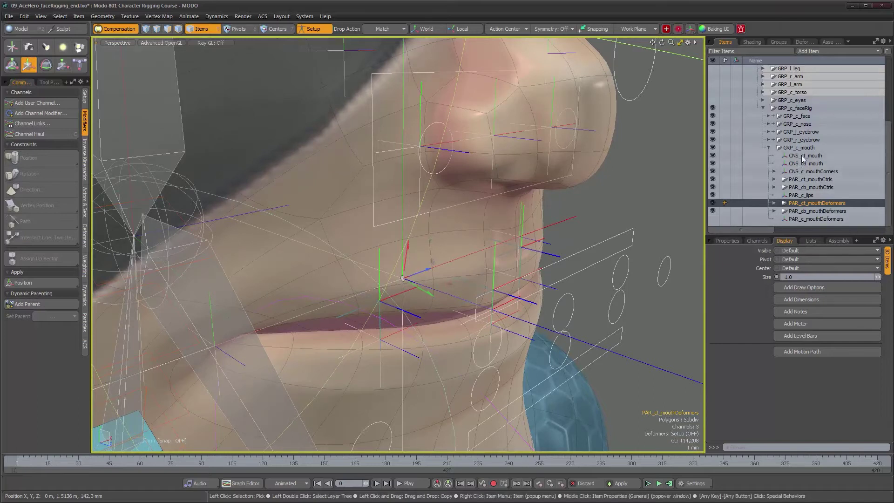
click(801, 156)
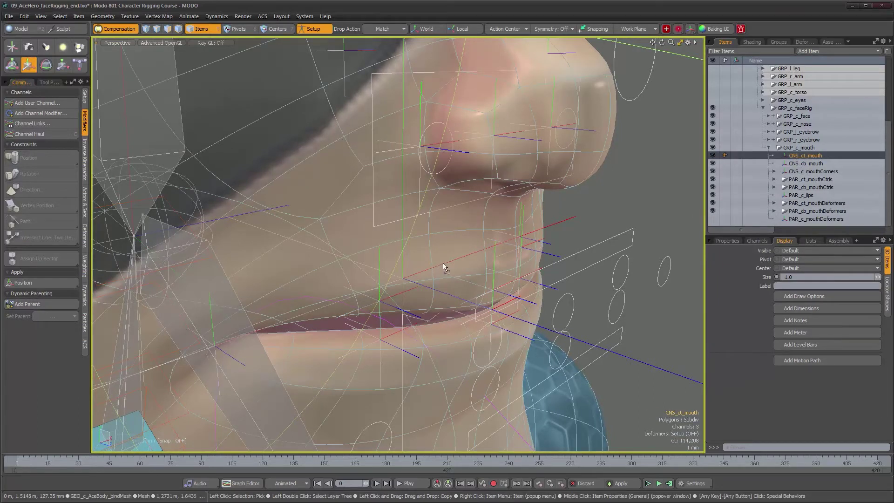
alt+drag(444, 264, 521, 264)
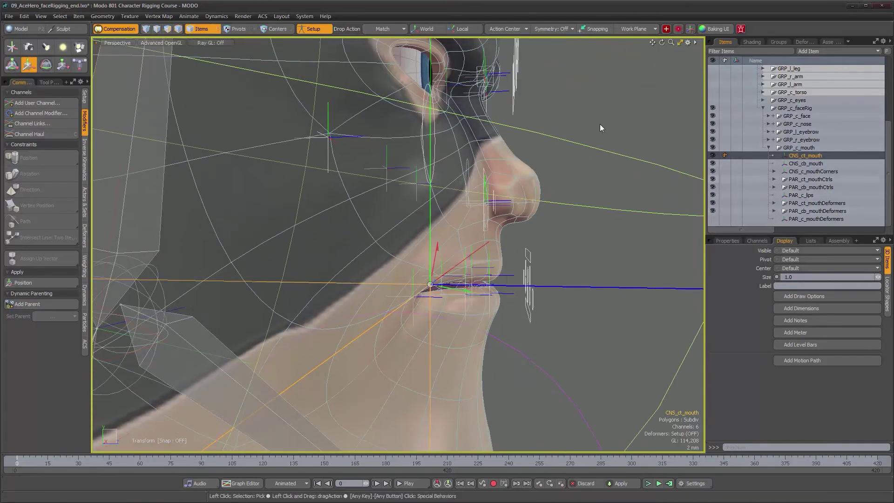
Parent PAR_ct_mouthDeformers and PAR_ct_mouthCtrls under CNS_ct_mouth and expand it to show both groups.
click(794, 204)
drag(793, 209, 797, 154)
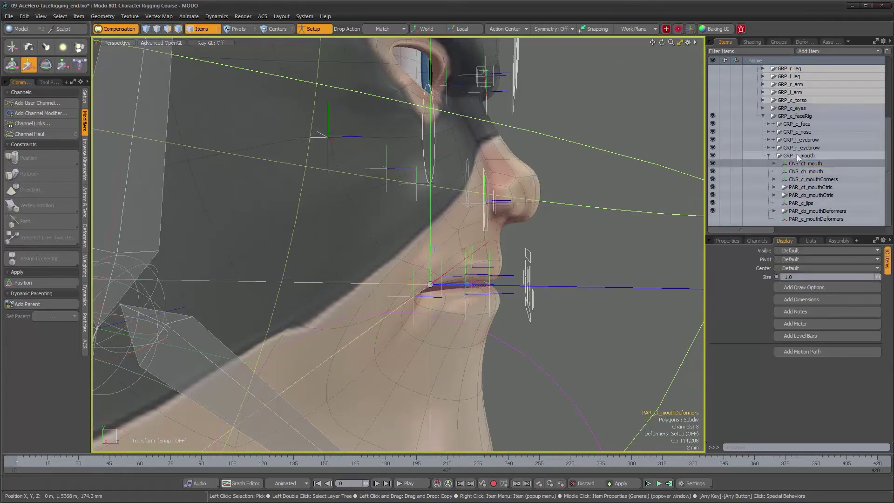
click(793, 164)
alt+drag(547, 247, 532, 253)
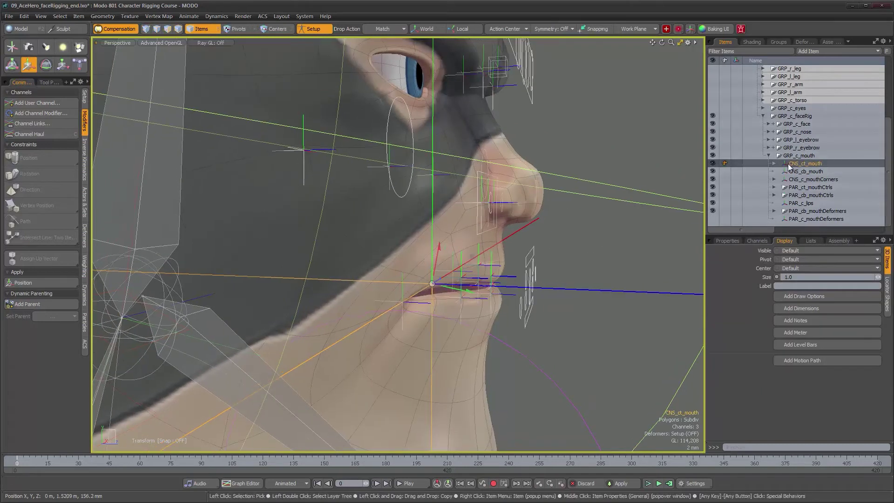
click(792, 188)
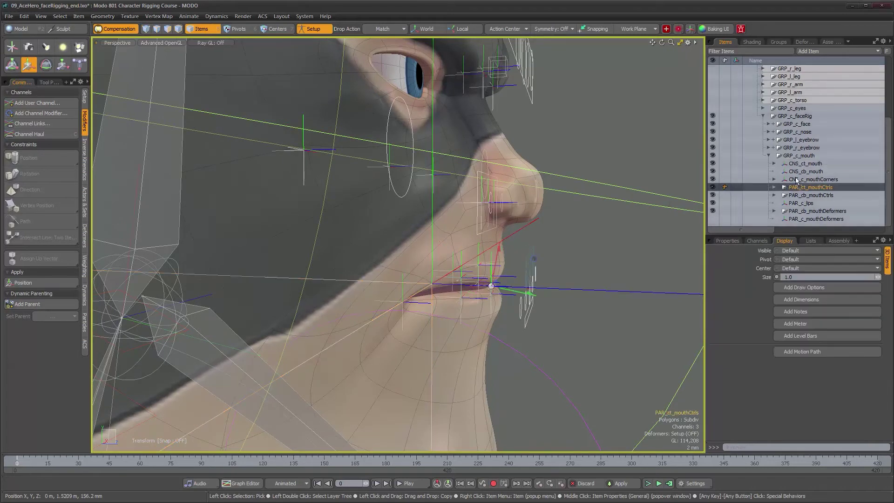
drag(798, 165, 798, 163)
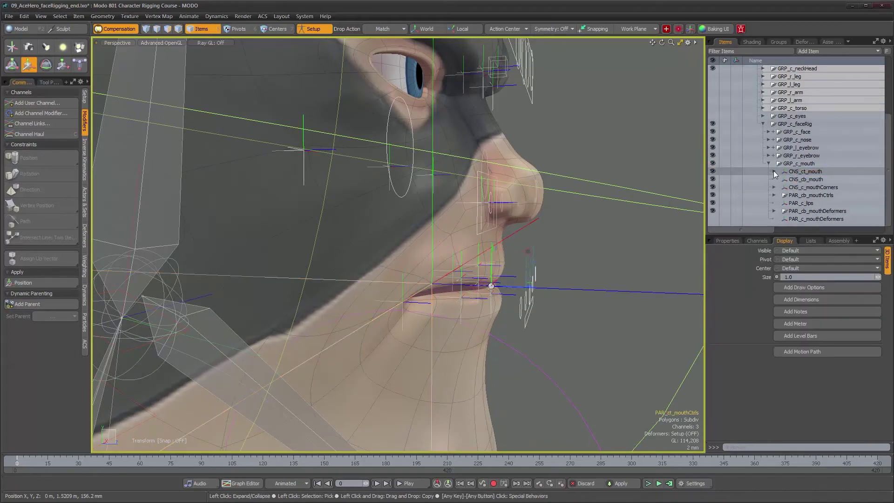
click(774, 171)
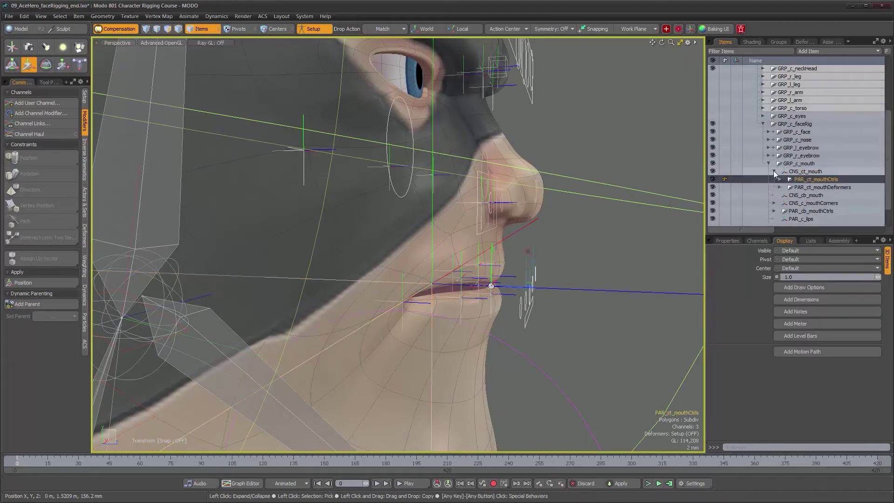
Compare the transform channels of PAR_ct_mouthCtrls and CNS_ct_mouth, and zero all transforms of PAR_ct_mouthCtrls.
click(755, 241)
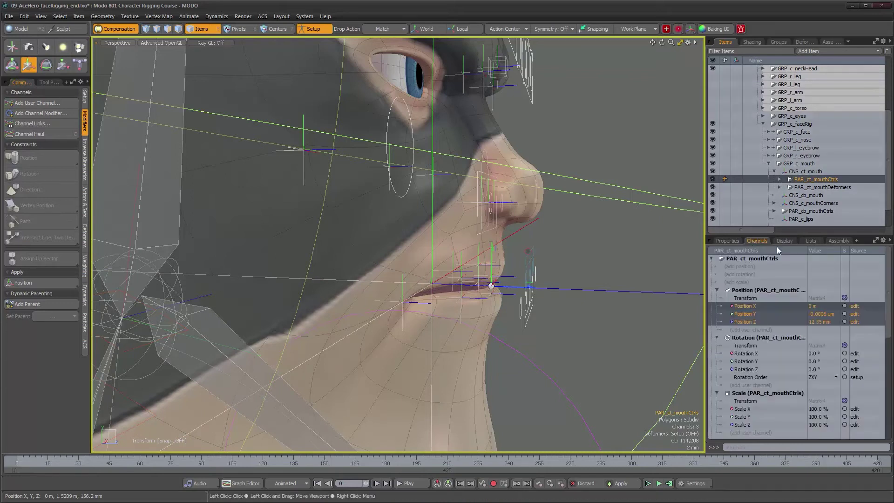
click(803, 172)
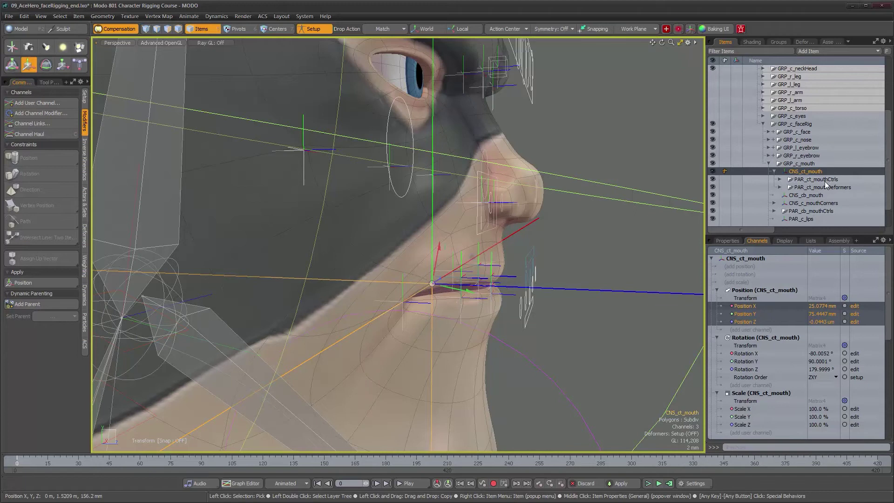
click(729, 242)
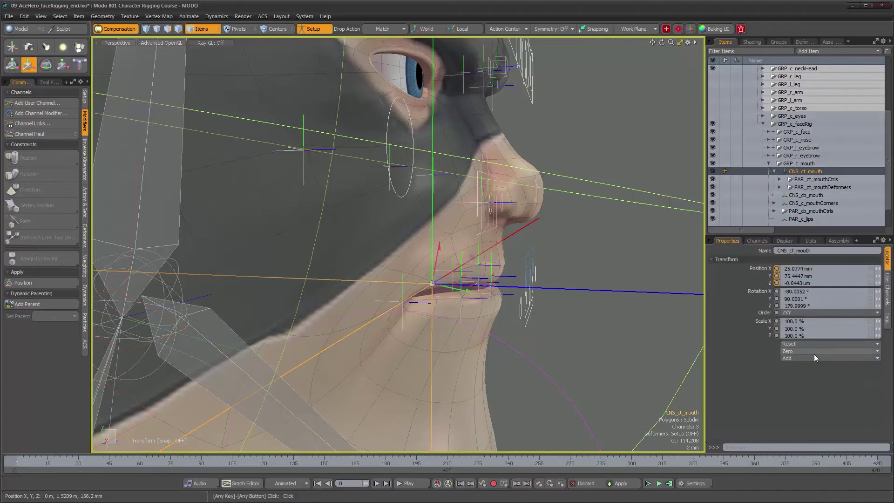
click(808, 181)
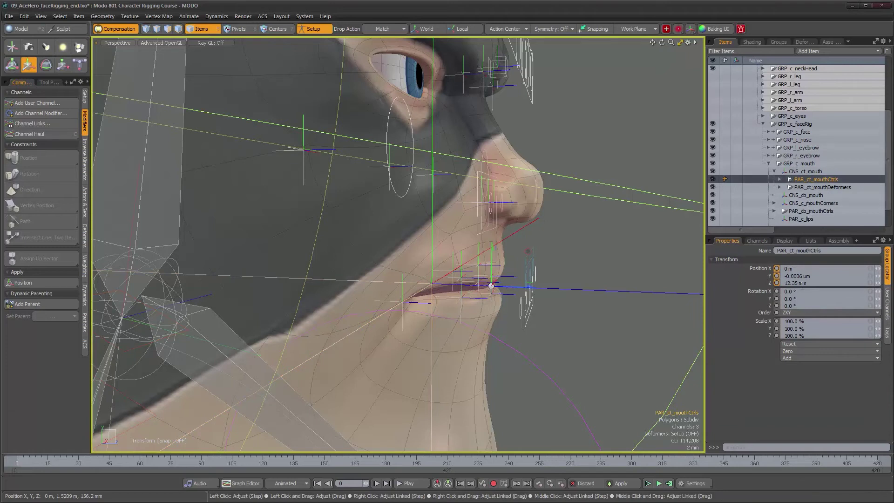
click(808, 344)
click(809, 373)
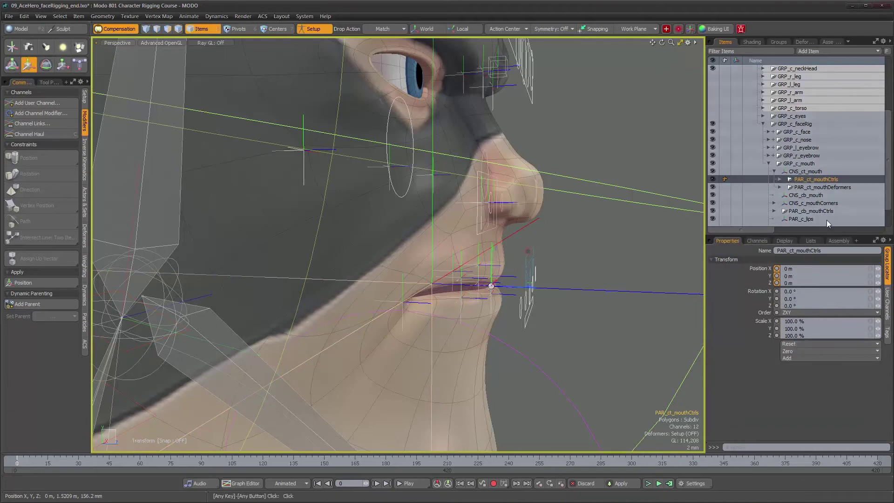
Check the position, rotation and scale channels of PAR_ct_mouthDeformers and PAR_ct_mouthCtrls.
click(826, 188)
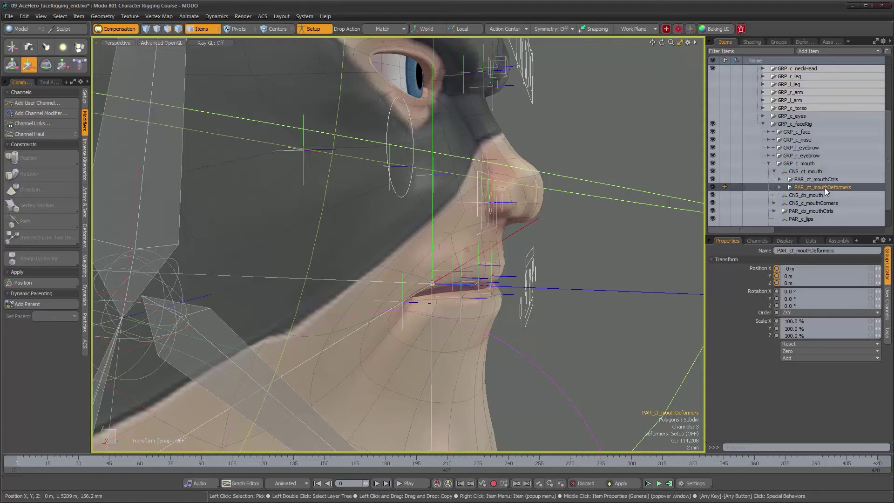
click(758, 241)
scroll(840, 327, down, 3)
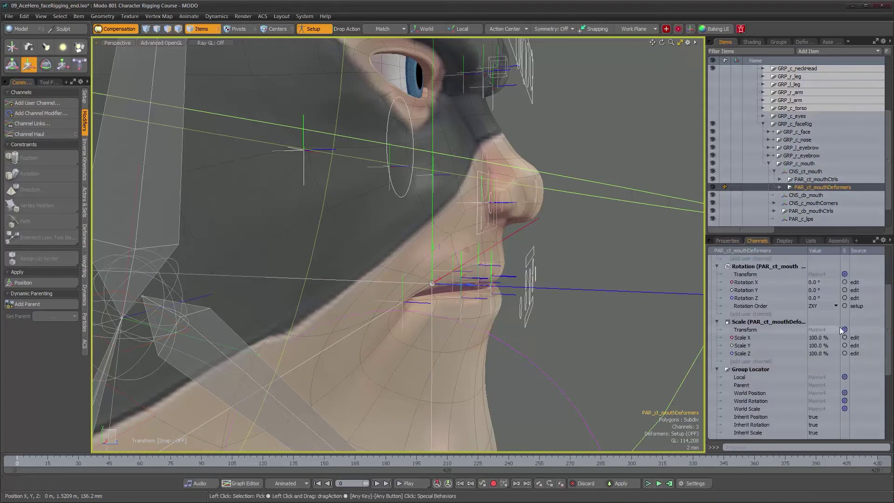
scroll(840, 327, up, 3)
alt+drag(565, 296, 768, 204)
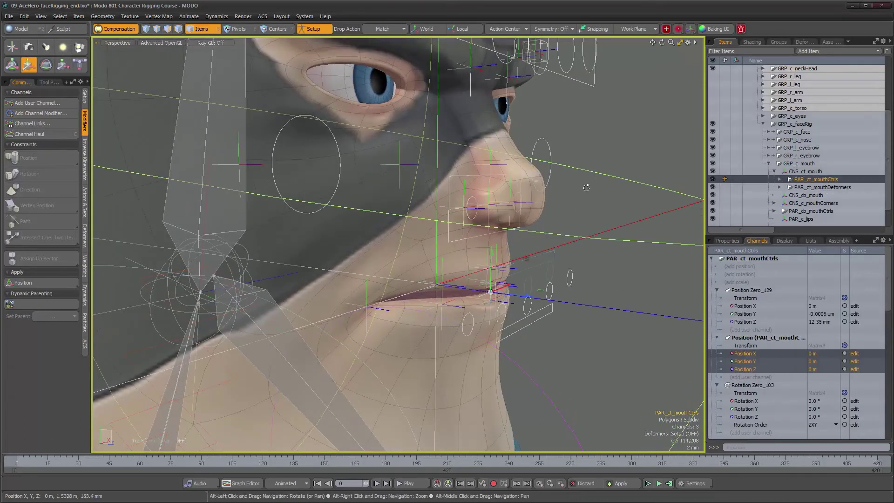
Switch Setup mode off and back on to check the mouth controls on the face.
alt+drag(577, 205, 550, 194)
scroll(550, 193, down, 3)
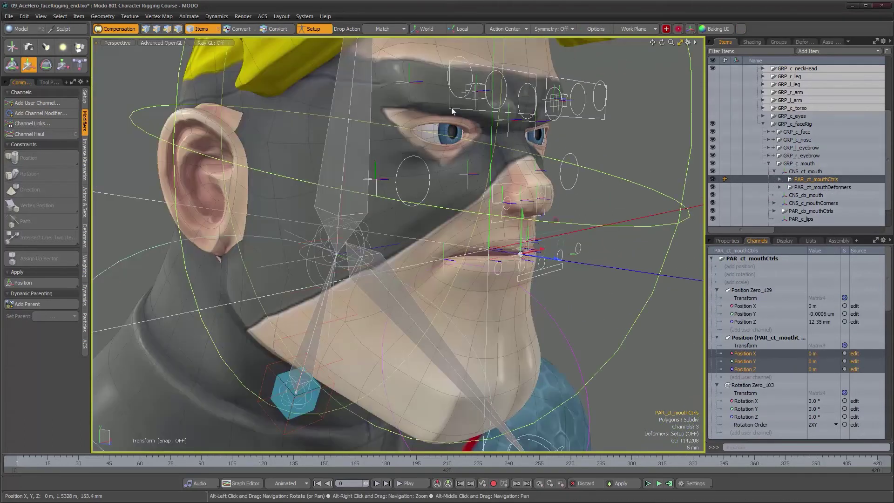
click(317, 27)
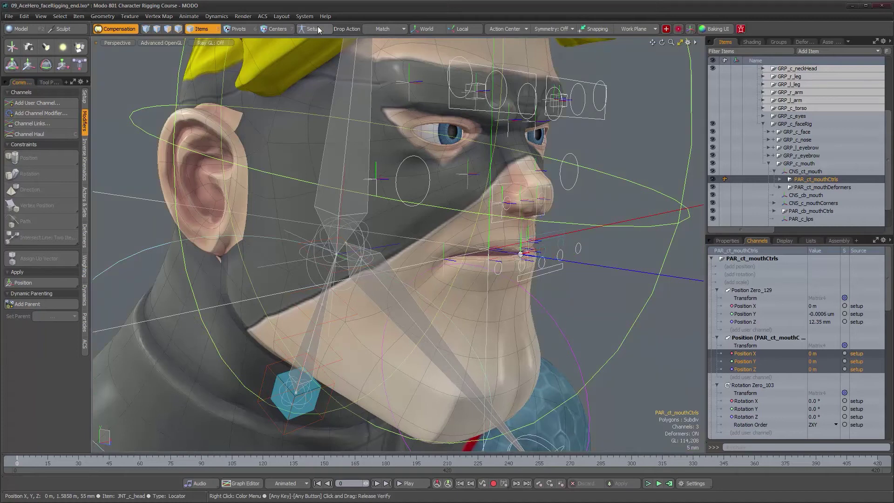
click(317, 27)
alt+drag(534, 217, 542, 232)
Add the head joint JNT_c_head as a dynamic parent of the CNS_ct_mouth locator.
click(802, 164)
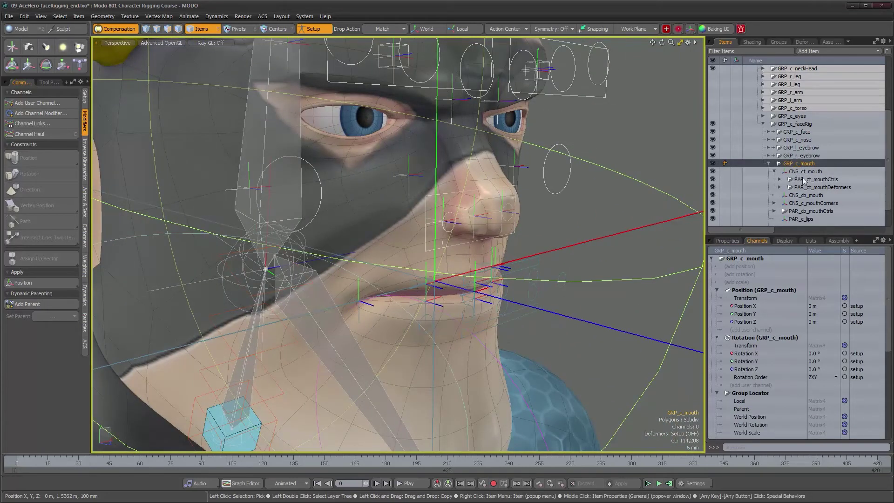
click(807, 171)
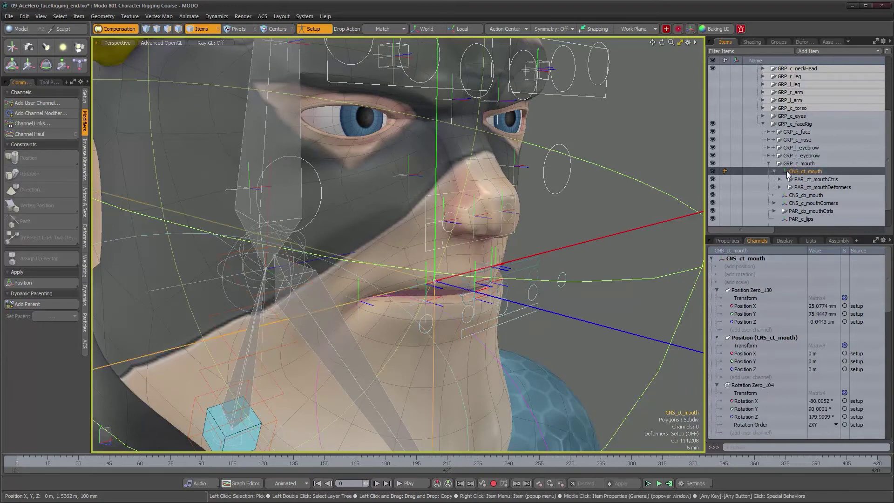
alt+drag(465, 269, 588, 272)
alt+right_drag(587, 272, 394, 182)
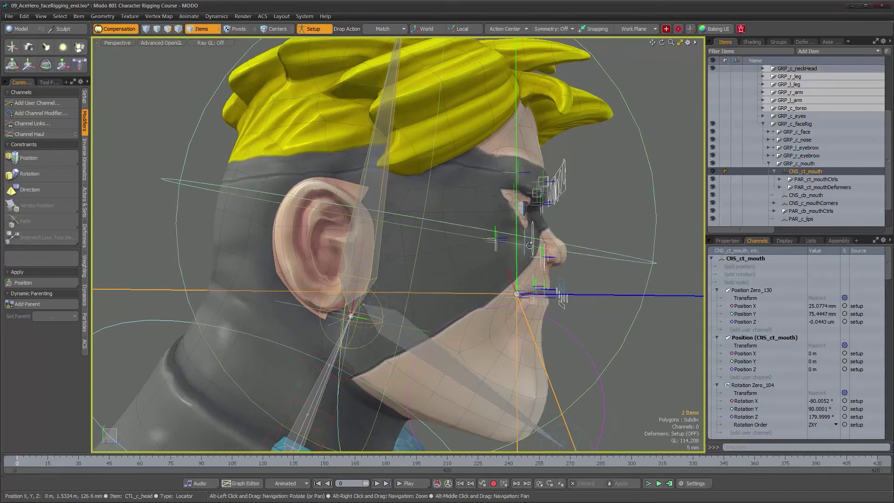
shift+click(308, 207)
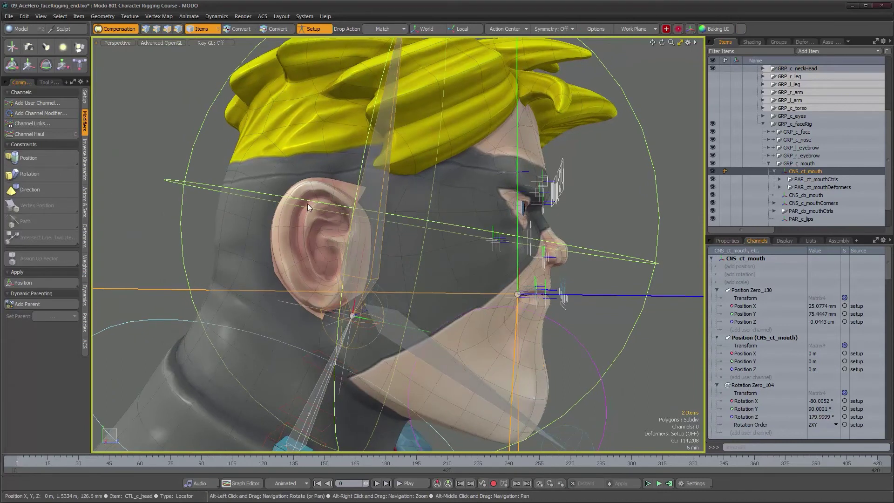
click(36, 304)
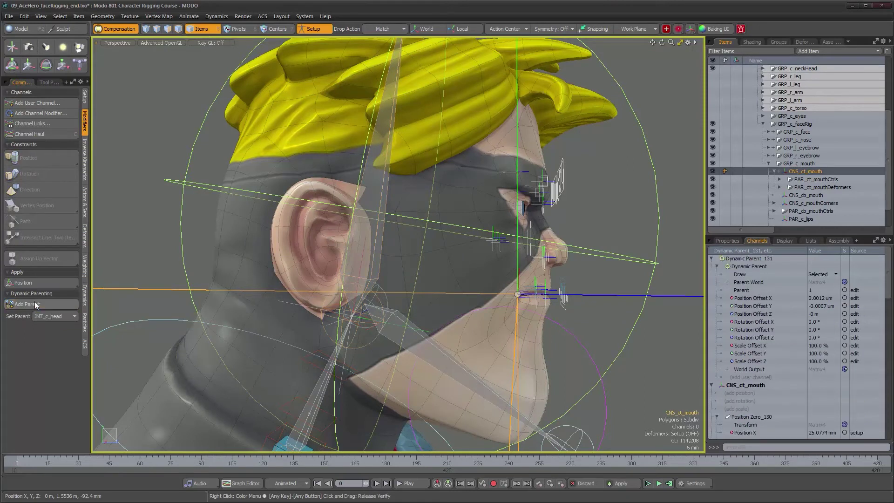
Leave Setup mode and inspect the dynamically parented CNS_ct_mouth locator up close at the mouth.
click(309, 31)
alt+right_drag(461, 298, 415, 303)
alt+drag(415, 298, 461, 276)
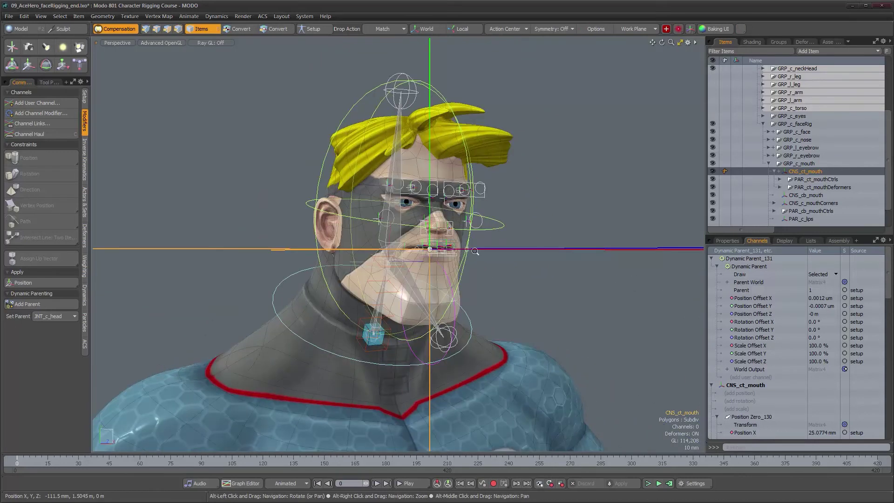
alt+right_drag(475, 251, 554, 255)
alt+drag(554, 255, 570, 271)
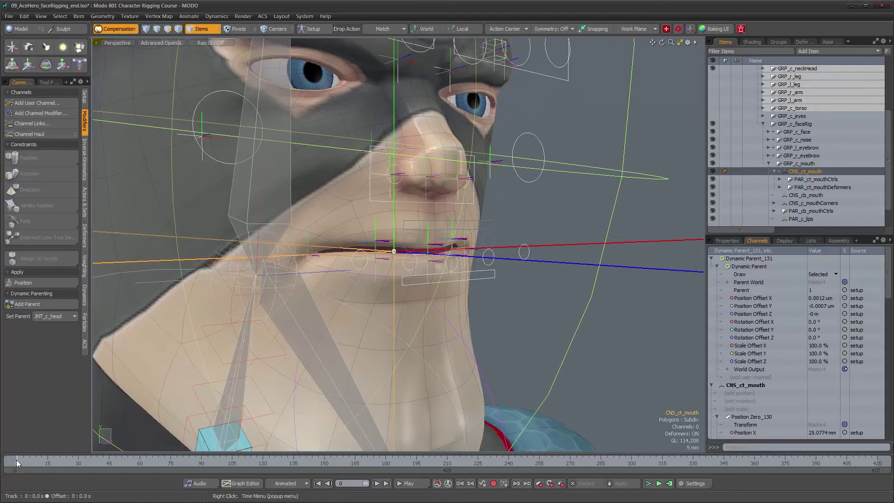
Return the timeline to frame 0, enter Setup mode and bring up the CNS_cb_mouth locator up close at the mouth.
mouse_move(20, 462)
mouse_down()
mouse_move(143, 463)
mouse_move(17, 462)
mouse_up()
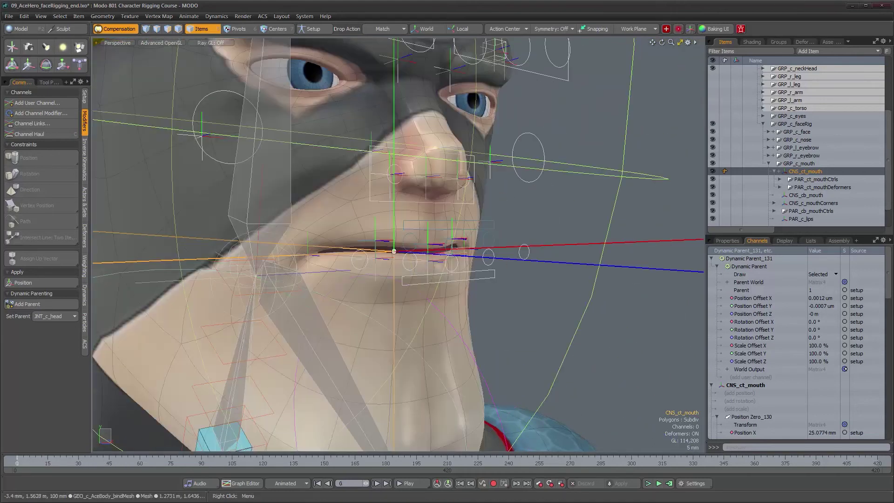
click(318, 30)
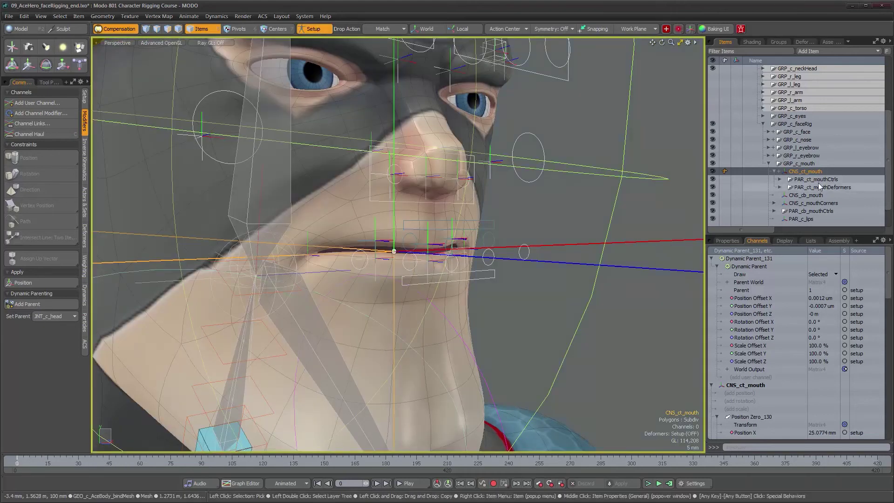
click(775, 172)
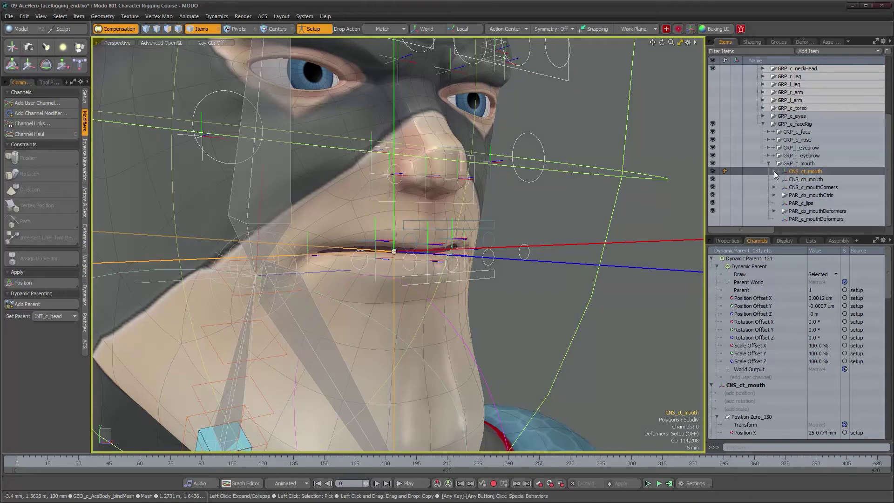
click(809, 180)
alt+drag(470, 228, 566, 241)
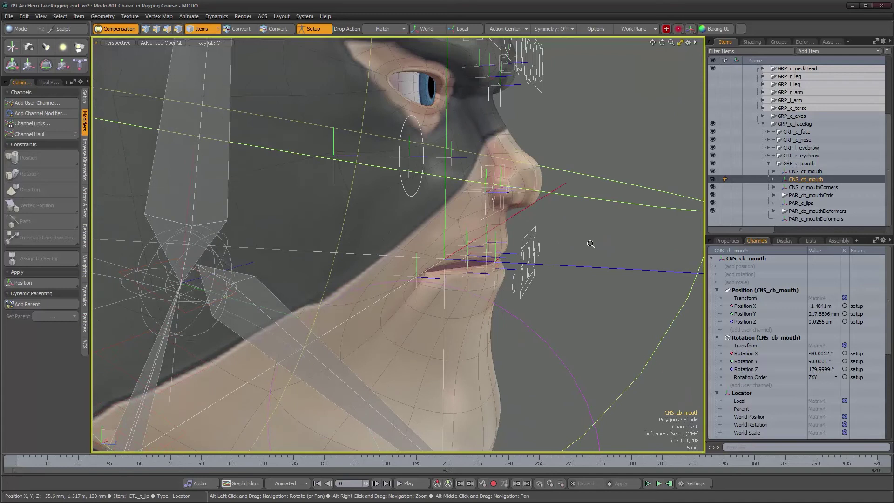
alt+right_drag(591, 244, 600, 244)
alt+drag(558, 247, 573, 248)
alt+right_drag(573, 248, 578, 244)
alt+drag(577, 243, 582, 237)
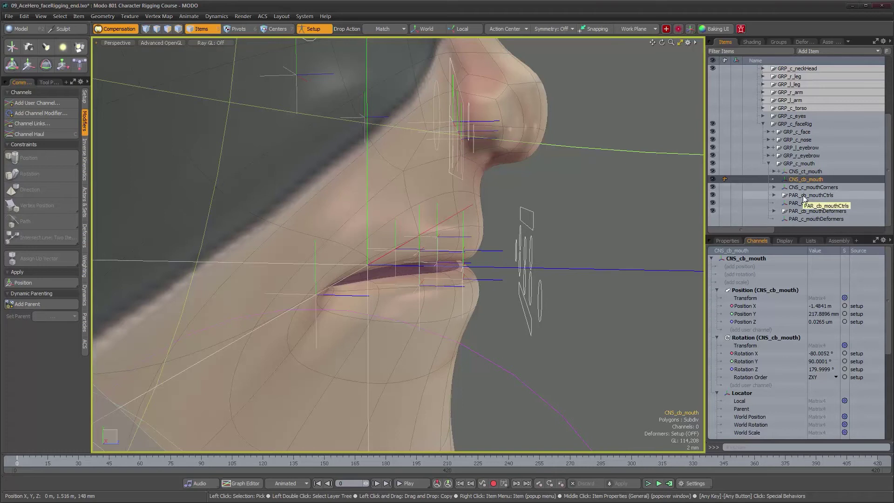
Compare the pivots of PAR_cb_mouthDeformers and PAR_cb_mouthCtrls, and match the CNS_cb_mouth locator's position to PAR_cb_mouthDeformers.
click(818, 212)
alt+drag(490, 279, 442, 302)
key(w)
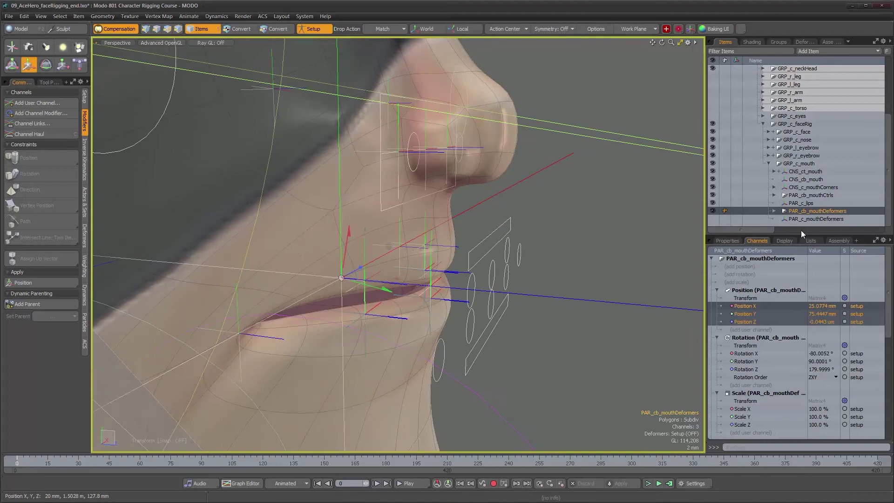
click(810, 196)
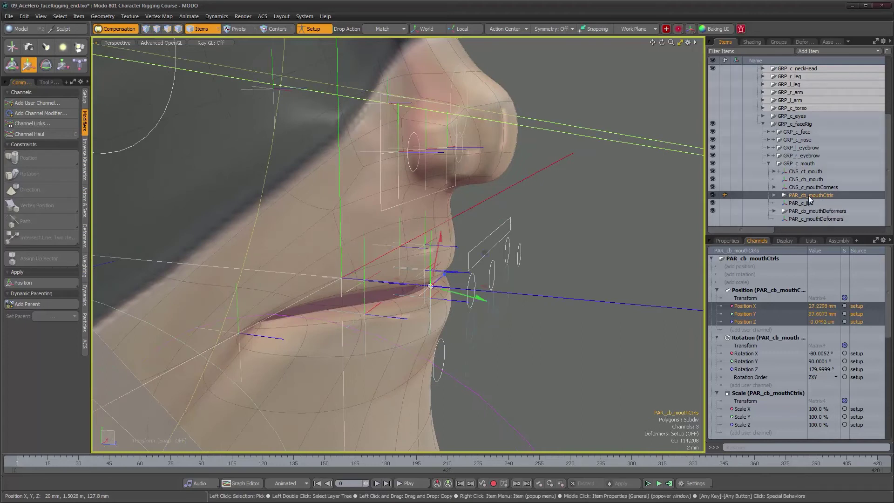
click(809, 211)
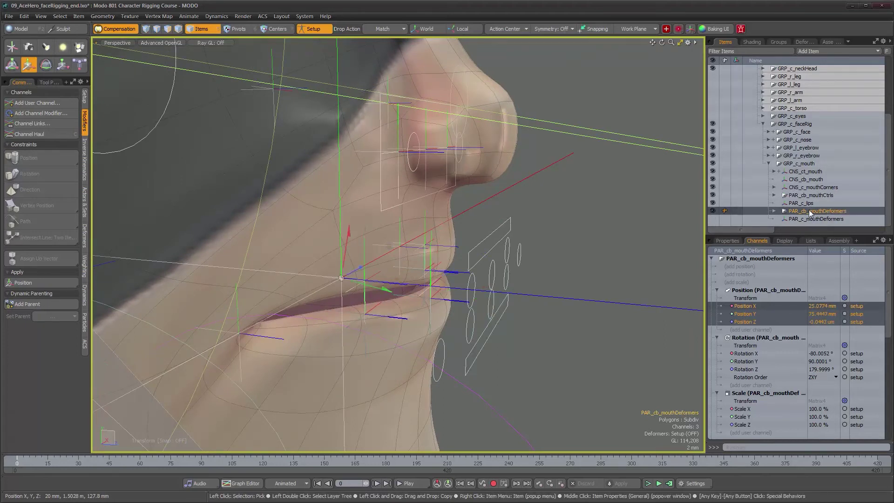
alt+drag(522, 257, 508, 258)
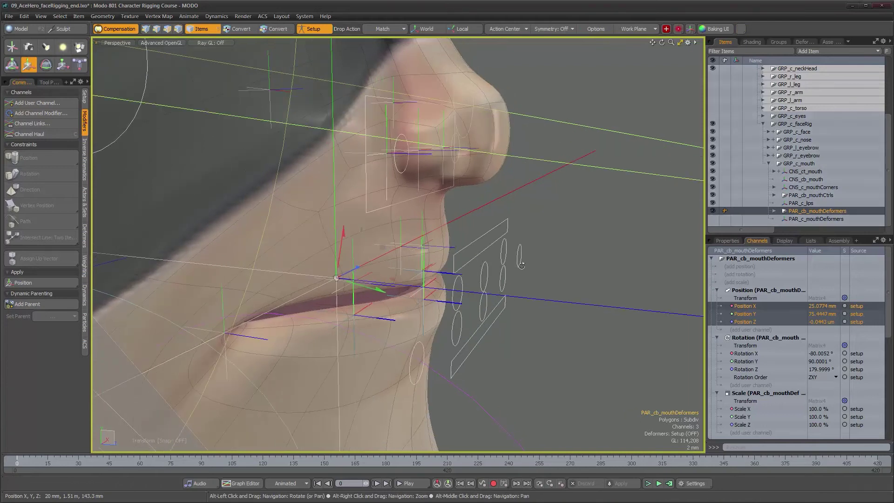
click(806, 179)
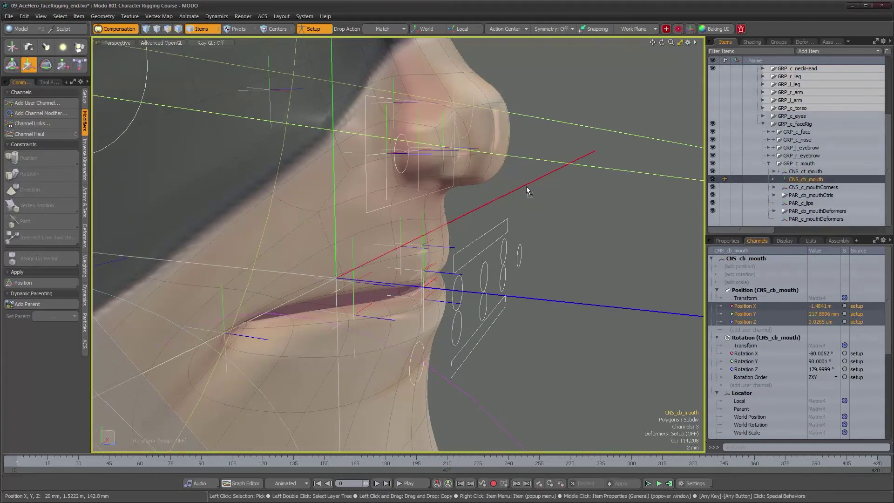
key(y)
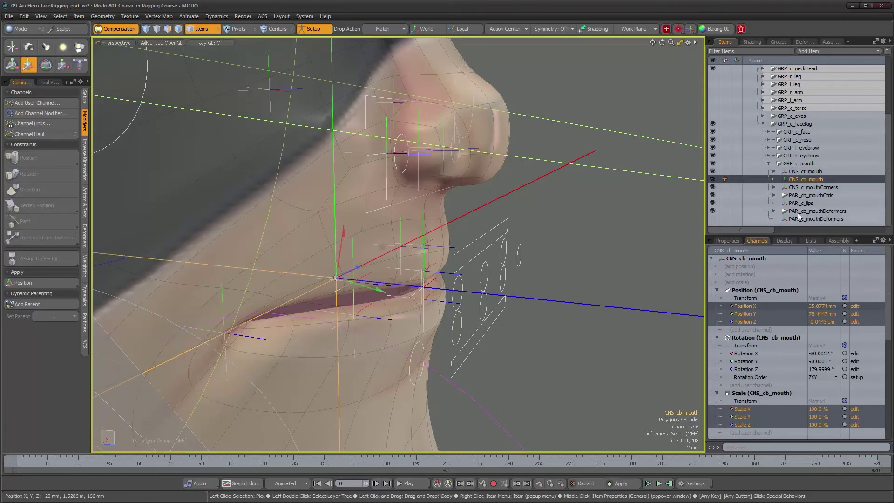
Parent PAR_cb_mouthDeformers and PAR_cb_mouthCtrls under the CNS_cb_mouth locator.
drag(813, 211, 803, 179)
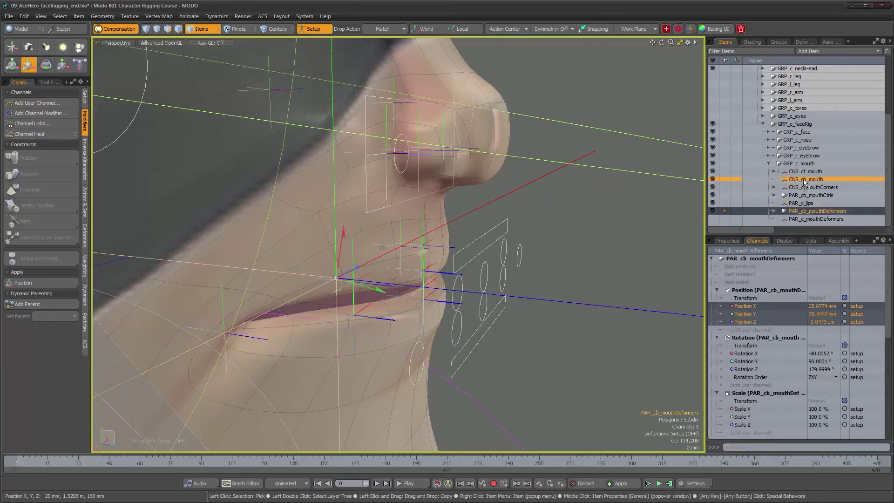
click(802, 204)
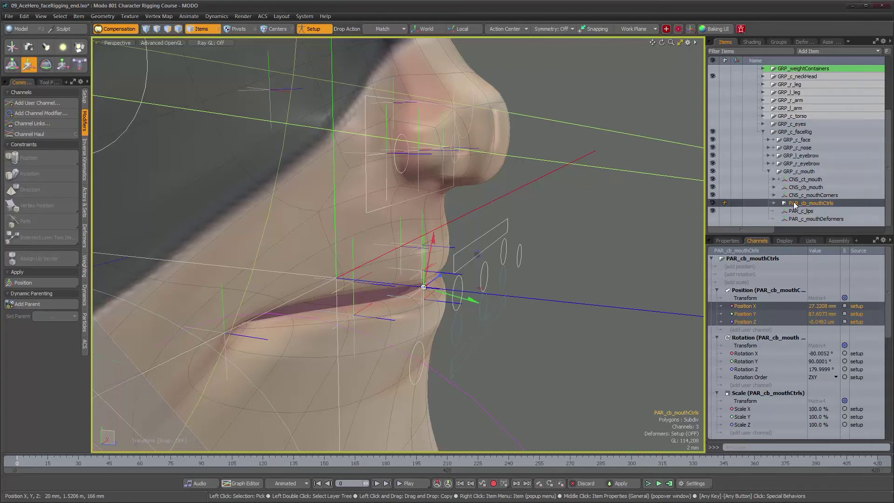
drag(798, 191, 794, 190)
click(774, 195)
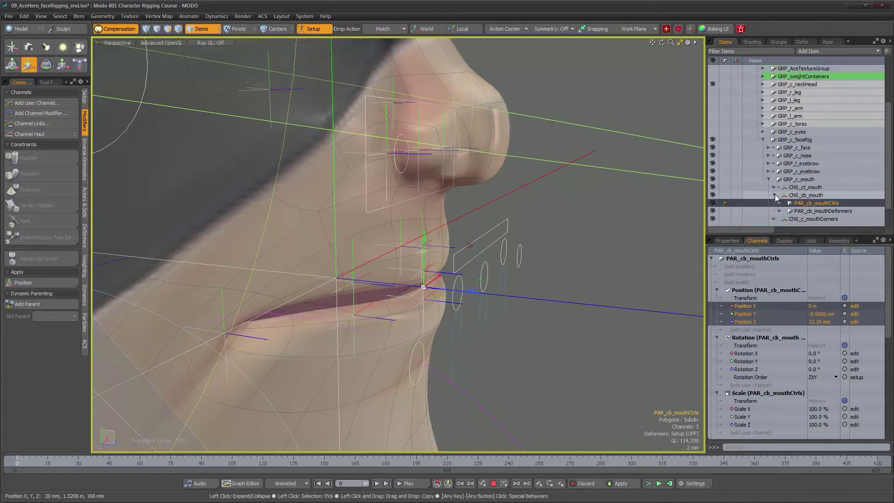
Zero all transforms of the CNS_cb_mouth locator and of the PAR_cb_mouthCtrls group.
click(810, 196)
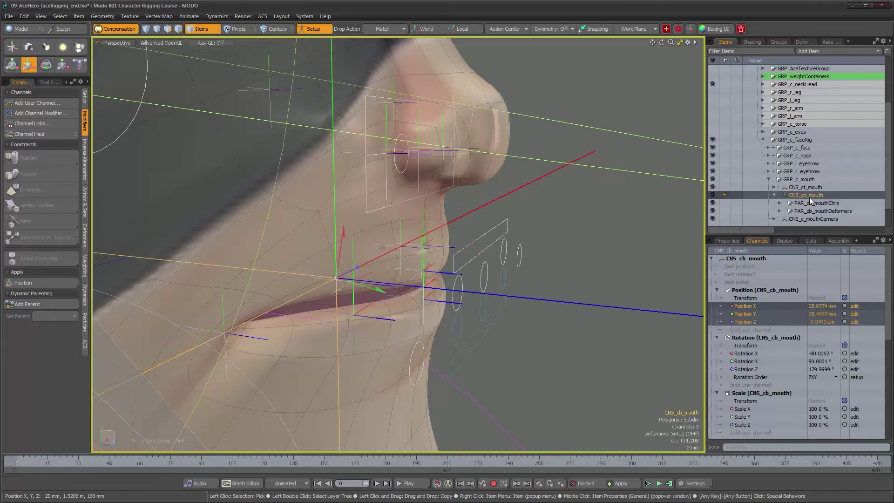
click(727, 241)
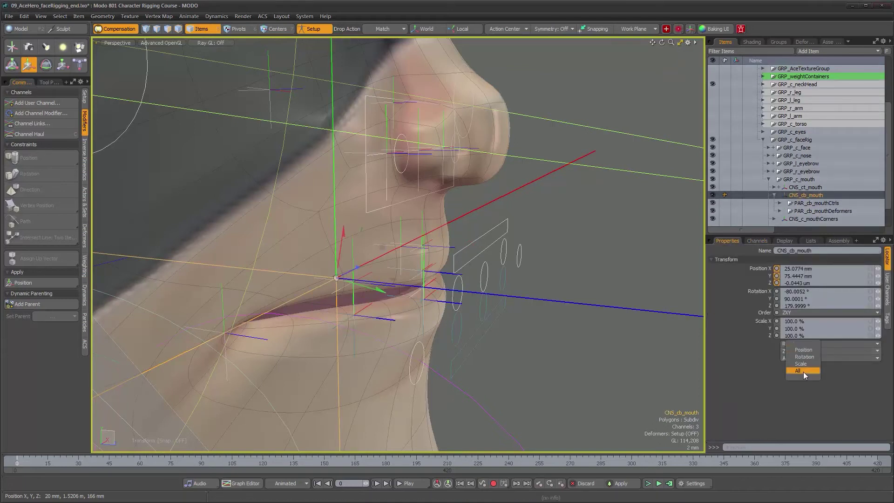
click(803, 371)
click(801, 205)
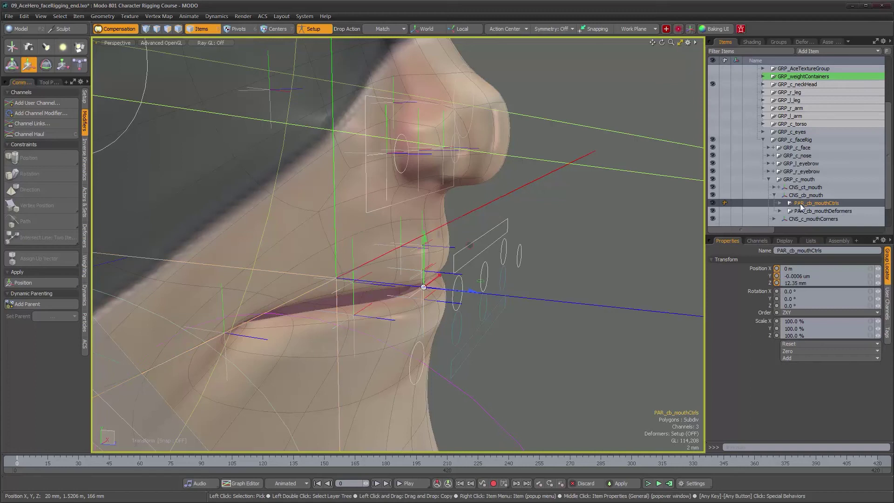
click(806, 344)
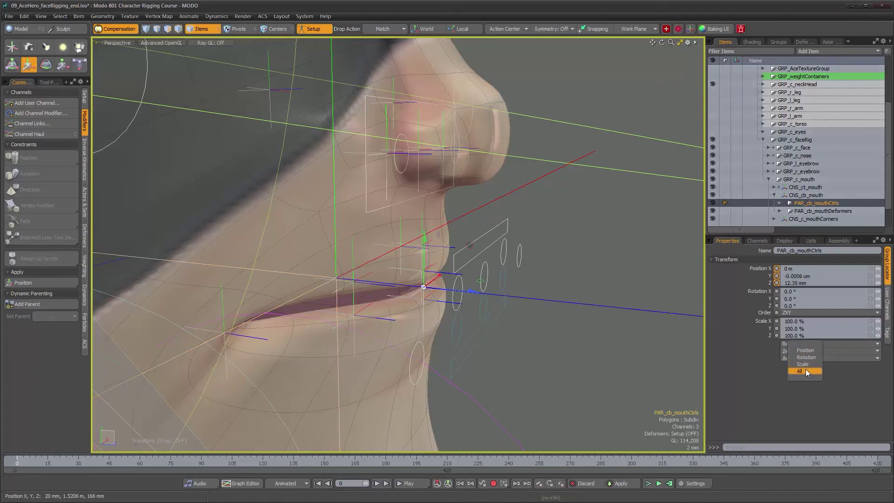
click(806, 370)
Check the channels of PAR_cb_mouthDeformers, and toggle Setup mode off and back on to check the lower mouth controls.
click(808, 210)
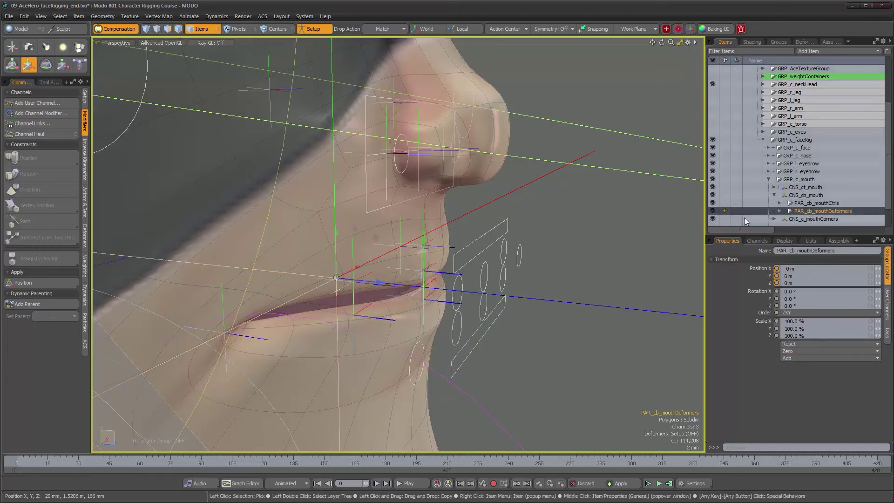
click(757, 241)
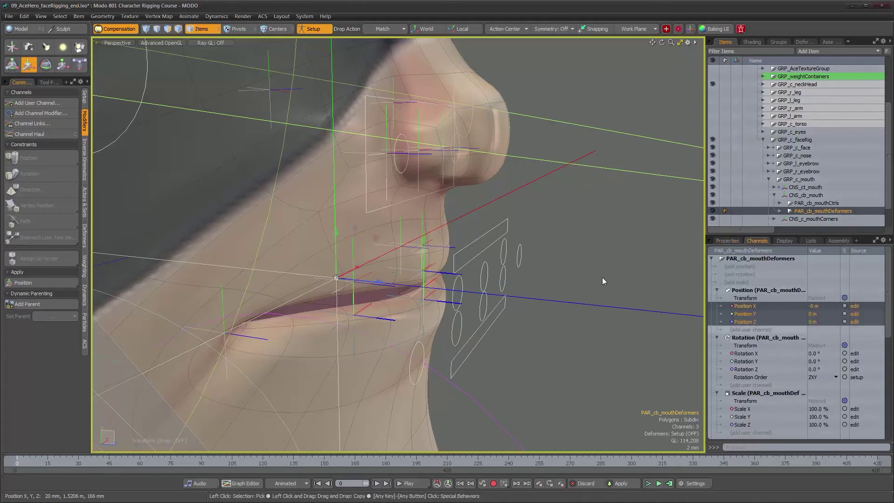
alt+drag(603, 281, 564, 280)
scroll(563, 280, down, 4)
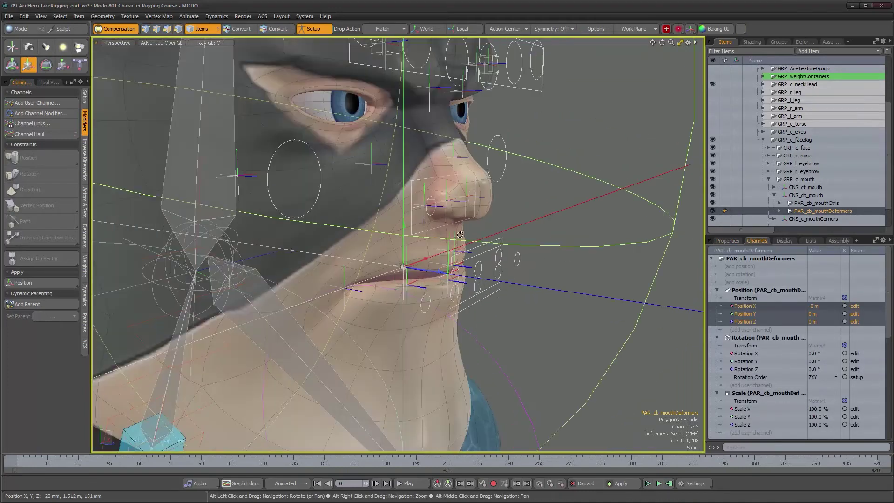
click(305, 30)
click(304, 28)
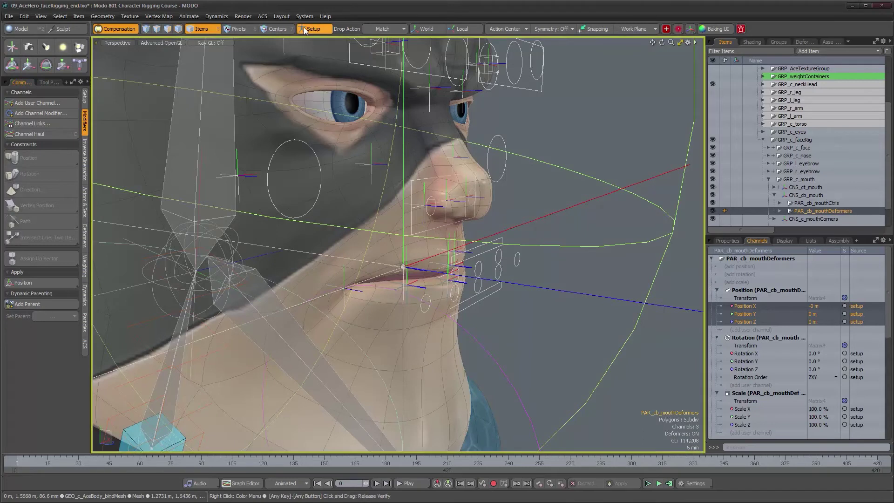
Add the jaw joint JNT_c_jaw as a dynamic parent of the CNS_cb_mouth locator.
click(820, 196)
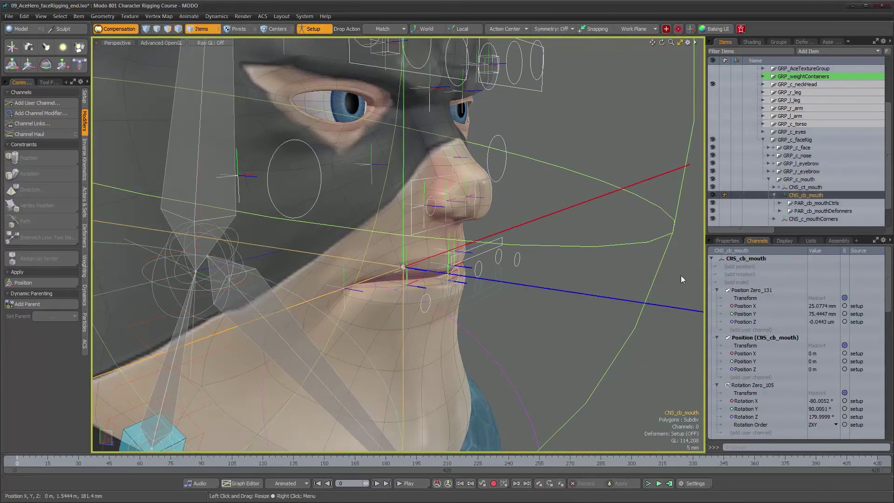
alt+drag(559, 275, 424, 259)
scroll(339, 275, down, 5)
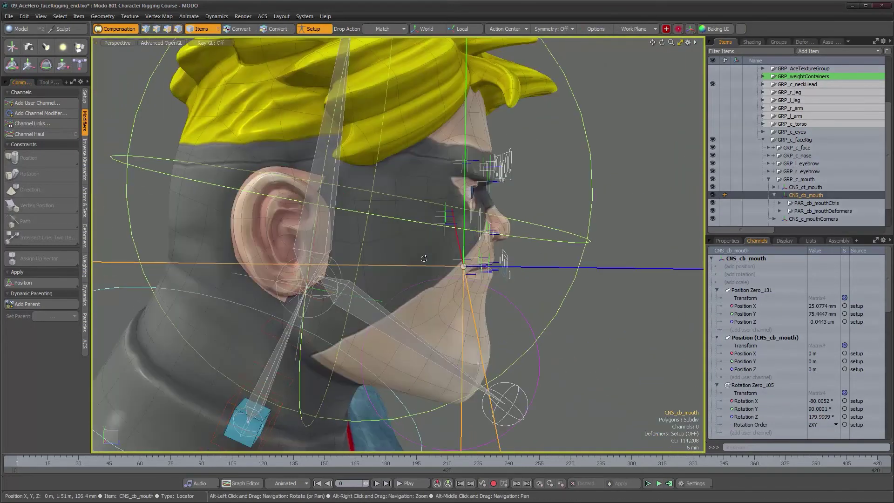
key(shift)
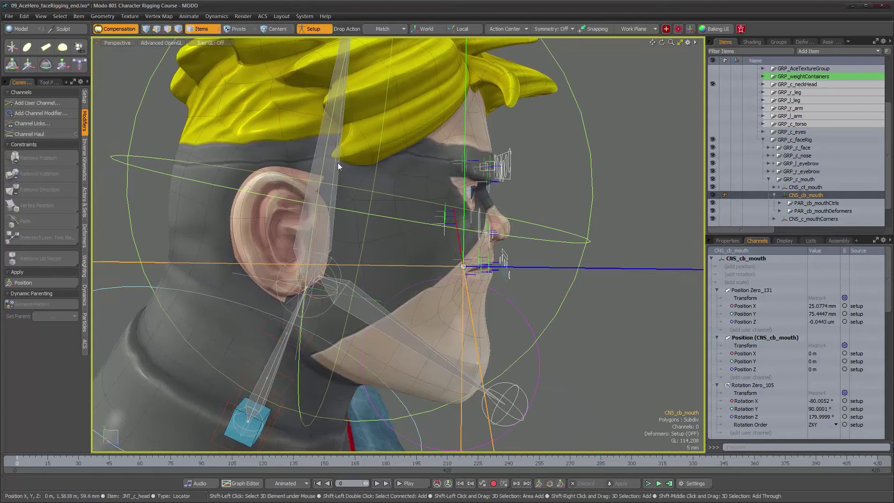
key(alt)
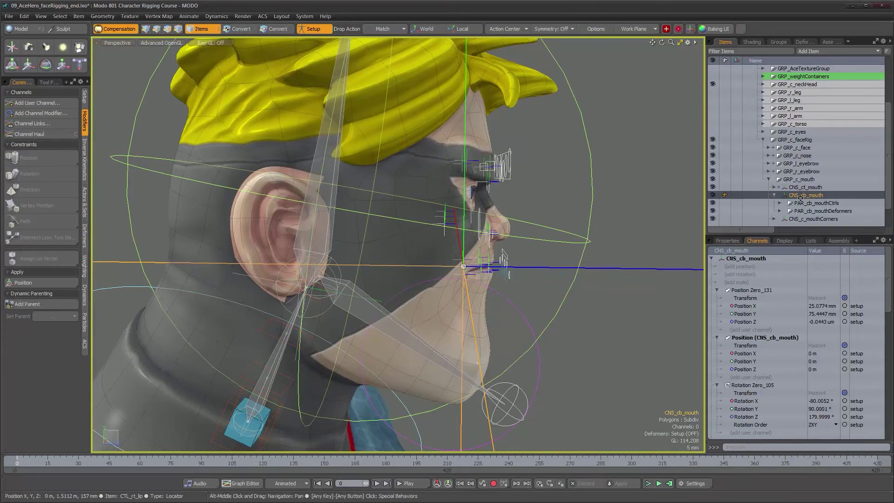
alt+drag(534, 321, 473, 245)
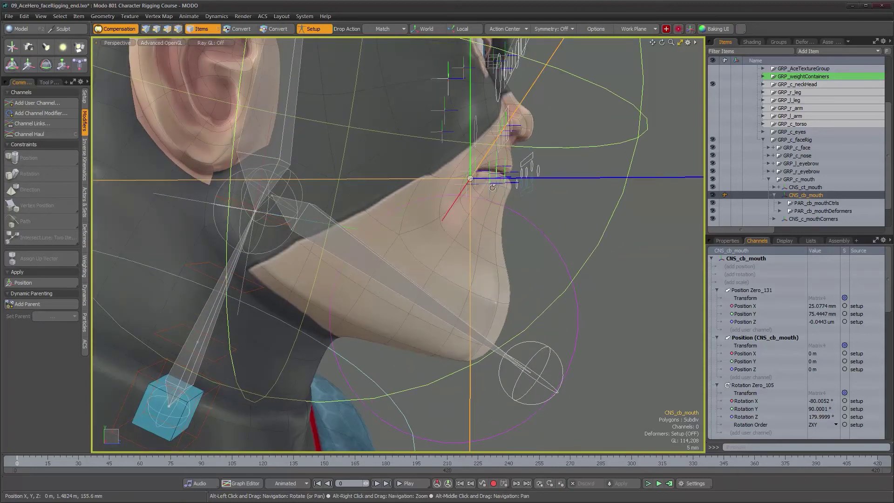
shift+click(400, 287)
alt+drag(450, 289, 447, 296)
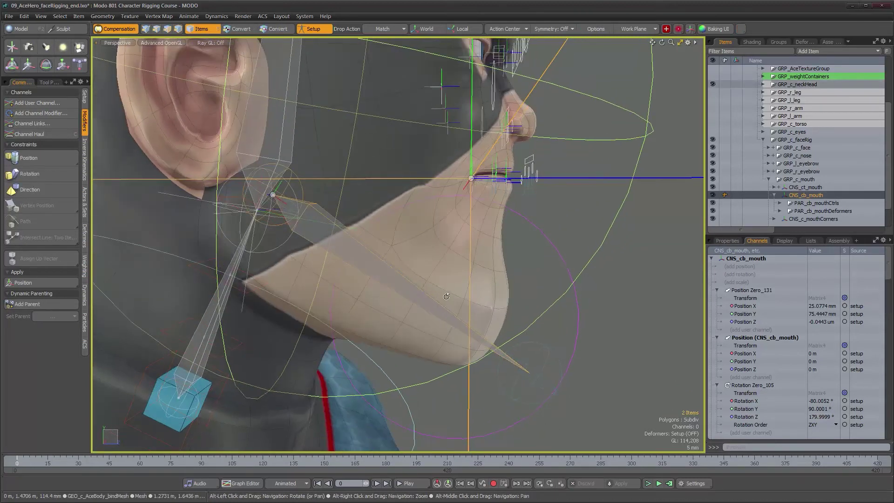
click(52, 304)
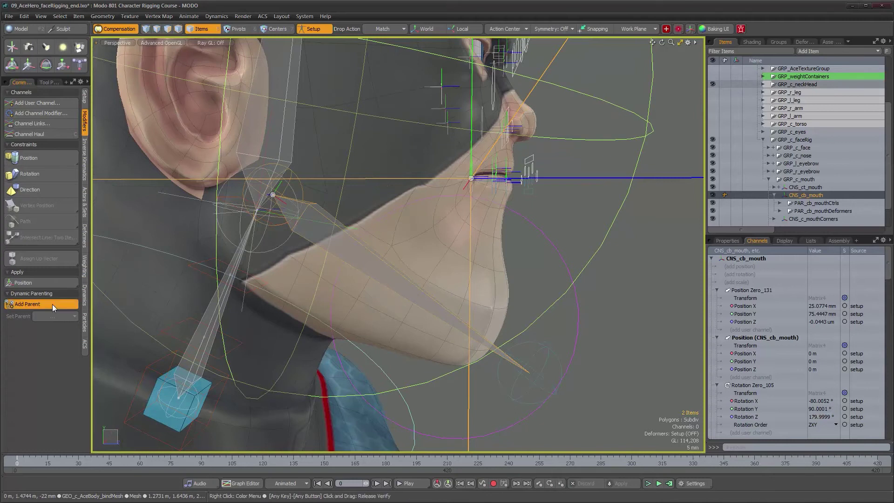
Leave Setup mode and rotate the CTL_c_jaw control about -15.5° on Z to open the mouth.
click(314, 30)
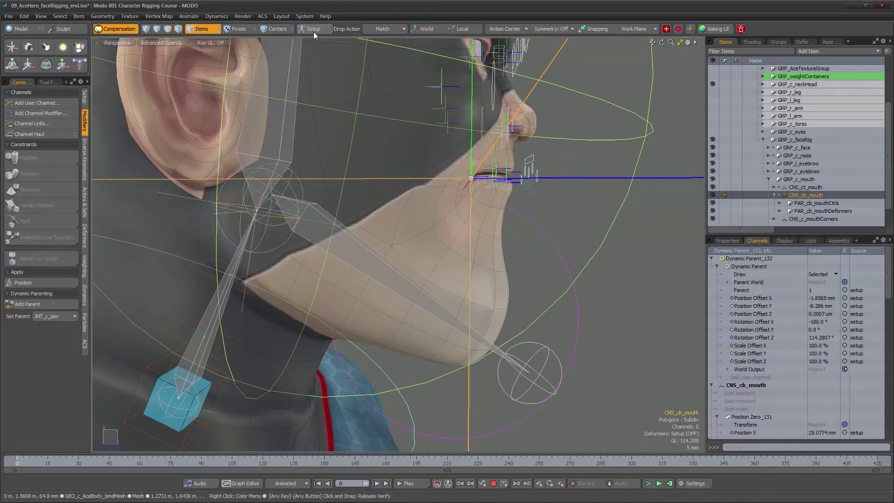
click(546, 246)
key(e)
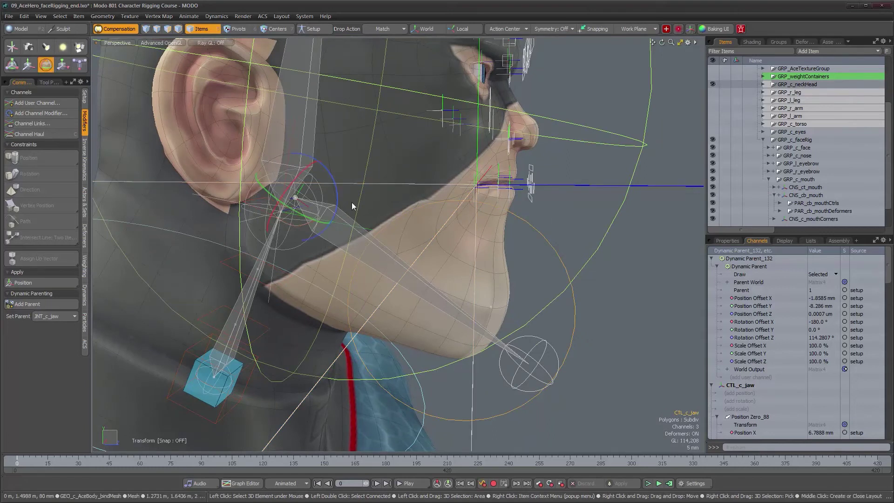
drag(339, 193, 344, 204)
alt+drag(509, 194, 390, 218)
scroll(391, 198, down, 3)
scroll(391, 218, up, 2)
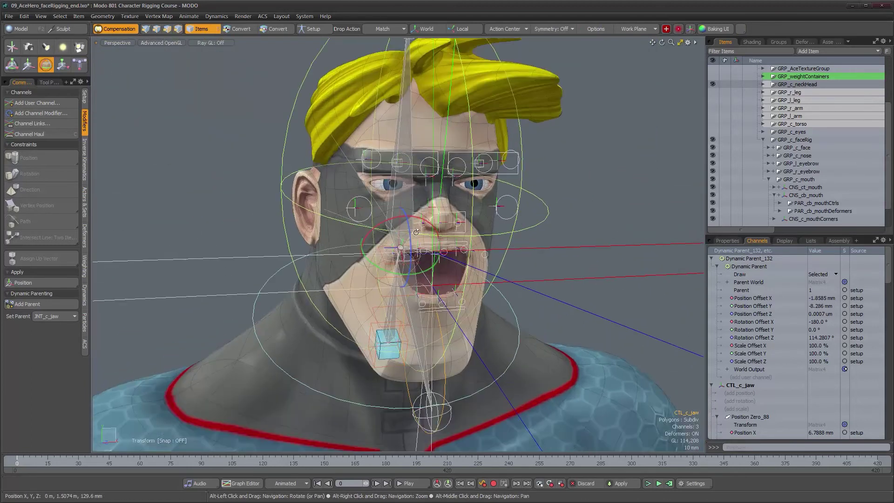
Scrub the timeline to check the open mouth controls from several angles, and show the transform properties of CTL_c_jaw.
mouse_move(36, 466)
mouse_down()
mouse_move(25, 466)
mouse_move(266, 463)
mouse_up()
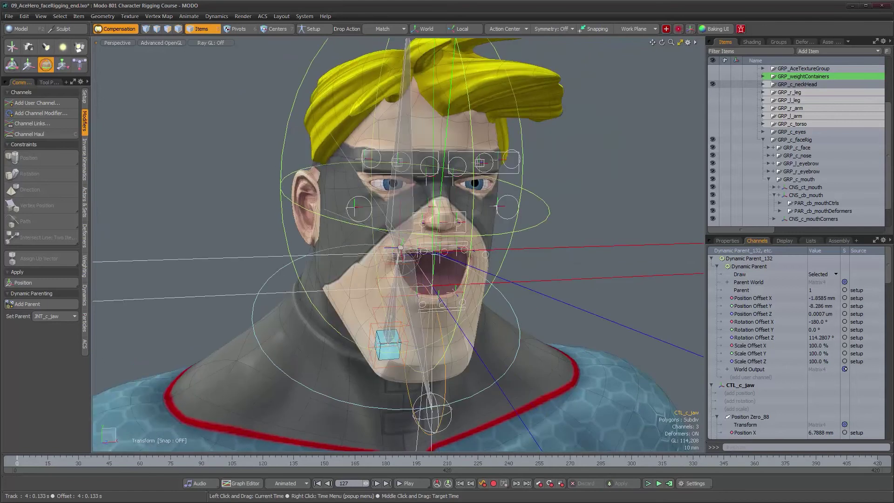
alt+drag(298, 313, 380, 317)
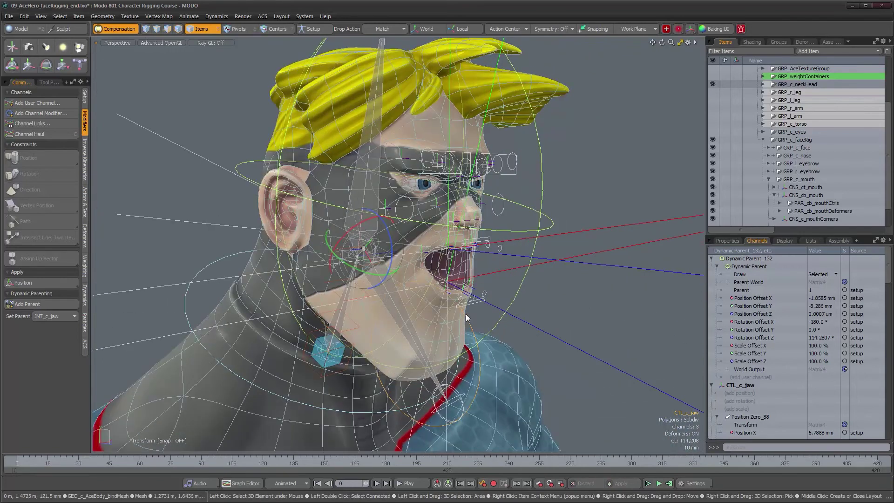
alt+drag(467, 318, 531, 318)
click(729, 240)
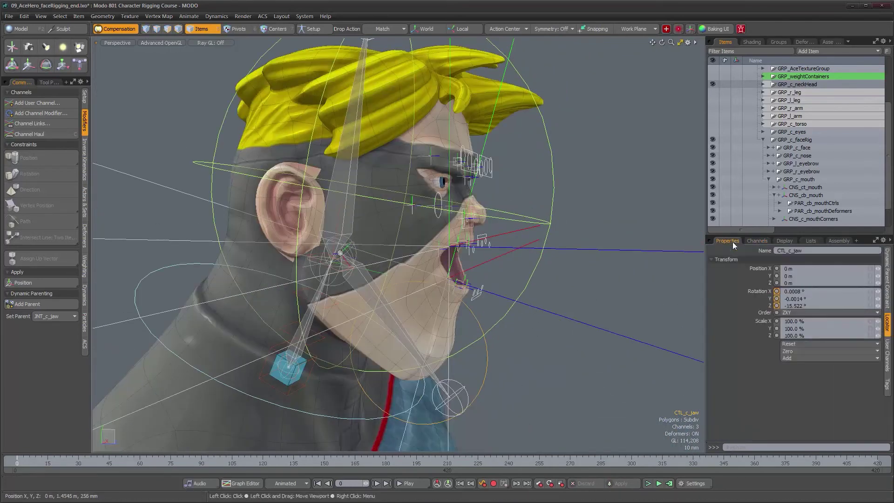
Reset the rotation of the CTL_c_jaw control to close the mouth, and check the mouth corners from several angles.
click(812, 345)
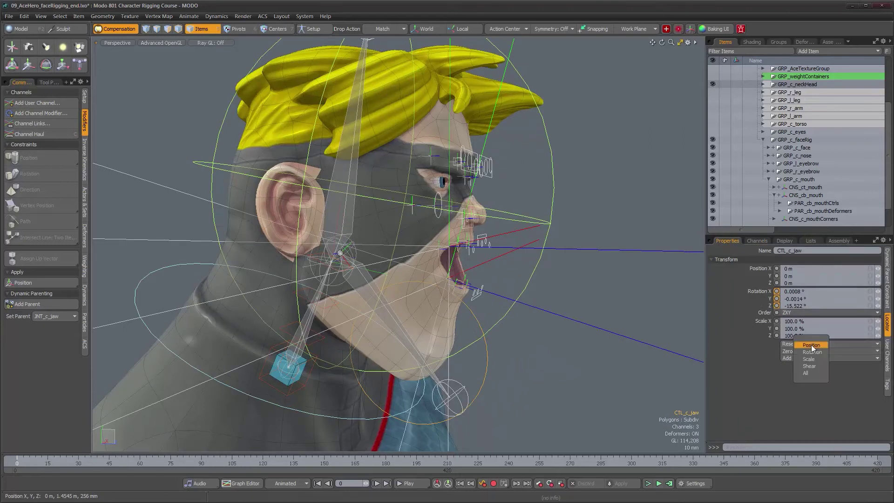
click(814, 352)
alt+drag(447, 291, 361, 290)
scroll(382, 279, up, 3)
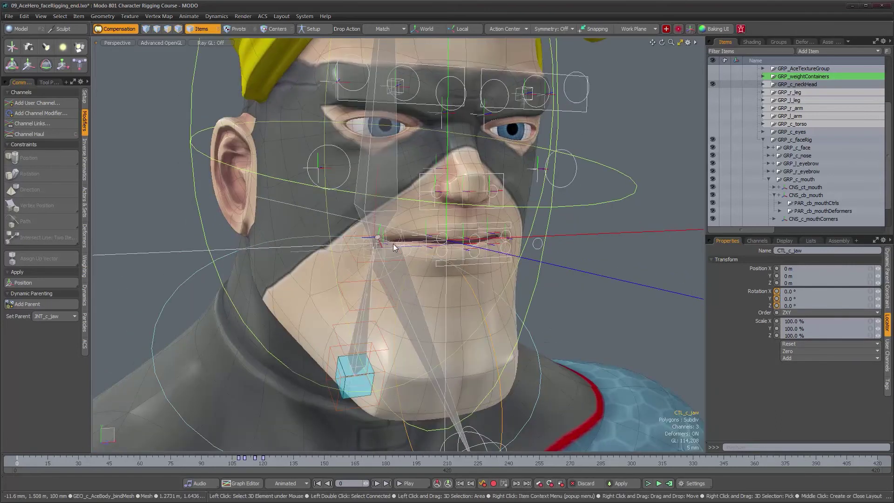
mouse_move(393, 247)
alt+mouse_down()
mouse_move(439, 232)
mouse_move(402, 232)
alt+mouse_up()
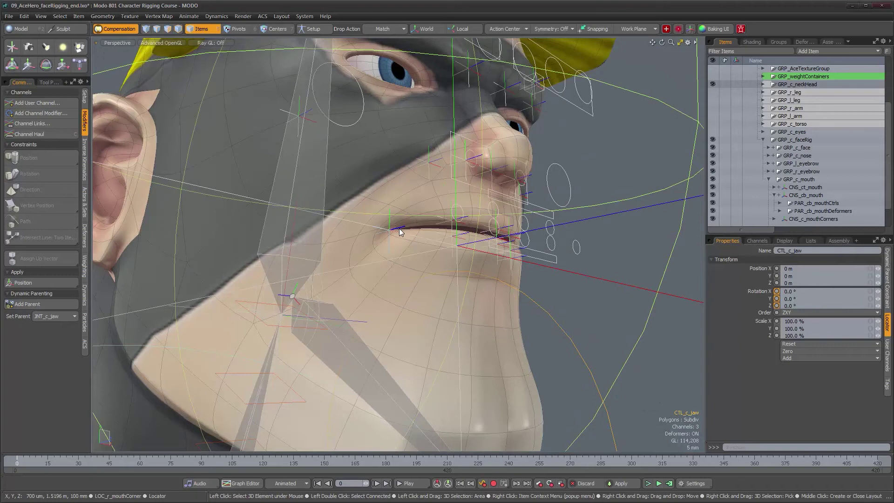
alt+drag(399, 232, 470, 257)
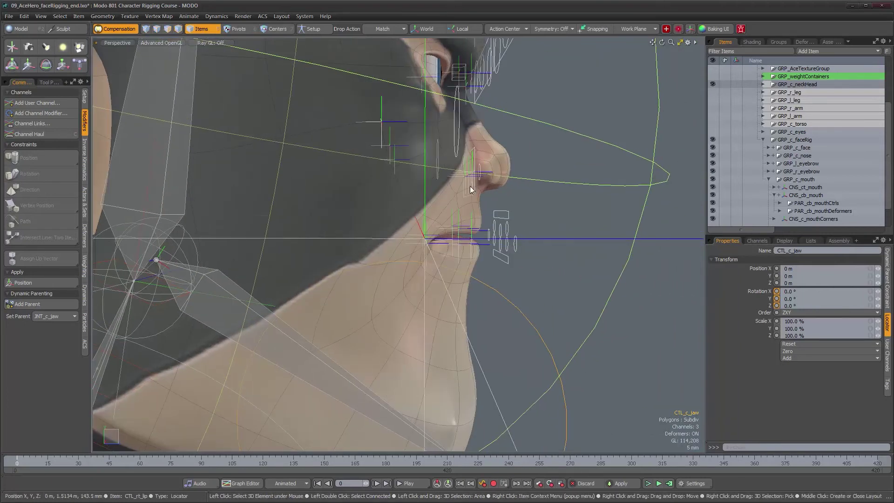
alt+drag(550, 298, 426, 278)
scroll(477, 311, down, 4)
Rotate the CTL_c_jaw control to -21° on Z and inspect the open mouth from the front and side.
key(e)
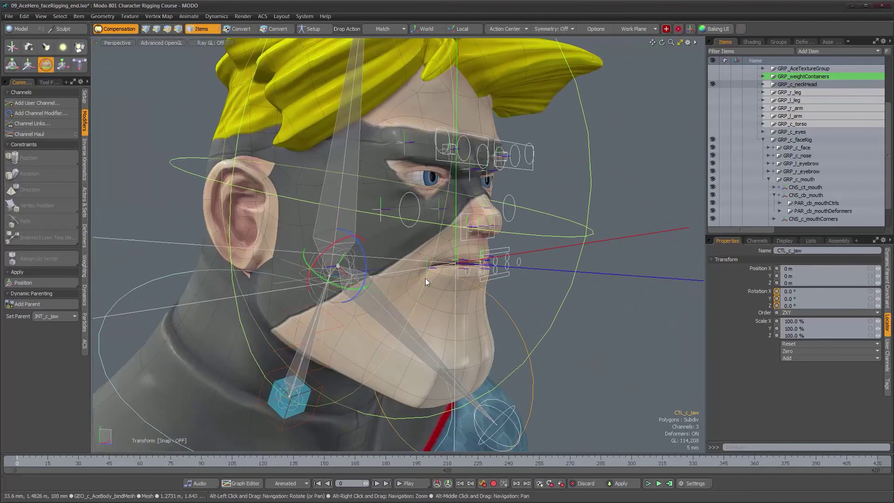
drag(362, 248, 373, 259)
alt+drag(373, 259, 414, 274)
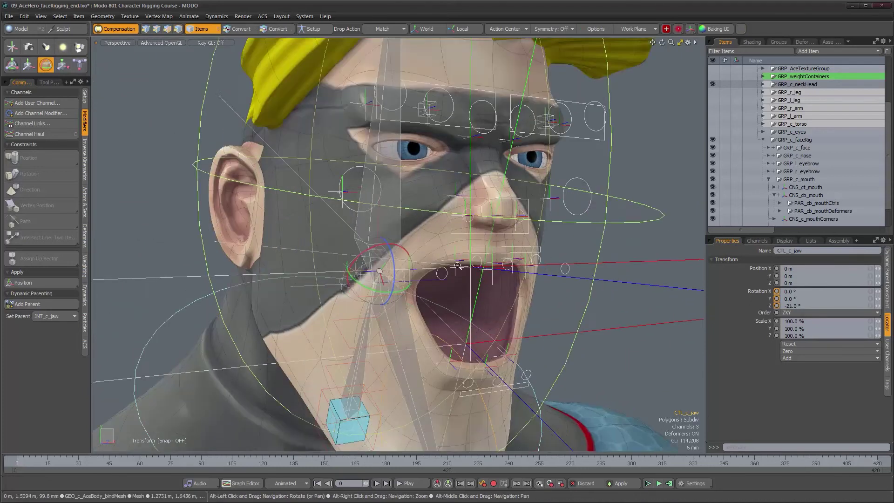
scroll(414, 275, up, 2)
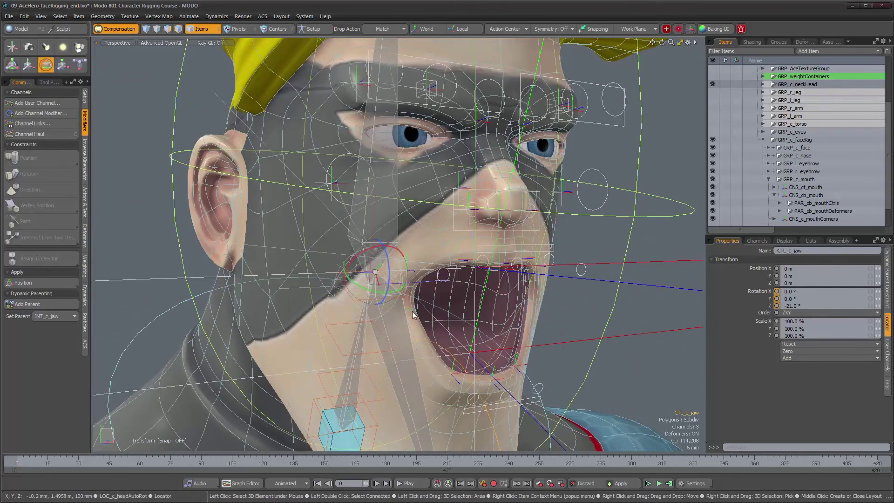
alt+drag(564, 320, 506, 296)
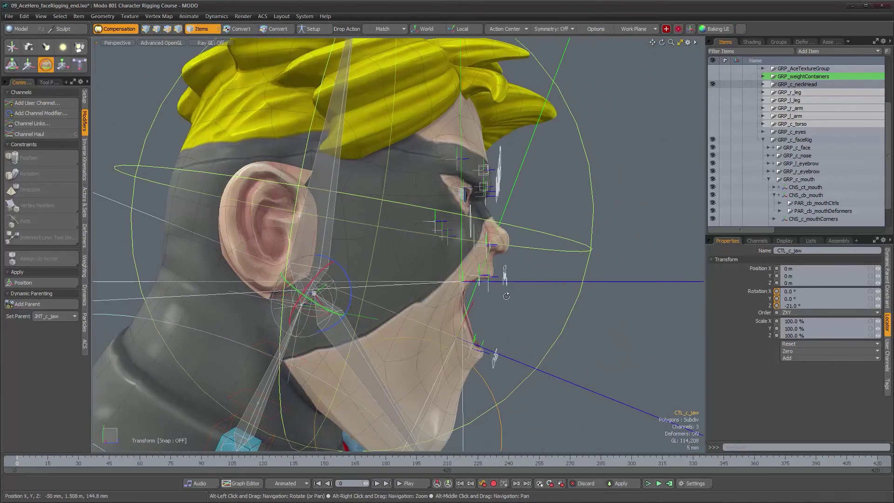
scroll(506, 296, up, 2)
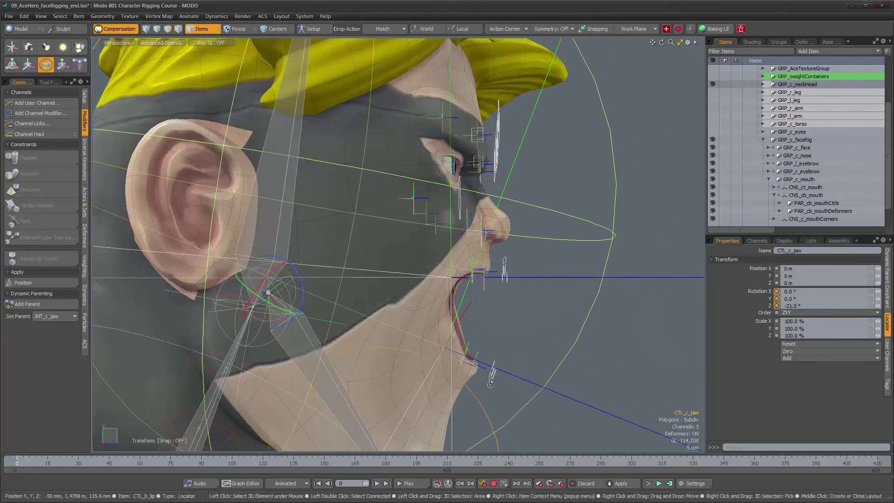
alt+drag(490, 384, 506, 391)
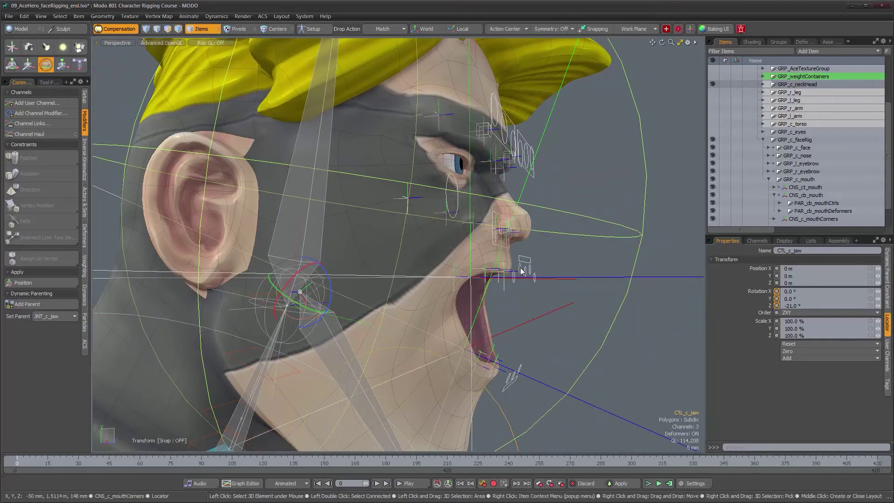
scroll(530, 313, up, 3)
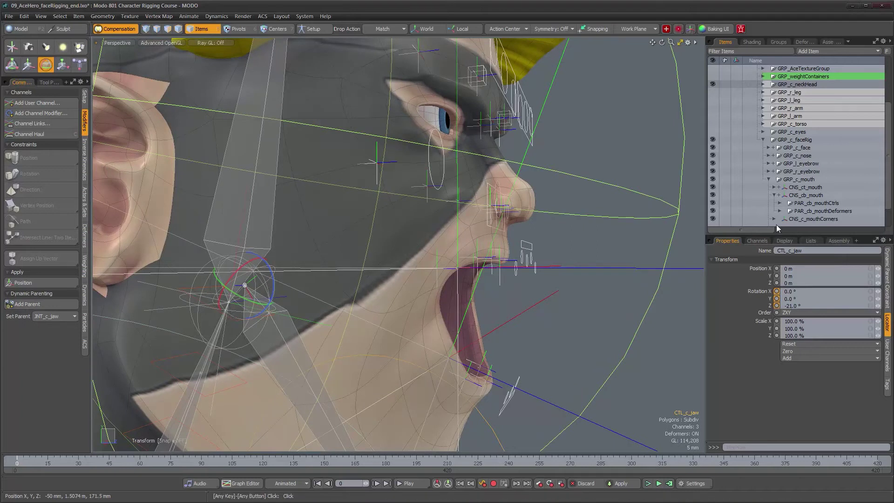
Expand and select the CNS_c_mouthCorners locator, and examine where the mouth corners sit relative to the open jaw.
scroll(794, 195, down, 2)
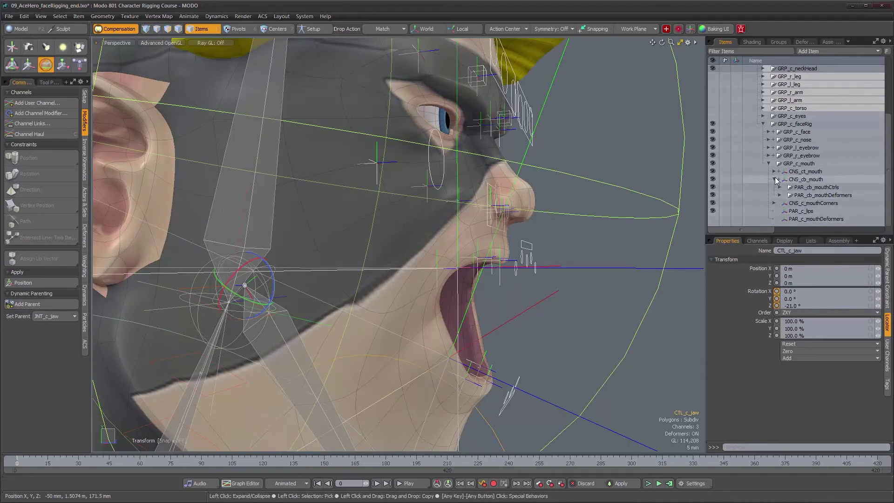
click(774, 179)
click(774, 203)
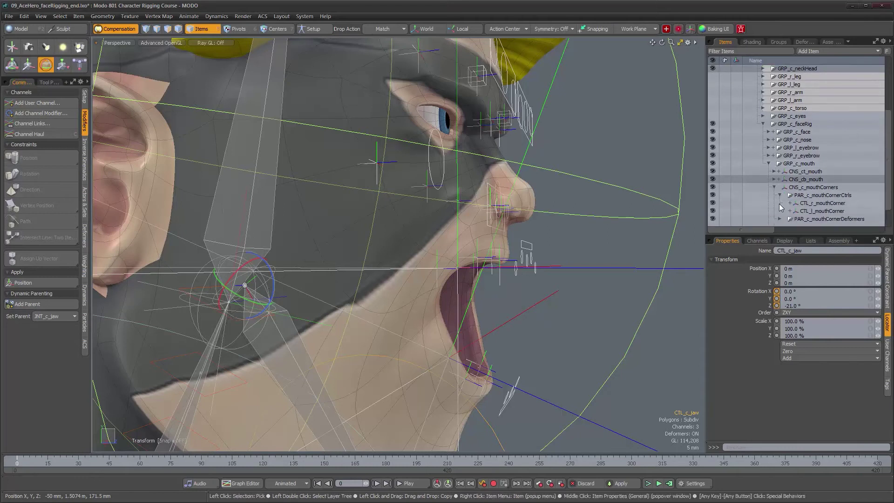
click(779, 203)
click(808, 173)
mouse_move(476, 286)
alt+mouse_down()
mouse_move(524, 283)
mouse_move(459, 284)
mouse_move(470, 287)
alt+mouse_up()
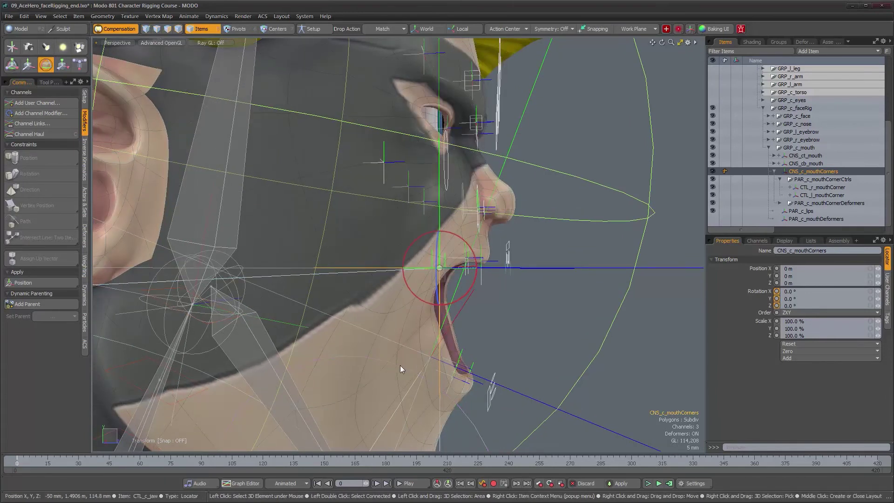
alt+drag(401, 365, 486, 343)
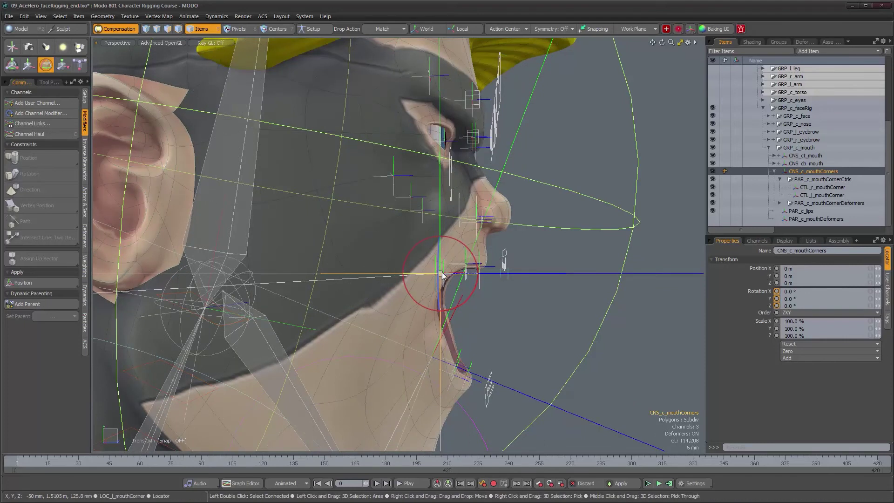
alt+drag(436, 308, 462, 330)
alt+shift+drag(501, 290, 480, 225)
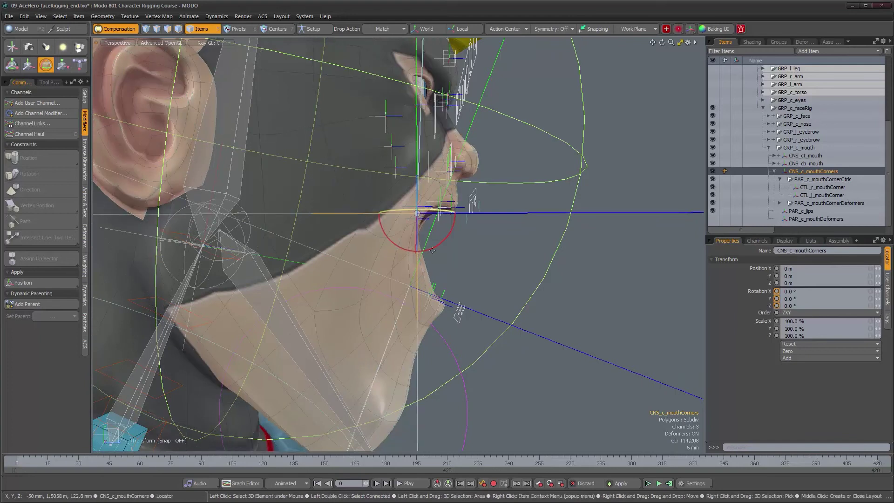
alt+drag(435, 257, 451, 265)
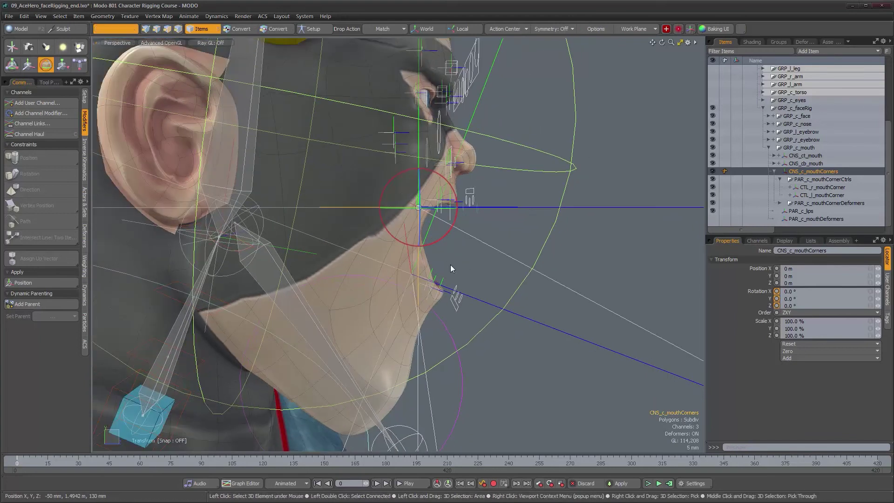
key(q)
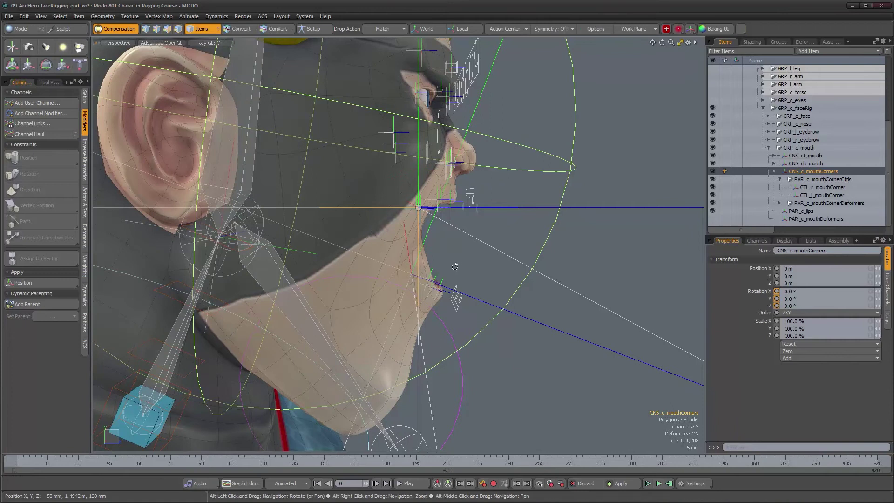
alt+drag(451, 264, 438, 264)
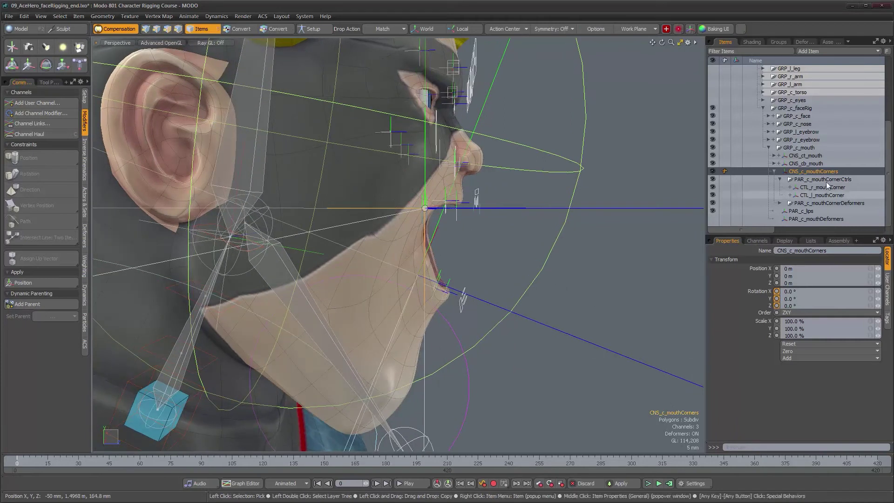
Set the Z rotation of the CTL_c_jaw control to 0° and enter Setup mode.
click(469, 379)
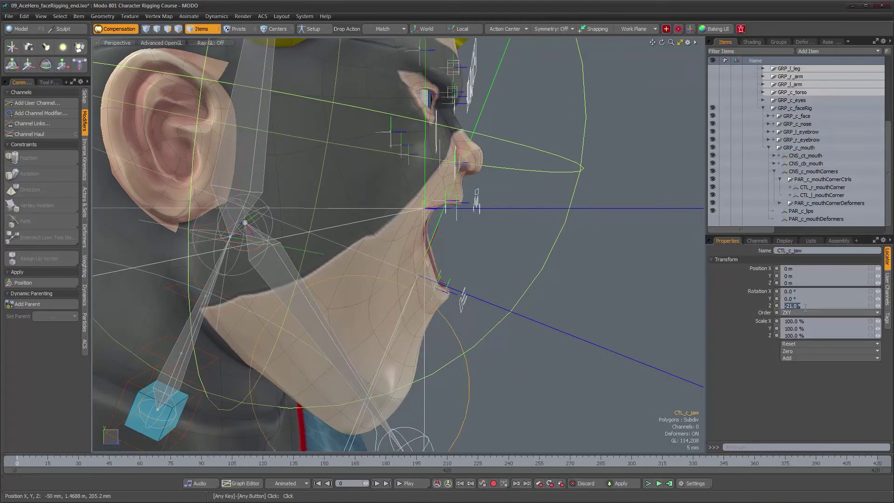
text(0)
key(Return)
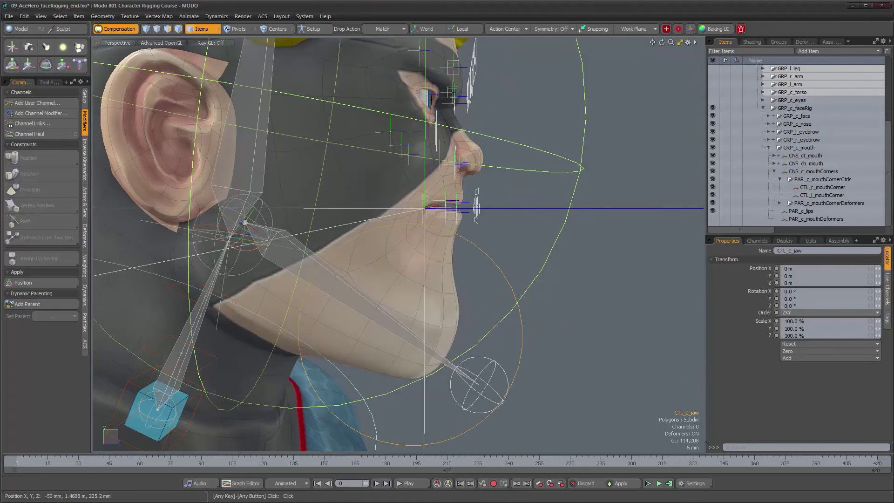
click(319, 29)
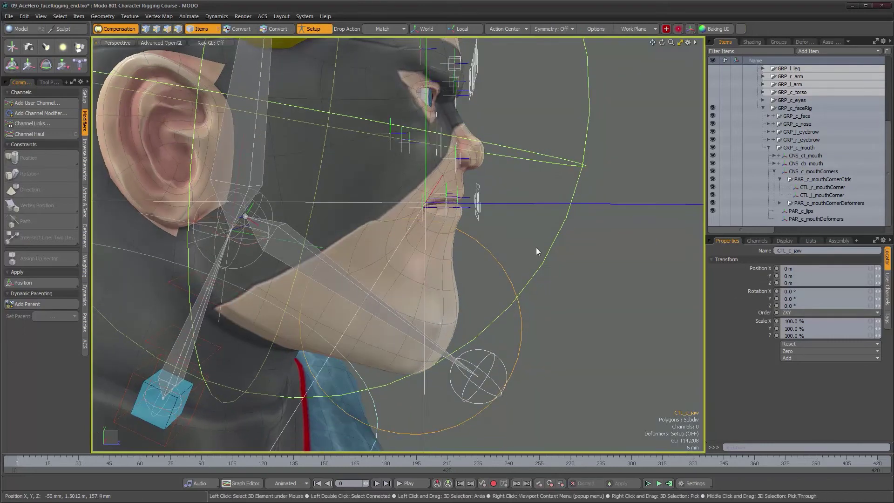
Add a new locator and parent it under the GRP_c_mouth group.
scroll(807, 195, down, 1)
click(771, 219)
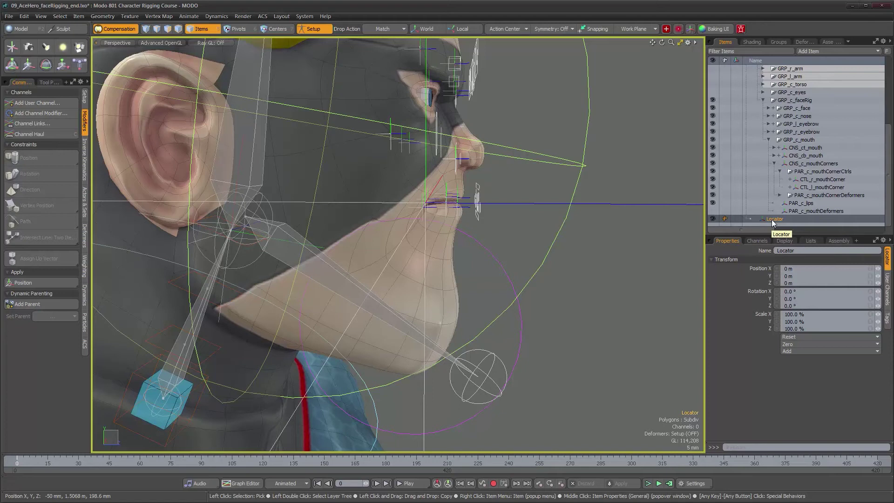
drag(772, 220, 810, 163)
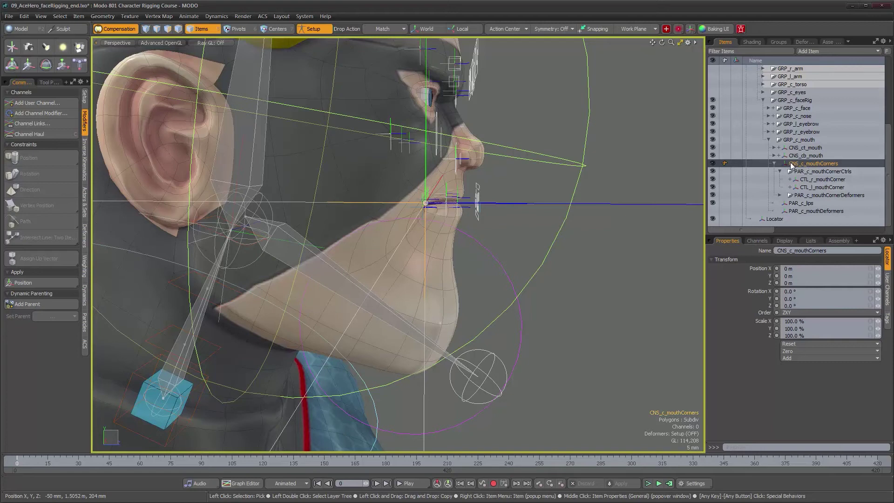
alt+drag(463, 236, 471, 209)
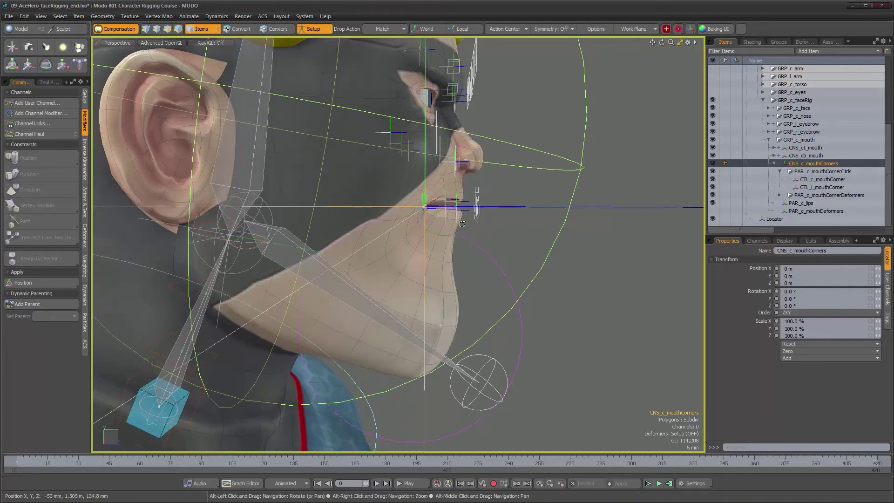
scroll(475, 205, up, 2)
click(774, 219)
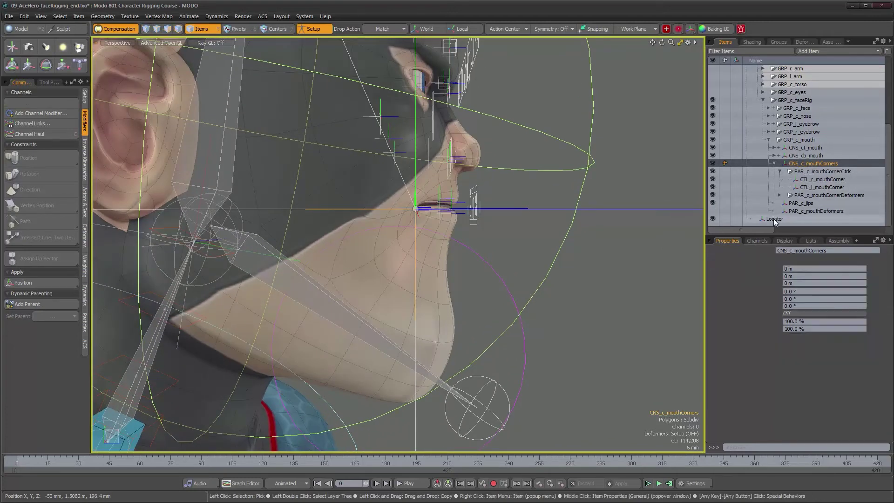
alt+drag(605, 235, 608, 235)
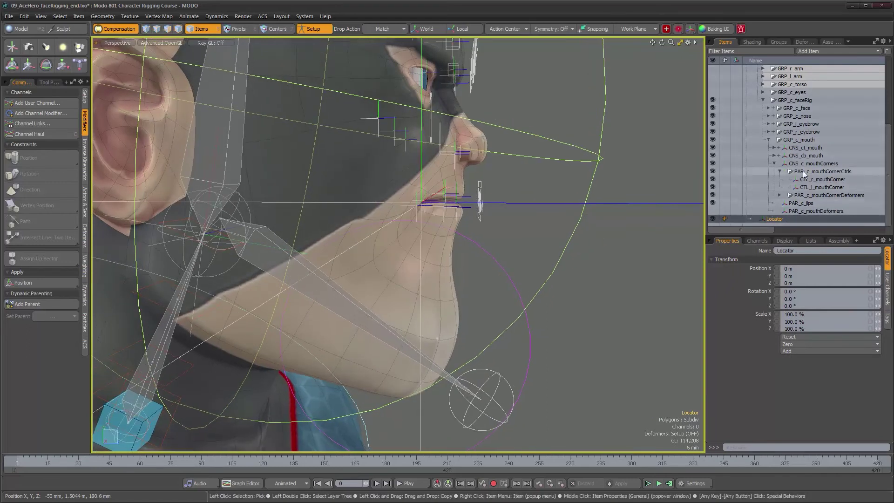
drag(778, 215, 804, 141)
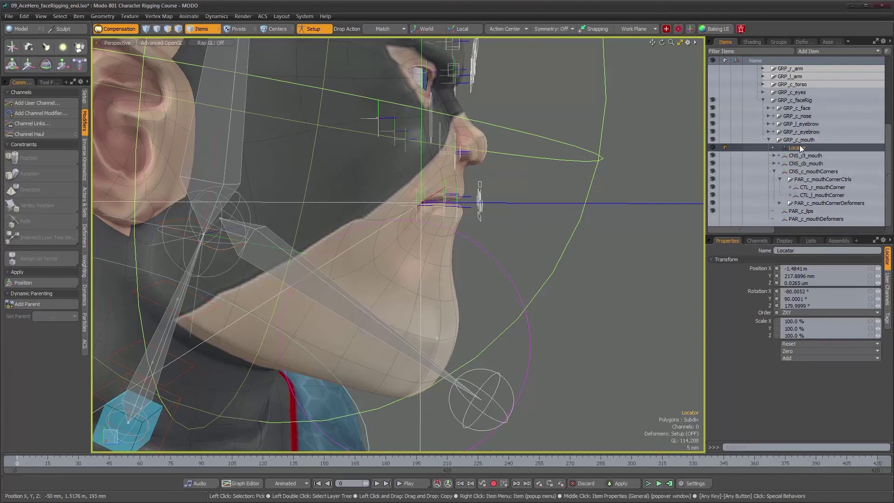
alt+drag(483, 182, 499, 179)
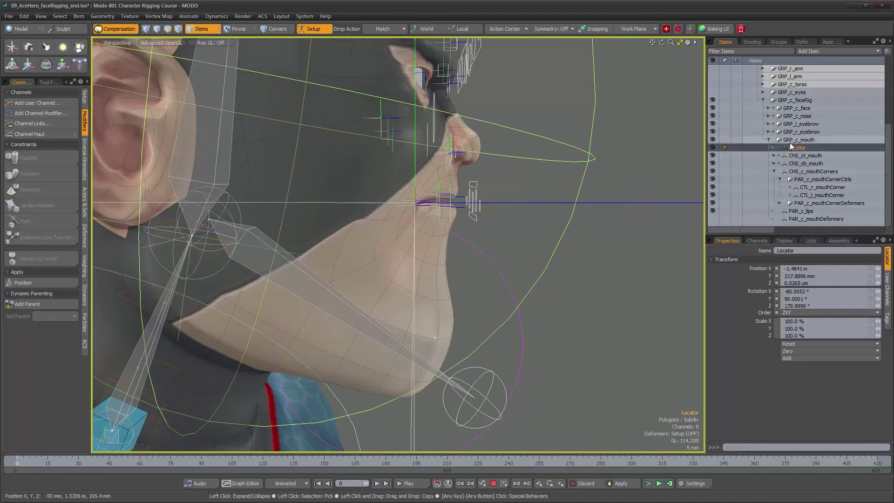
Match the new locator's position and rotation to the jaw joint.
drag(303, 277, 304, 278)
alt+drag(382, 257, 405, 256)
alt+right_drag(405, 257, 349, 260)
alt+drag(349, 259, 312, 294)
alt+right_drag(296, 301, 324, 305)
alt+drag(325, 305, 349, 275)
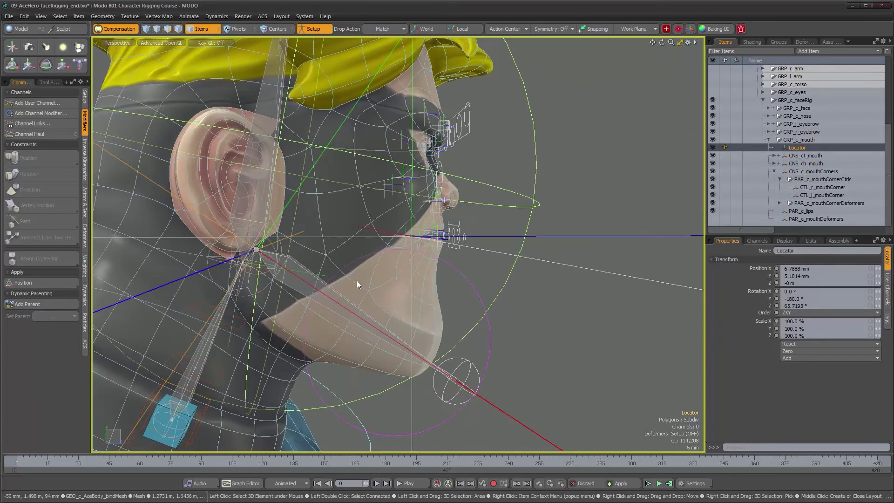
Apply a rotation constraint to the new locator, targeting the jaw joint and the head joint.
shift+click(337, 296)
shift+click(258, 105)
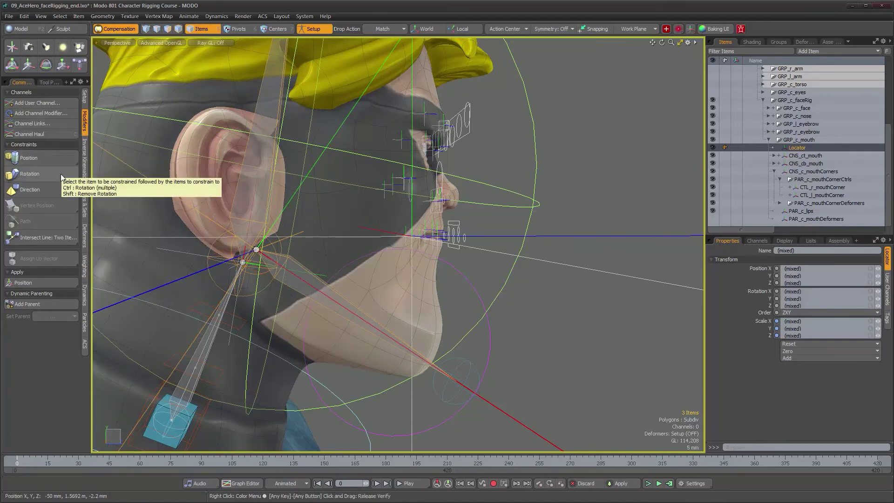
click(61, 174)
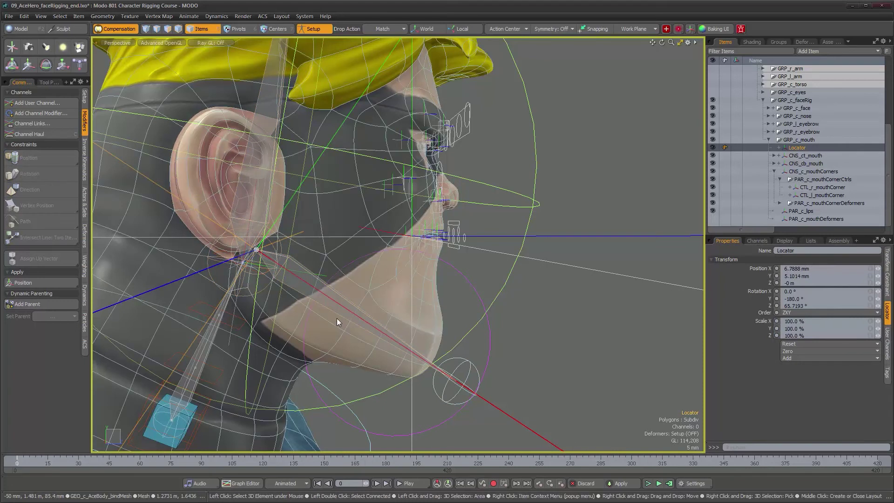
Apply a position constraint to the new locator, targeting the jaw joint.
shift+click(341, 300)
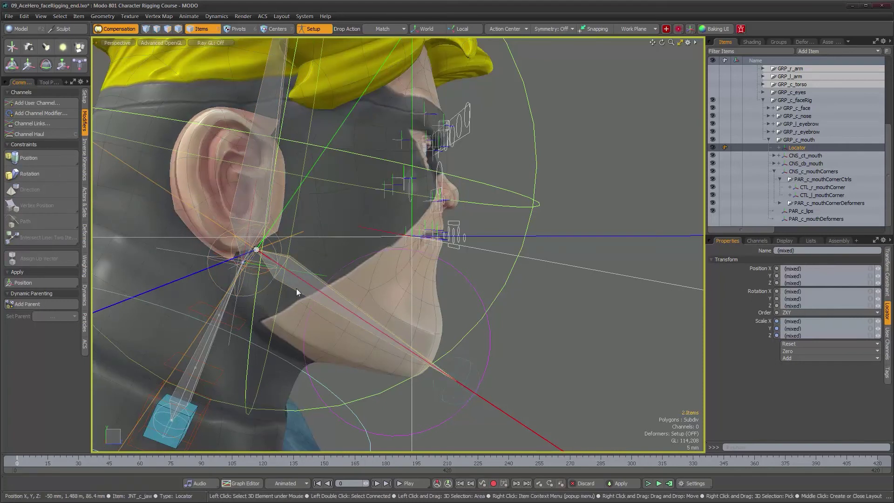
click(34, 159)
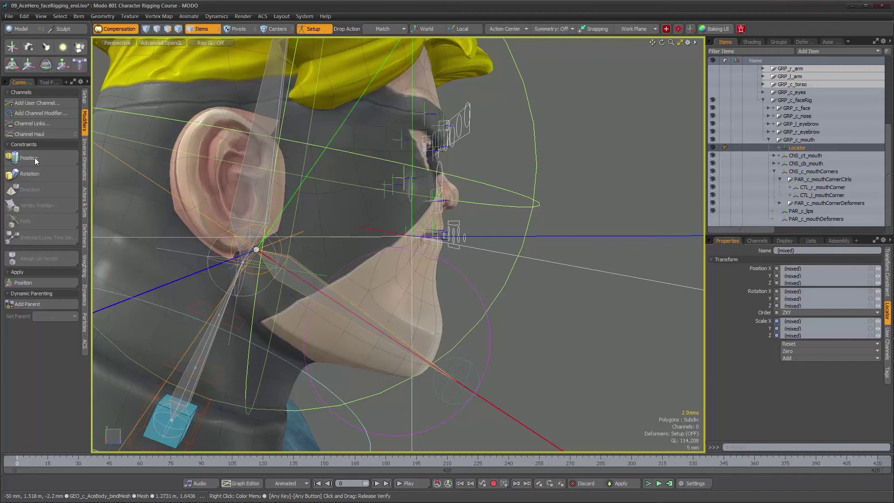
shift+click(346, 300)
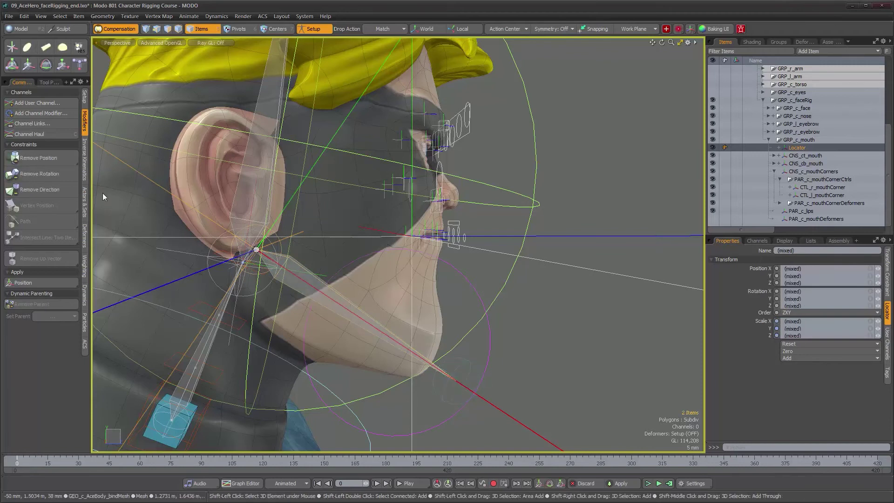
drag(49, 161, 48, 181)
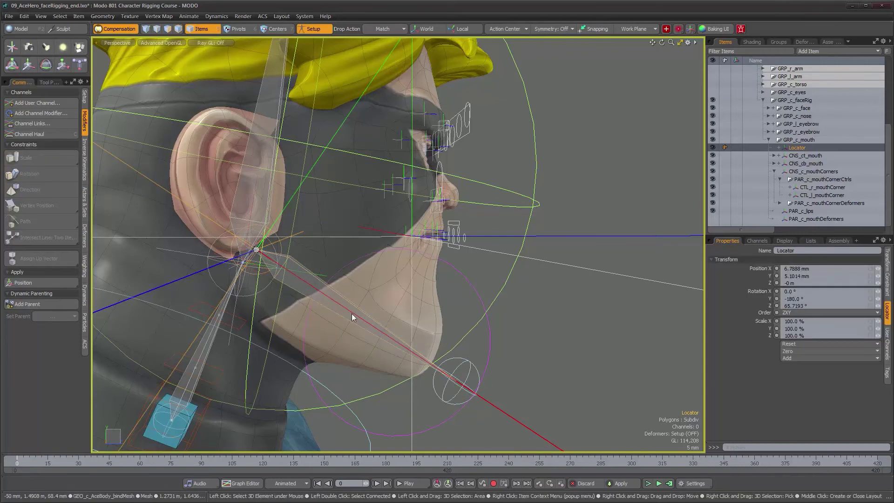
Test the locator outside Setup mode by rotating the CTL_c_jaw control, undo the rotation and return to Setup mode.
alt+drag(351, 314, 438, 298)
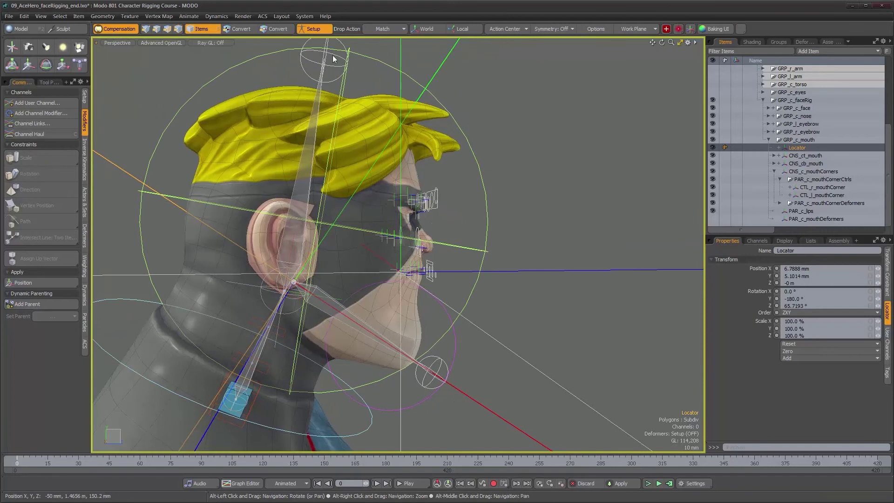
click(322, 30)
alt+drag(457, 342, 455, 289)
click(455, 288)
key(e)
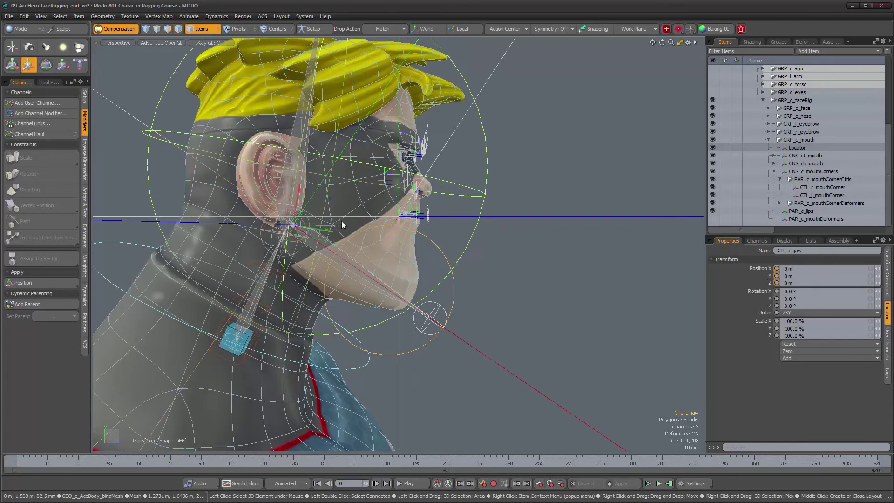
key(e)
drag(332, 209, 380, 226)
key(ctrl+z)
alt+right_drag(379, 225, 470, 226)
alt+drag(470, 226, 456, 214)
click(318, 29)
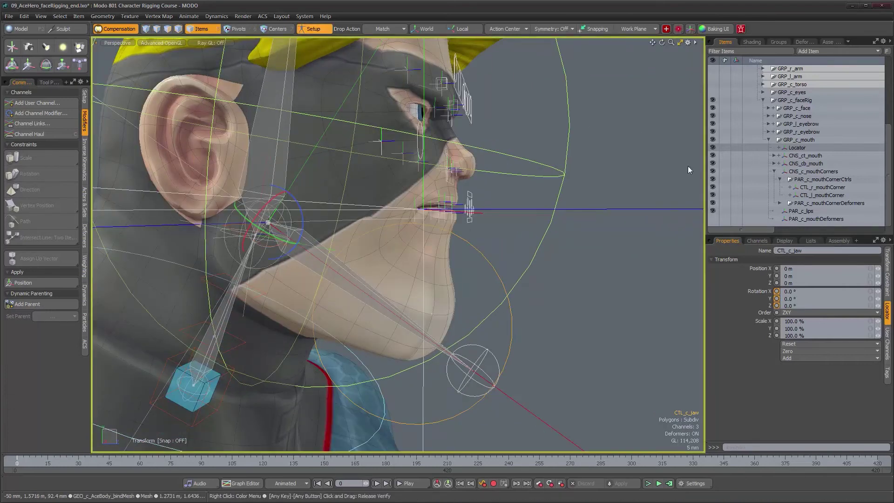
Rename the new locator as RIG_c_mouthCornerRot.
click(805, 148)
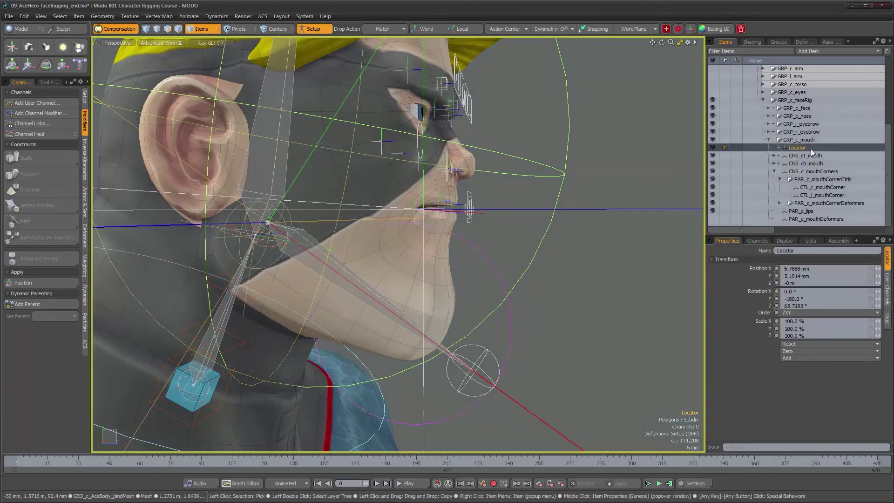
click(811, 148)
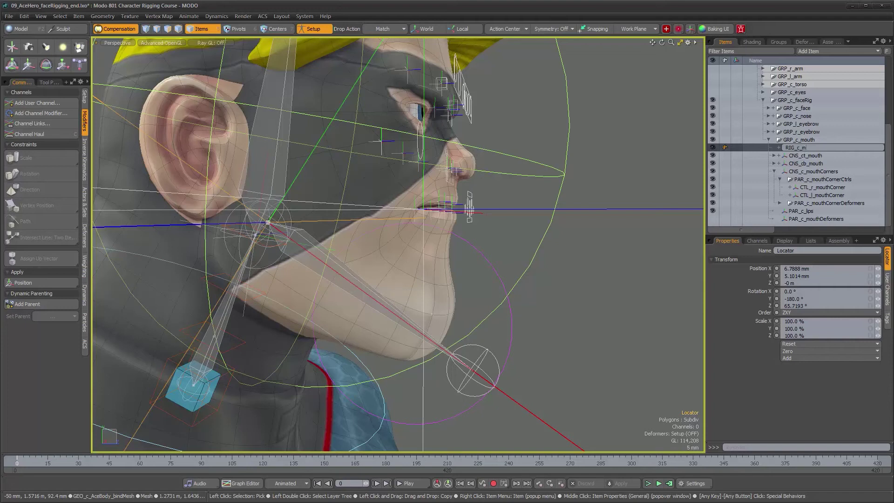
text(RIG_c_mouthCornerRot)
key(Return)
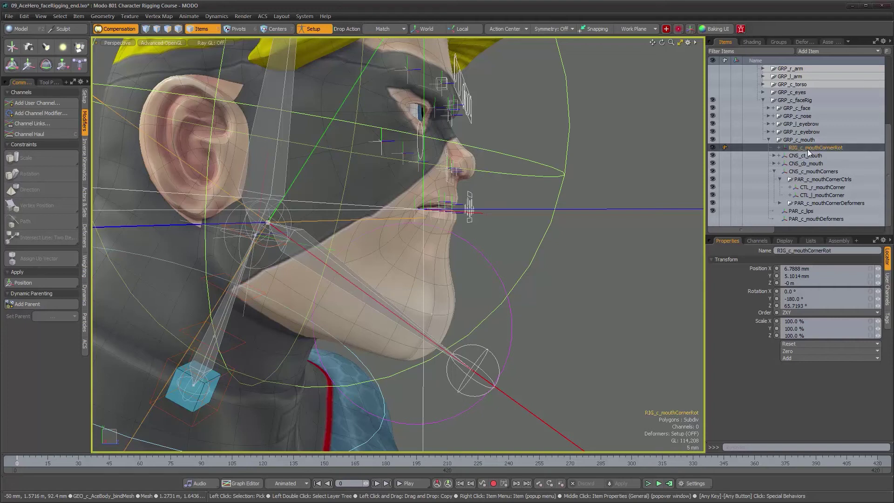
Rename the CNS_c_mouthCorners locator as PAR_c_mouthCorners.
click(820, 171)
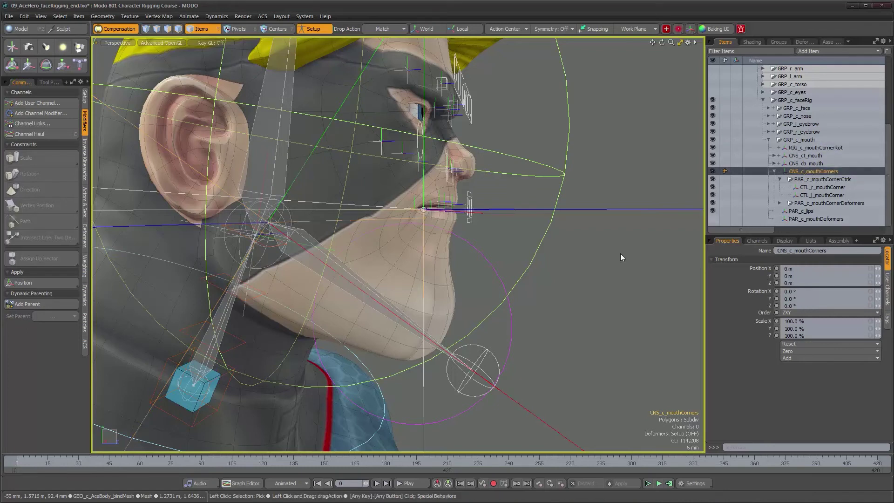
alt+drag(496, 273, 447, 268)
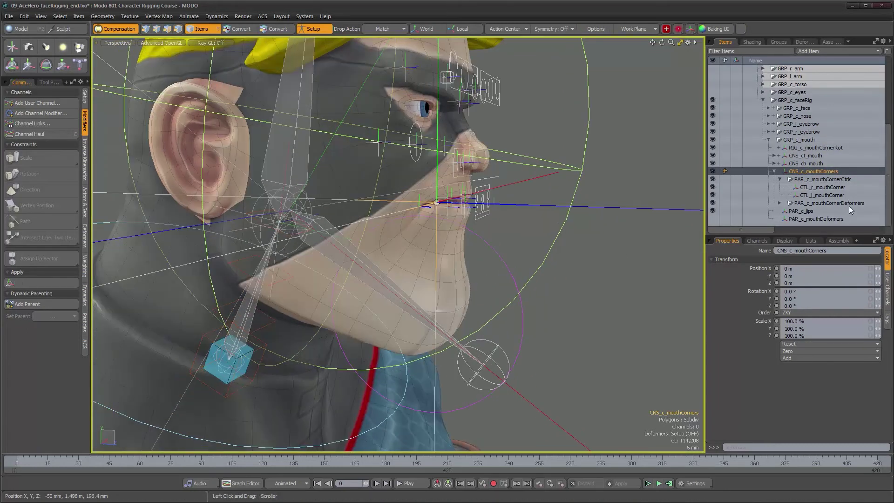
double_click(794, 172)
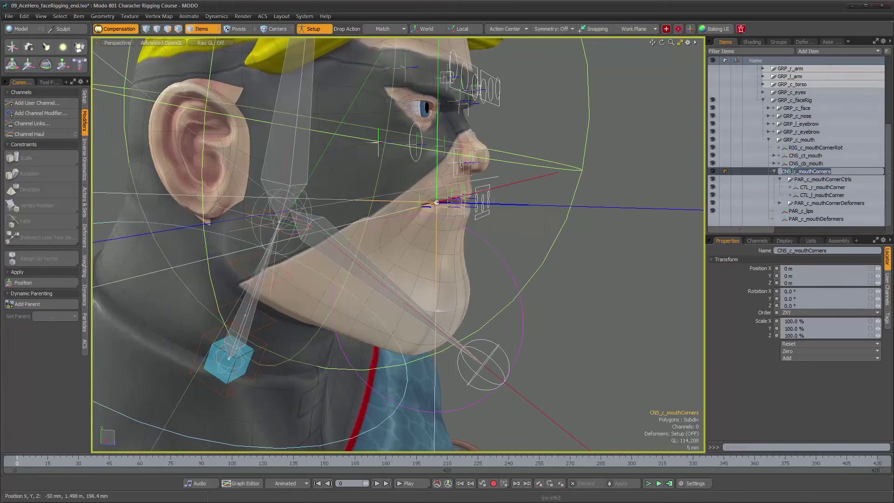
key(BackSpace)
key(BackSpace)
key(BackSpace)
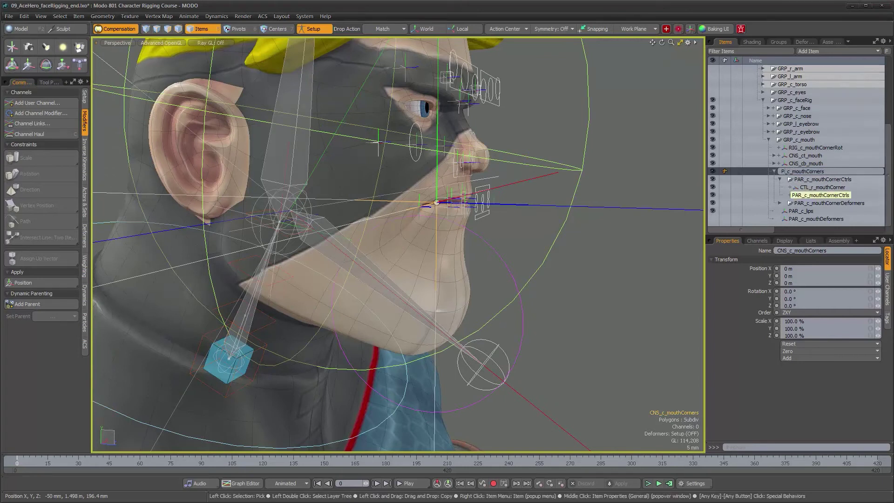
text(PAR)
key(Return)
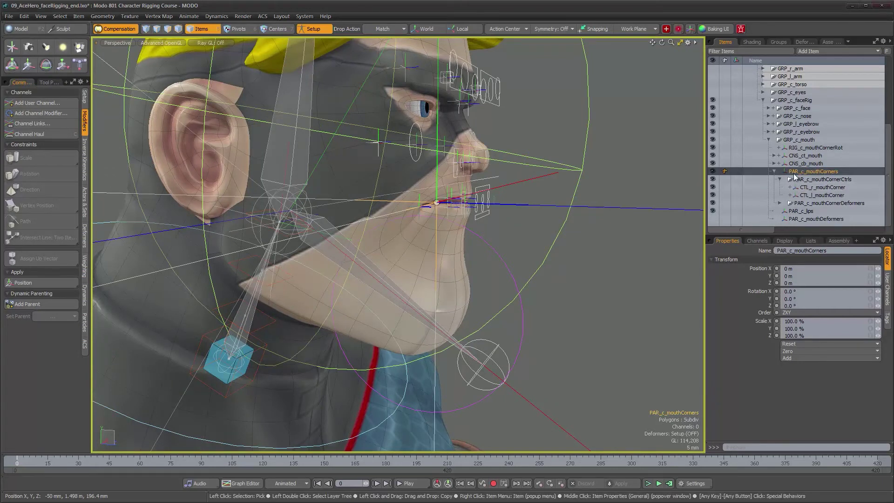
Parent PAR_c_mouthCorners, with its mouth corner controls and deformers, under RIG_c_mouthCornerRot.
drag(798, 158, 798, 156)
click(773, 187)
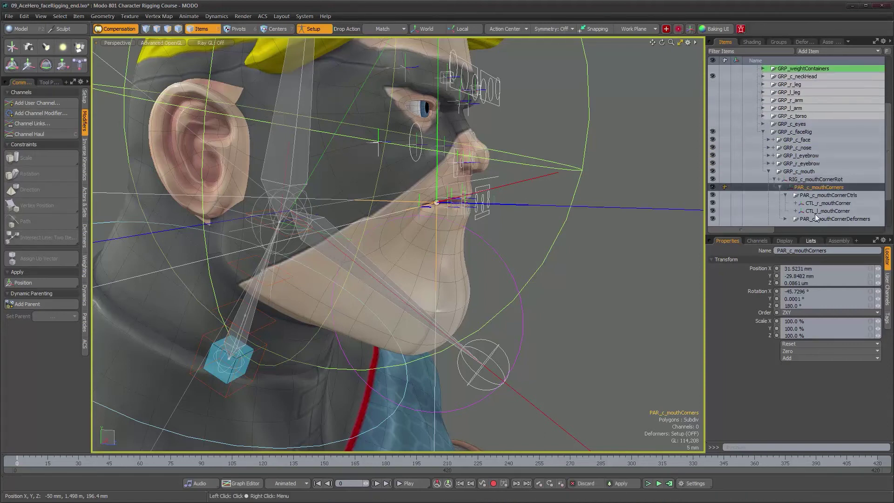
click(818, 204)
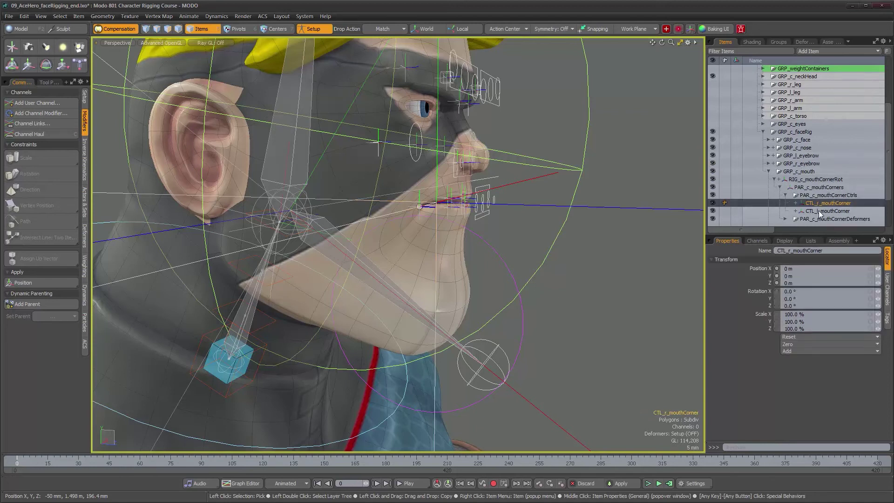
click(820, 211)
click(807, 181)
click(808, 187)
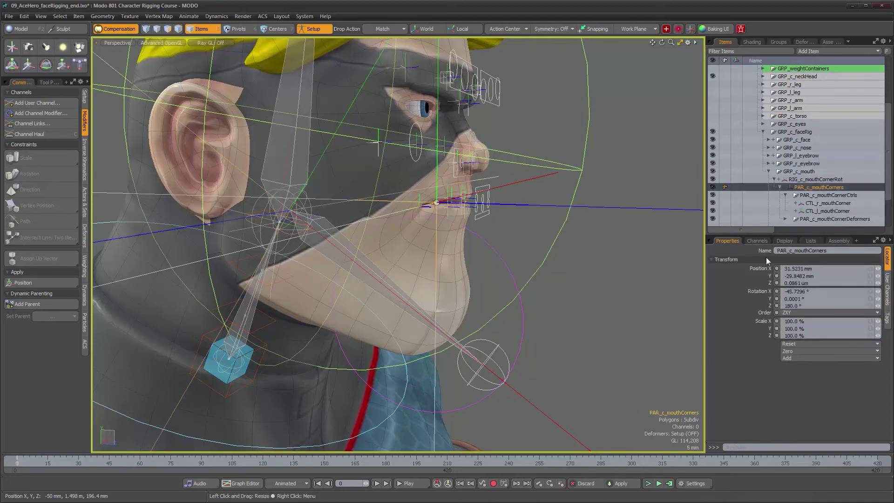
Leave Setup mode and test the mouth corners by rotating the CTL_c_jaw control.
alt+drag(610, 253, 598, 247)
alt+right_drag(598, 247, 539, 242)
alt+drag(564, 247, 556, 236)
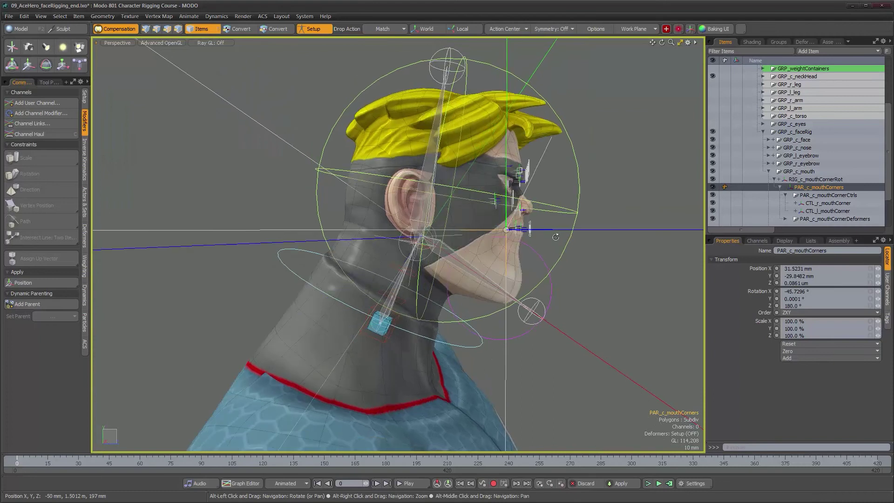
alt+right_drag(570, 247, 580, 248)
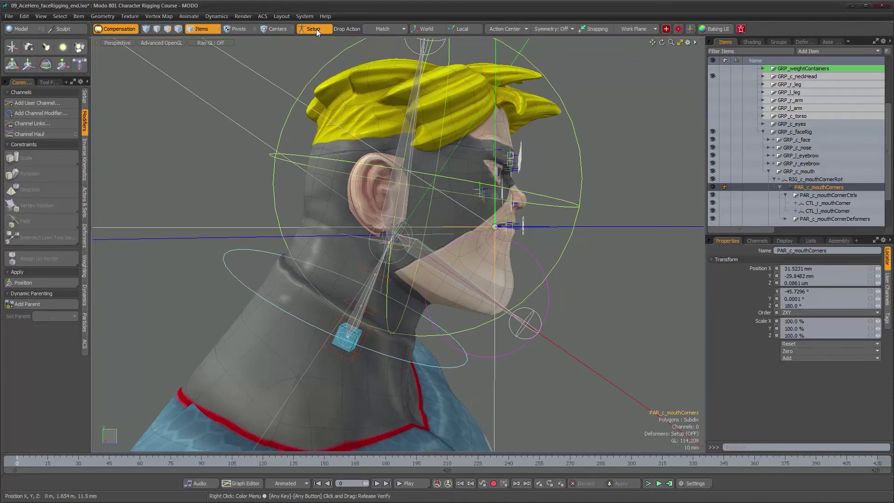
alt+drag(503, 269, 481, 266)
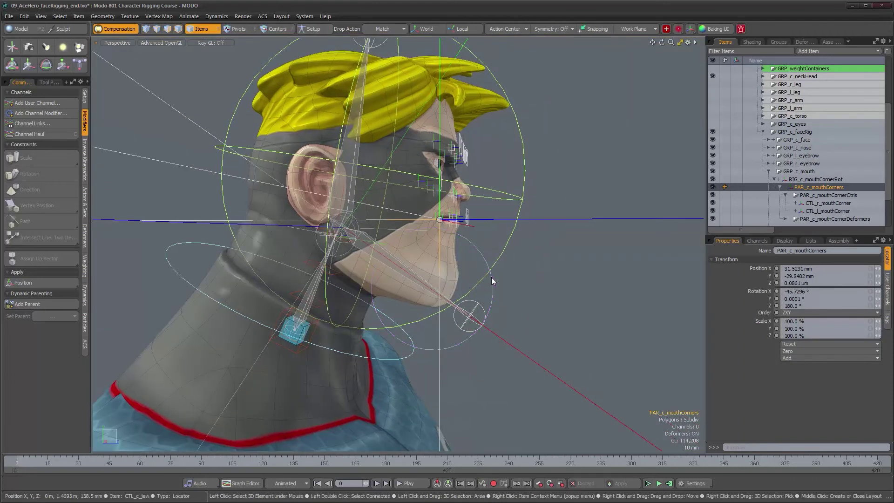
click(486, 274)
click(387, 225)
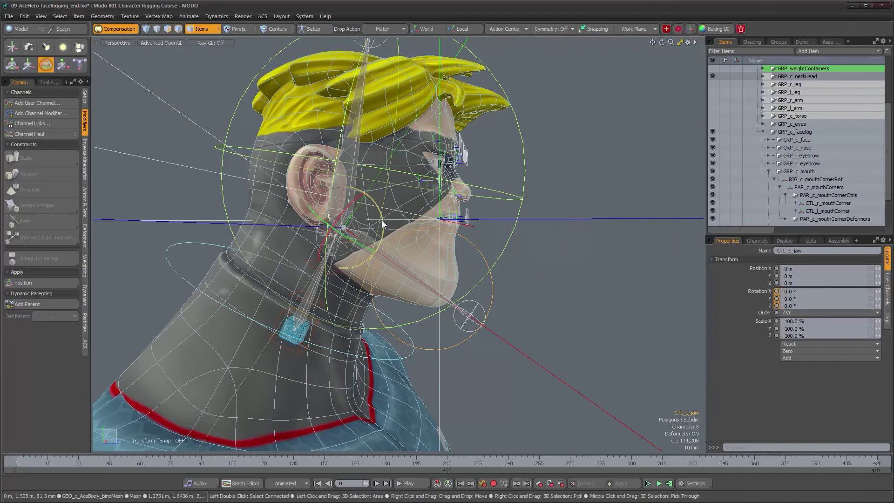
key(e)
drag(382, 220, 380, 235)
alt+drag(559, 250, 494, 286)
scroll(503, 245, up, 5)
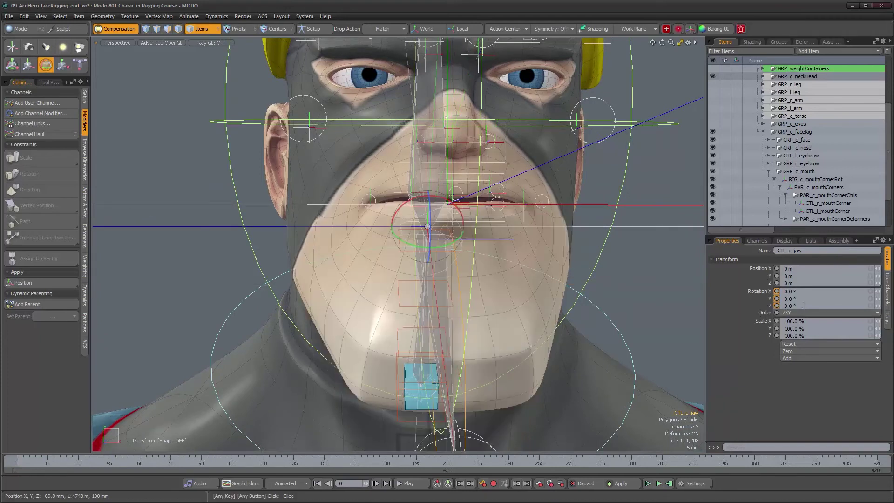
Open the jaw by rotating CTL_c_jaw to -32° on Z and examine the RIG_c_mouthCornerRot locator from front and back.
alt+drag(431, 269, 464, 247)
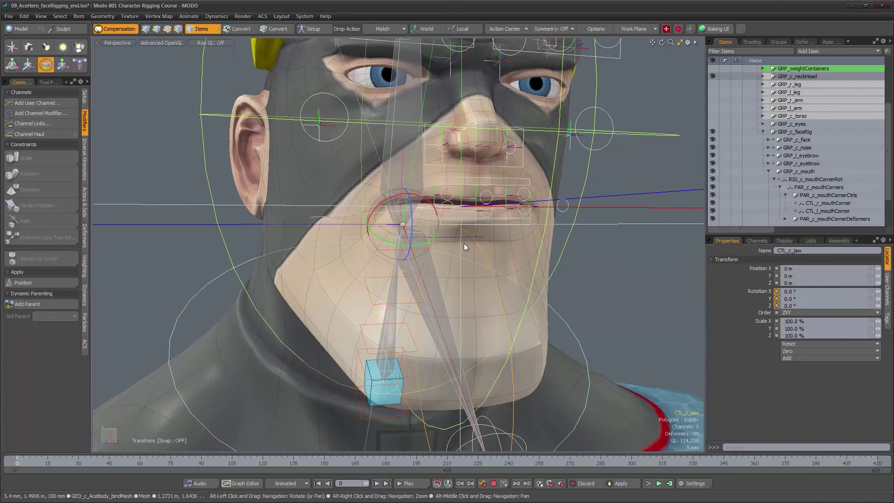
drag(413, 216, 609, 293)
alt+drag(541, 249, 466, 235)
scroll(821, 183, down, 2)
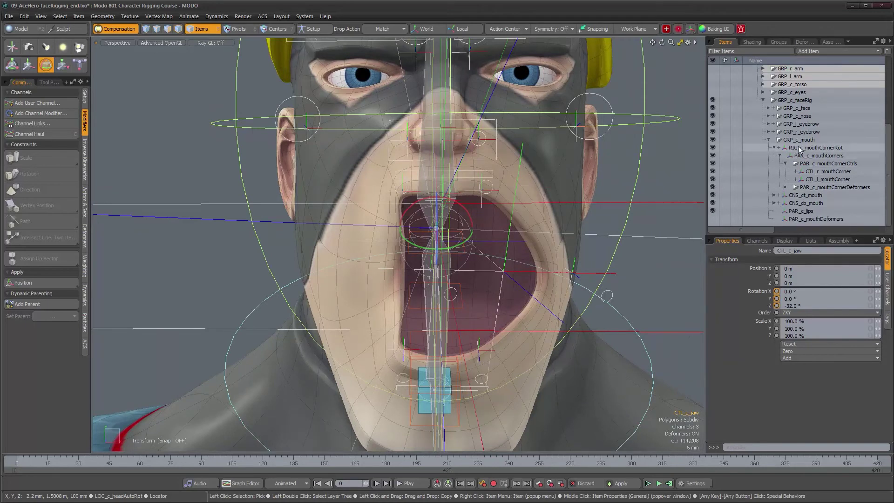
click(815, 148)
alt+drag(513, 229, 726, 246)
alt+drag(186, 252, 342, 259)
alt+shift+drag(342, 258, 402, 253)
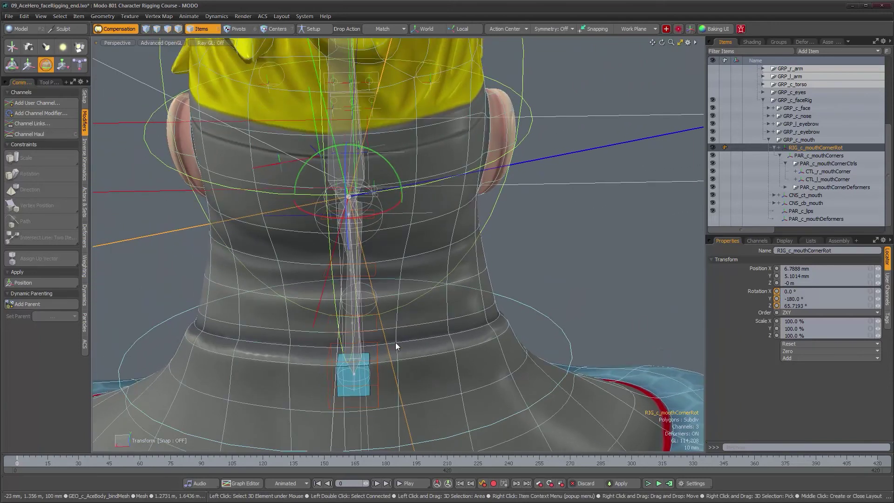
Close the jaw again by bringing the CTL_c_jaw control's Z rotation back to 0°.
alt+drag(423, 266, 346, 220)
click(338, 217)
alt+drag(338, 217, 378, 228)
drag(284, 174, 285, 206)
alt+drag(359, 233, 439, 245)
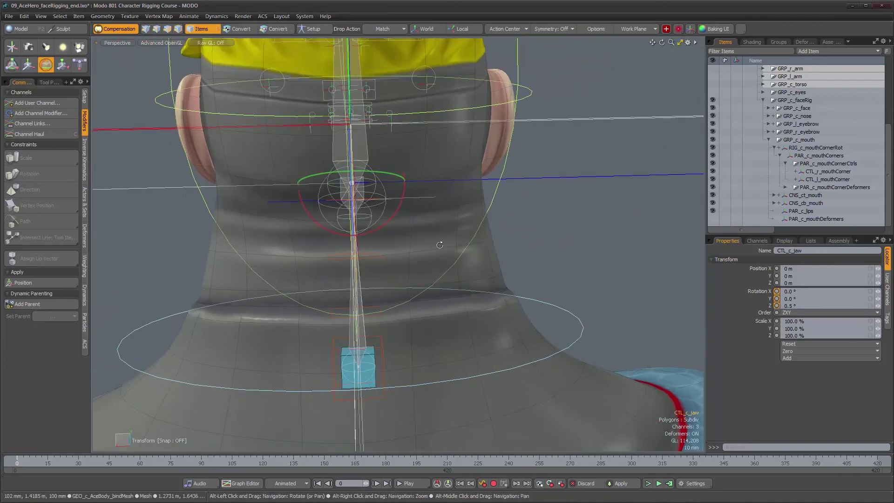
alt+drag(384, 192, 382, 343)
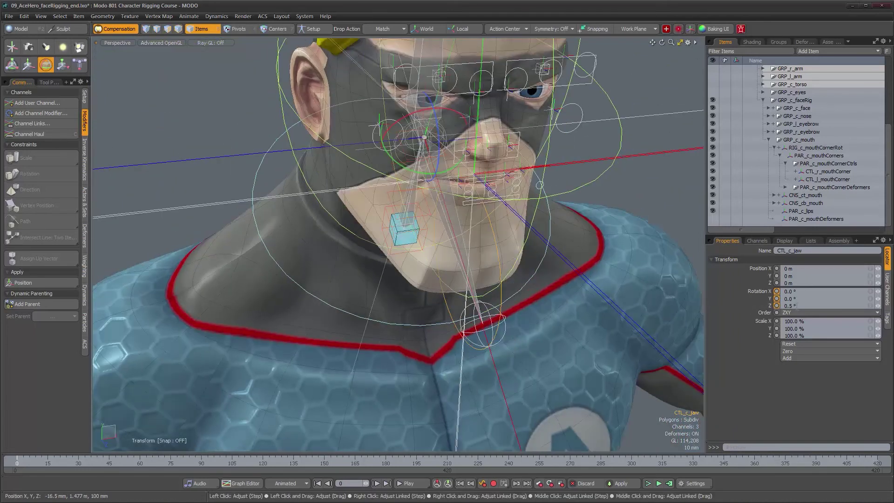
alt+drag(389, 249, 342, 268)
Key the CTL_c_jaw control's Z rotation at 0° on frame 330.
mouse_move(37, 461)
mouse_down()
mouse_move(827, 461)
mouse_move(626, 461)
mouse_move(694, 463)
mouse_up()
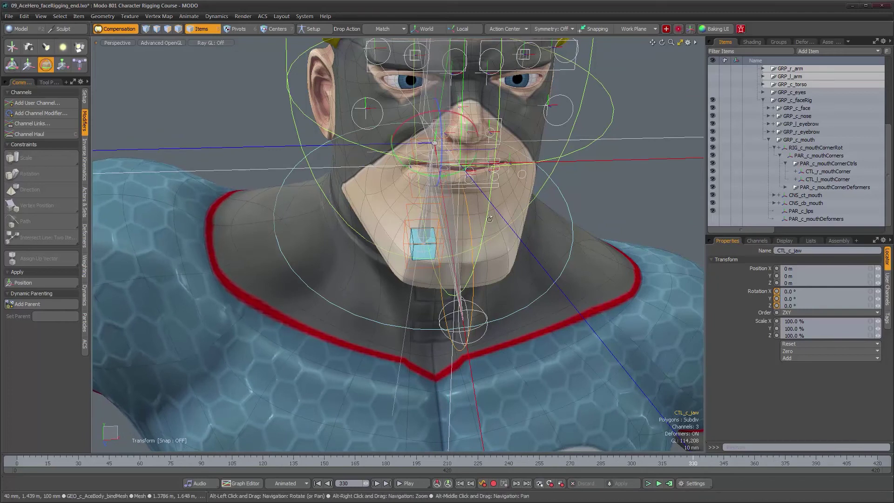
alt+drag(489, 219, 433, 209)
alt+drag(474, 270, 503, 264)
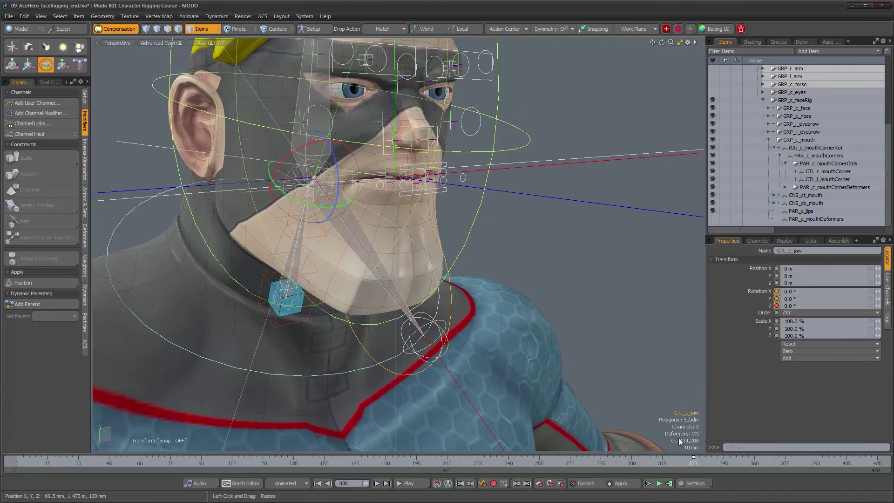
Open the jaw on frame 345 by rotating the CTL_c_jaw control to -26° on Z.
click(724, 463)
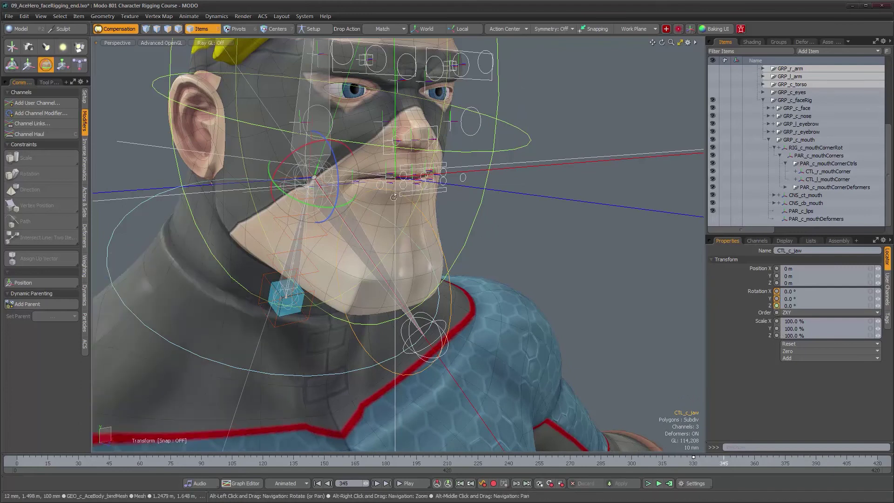
alt+drag(475, 270, 496, 269)
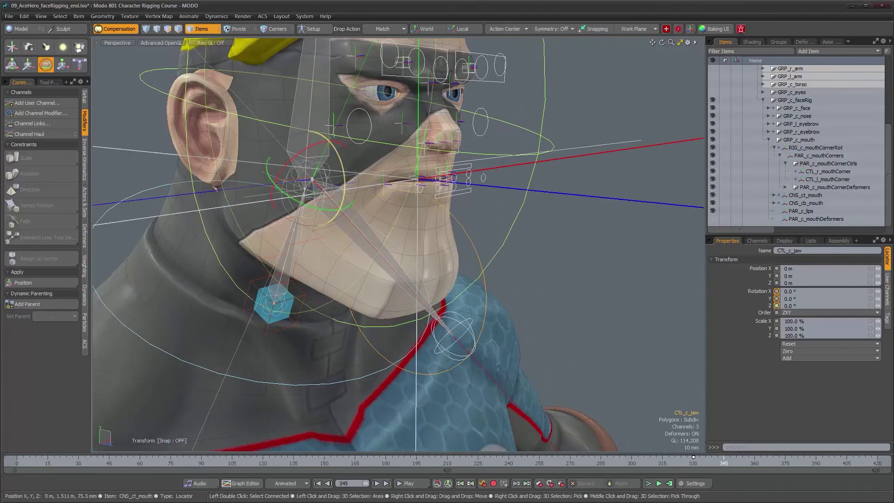
drag(345, 178, 347, 200)
alt+drag(447, 279, 411, 304)
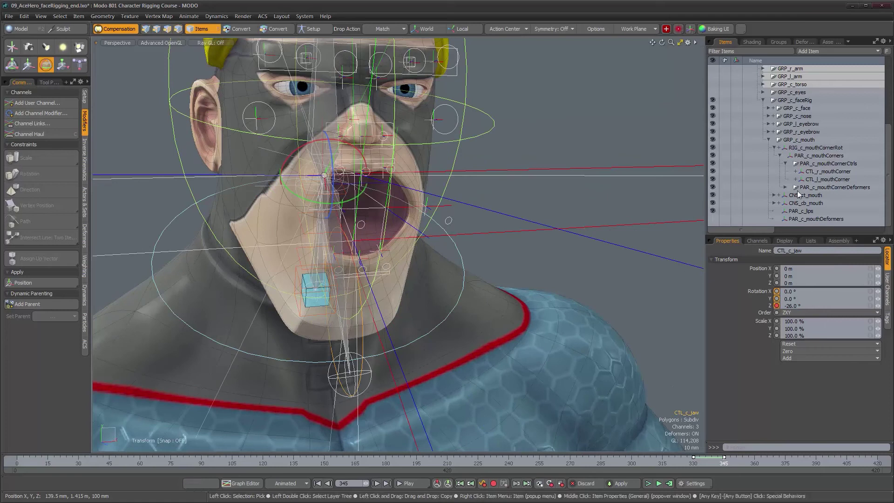
Select the RIG_c_mouthCornerRot locator and show the open mouth in the Front view.
click(817, 149)
alt+drag(412, 233, 377, 218)
key(space)
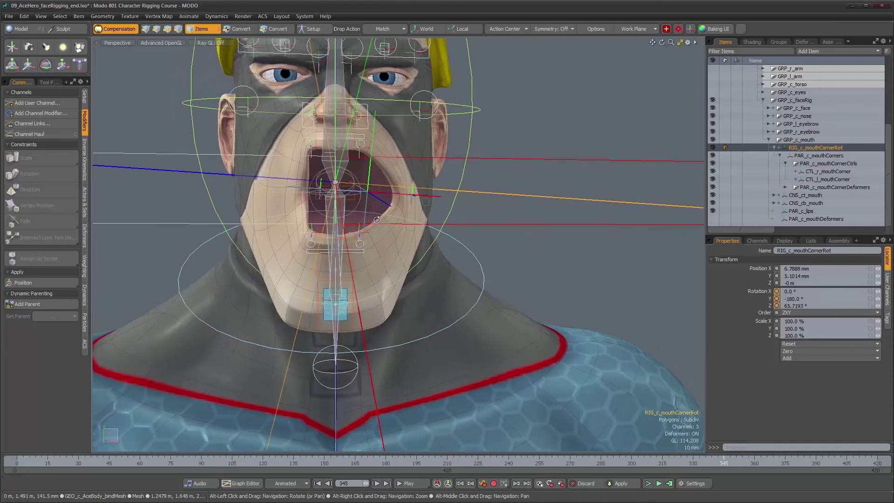
key(ctrl+space)
click(413, 239)
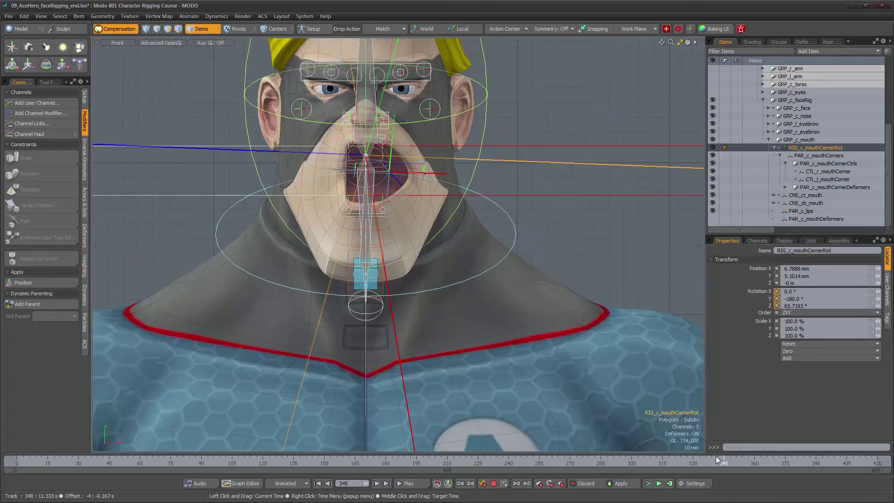
Inspect the offset values of the Rotation Constraint under the RIG_c_mouthCornerRot locator with the mouth open at frame 345.
mouse_move(717, 457)
mouse_down()
mouse_move(696, 462)
mouse_move(748, 463)
mouse_move(690, 464)
mouse_move(724, 463)
mouse_up()
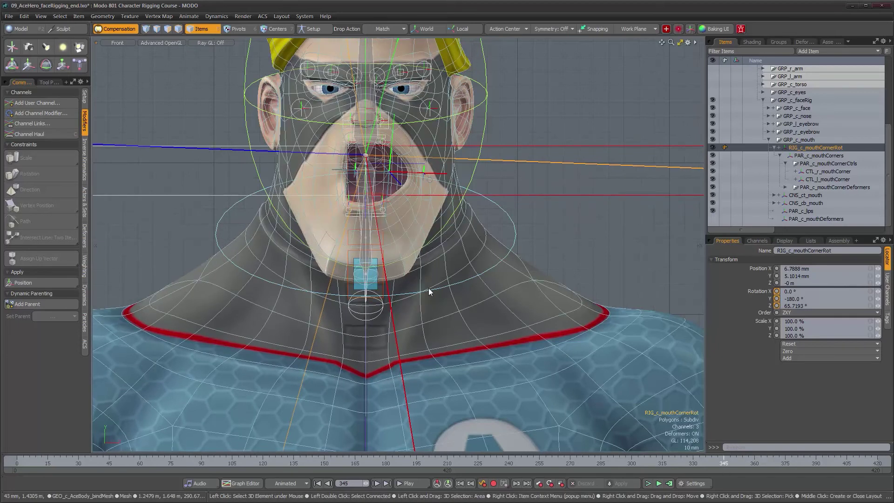
mouse_move(418, 307)
alt+mouse_down()
mouse_move(455, 317)
mouse_move(423, 310)
alt+mouse_up()
click(779, 147)
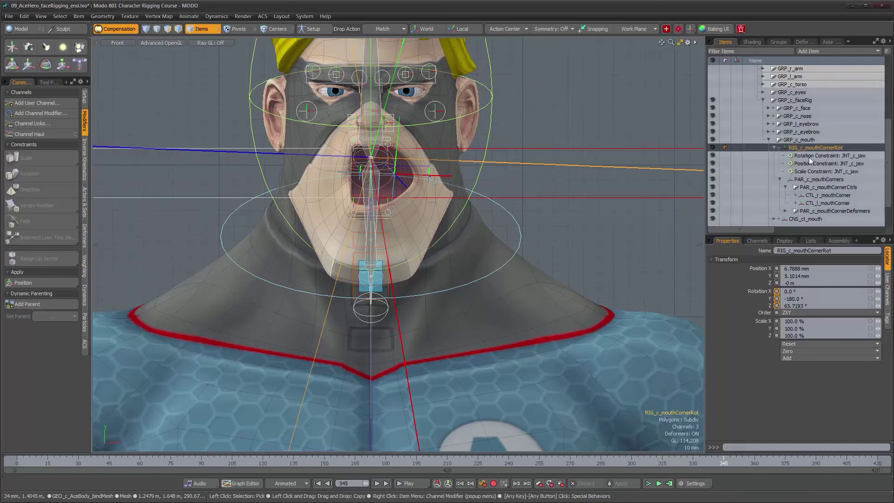
click(812, 155)
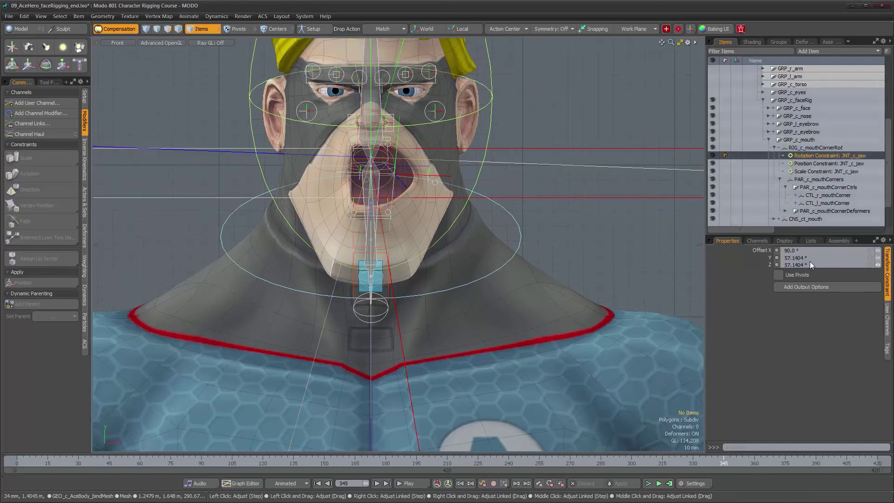
drag(802, 264, 803, 265)
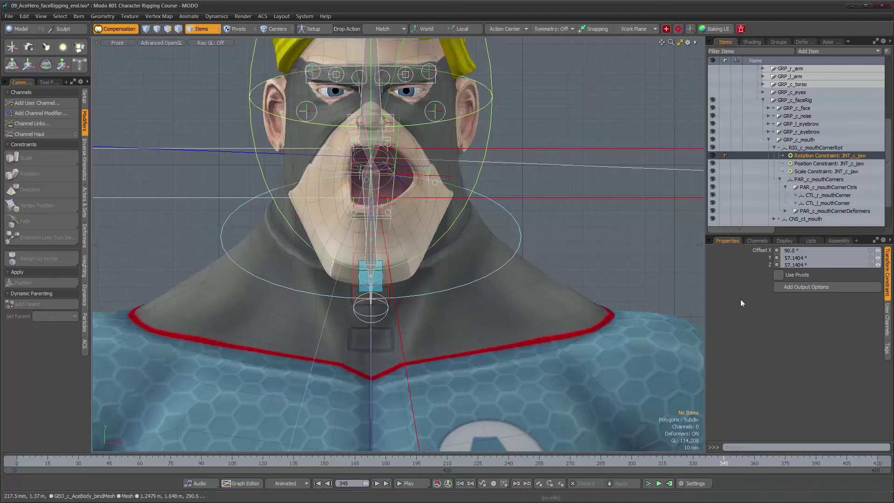
In Setup mode, delete the Rotation, Position and Scale constraints under the RIG_c_mouthCornerRot locator.
drag(720, 460, 681, 460)
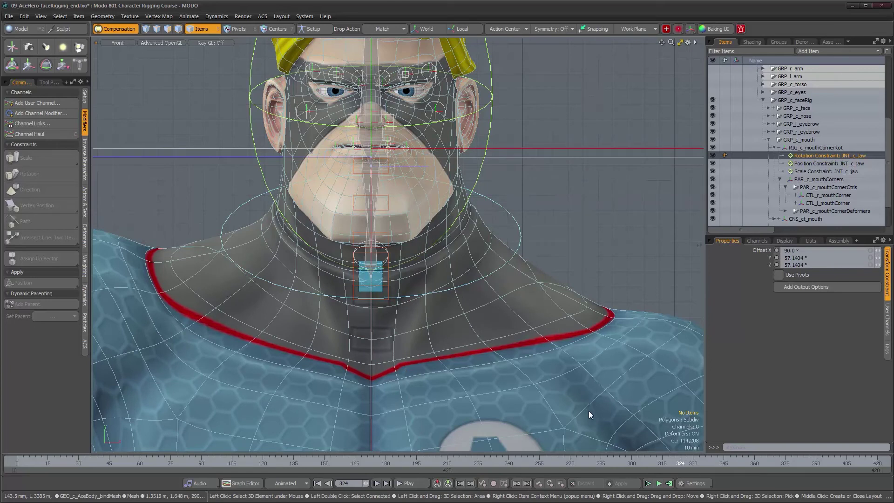
click(693, 461)
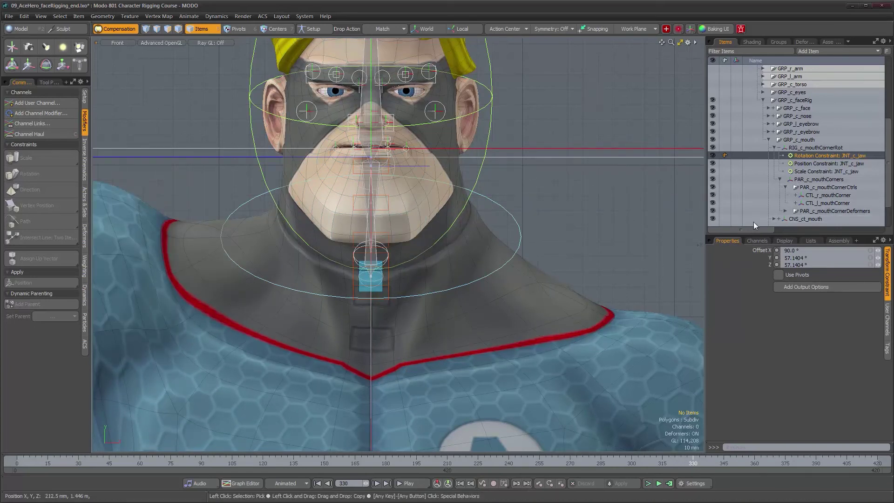
click(317, 30)
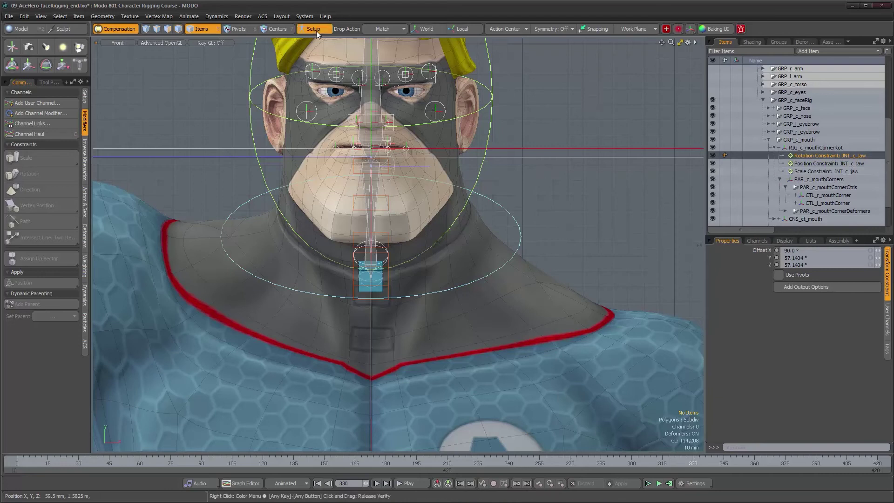
shift+click(803, 172)
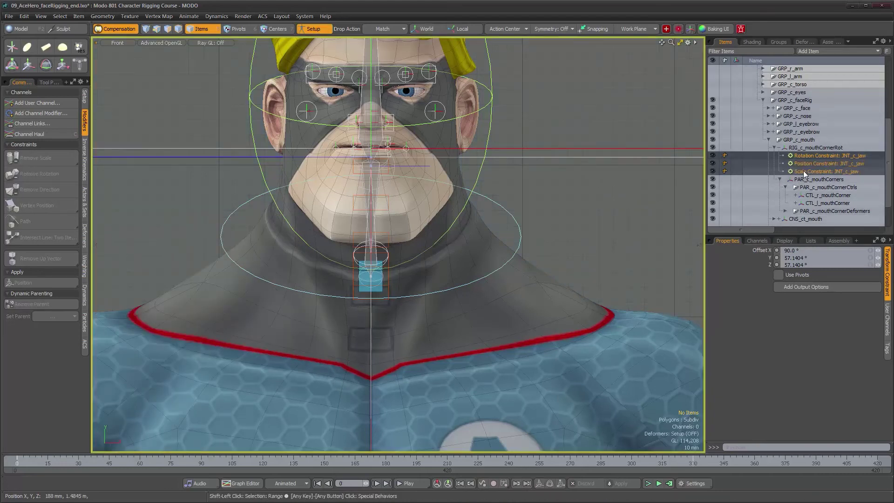
key(Delete)
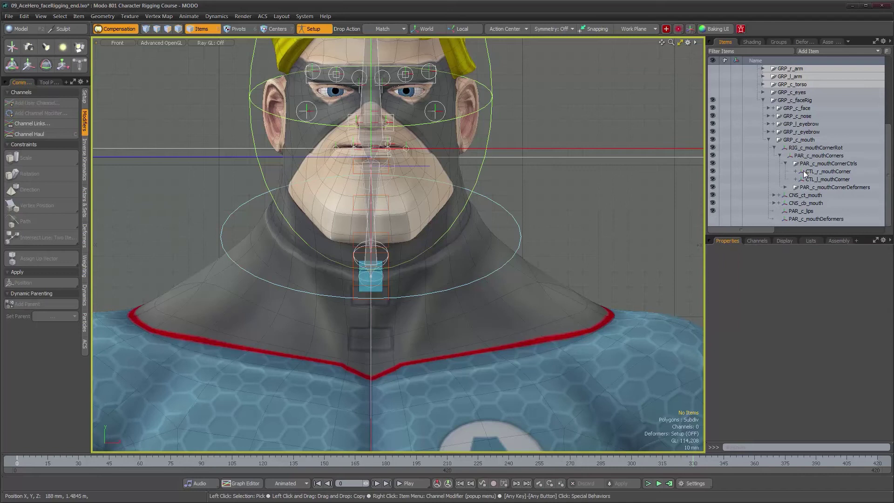
Show the head from the side in the Perspective view and zero the position and rotation of the RIG_c_mouthCornerRot locator.
click(799, 148)
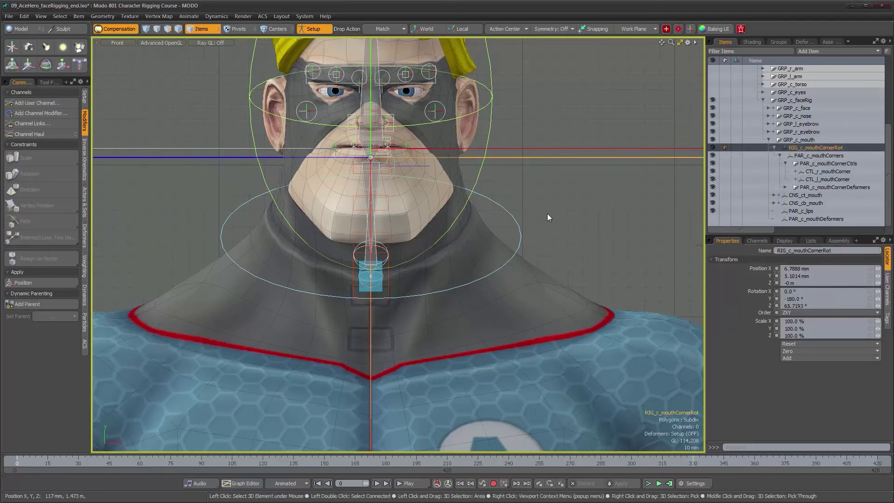
key(ctrl+space)
click(566, 202)
alt+drag(445, 250, 432, 228)
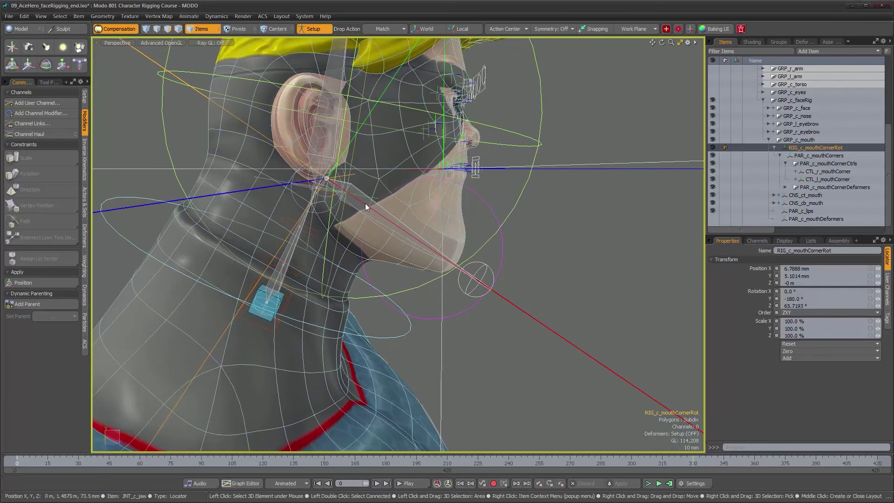
alt+drag(362, 192, 430, 243)
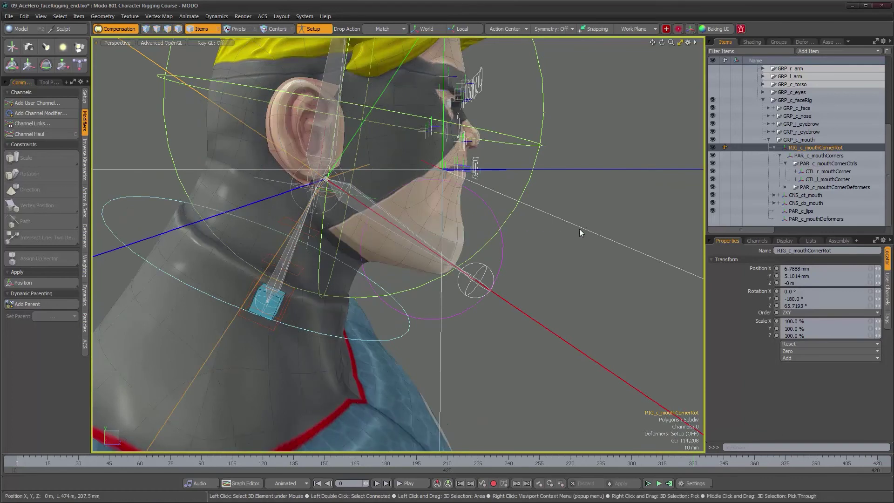
alt+drag(542, 229, 528, 230)
click(806, 141)
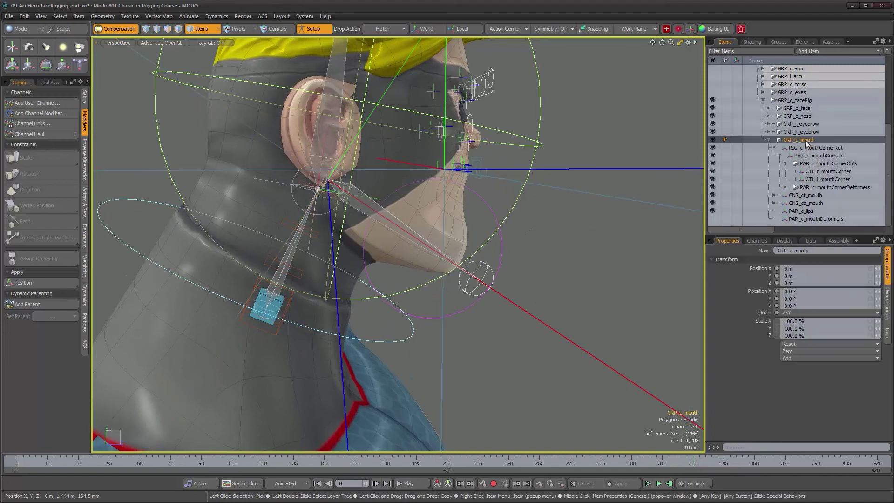
alt+drag(500, 202, 501, 196)
click(812, 147)
click(802, 351)
click(801, 371)
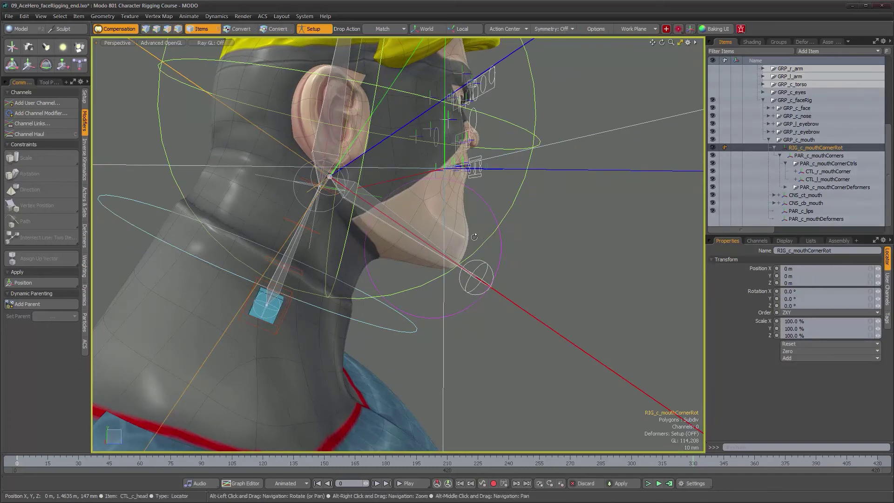
Select the CTL_c_jaw control beside the chin, activate Rotate, and undo a small trial rotation.
alt+drag(520, 252, 459, 246)
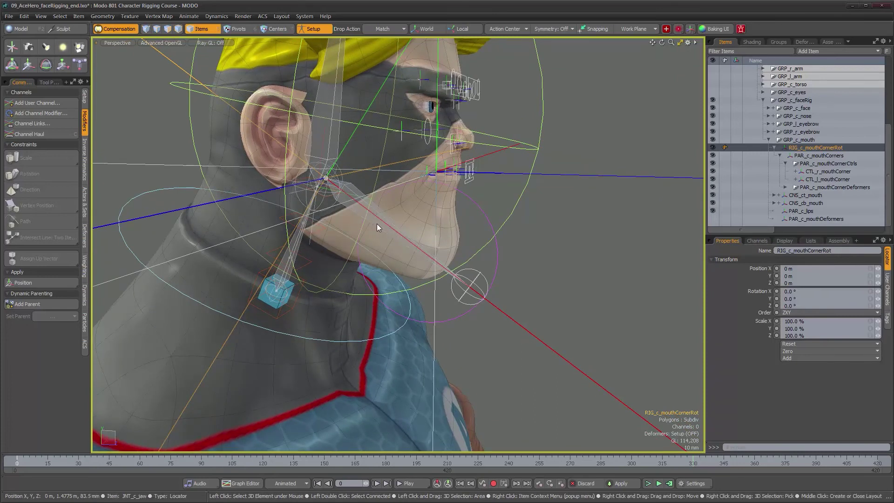
alt+scroll(376, 223, up, 3)
alt+drag(376, 223, 368, 221)
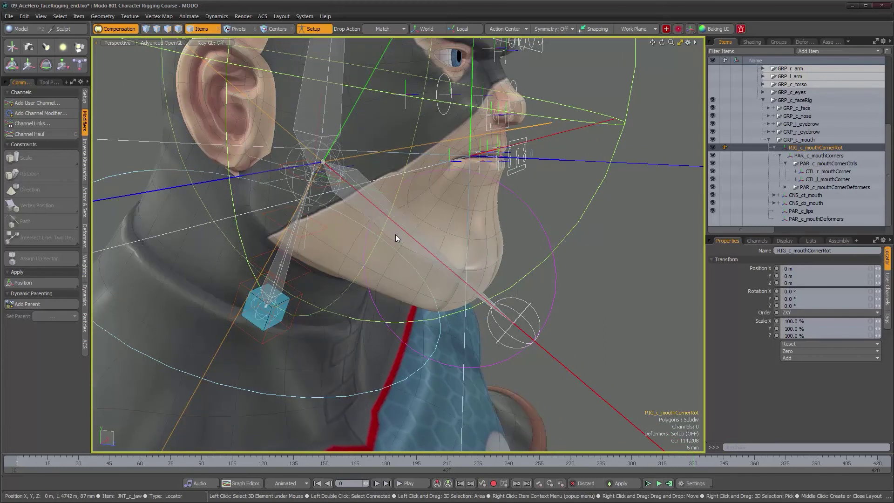
alt+scroll(370, 179, down, 3)
alt+drag(370, 178, 363, 160)
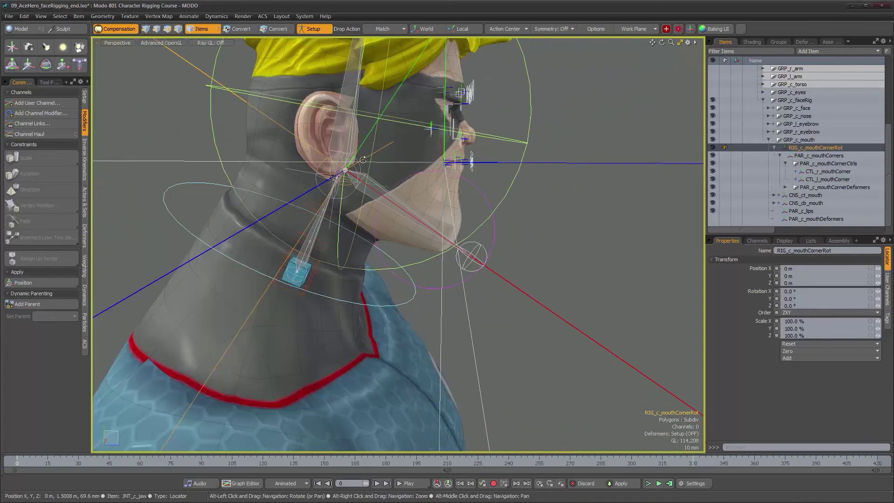
click(493, 232)
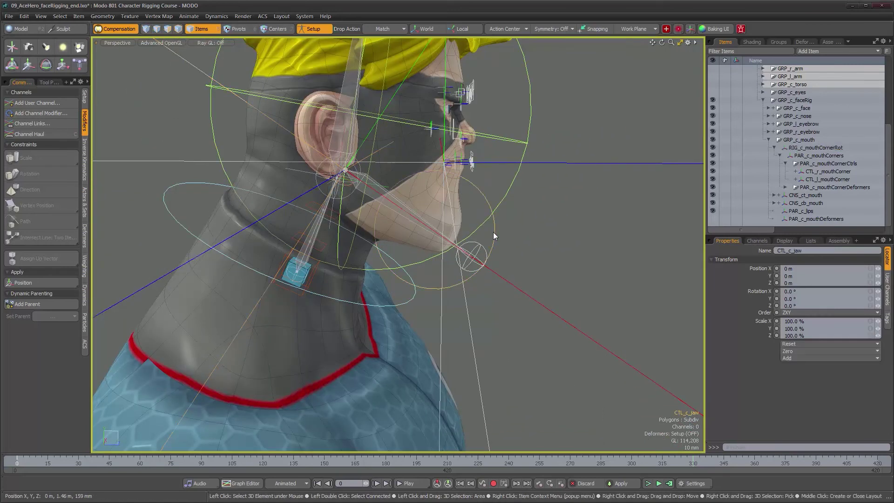
alt+drag(487, 215, 490, 187)
alt+scroll(382, 186, up, 3)
key(e)
mouse_move(376, 161)
mouse_down()
mouse_move(378, 182)
mouse_move(373, 151)
mouse_move(367, 193)
mouse_move(375, 157)
mouse_up()
key(ctrl+z)
alt+drag(458, 213, 512, 219)
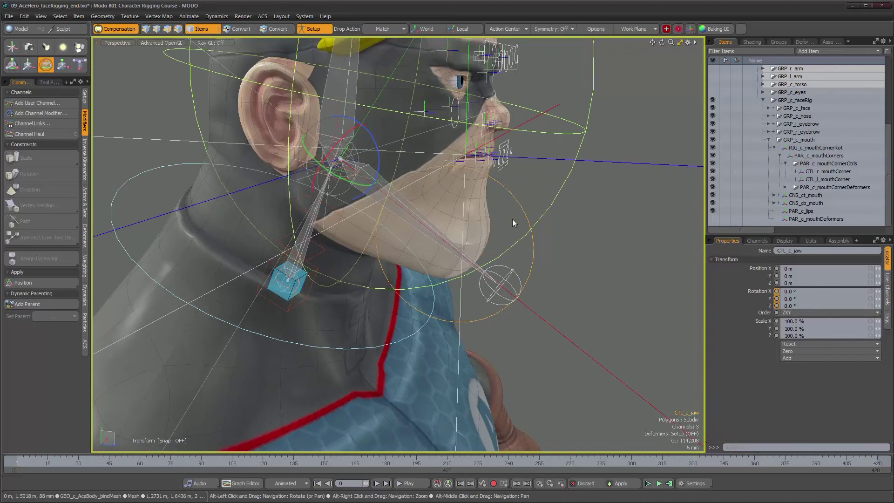
Show the schematic below the 3D view and bring up an empty area of the Ace_headAndFace workspace.
key(KP_0)
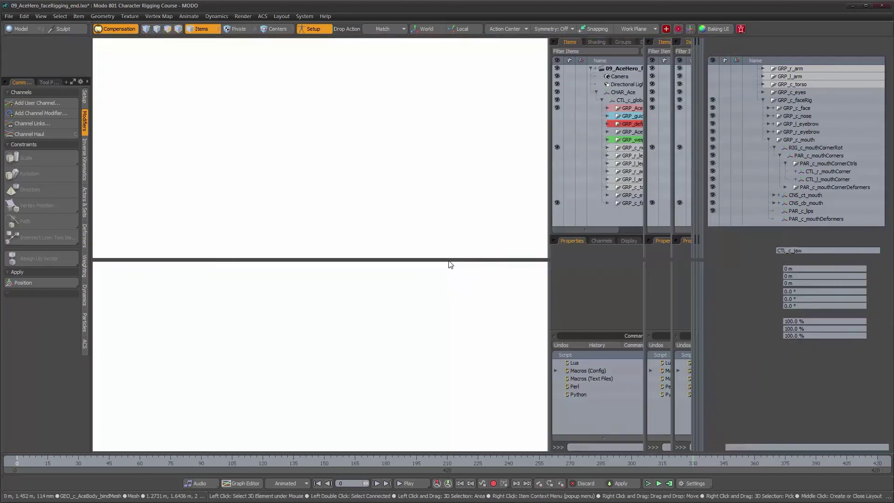
alt+drag(309, 285, 310, 302)
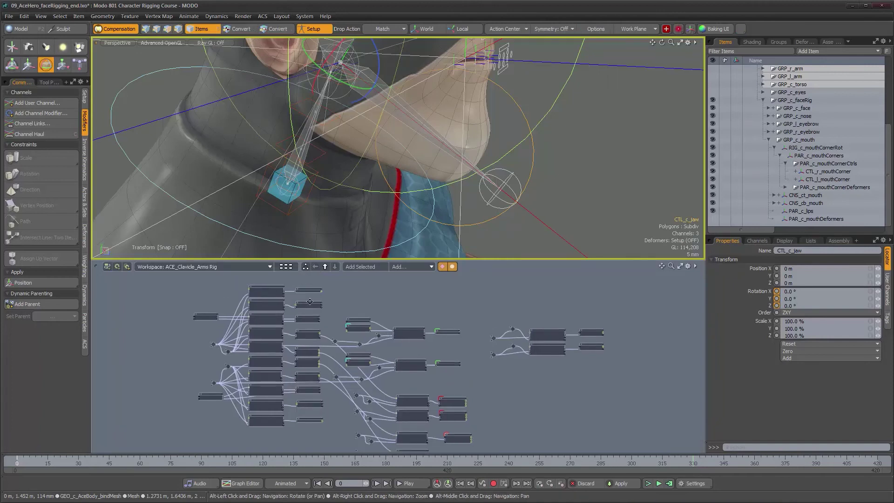
click(268, 267)
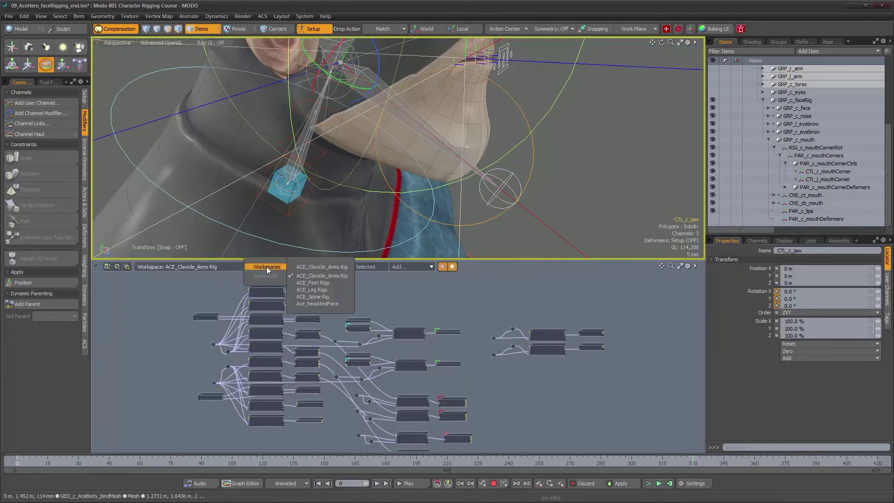
click(323, 304)
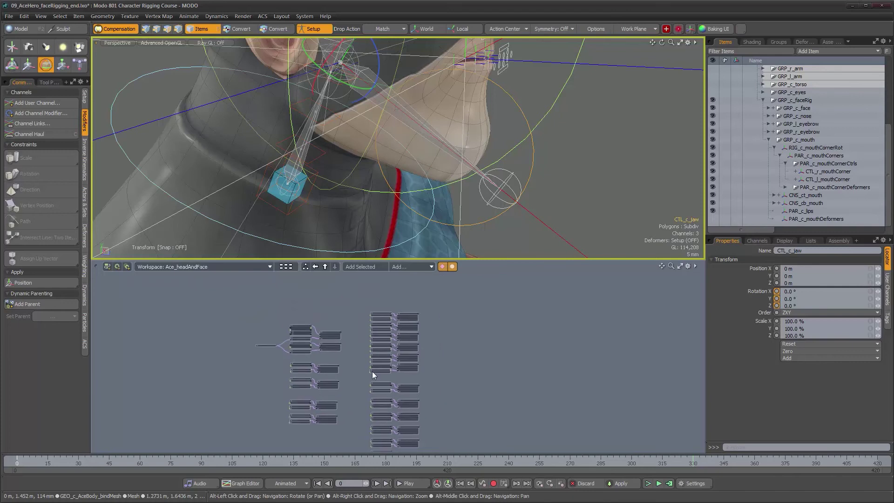
alt+drag(429, 365, 264, 345)
scroll(266, 345, up, 5)
alt+drag(325, 344, 350, 353)
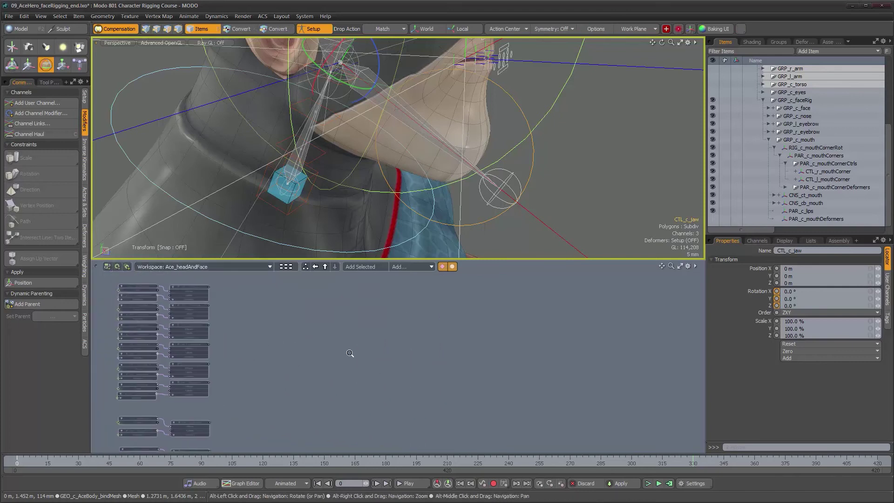
scroll(350, 353, up, 1)
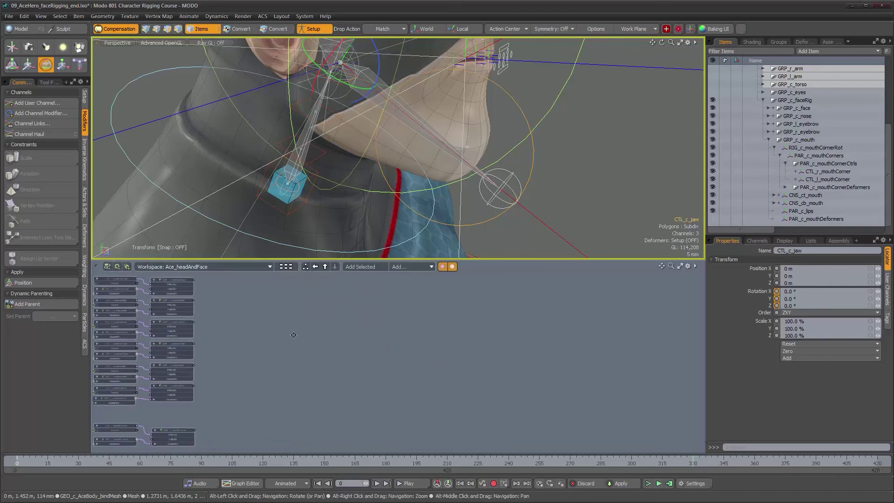
Add the selected CTL_c_jaw control with its rotation channels as a node in the empty area of the schematic.
click(372, 269)
scroll(410, 389, up, 3)
click(361, 384)
alt+drag(468, 384, 393, 341)
alt+right_drag(393, 340, 403, 343)
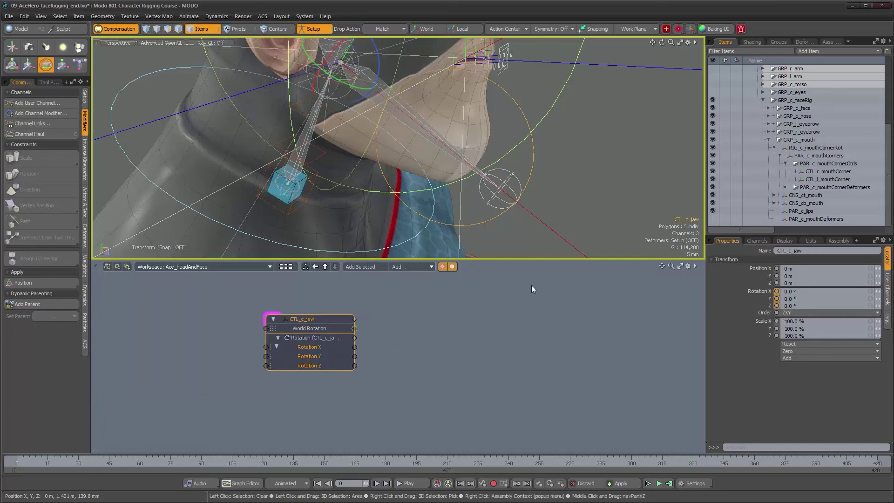
Add RIG_c_mouthCornerRot to the schematic, place it opposite the CTL_c_jaw node, and expand its rotation into X, Y and Z channels.
click(802, 148)
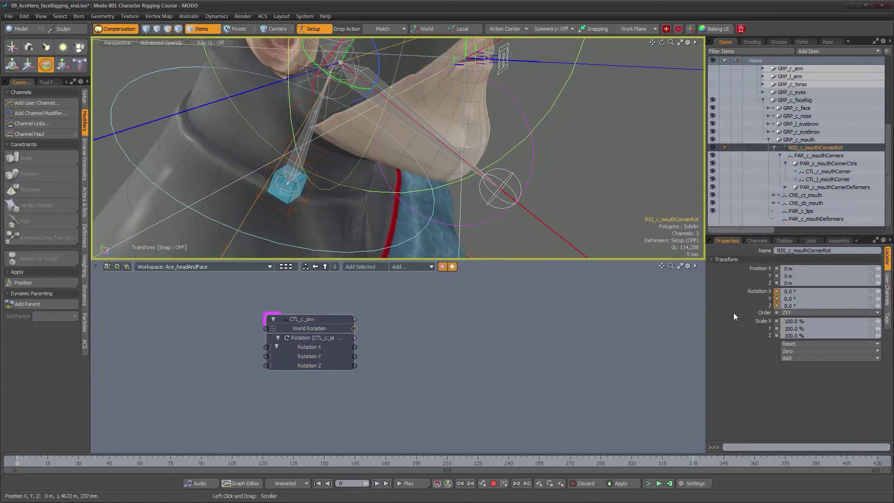
click(371, 267)
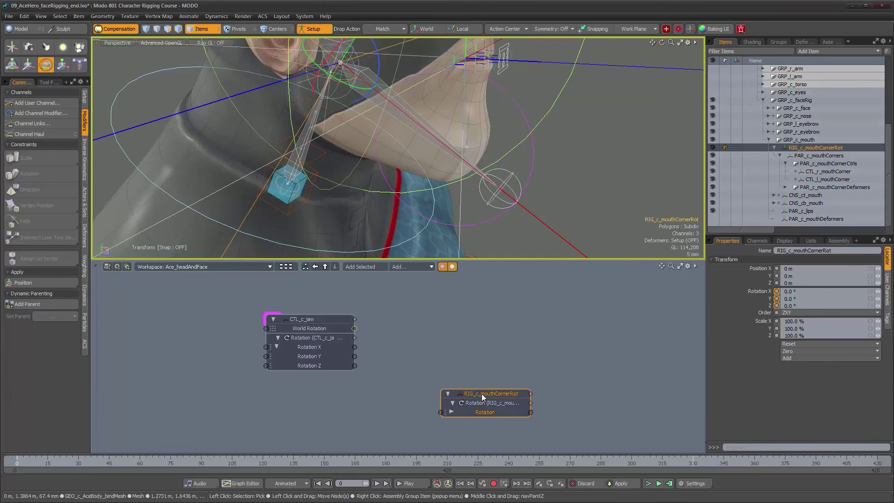
drag(482, 393, 565, 323)
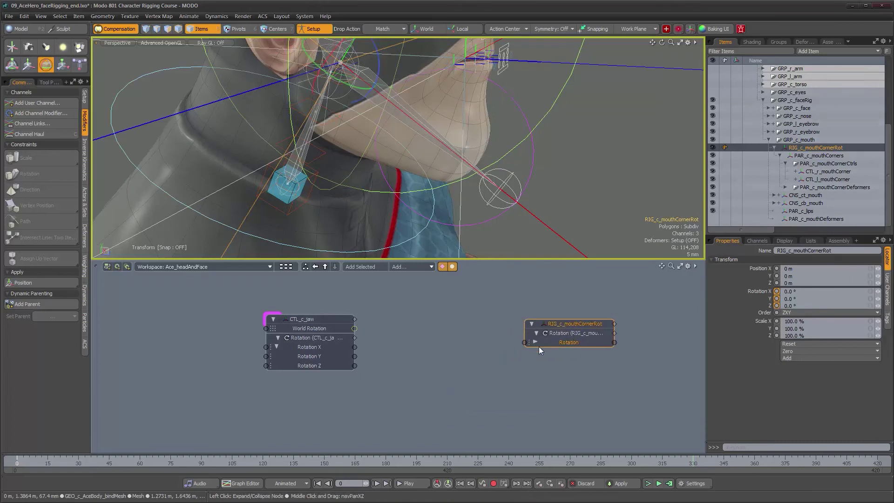
click(535, 343)
drag(566, 323, 590, 327)
alt+drag(436, 345, 361, 344)
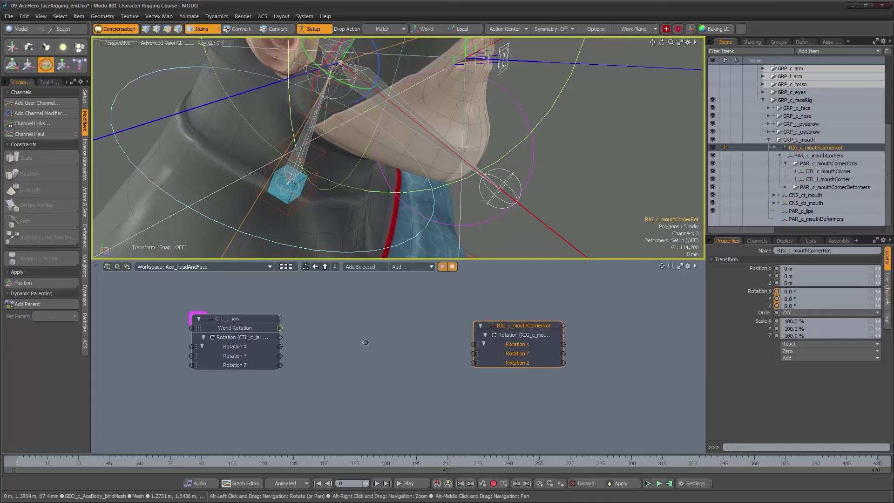
Add a Basic Math channel modifier between the two nodes and set its operation to Multiply.
mouse_move(480, 175)
alt+mouse_down()
mouse_move(517, 194)
mouse_move(443, 161)
mouse_move(483, 167)
mouse_move(469, 159)
mouse_move(475, 169)
alt+mouse_up()
scroll(519, 196, down, 3)
scroll(476, 162, up, 2)
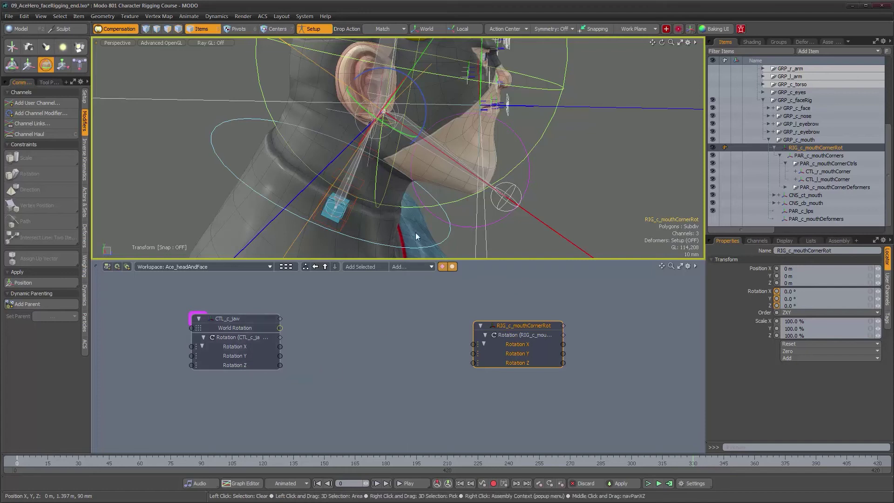
click(413, 268)
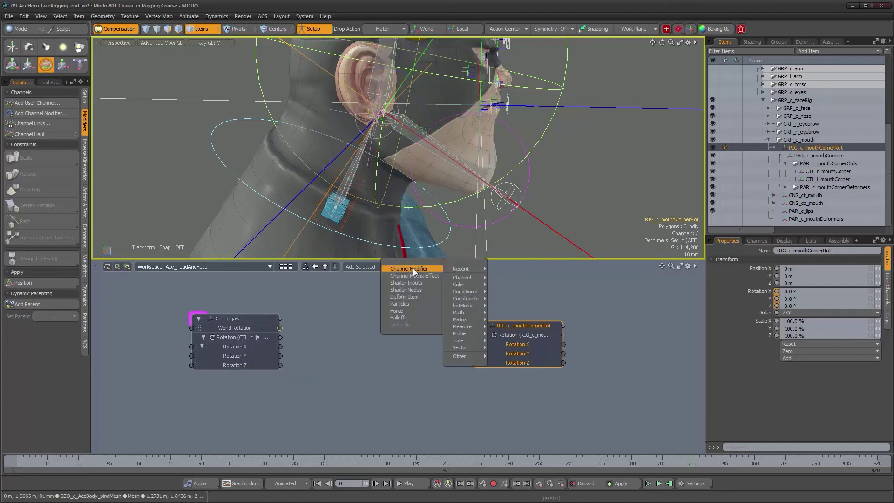
mouse_move(474, 268)
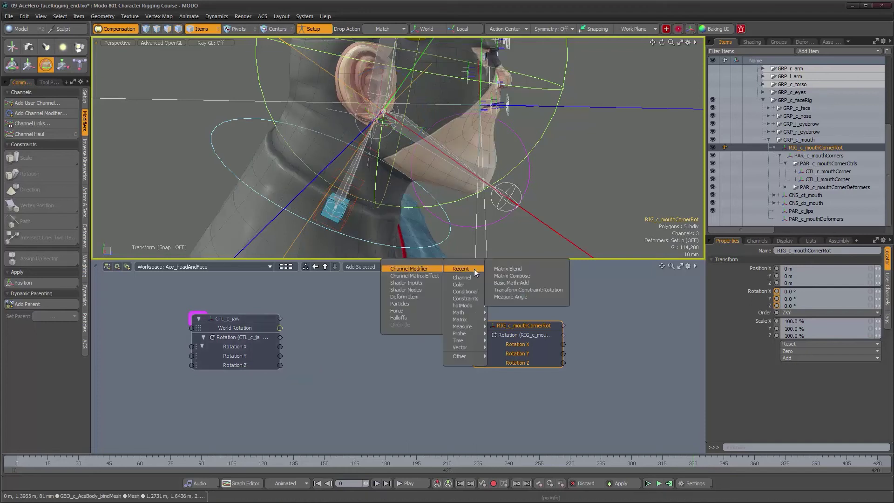
click(508, 283)
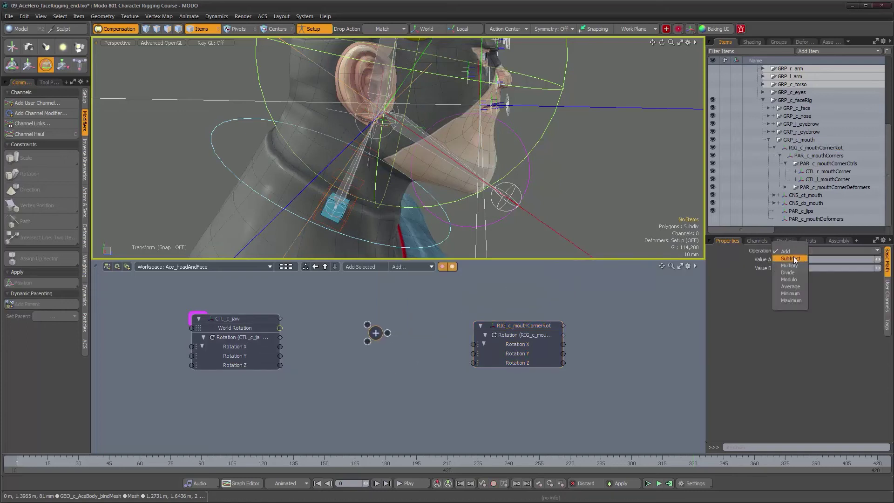
click(793, 265)
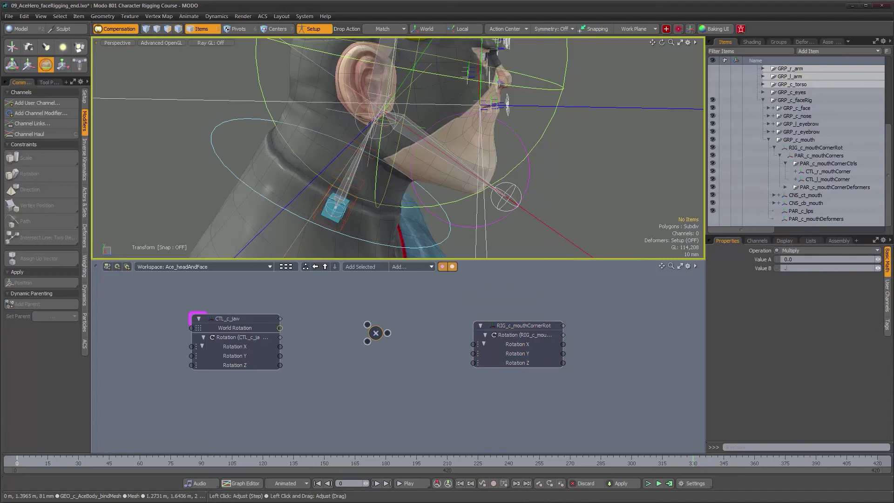
Set the Multiply node's Value B to 0.5 and duplicate it into a vertical stack of three nodes.
drag(378, 336, 376, 328)
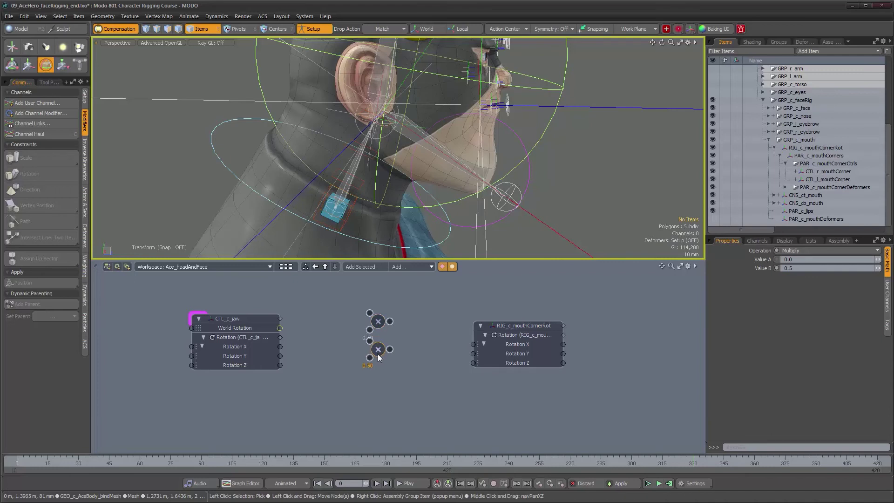
key(ctrl+d)
drag(376, 355, 375, 359)
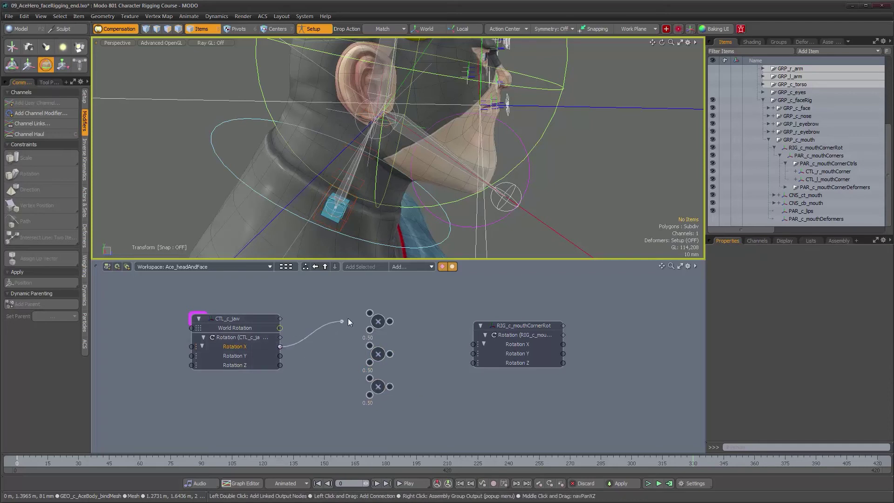
Route CTL_c_jaw's Rotation X, Y and Z through the three Multiply nodes into the matching rotation channels of RIG_c_mouthCornerRot.
drag(280, 356, 369, 349)
drag(280, 366, 369, 379)
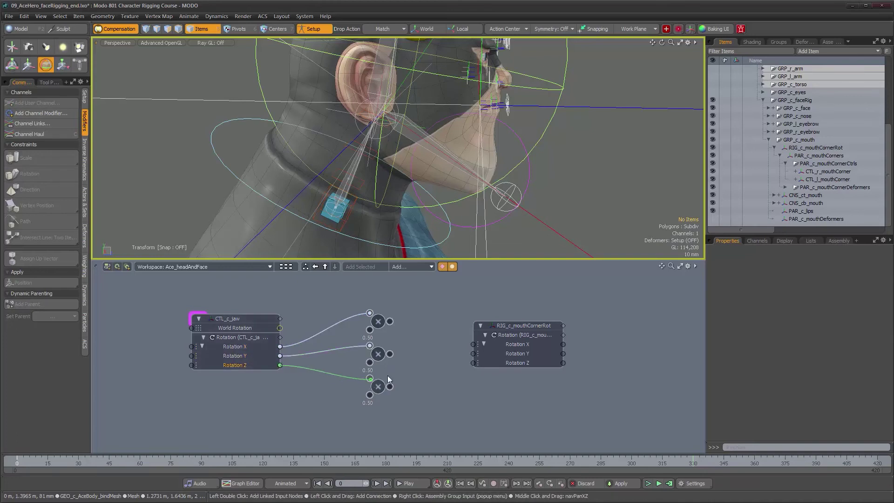
drag(443, 343, 474, 345)
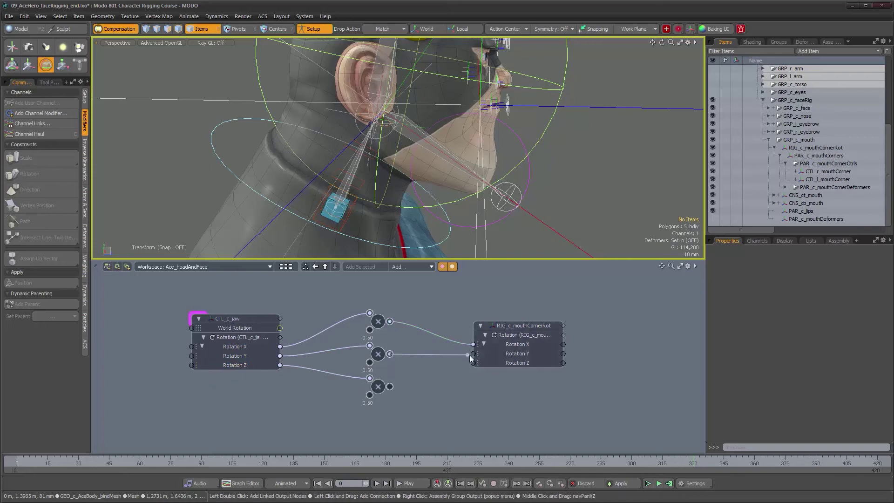
drag(390, 387, 474, 364)
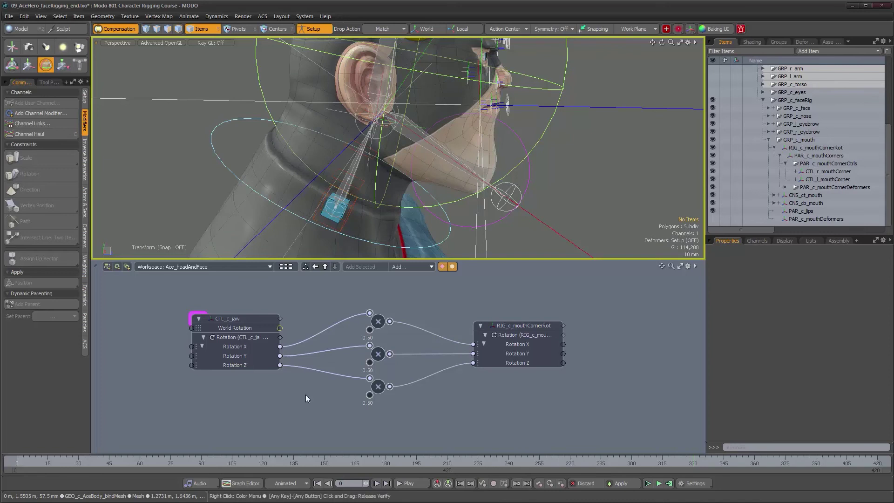
Leave Setup mode and scrub to frame 351 to examine how the mouth corners follow the opening jaw.
drag(25, 463, 722, 463)
alt+drag(515, 152, 352, 159)
scroll(468, 157, down, 4)
alt+drag(433, 163, 458, 171)
scroll(485, 168, up, 4)
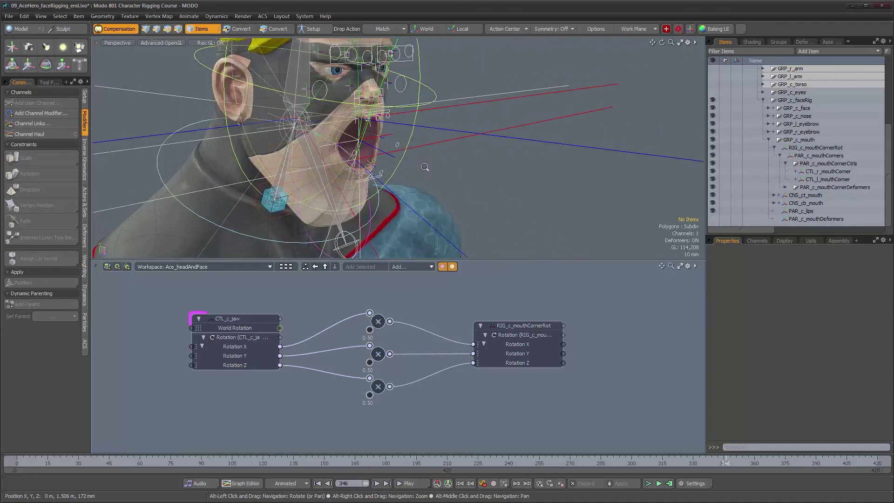
scroll(458, 171, down, 4)
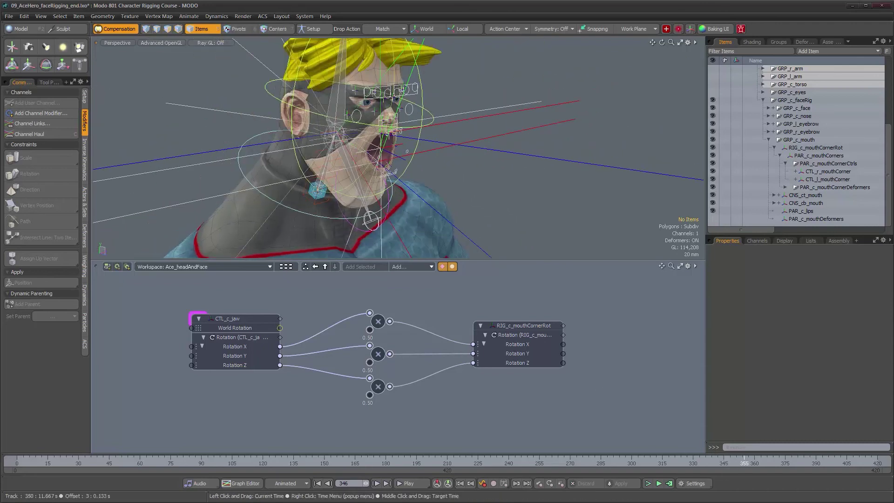
mouse_move(723, 463)
mouse_down()
mouse_move(697, 462)
mouse_move(736, 462)
mouse_up()
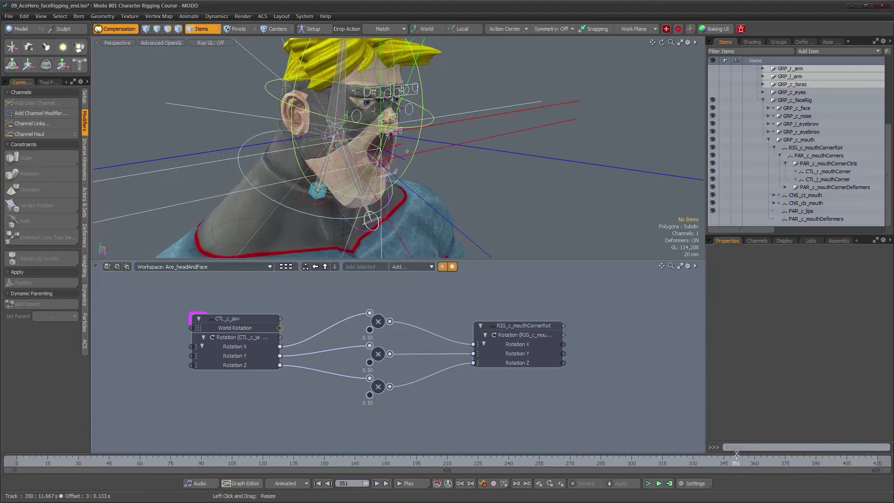
alt+drag(397, 214, 460, 207)
Select RIG_c_mouthCornerRot at frame 175 and check its placement relative to the head with a trial move that is undone.
mouse_move(710, 461)
mouse_down()
mouse_move(246, 461)
mouse_move(414, 462)
mouse_move(375, 461)
mouse_up()
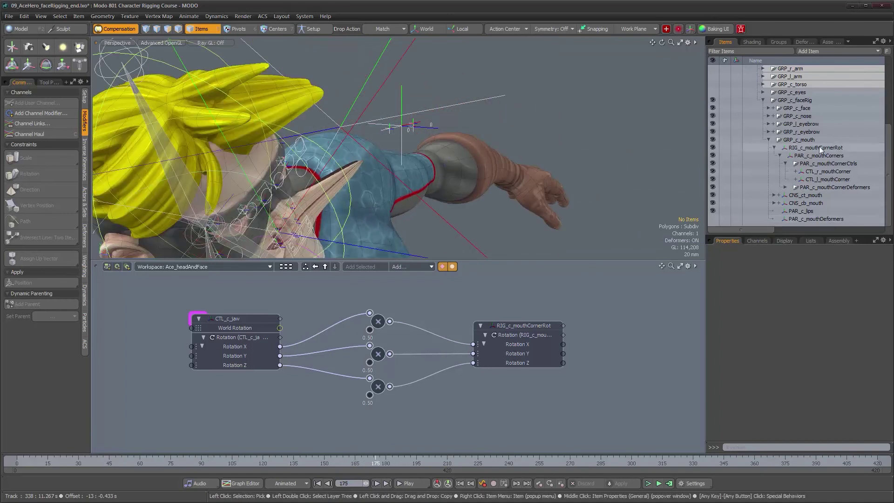
click(814, 148)
alt+drag(396, 125, 343, 136)
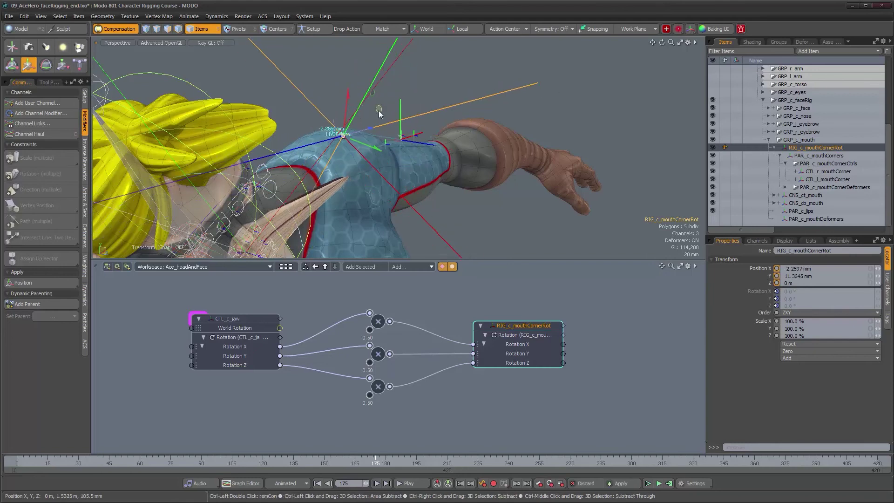
key(ctrl+z)
Return to frame 0 in Setup mode, dynamically parent RIG_c_mouthCornerRot to JNT_c_head, and leave Setup mode.
mouse_move(297, 462)
mouse_down()
mouse_move(24, 462)
mouse_move(306, 463)
mouse_move(17, 462)
mouse_up()
alt+drag(255, 162, 269, 44)
click(314, 29)
alt+drag(371, 102, 341, 146)
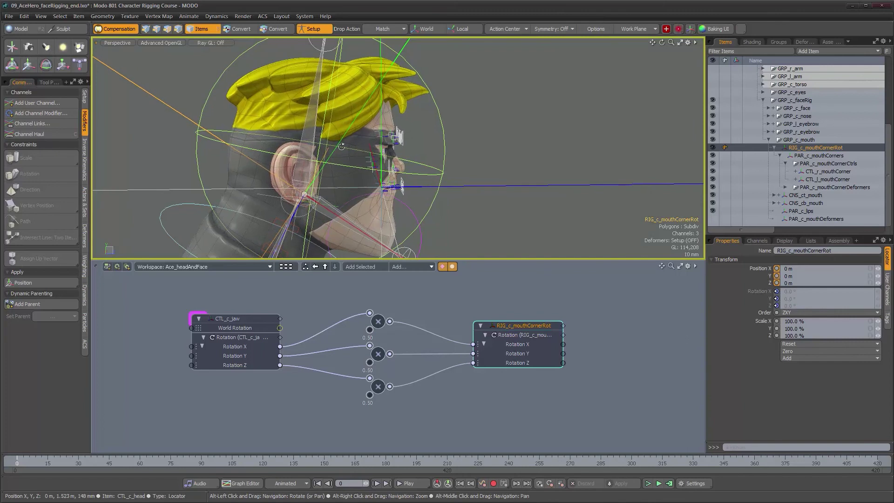
shift+click(313, 116)
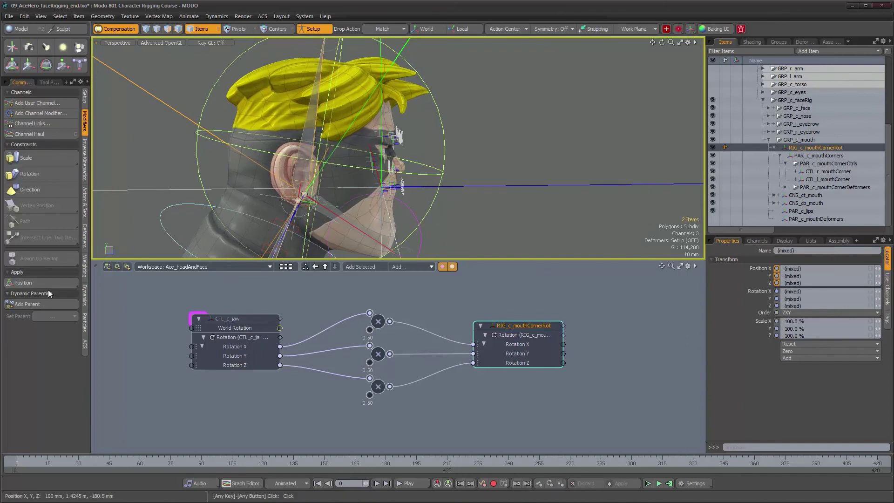
click(39, 304)
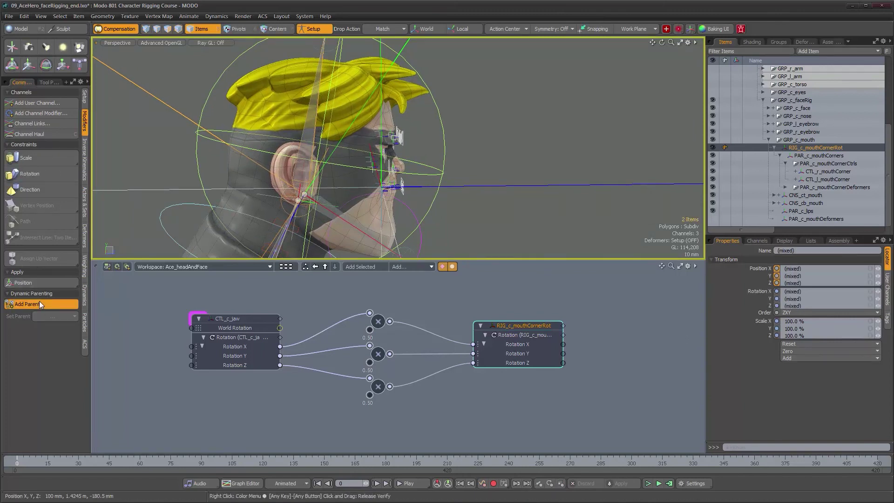
click(312, 28)
Scrub through the head animation to frame 187 and check that the mouth corners follow the head.
drag(39, 458, 292, 458)
alt+drag(470, 189, 181, 62)
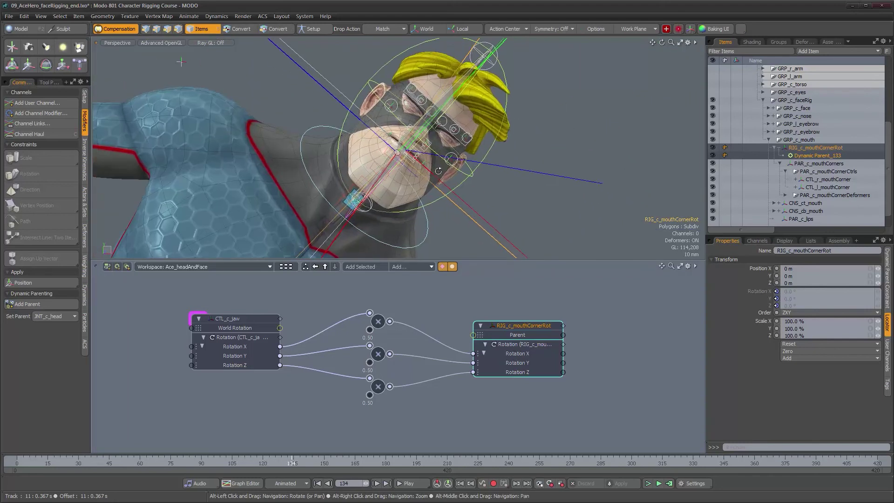
drag(292, 459, 400, 459)
alt+drag(241, 110, 281, 155)
Find the stray PAR_c_lips locator in the item list and hide it together with PAR_c_mouthDeformers.
click(275, 149)
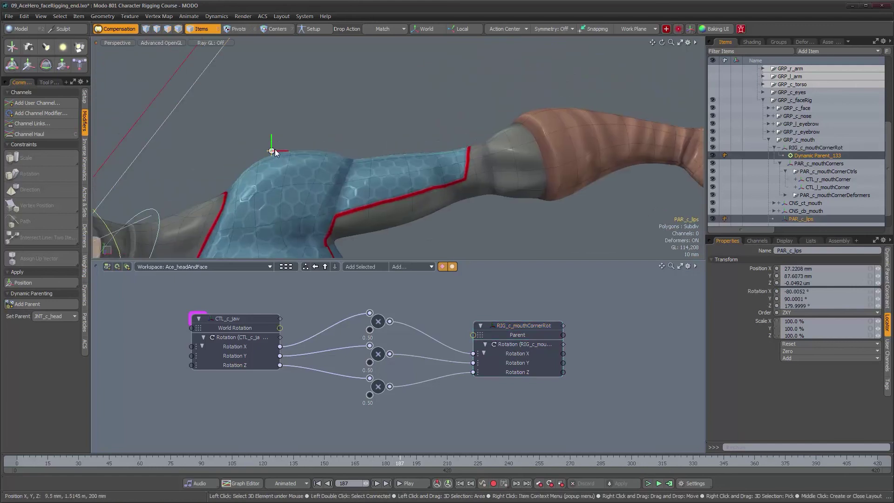
ctrl+click(808, 156)
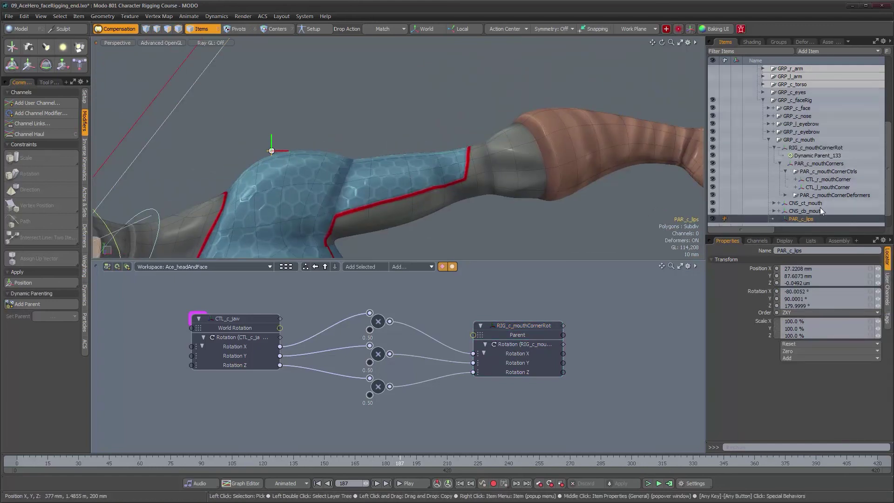
scroll(821, 208, down, 1)
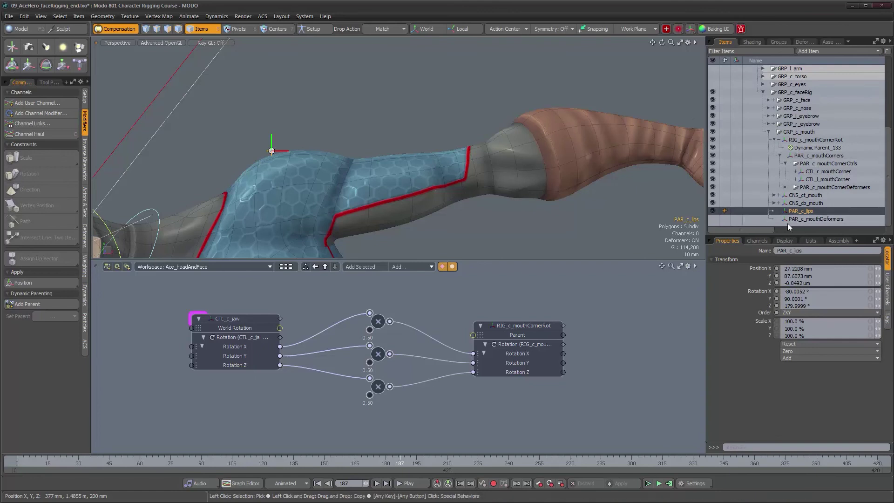
scroll(346, 141, down, 5)
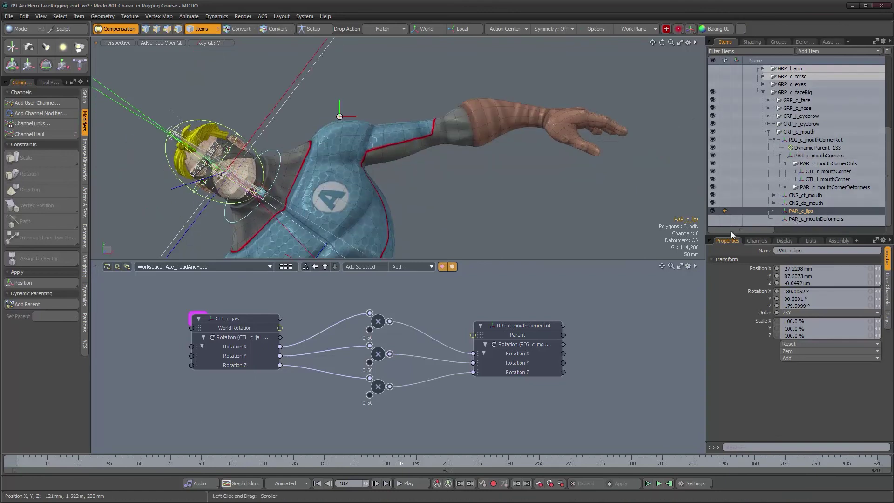
alt+drag(354, 139, 368, 137)
drag(401, 463, 417, 463)
drag(713, 211, 713, 219)
Maximize the 3D view, scrub to frame 352, and examine the open mouth up close.
alt+right_drag(322, 152, 538, 177)
alt+middle_drag(538, 177, 609, 188)
alt+drag(609, 188, 398, 163)
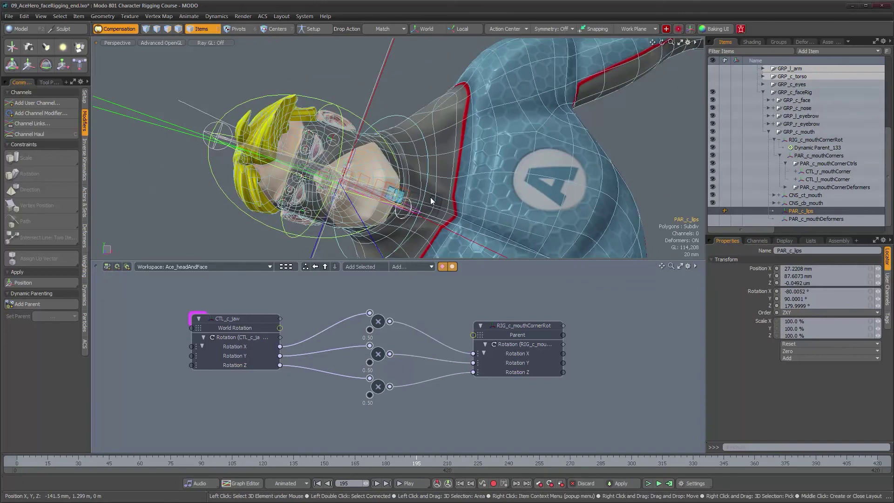
key(KP_0)
alt+middle_drag(423, 307, 367, 323)
drag(417, 461, 738, 462)
alt+middle_drag(508, 197, 413, 233)
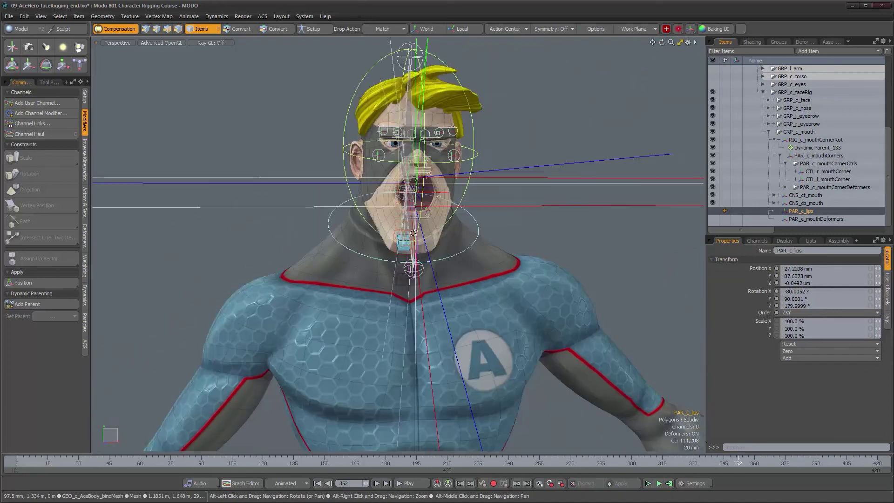
scroll(441, 316, up, 5)
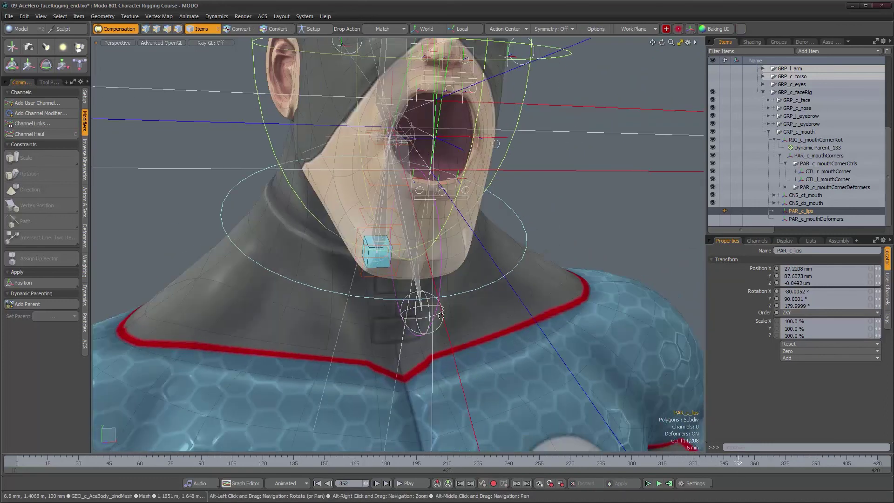
Try rotating the CTL_c_jaw control in several directions to test how the mouth corners follow.
click(418, 335)
alt+drag(419, 335, 494, 289)
key(e)
mouse_move(402, 180)
mouse_down()
mouse_move(418, 180)
mouse_move(387, 180)
mouse_move(421, 180)
mouse_move(374, 184)
mouse_move(386, 172)
mouse_up()
drag(430, 129, 405, 124)
mouse_move(424, 181)
alt+mouse_down()
mouse_move(525, 207)
mouse_move(424, 198)
alt+mouse_up()
alt+right_drag(423, 198, 467, 180)
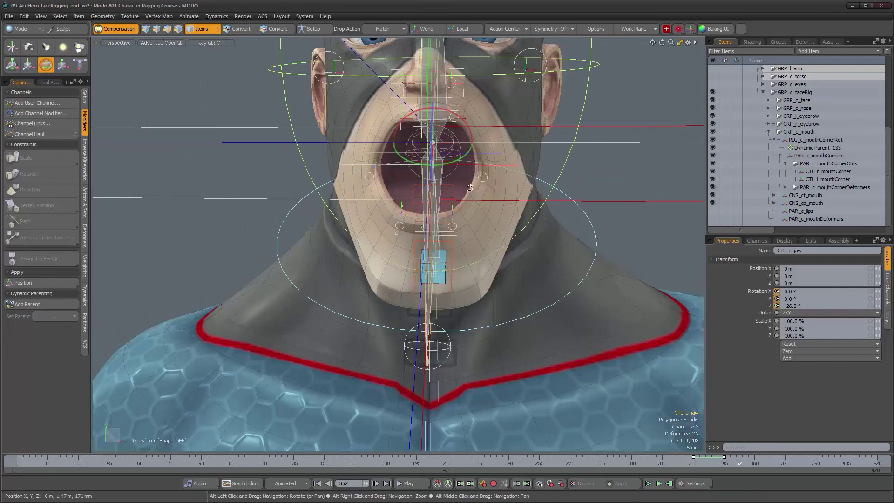
Try moving the lower lip control CTL_b_lip to -10 mm in Y and undo the move.
alt+middle_drag(466, 179, 461, 205)
alt+drag(460, 204, 447, 262)
click(447, 261)
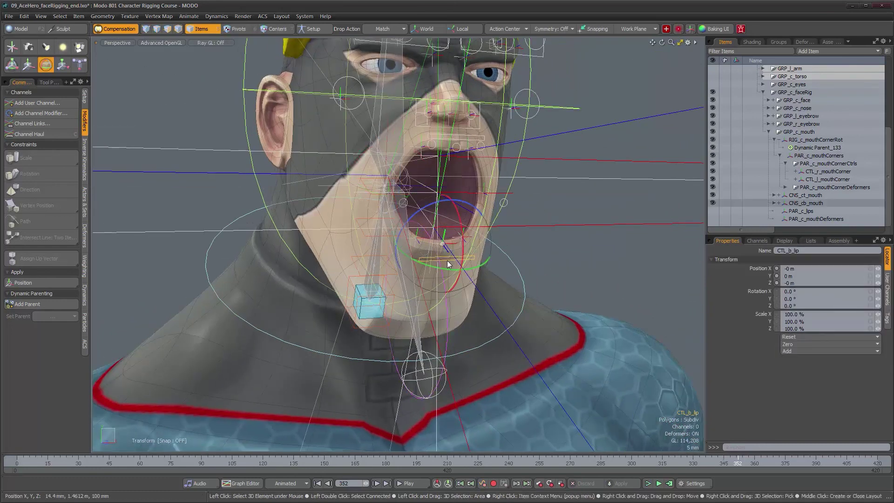
key(w)
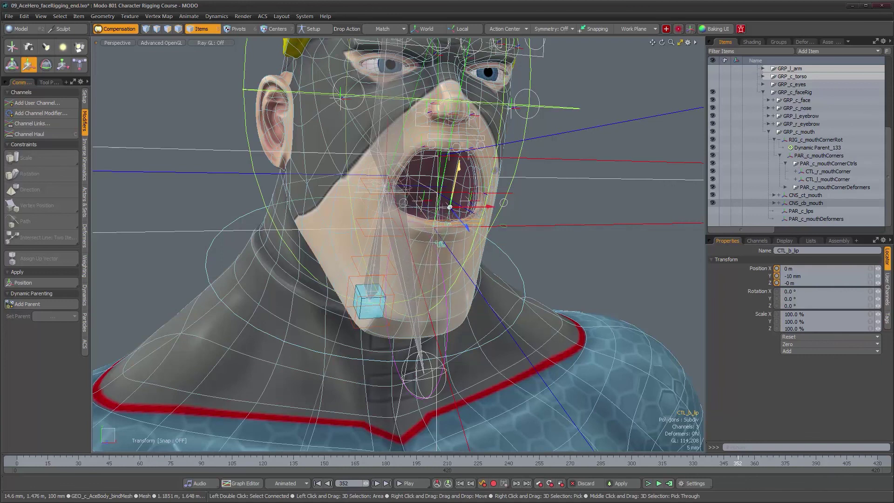
alt+drag(455, 195, 474, 128)
key(ctrl+z)
Try moving the upper lip controls CTL_t_lip and CTL_lt_lip and the CTL_l_mouthCorner control, undoing the moves.
click(471, 125)
middle_click(471, 125)
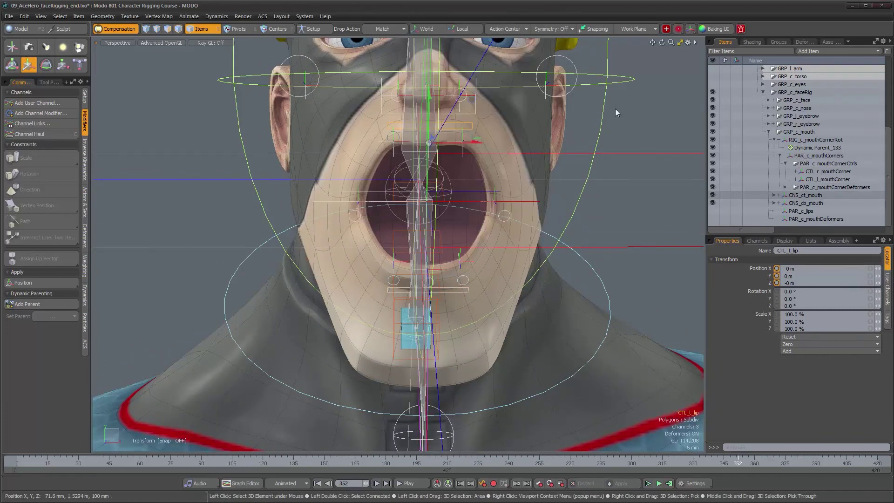
drag(430, 110, 429, 135)
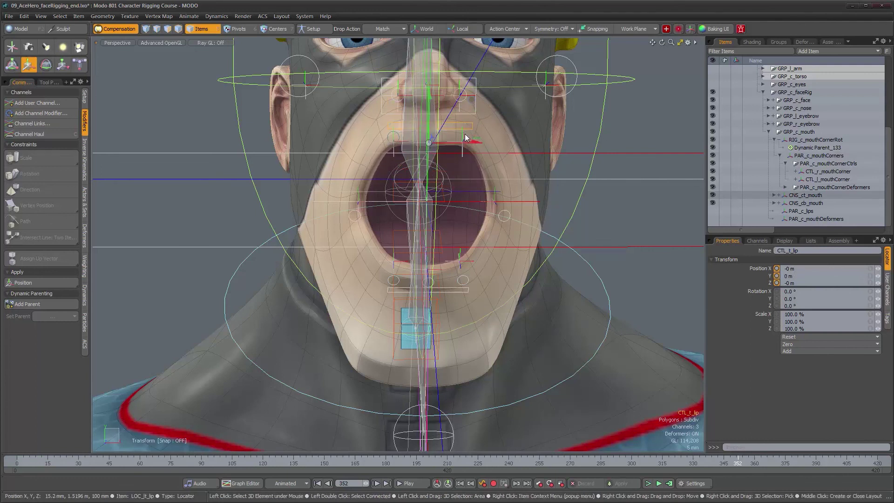
click(464, 137)
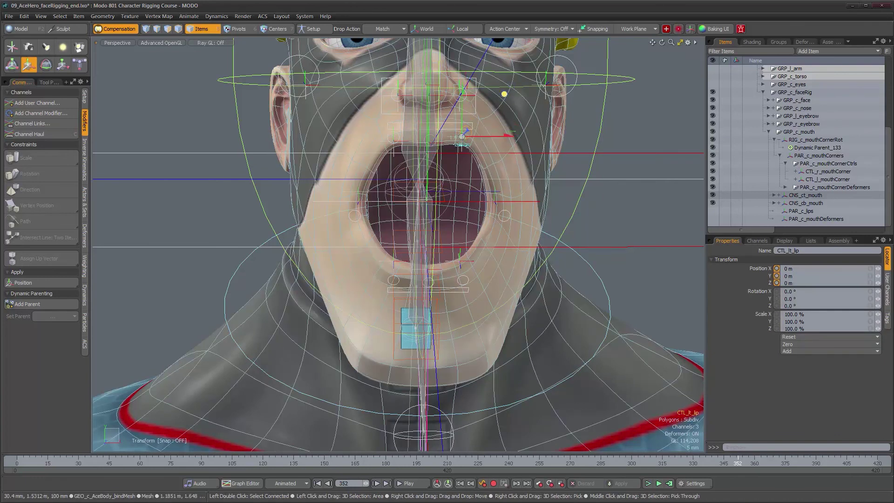
click(509, 220)
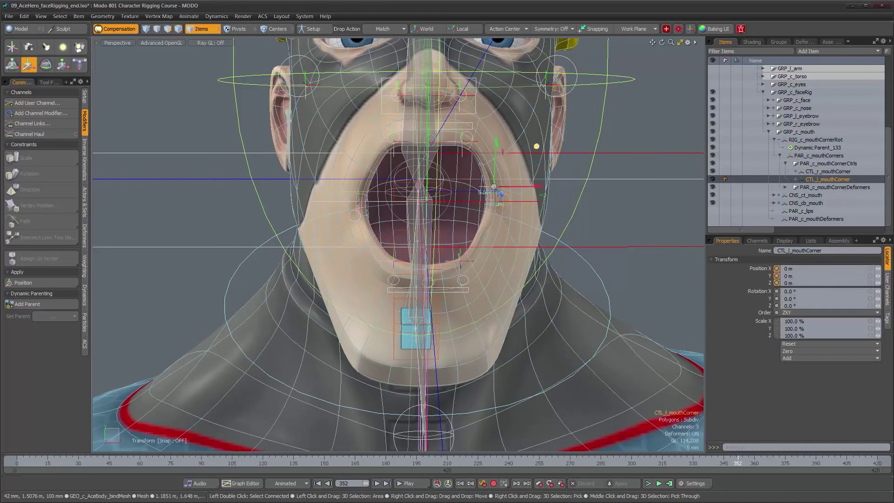
key(ctrl+z)
Examine the opened mouth and lip controls from the side and three-quarter angles.
alt+drag(438, 162, 483, 189)
scroll(484, 121, down, 3)
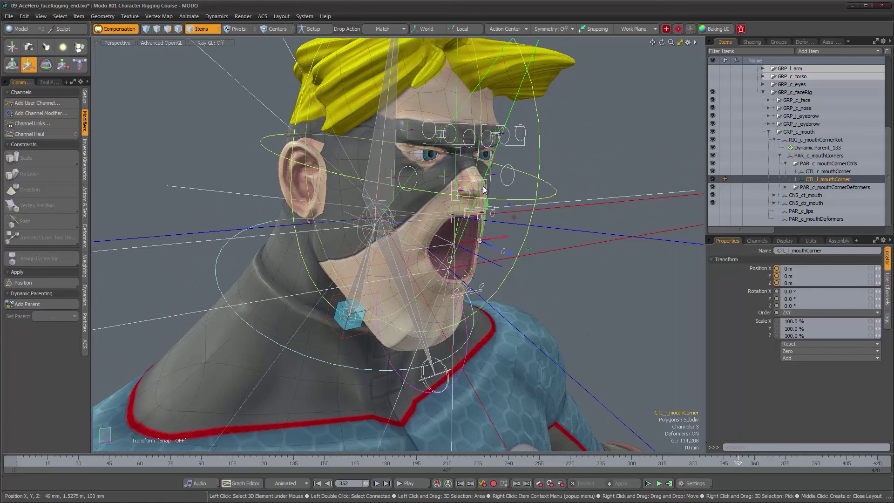
alt+drag(483, 188, 486, 261)
alt+right_drag(486, 261, 503, 267)
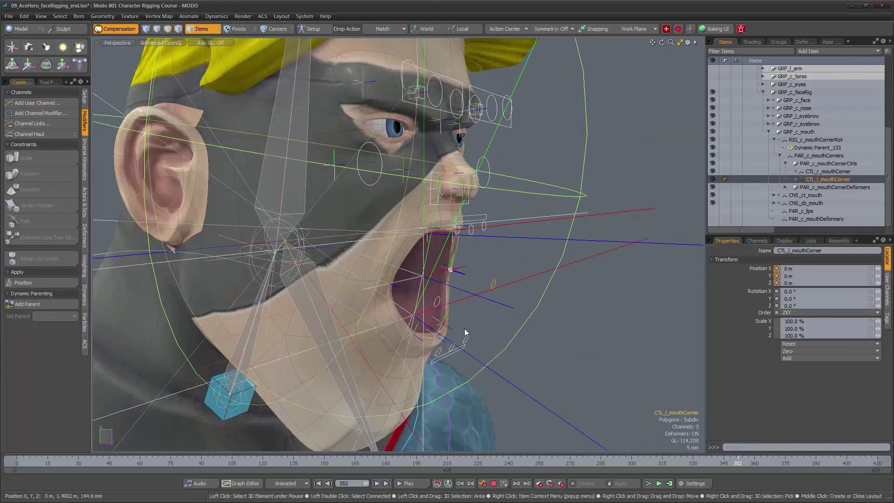
alt+drag(459, 354, 489, 344)
alt+right_drag(489, 344, 466, 339)
alt+drag(502, 296, 447, 322)
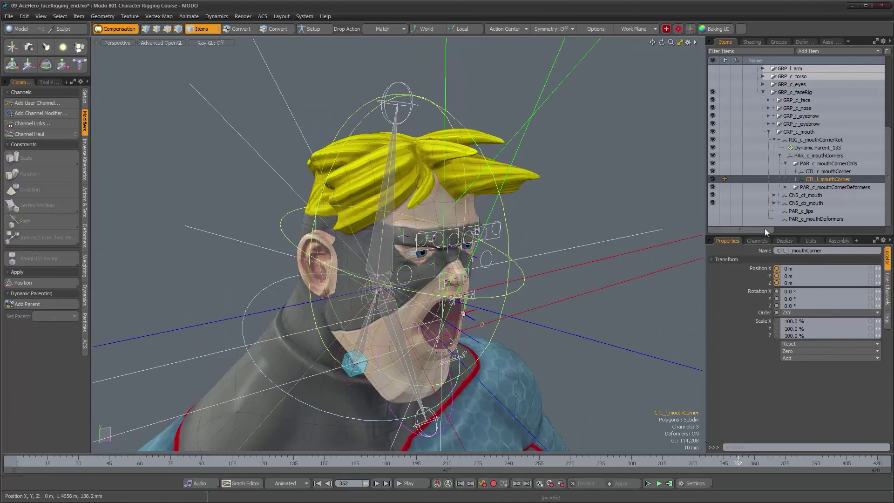
Delete the PAR_c_lips and PAR_c_mouthDeformers locators and collapse the GRP_c_mouth hierarchy.
click(794, 214)
ctrl+click(796, 218)
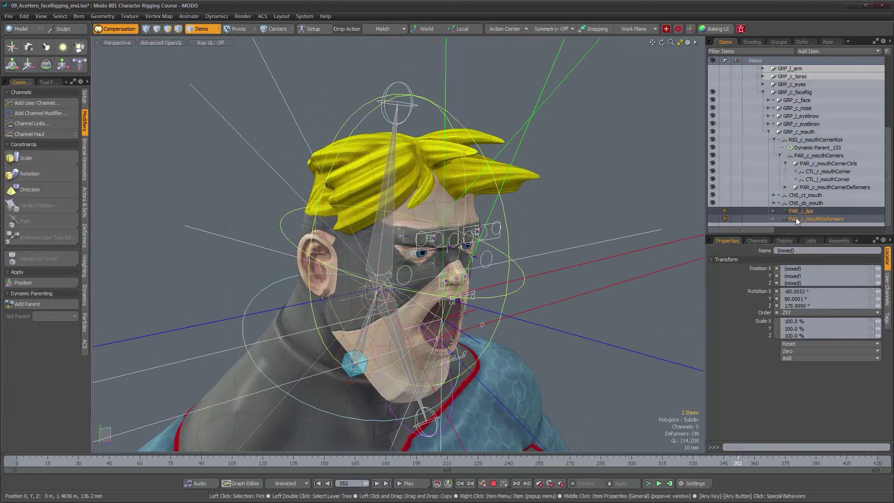
key(Delete)
click(779, 156)
click(770, 156)
Reduce the display size of the three oversized mouth locators together, including CNS_cb_mouth and CNS_ct_mouth.
alt+drag(503, 275, 526, 275)
scroll(430, 278, down, 4)
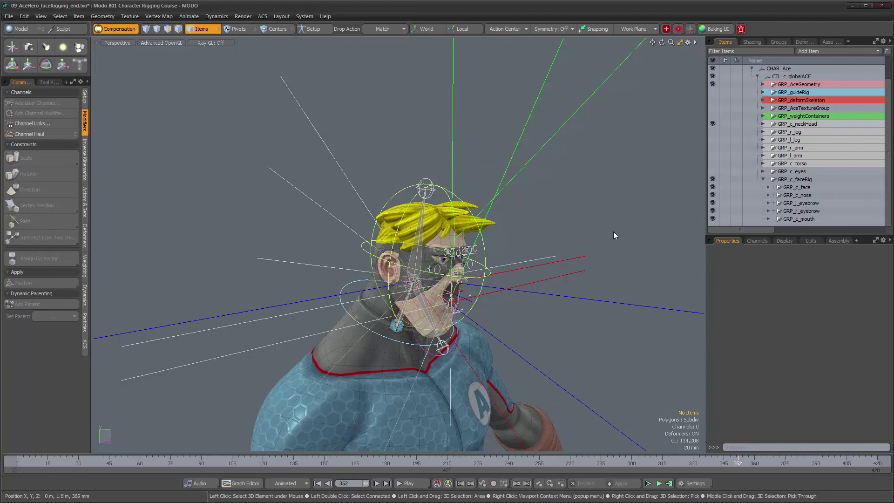
click(573, 273)
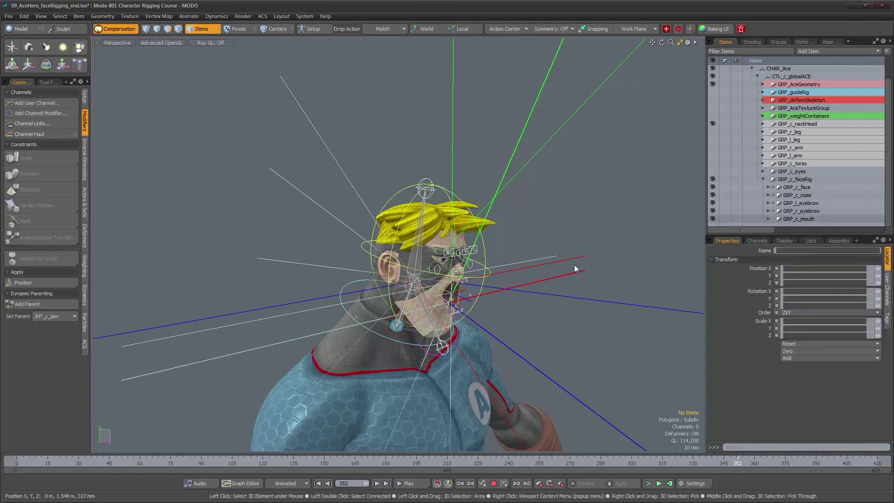
shift+click(575, 258)
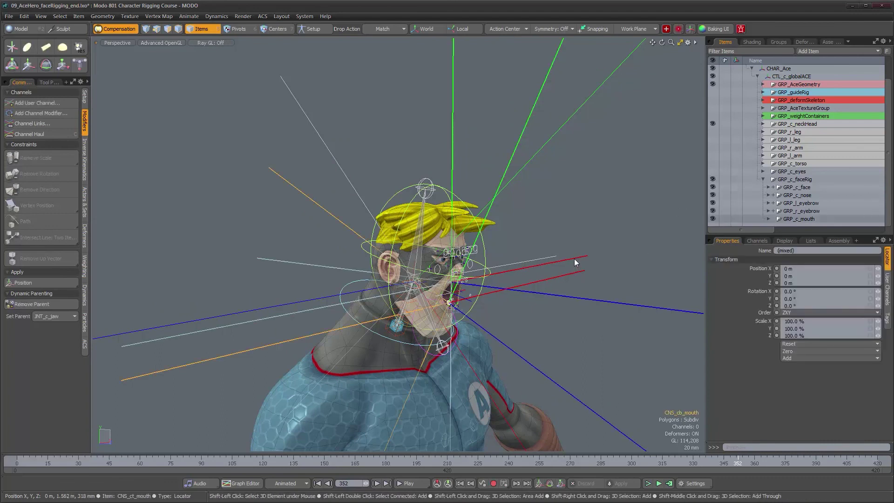
shift+click(571, 116)
alt+drag(611, 179, 532, 212)
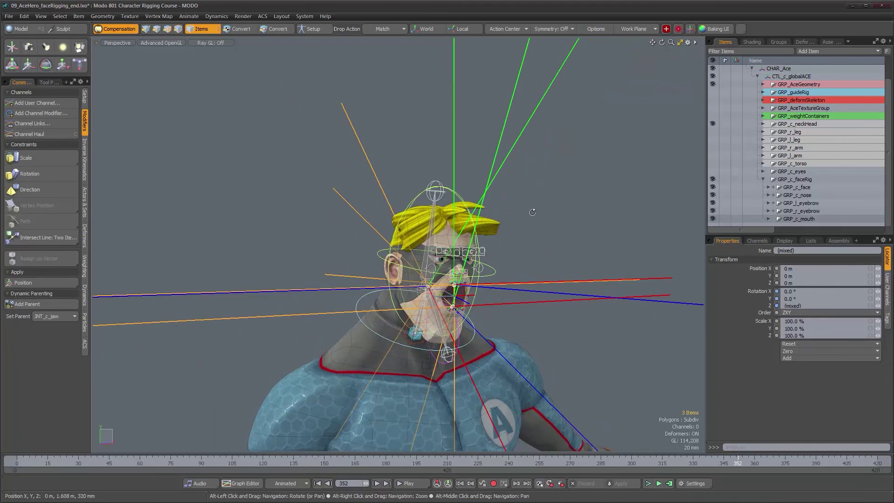
click(785, 241)
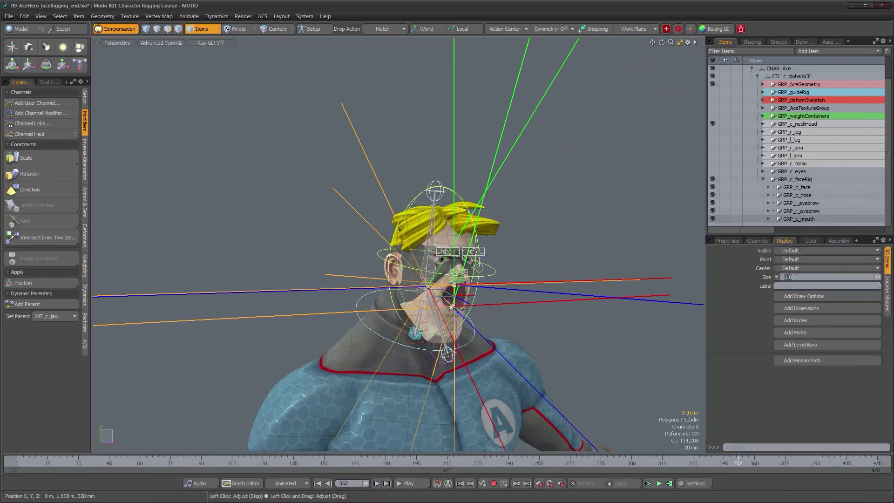
key(Return)
Find the PAR_c_mouthCorners locator in the GRP_c_mouth hierarchy, reduce its display size and clear the selection.
alt+drag(466, 276, 553, 261)
scroll(522, 282, up, 5)
scroll(547, 283, down, 3)
click(551, 258)
click(533, 357)
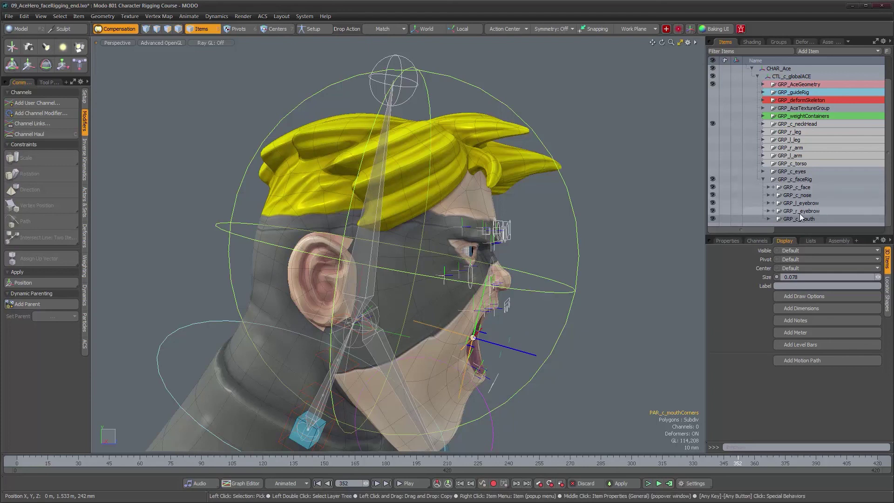
click(769, 219)
scroll(767, 221, down, 3)
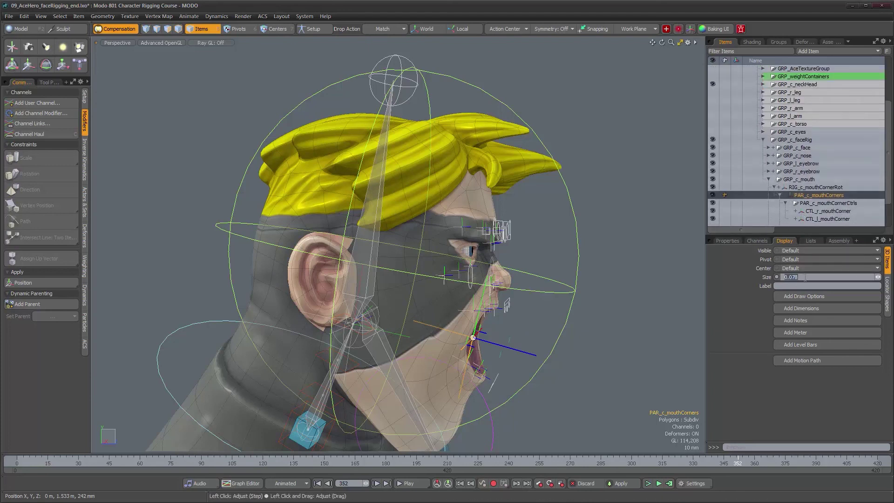
click(601, 278)
Return the animation to frame 0.
alt+drag(599, 293, 484, 242)
scroll(516, 289, down, 4)
alt+drag(484, 241, 456, 260)
alt+drag(471, 317, 493, 349)
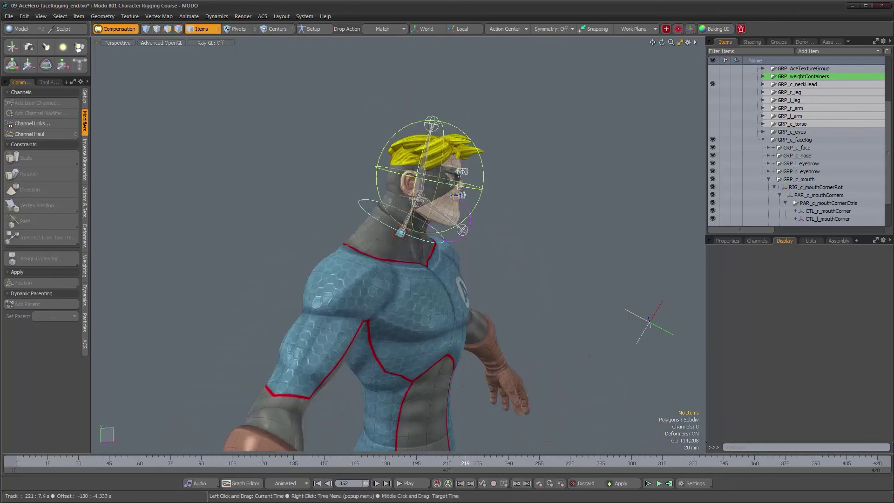
drag(466, 462, 16, 462)
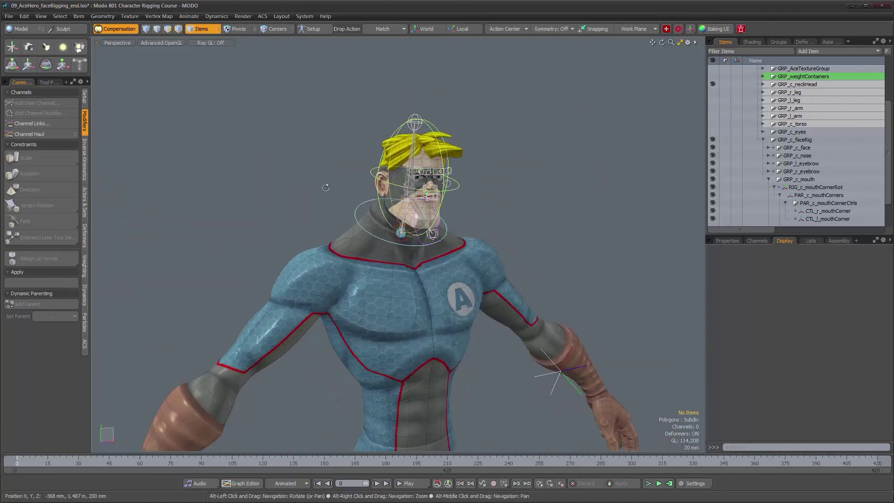
Examine the whole character from the front and the face controls up close in the frame 0 pose.
alt+drag(326, 187, 298, 200)
alt+right_drag(298, 200, 275, 217)
alt+middle_drag(275, 218, 233, 149)
alt+drag(342, 201, 357, 203)
alt+middle_drag(356, 203, 418, 170)
alt+drag(419, 170, 393, 174)
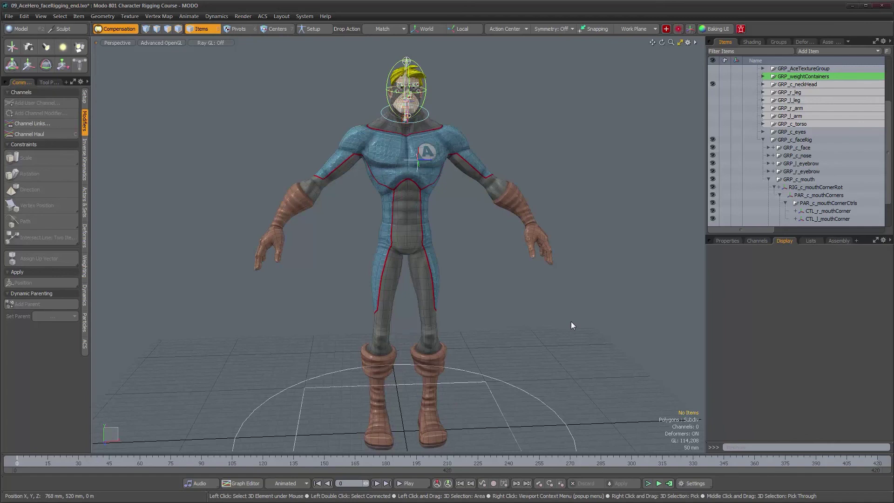
alt+middle_drag(507, 271, 524, 372)
alt+right_drag(524, 373, 493, 161)
alt+middle_drag(494, 161, 412, 201)
alt+right_drag(411, 201, 496, 235)
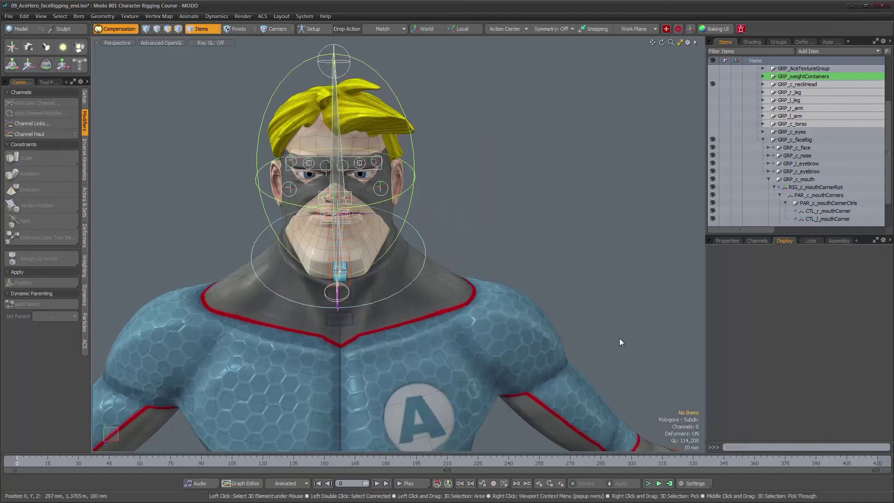